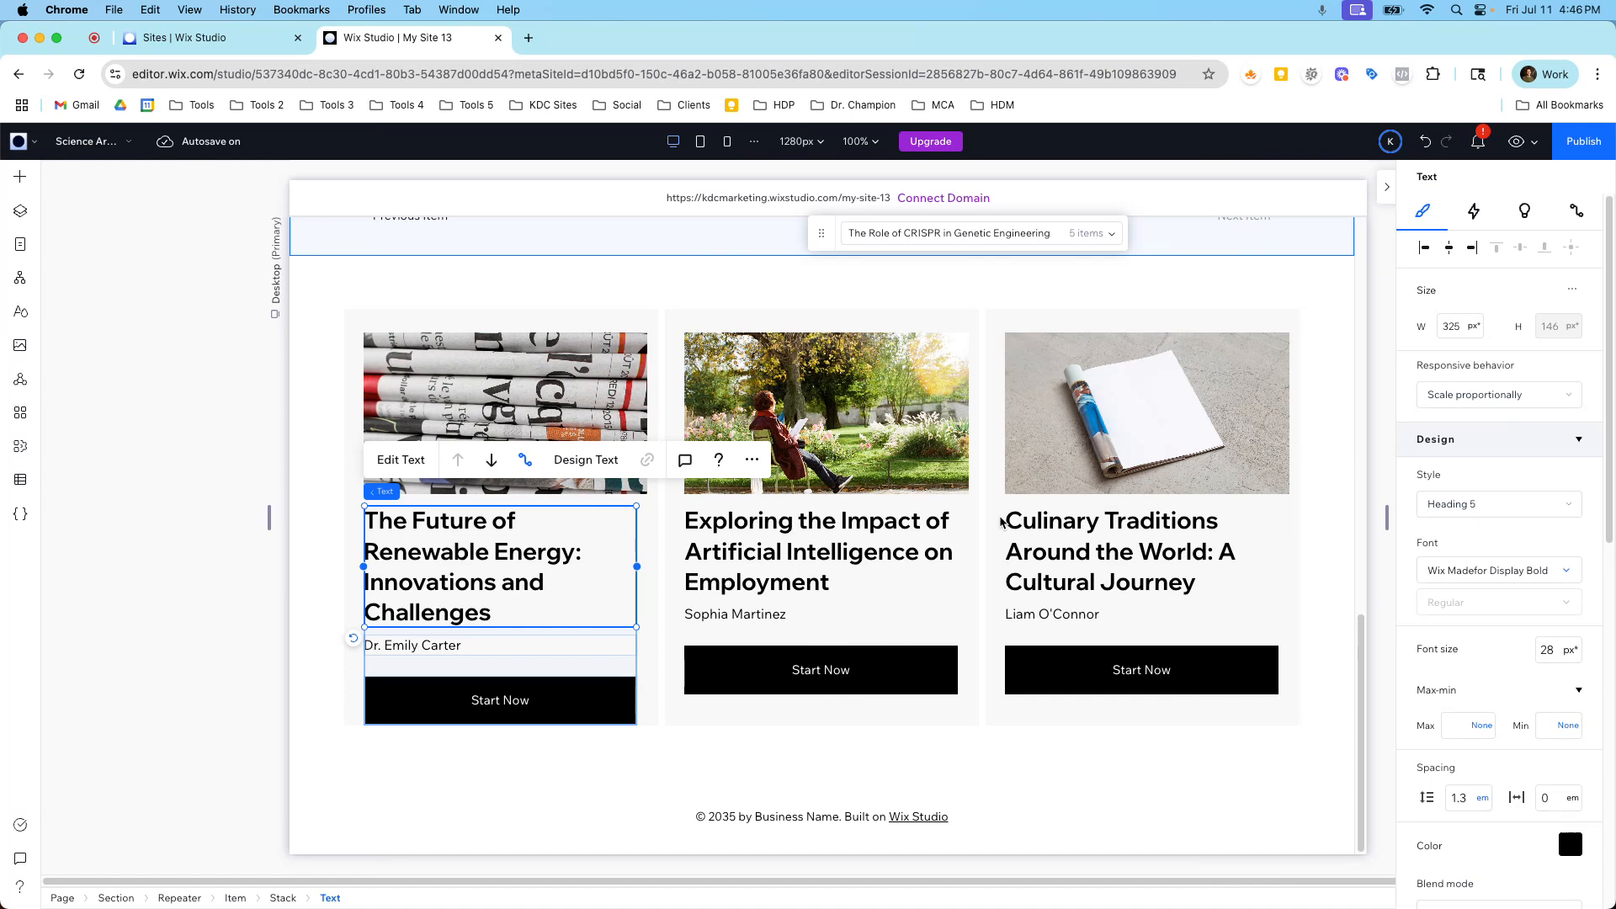
# Step: Review the article page for The Role of CRISPR in Genetic Engineering, from its header to the related-article cards
pyautogui.scroll(15, 1000, 522)
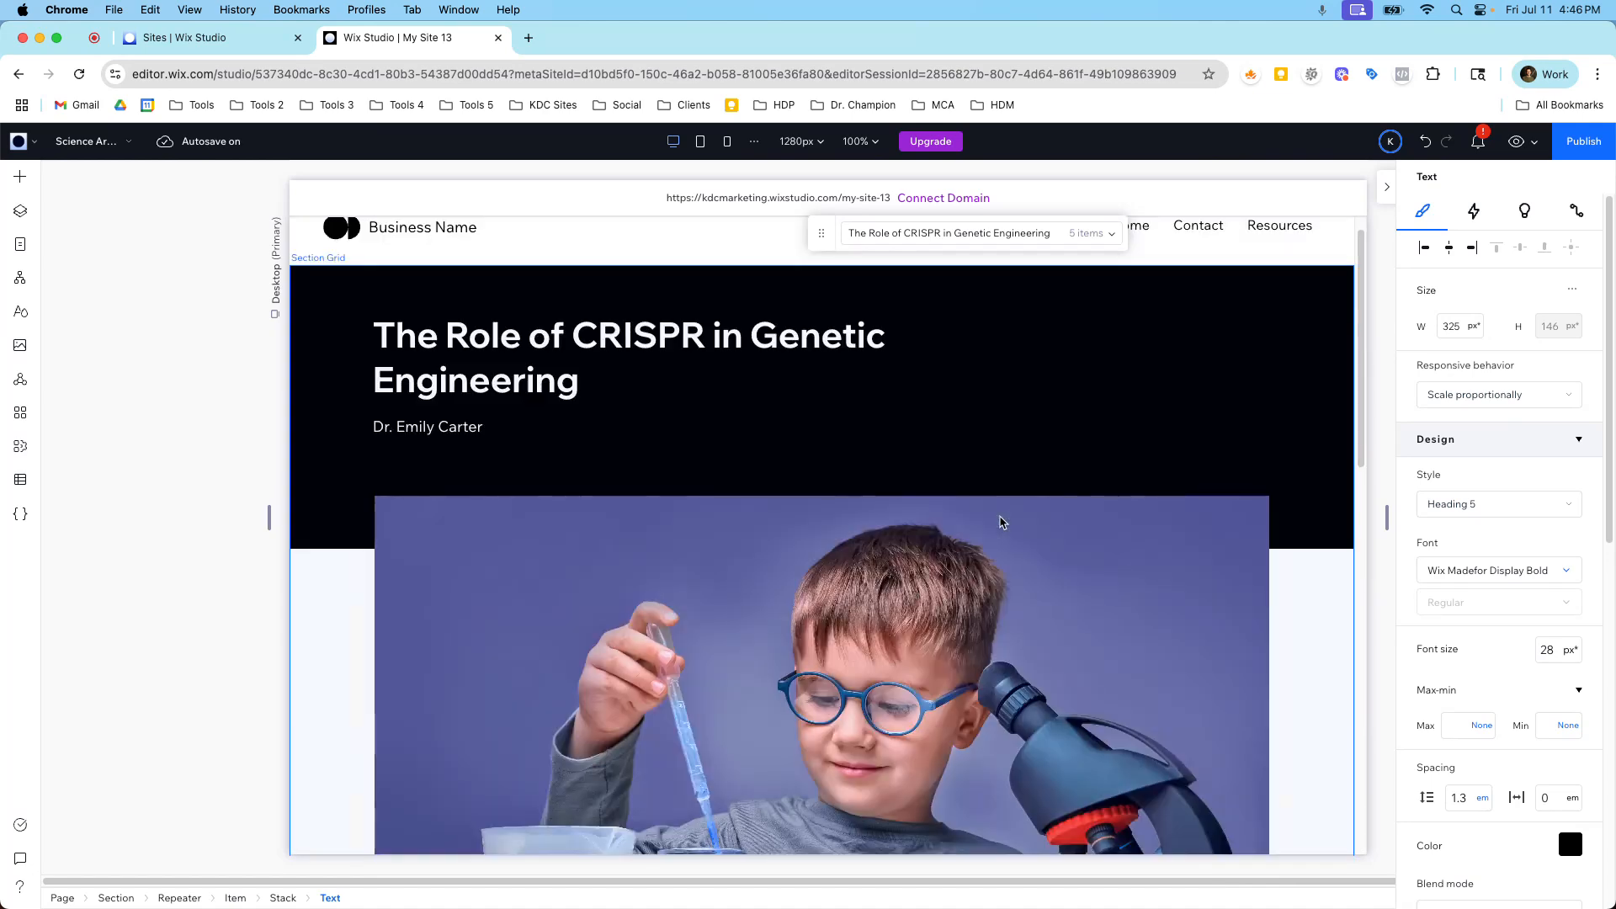
pyautogui.scroll(-2, 1000, 522)
pyautogui.scroll(2, 1001, 518)
pyautogui.scroll(-2, 1011, 505)
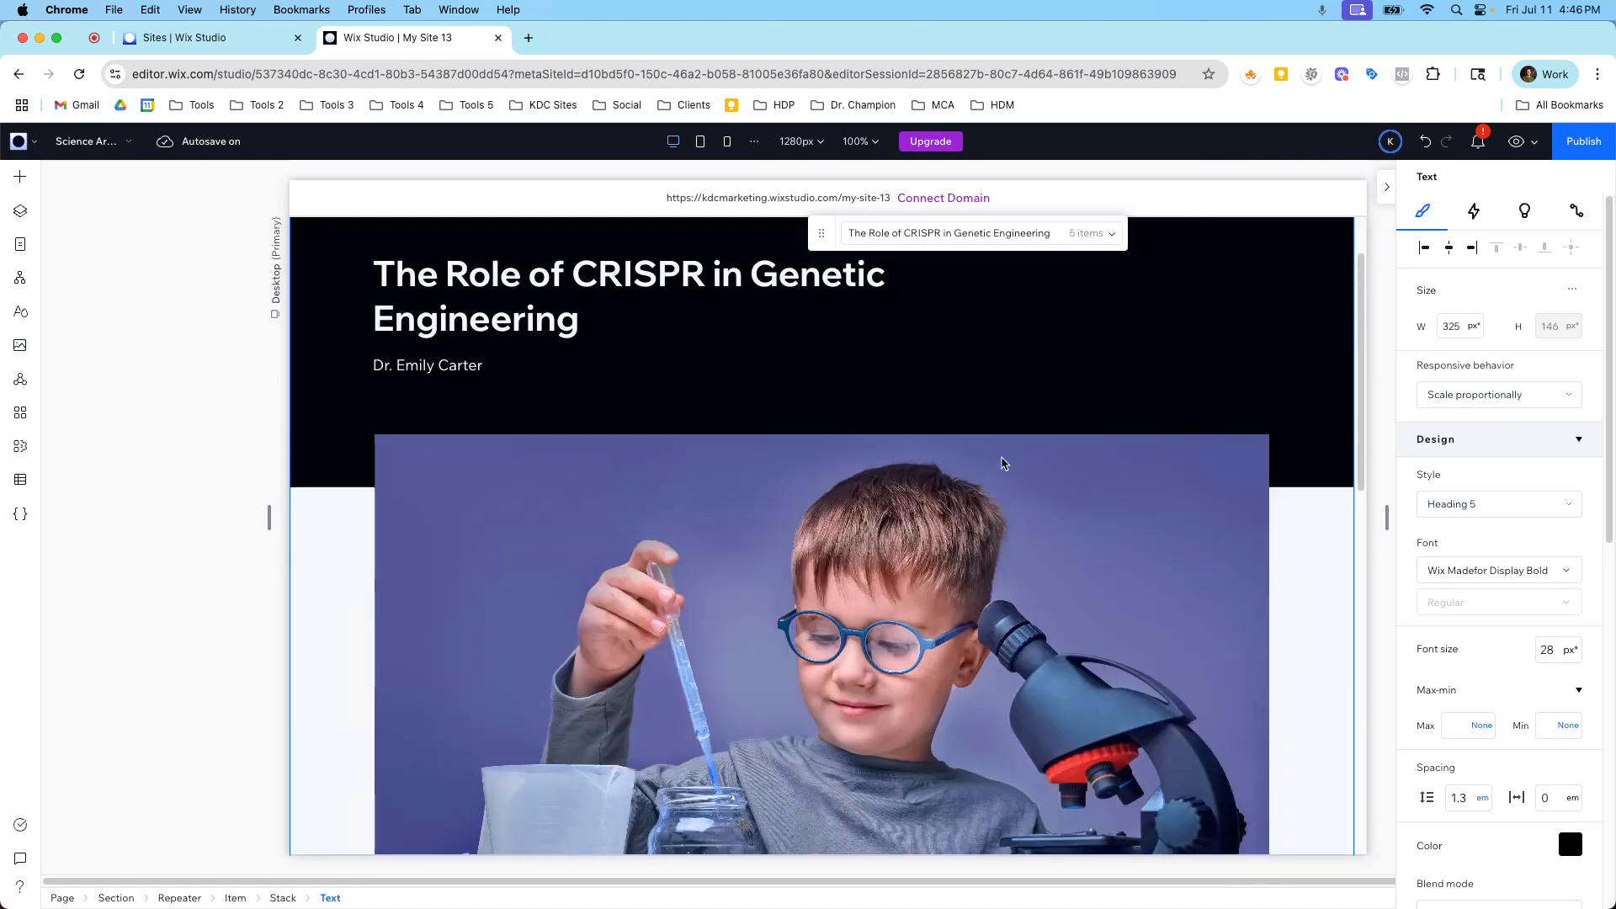
pyautogui.scroll(-10, 997, 459)
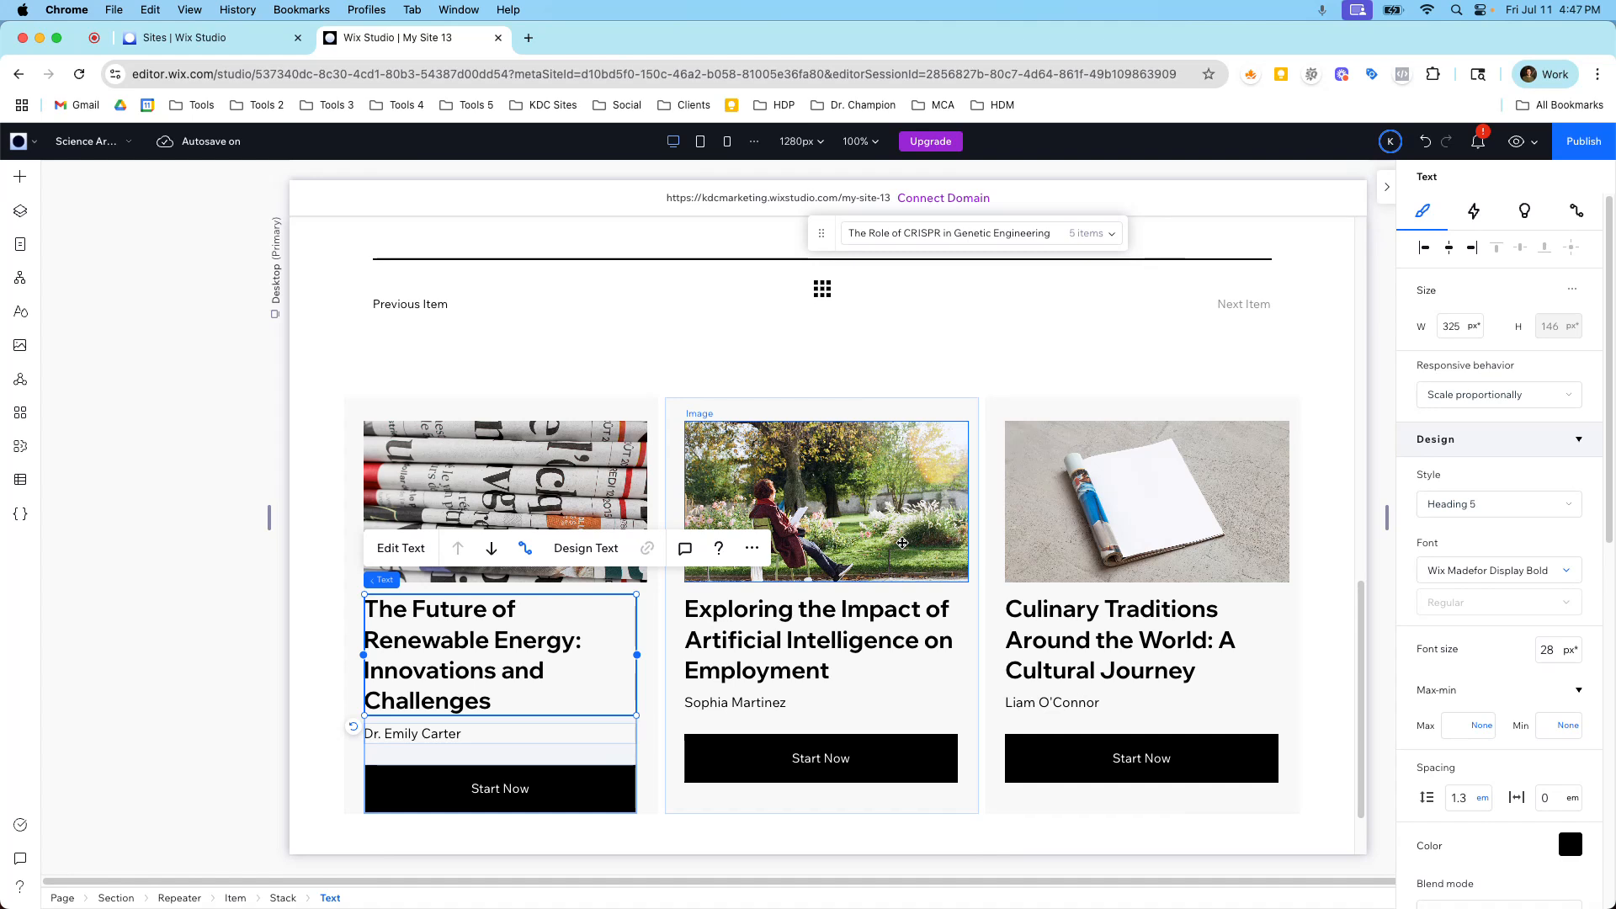
pyautogui.scroll(15, 903, 543)
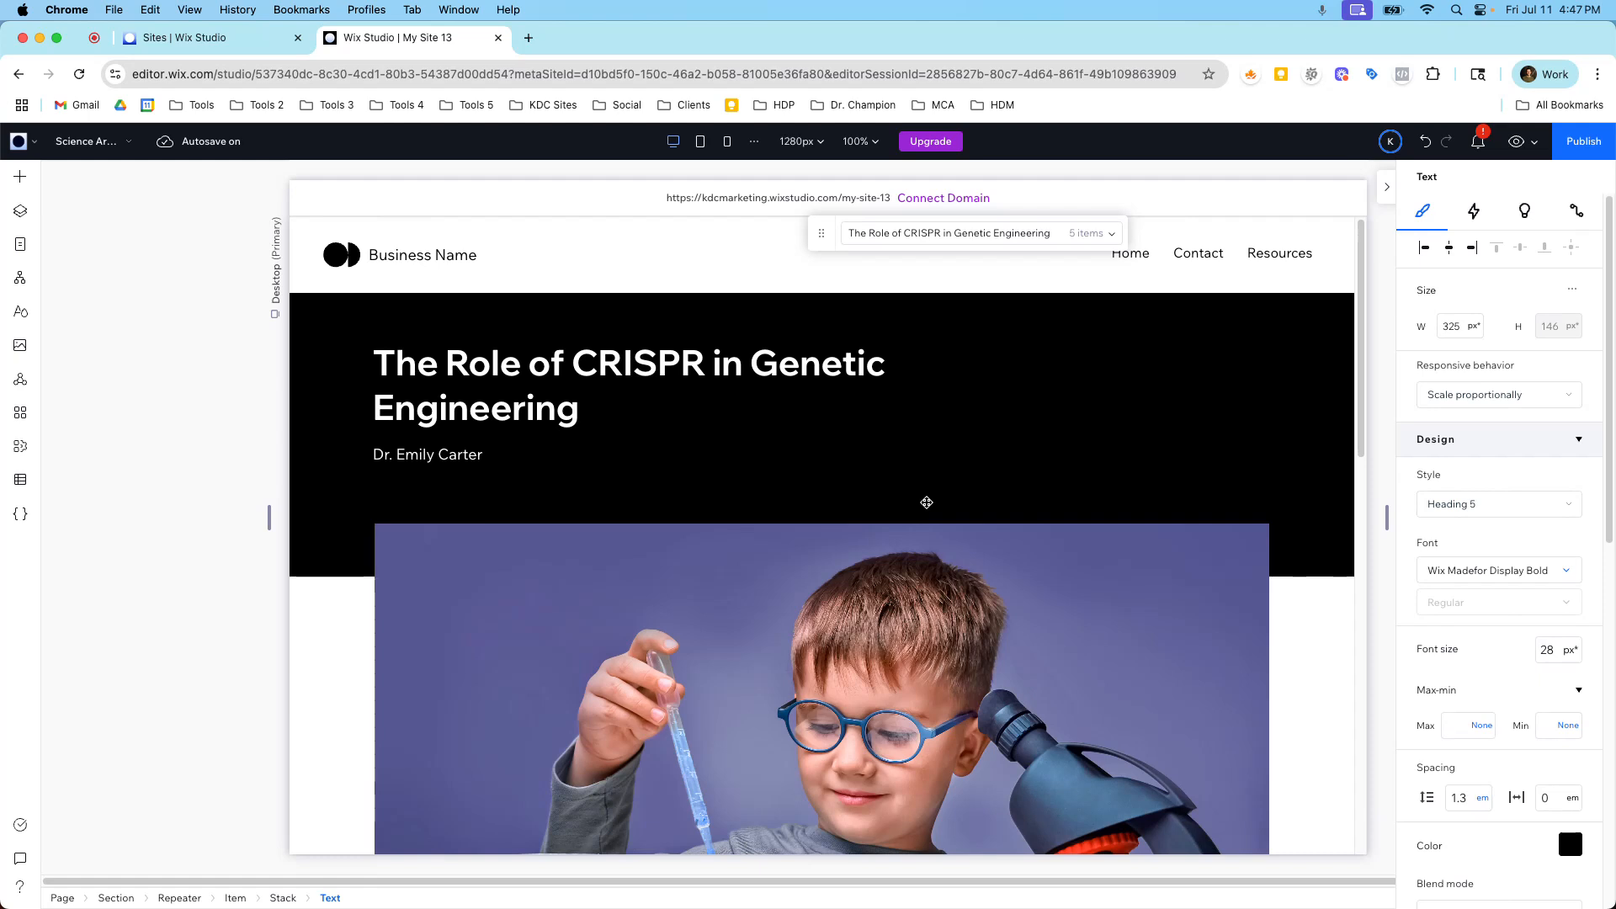
# Step: Examine the items in the Science Articles and Featured Articles CMS collections, and return to the page
pyautogui.click(20, 480)
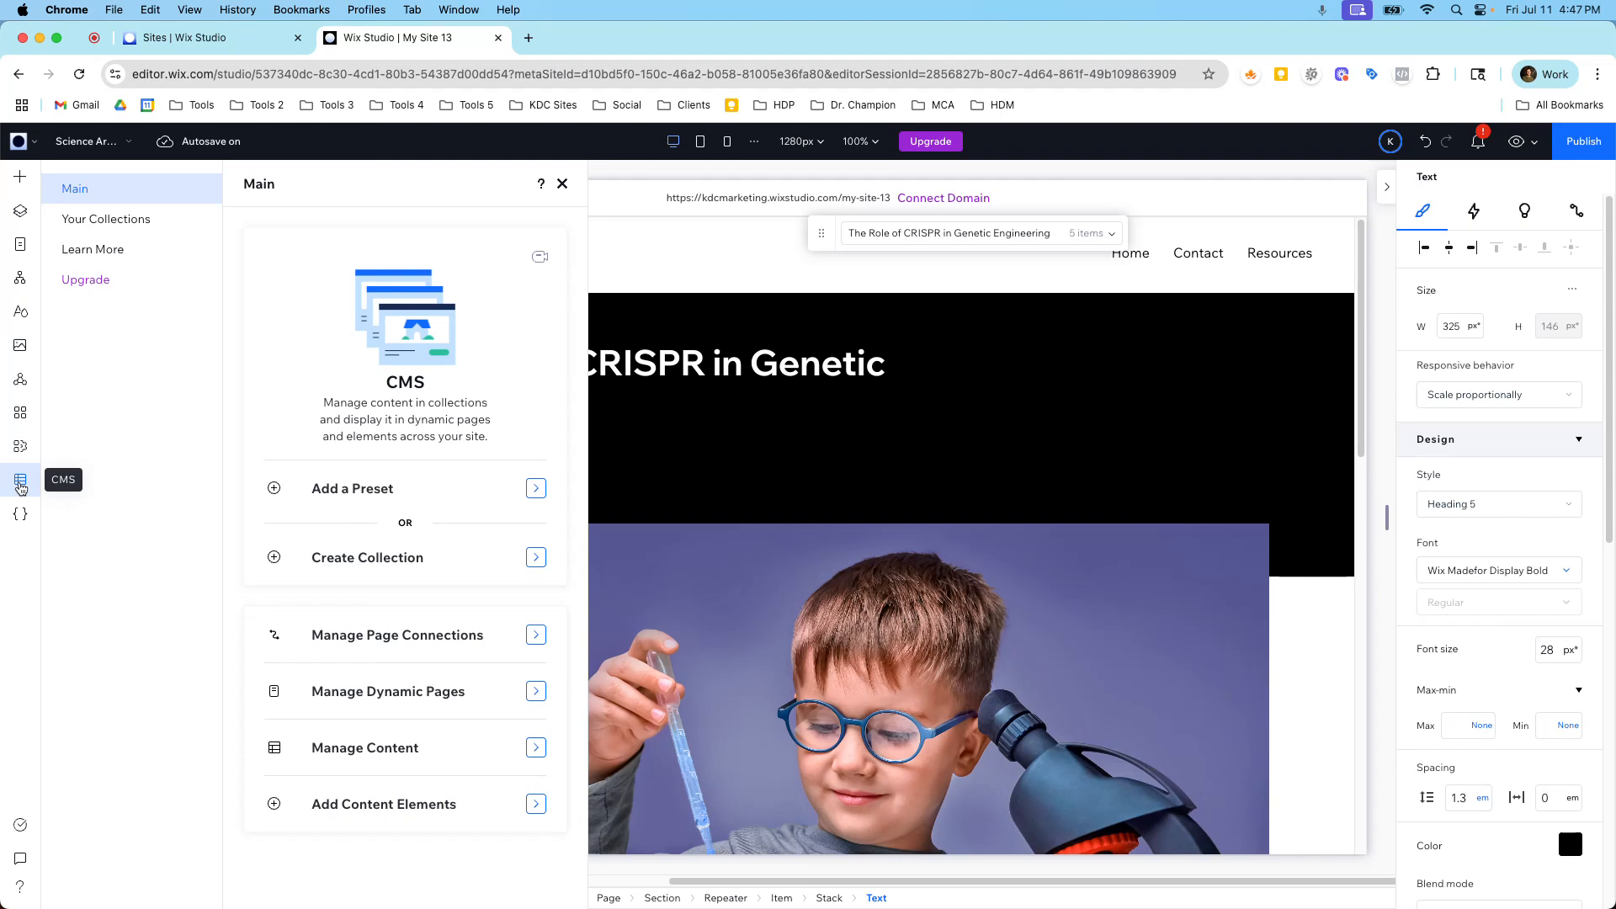
pyautogui.click(105, 219)
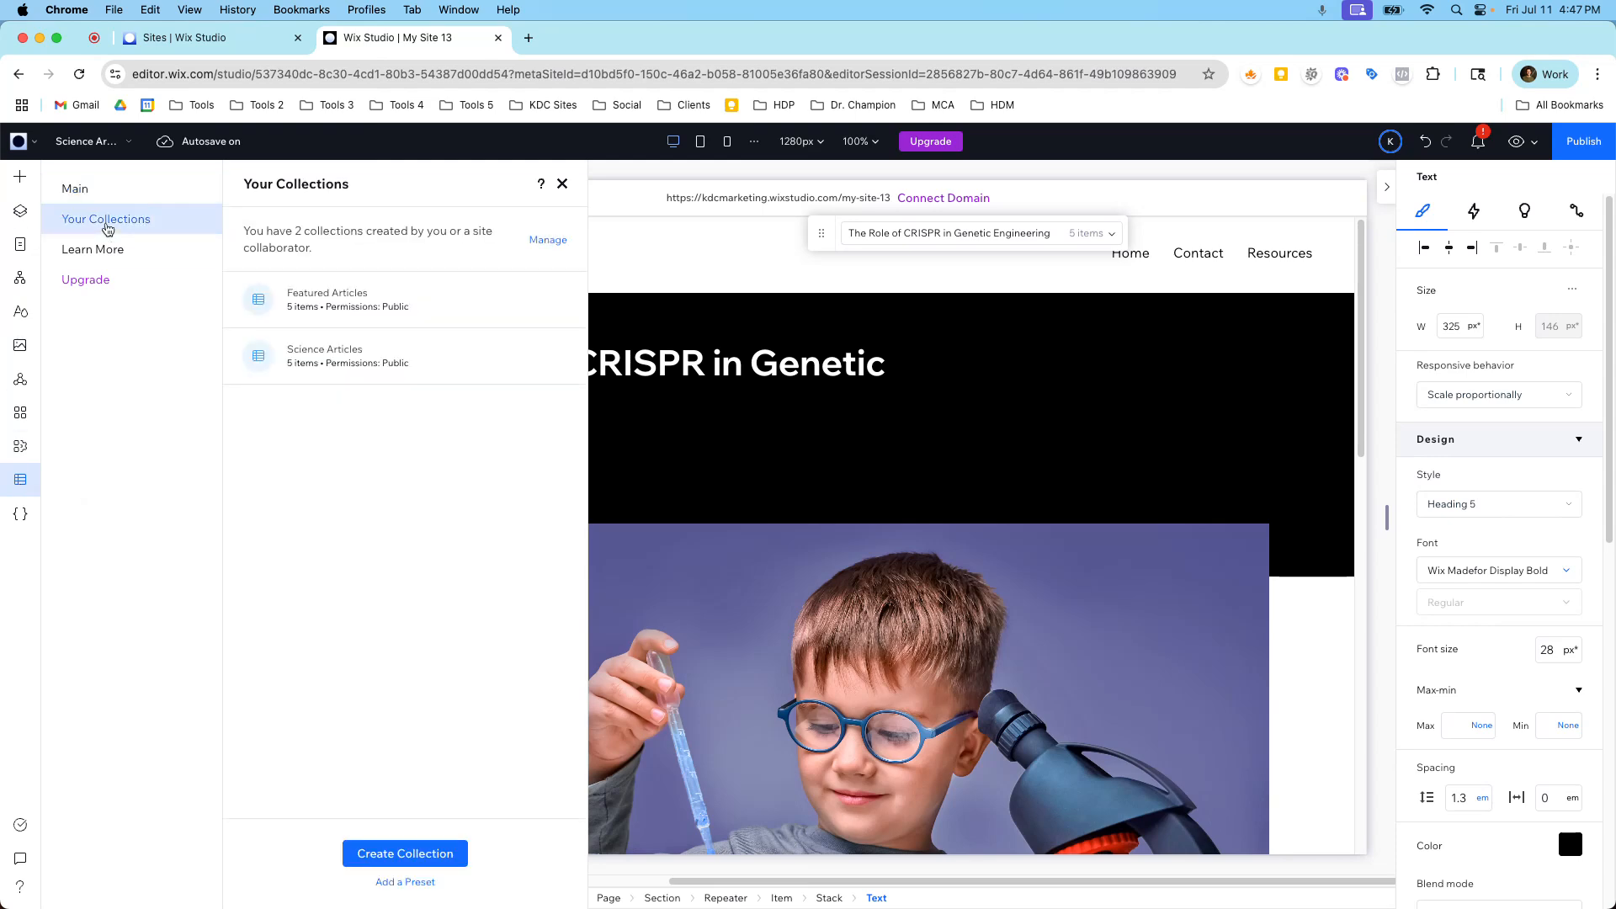
pyautogui.click(363, 363)
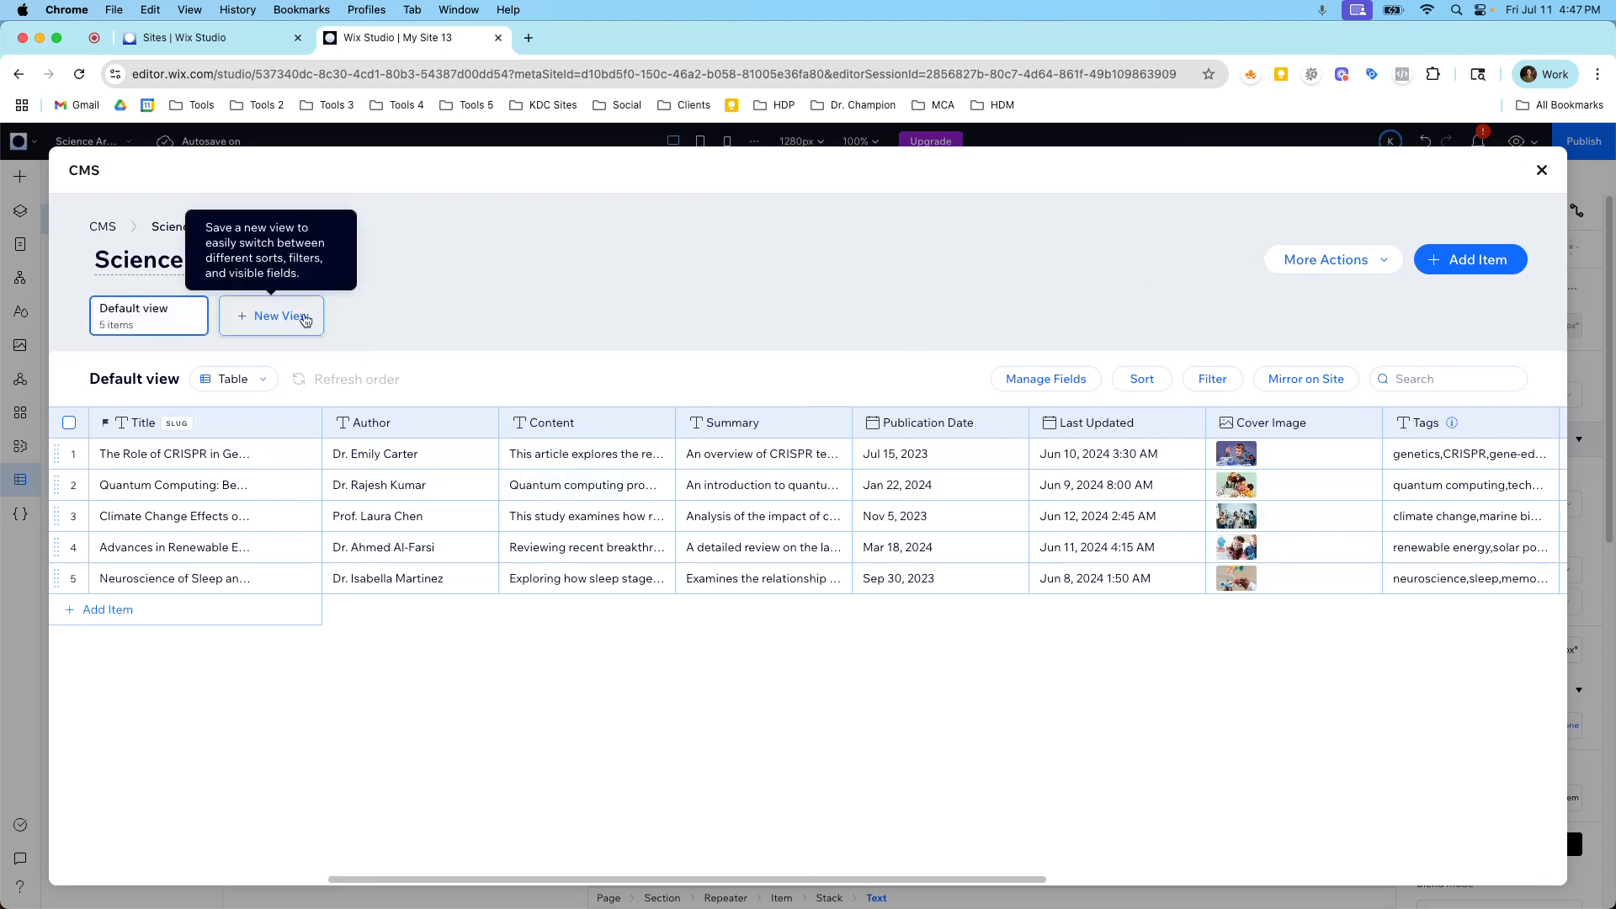
pyautogui.click(104, 229)
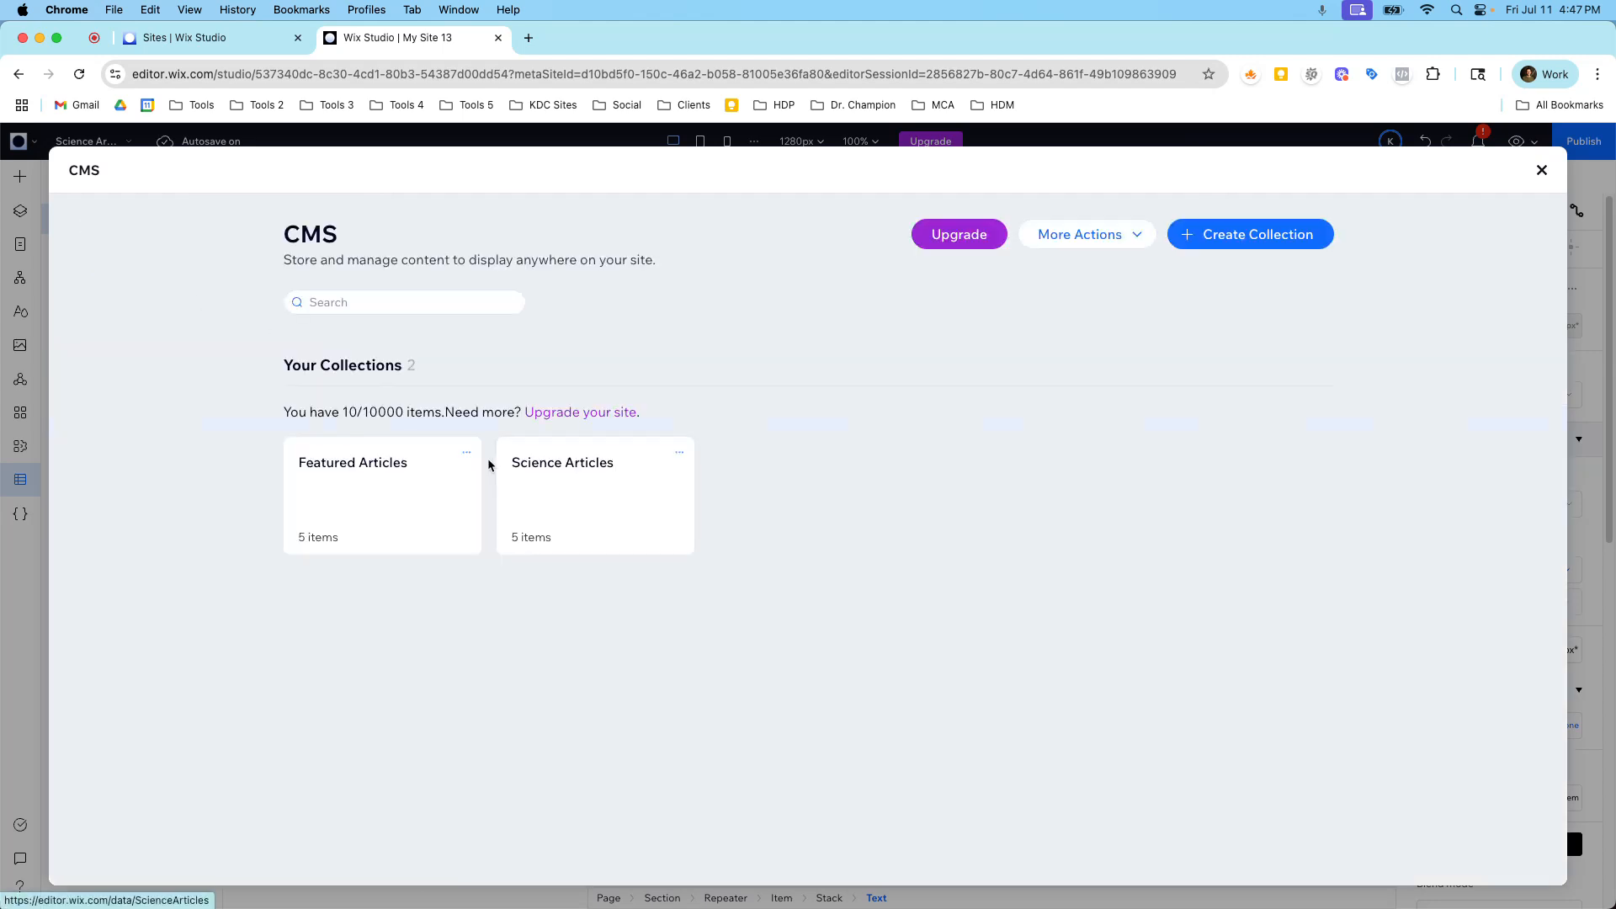
pyautogui.click(419, 495)
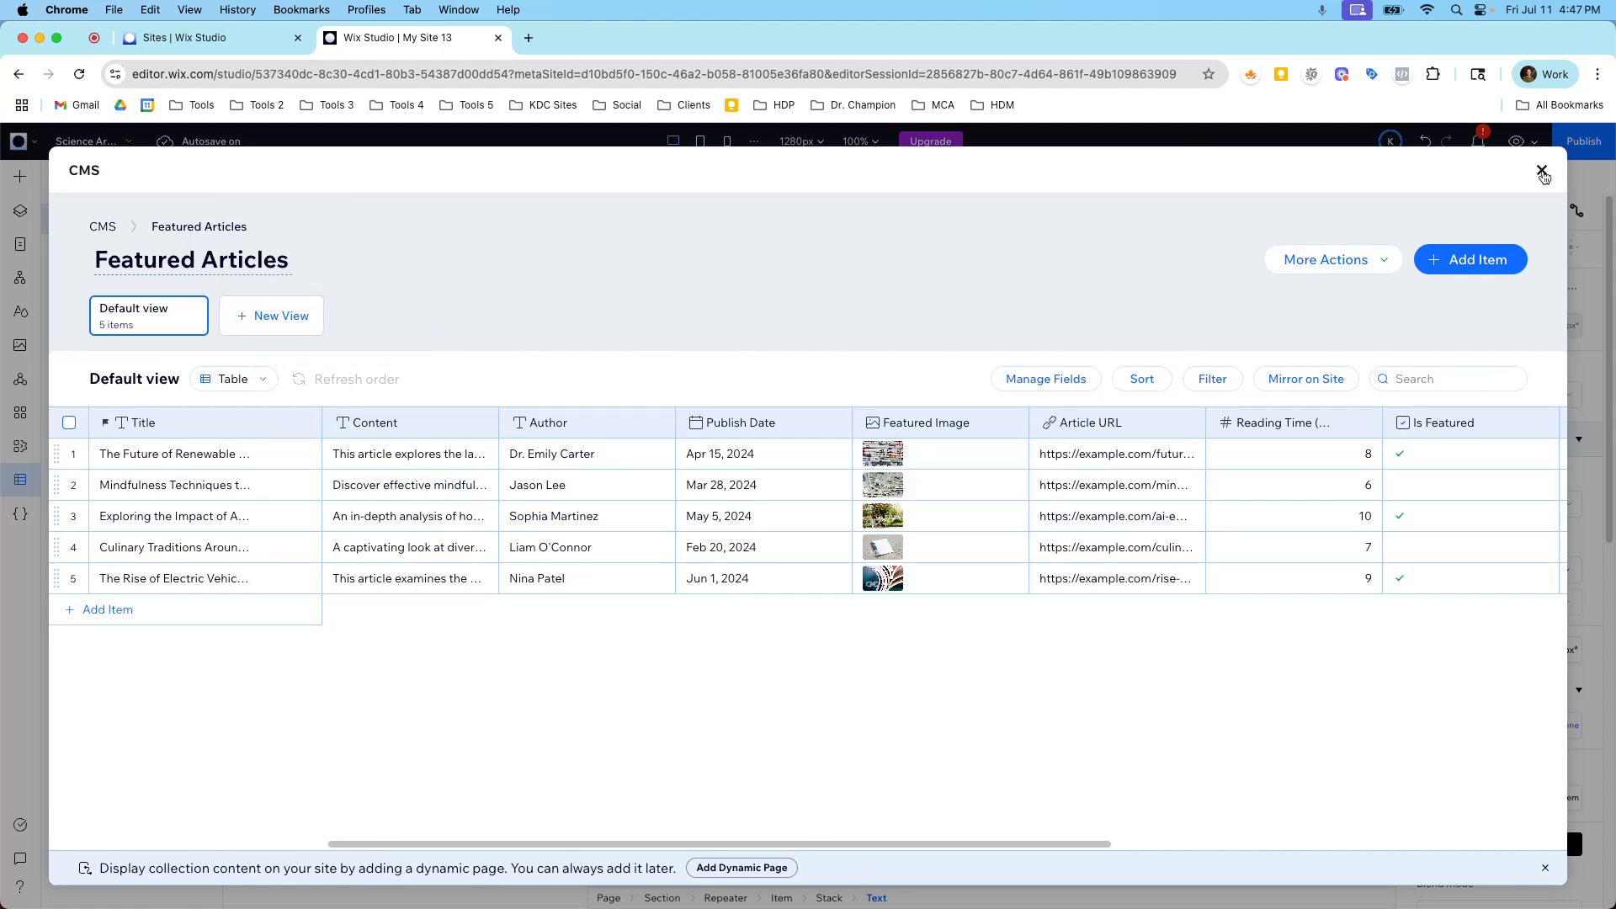
pyautogui.click(1542, 171)
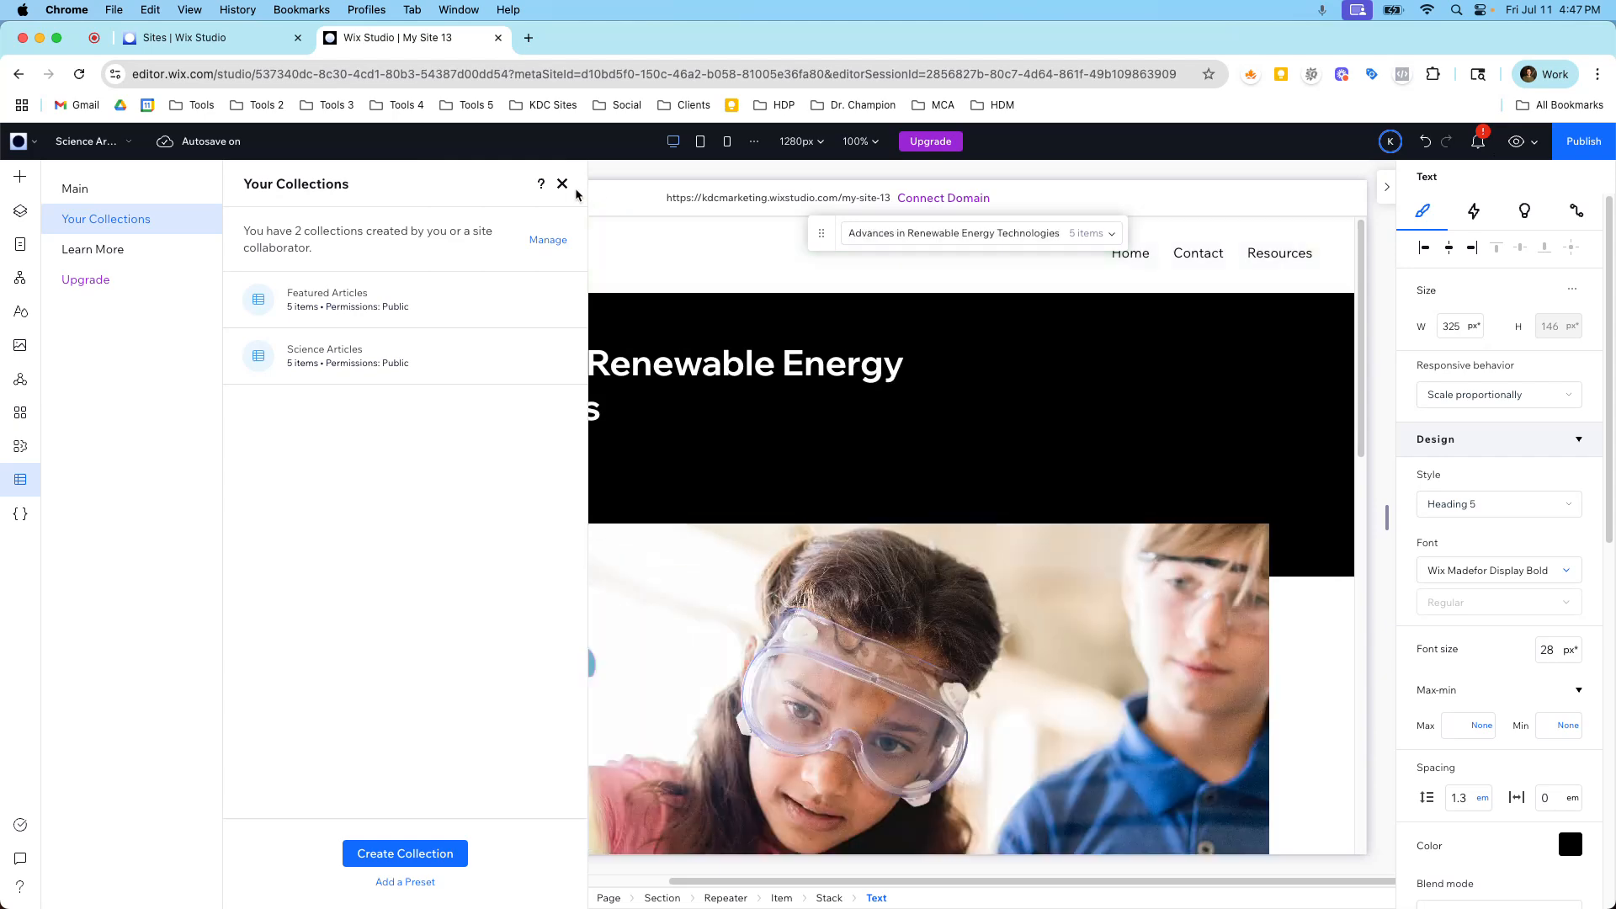
pyautogui.click(563, 184)
# Step: Compare the related-article cards on the currently previewed item's page with those for The Role of CRISPR in Genetic Engineering
pyautogui.scroll(-5, 1004, 337)
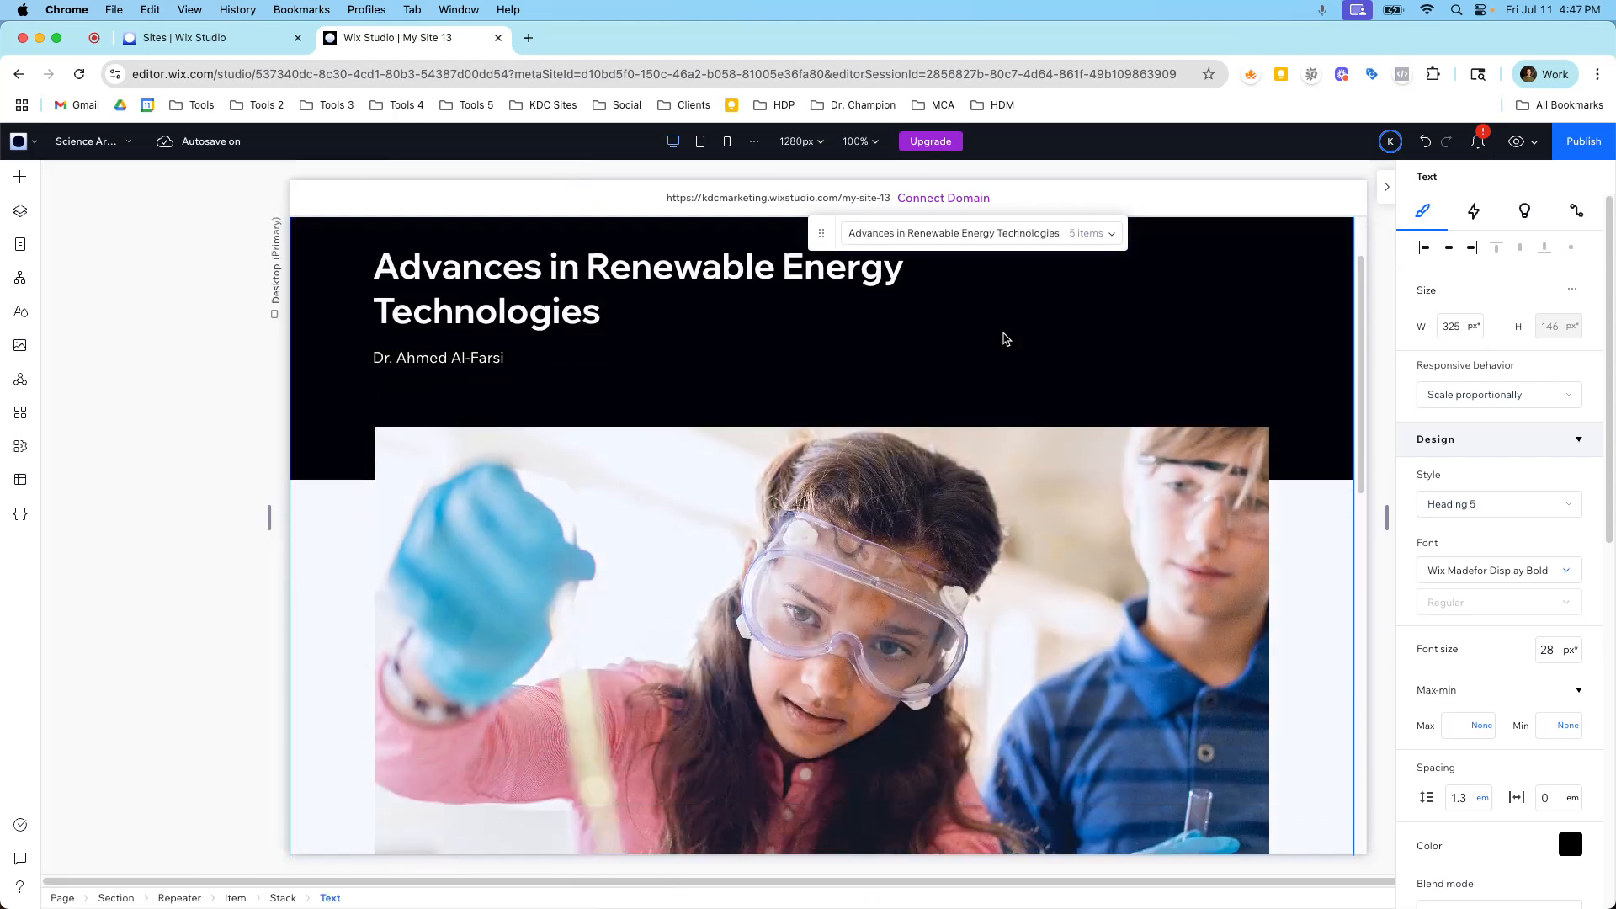
pyautogui.scroll(-5, 1004, 338)
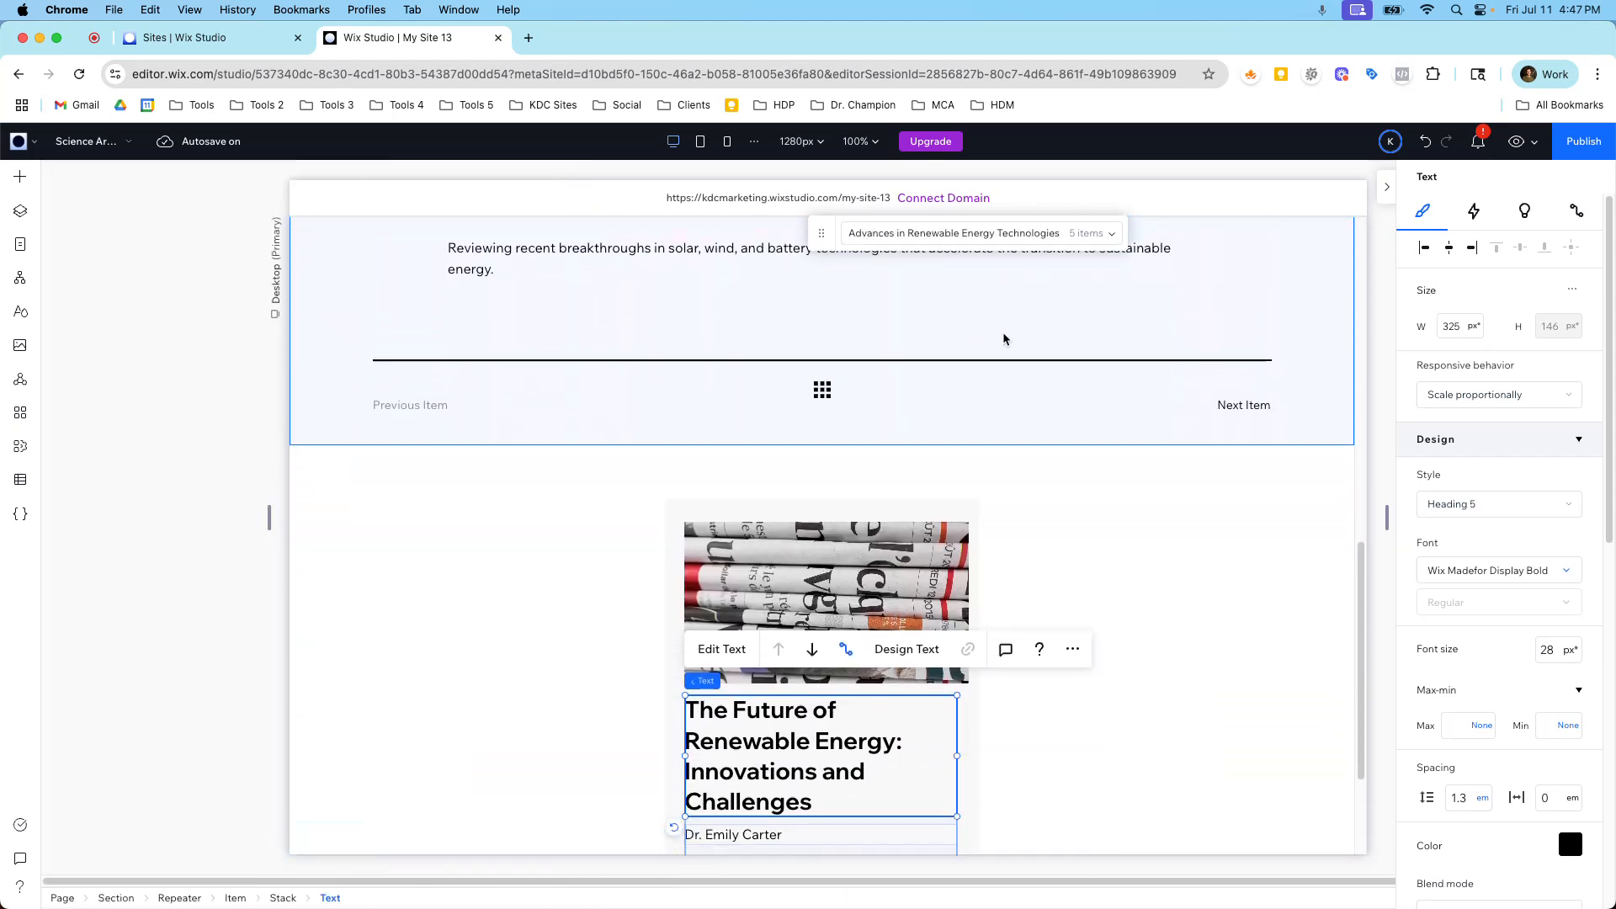
pyautogui.scroll(8, 1005, 339)
pyautogui.scroll(3, 1006, 339)
pyautogui.scroll(-8, 865, 384)
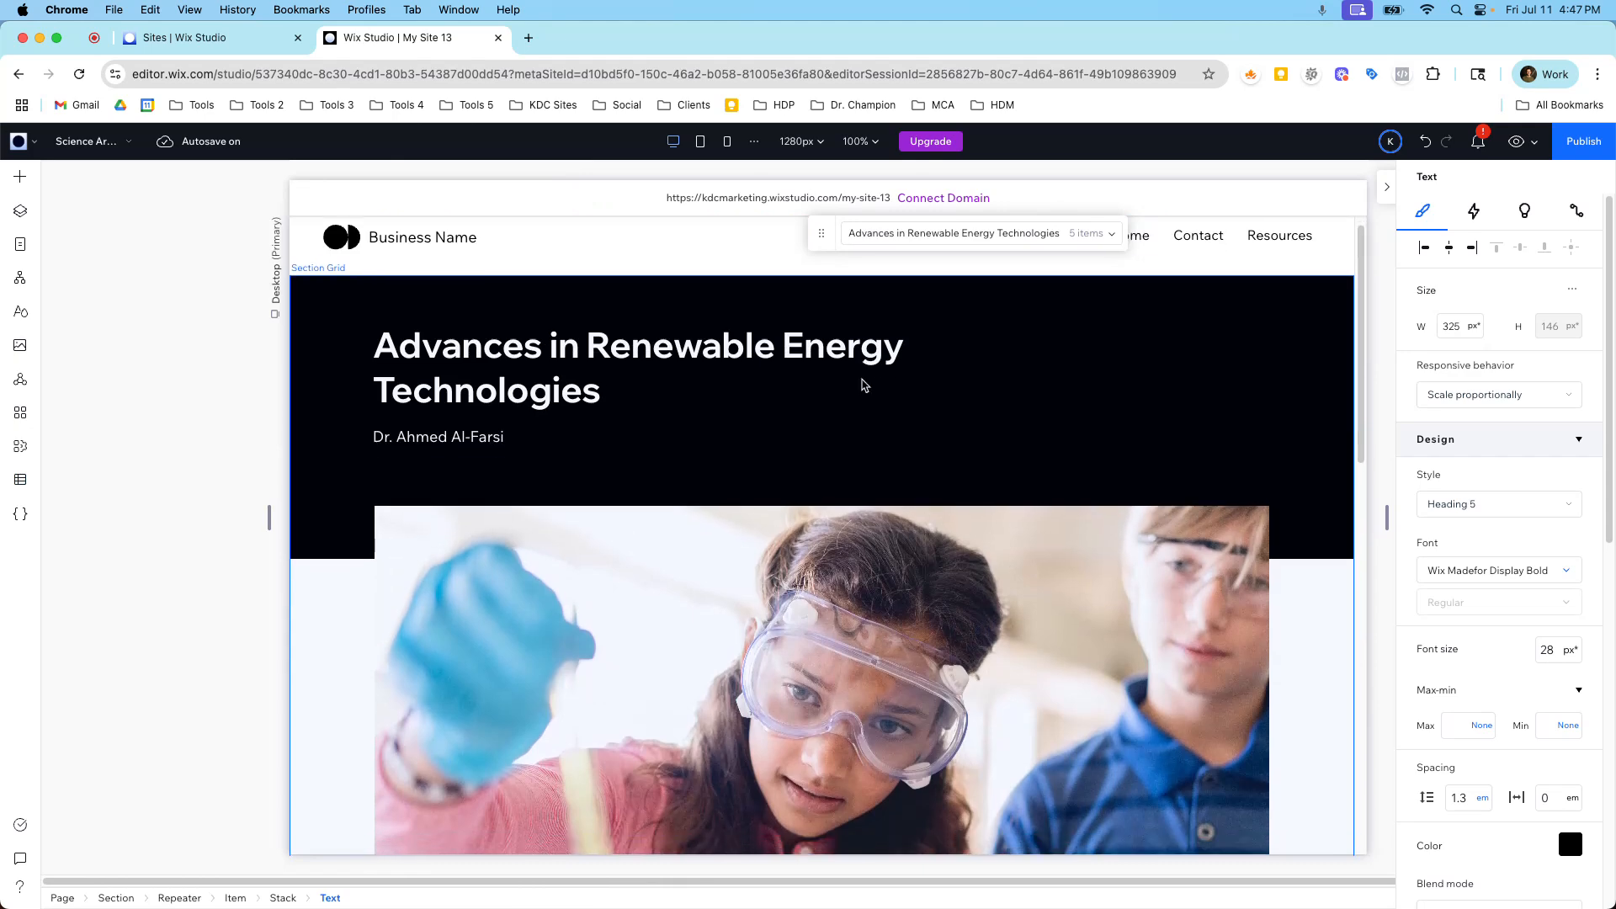
pyautogui.scroll(-10, 865, 385)
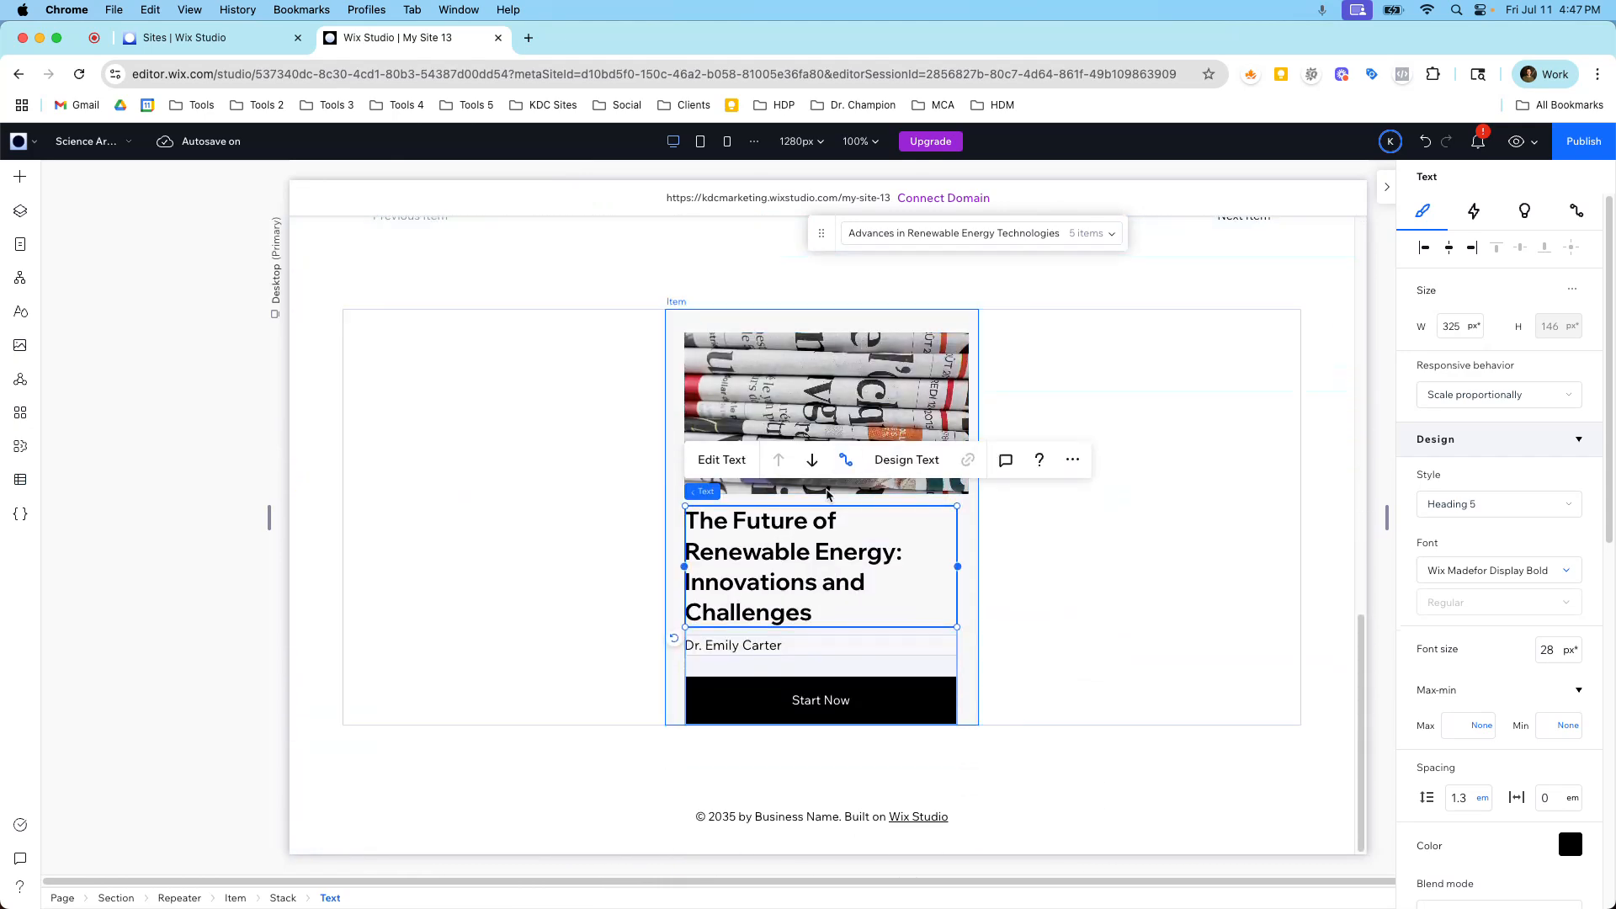
pyautogui.click(960, 234)
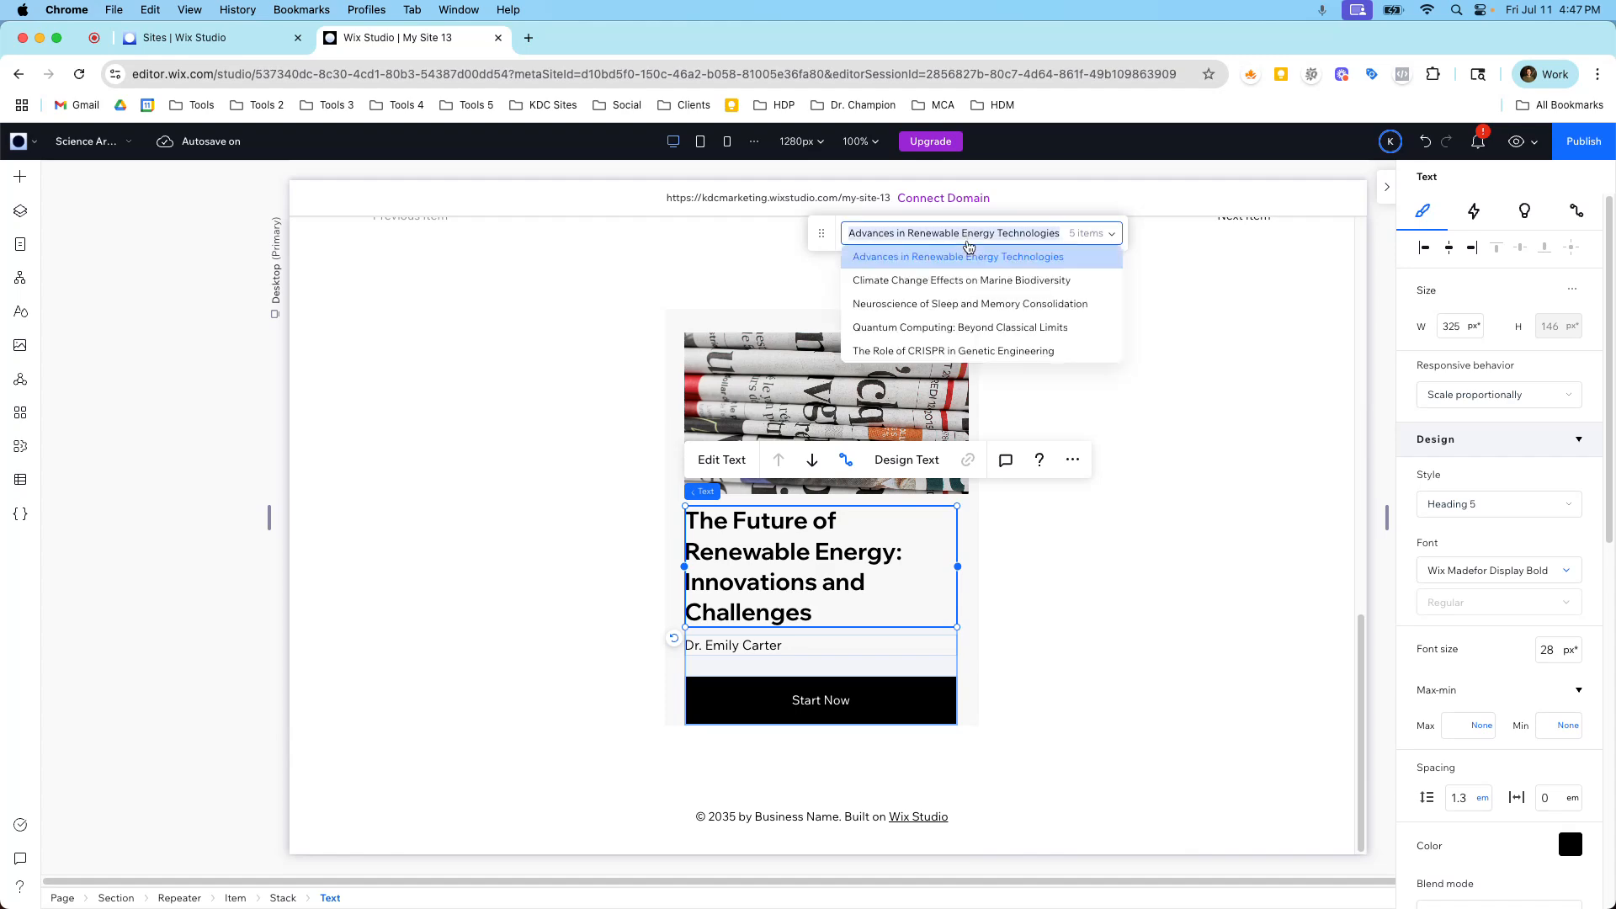
pyautogui.click(959, 352)
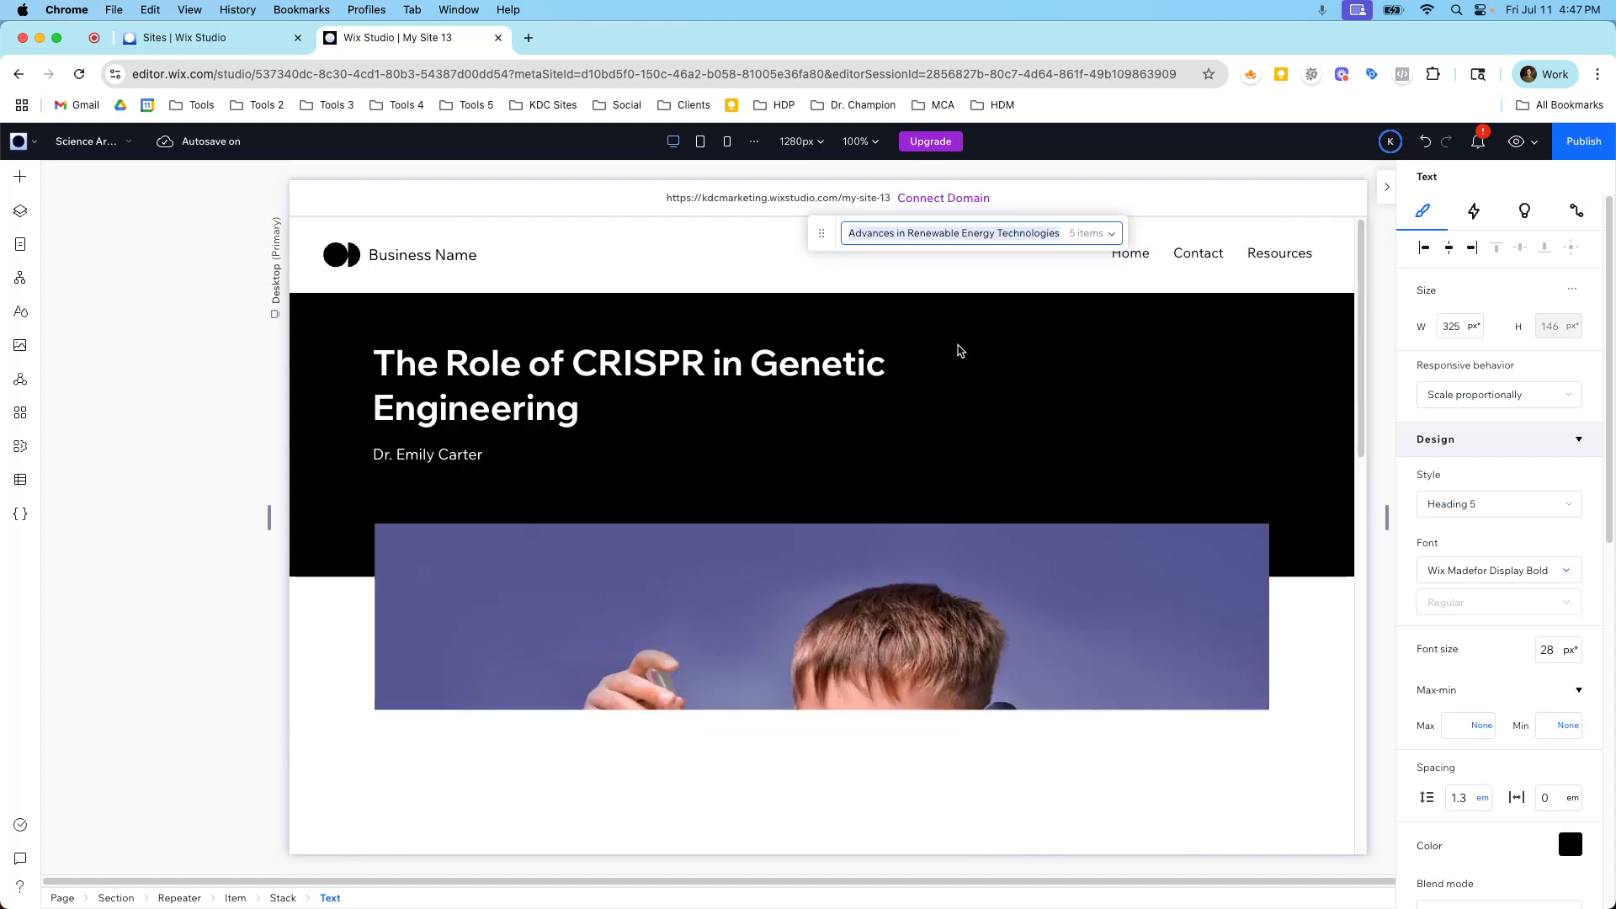
pyautogui.scroll(-15, 960, 351)
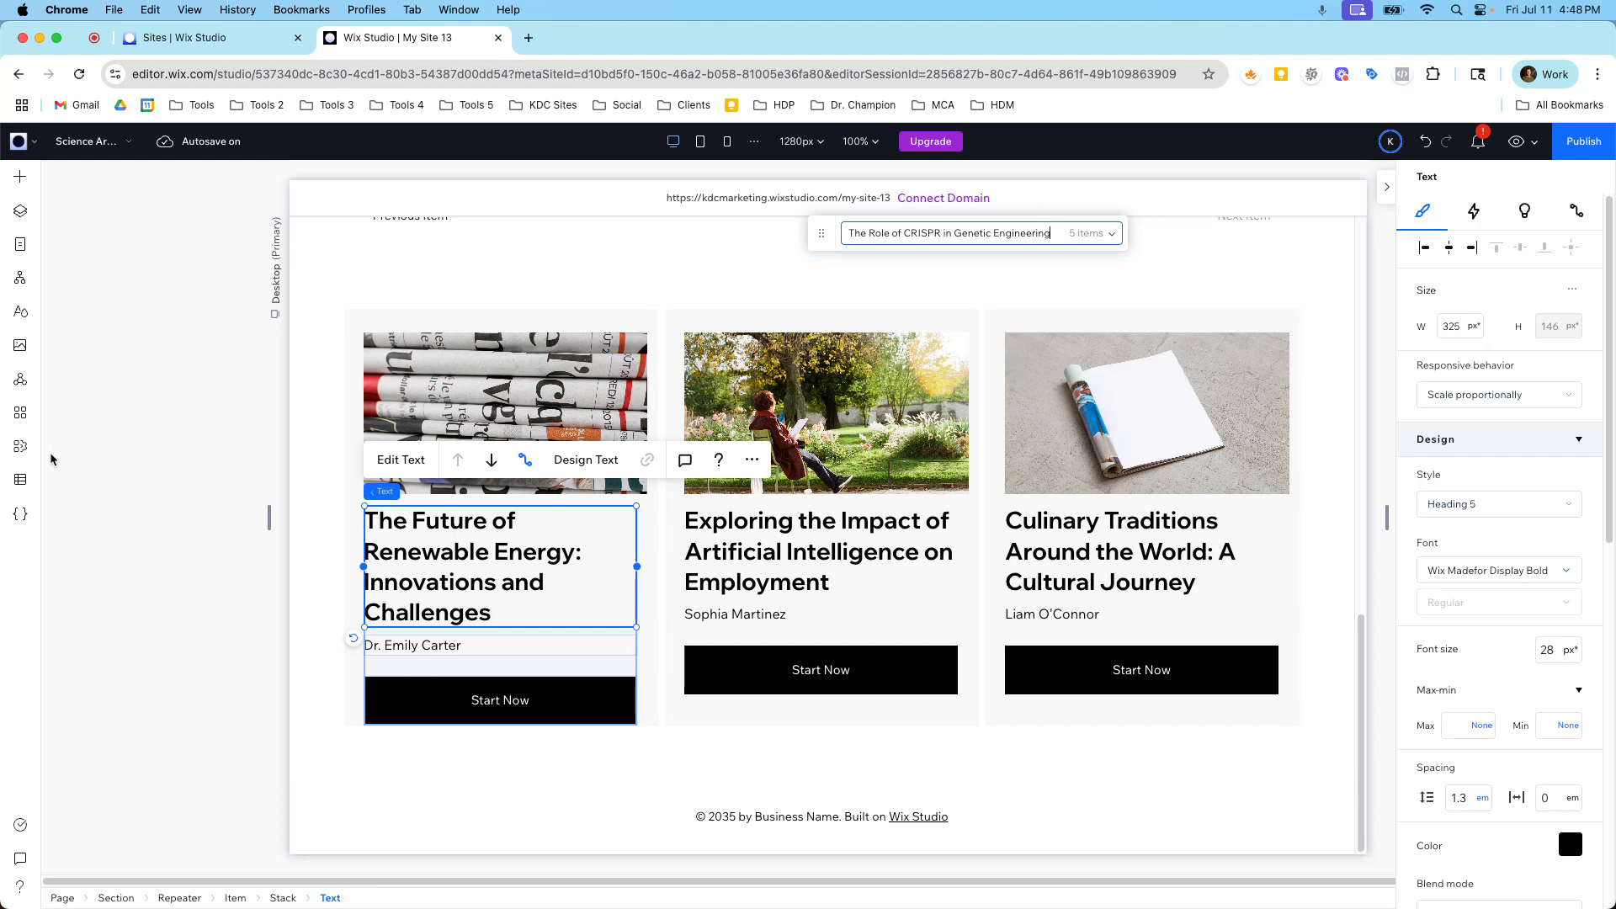
# Step: Start a new CMS collection using the Create with AI option
pyautogui.click(21, 479)
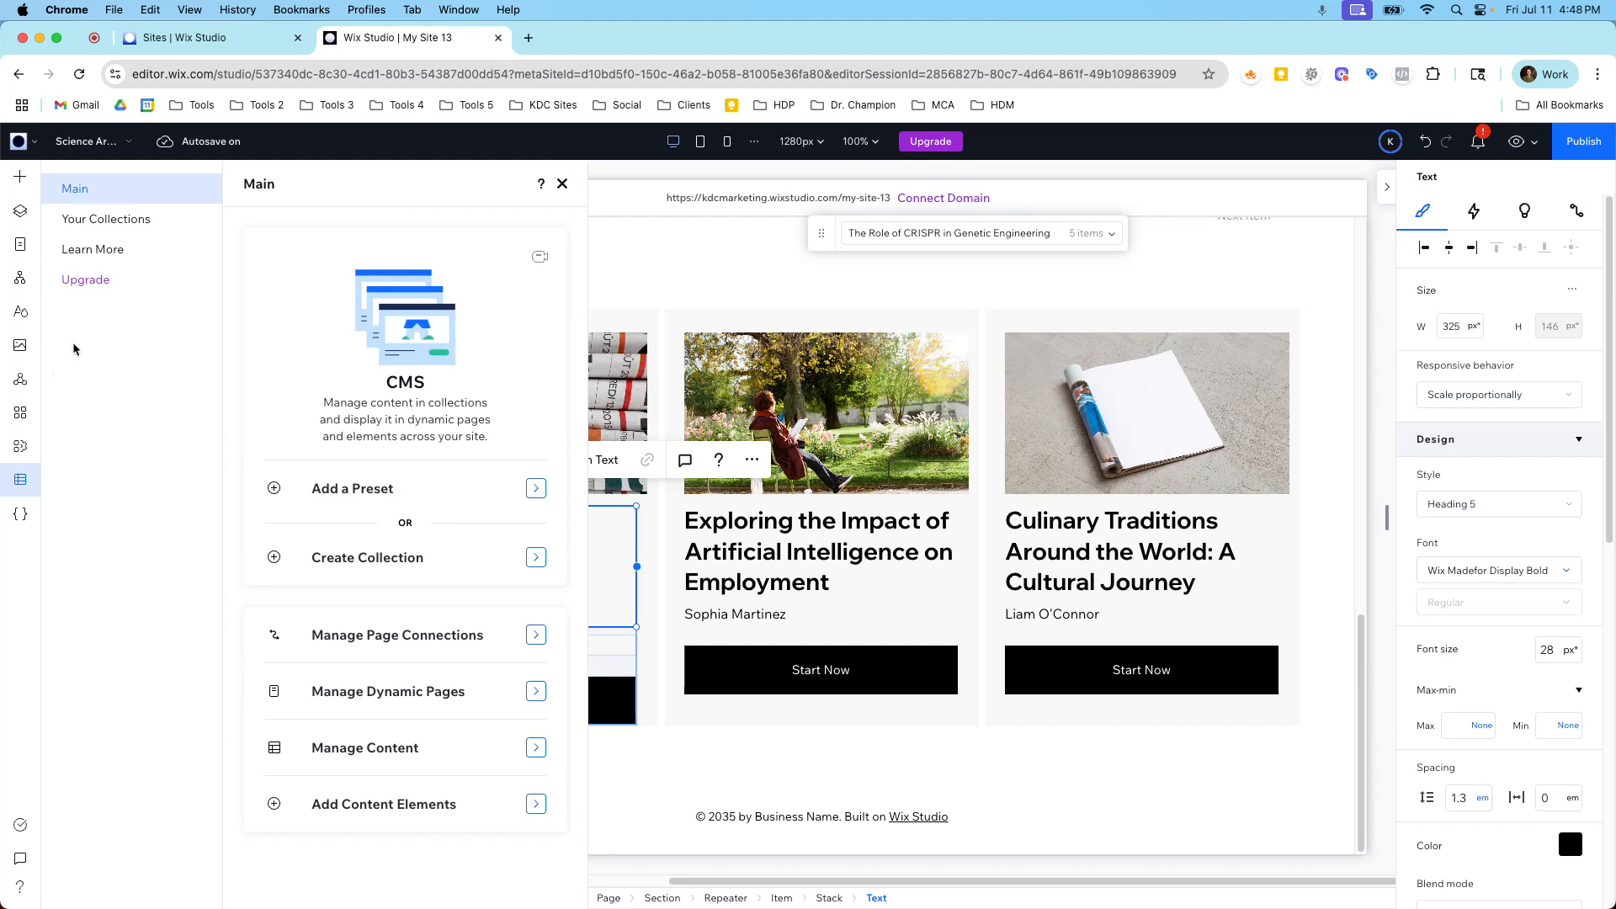
pyautogui.click(101, 219)
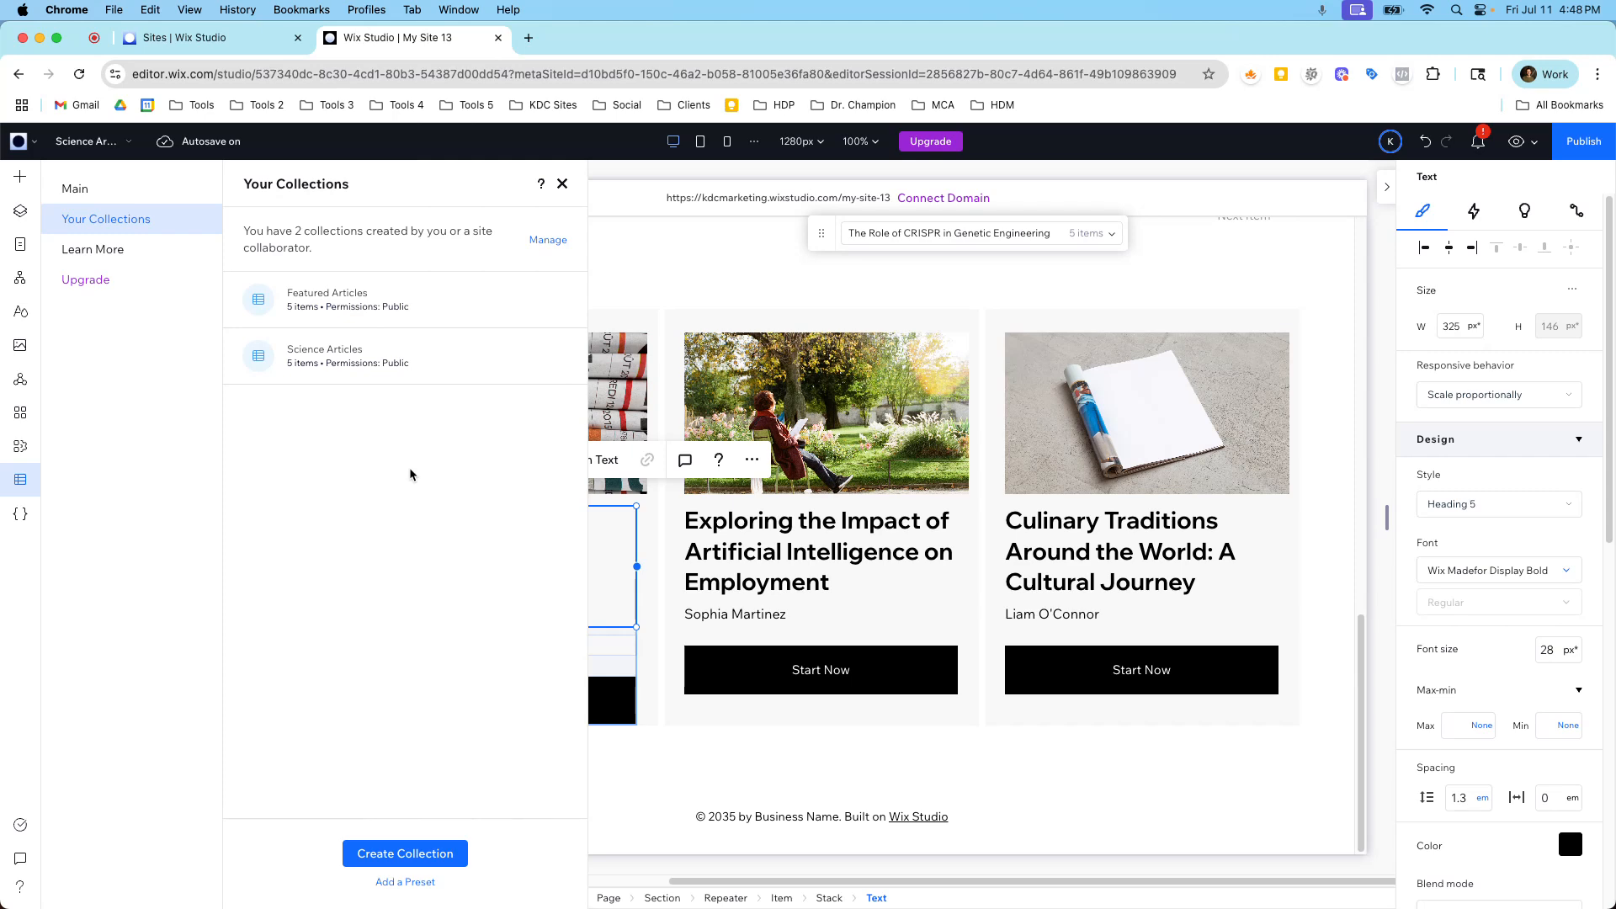
pyautogui.click(418, 853)
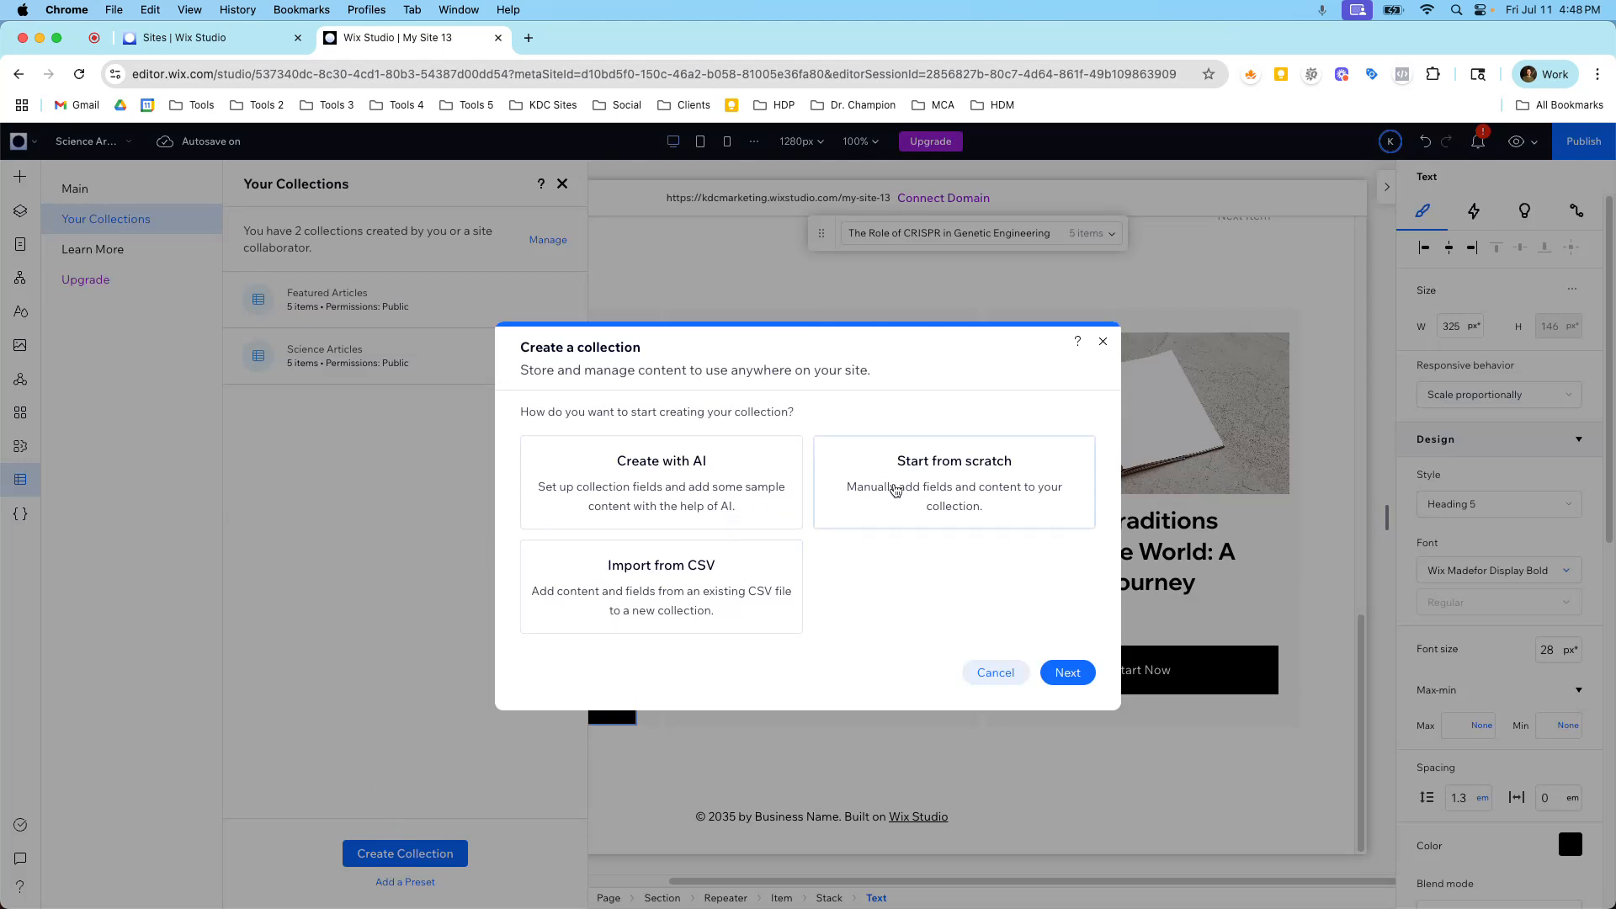
pyautogui.click(701, 487)
pyautogui.click(1071, 672)
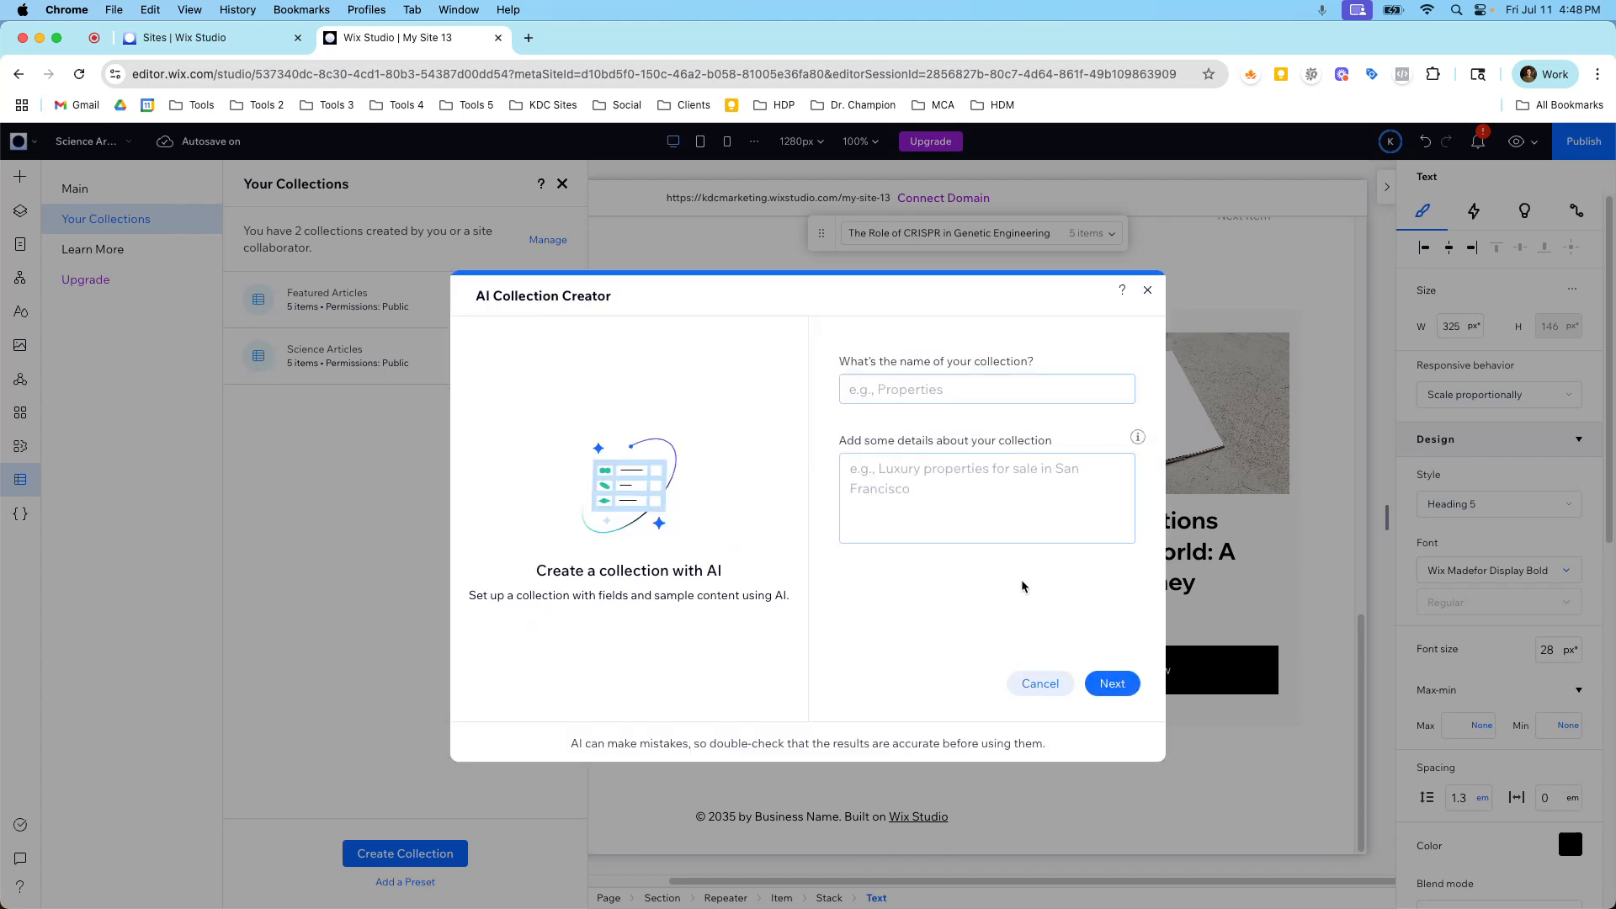
# Step: Name the new AI-generated collection Real Estate Articles
pyautogui.click(944, 389)
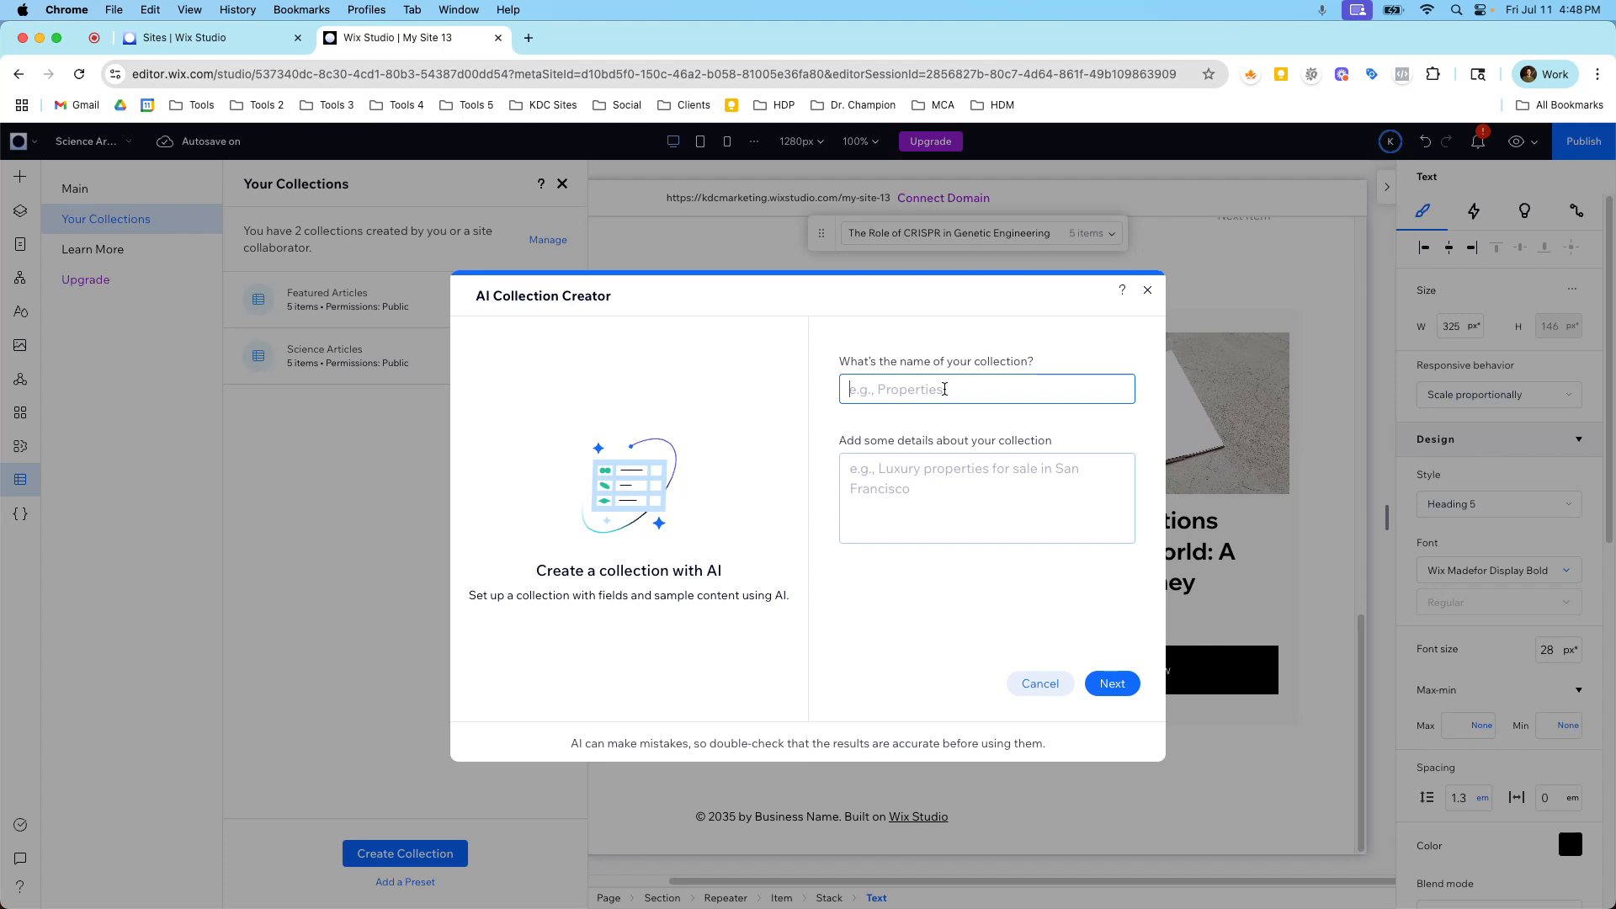
pyautogui.write('R')
pyautogui.press('BackSpace')
pyautogui.write('Real Estate Articles')
pyautogui.press('Tab')
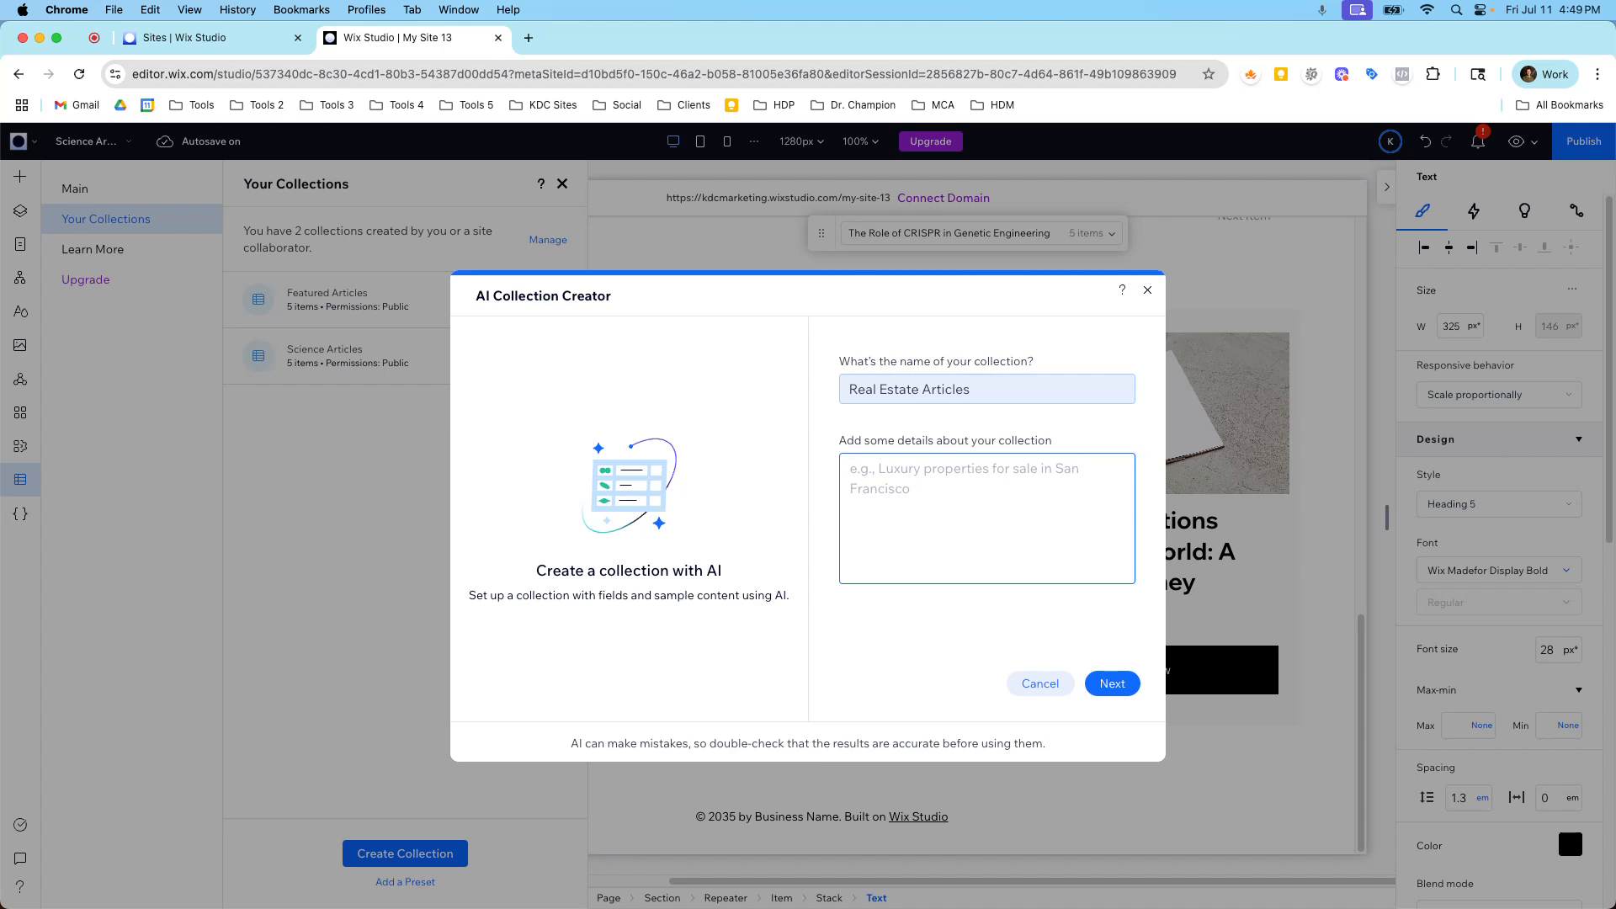
# Step: Describe the collection as "I want some articles about real estate, kind of like blog articles, please include all the necessary fields"
pyautogui.write('I want ')
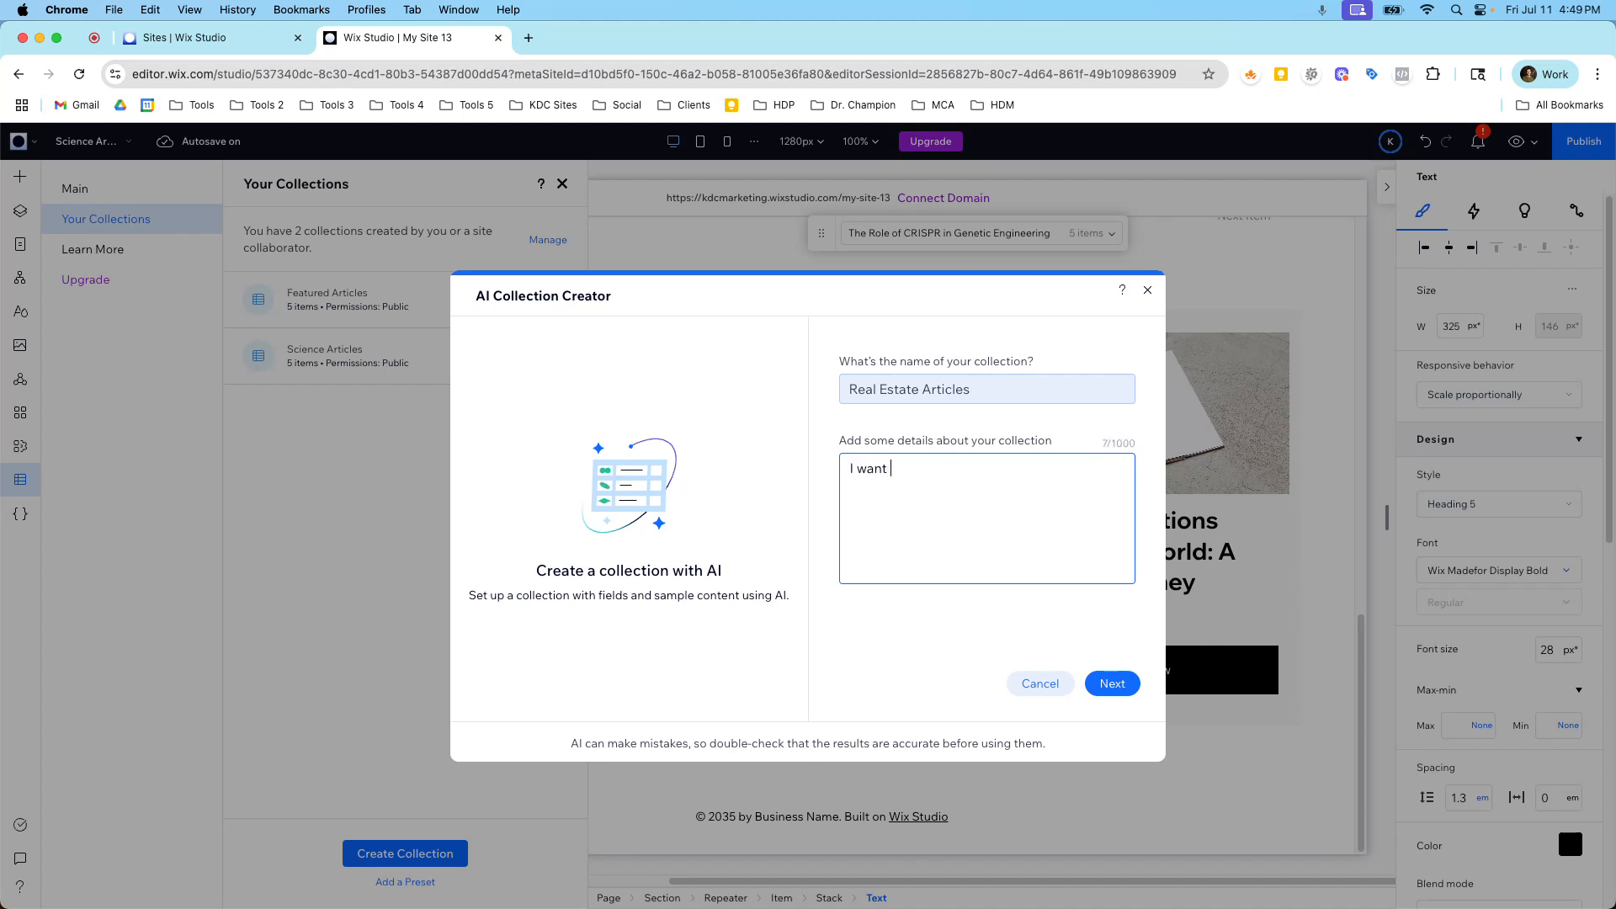
pyautogui.write('some articles about real est')
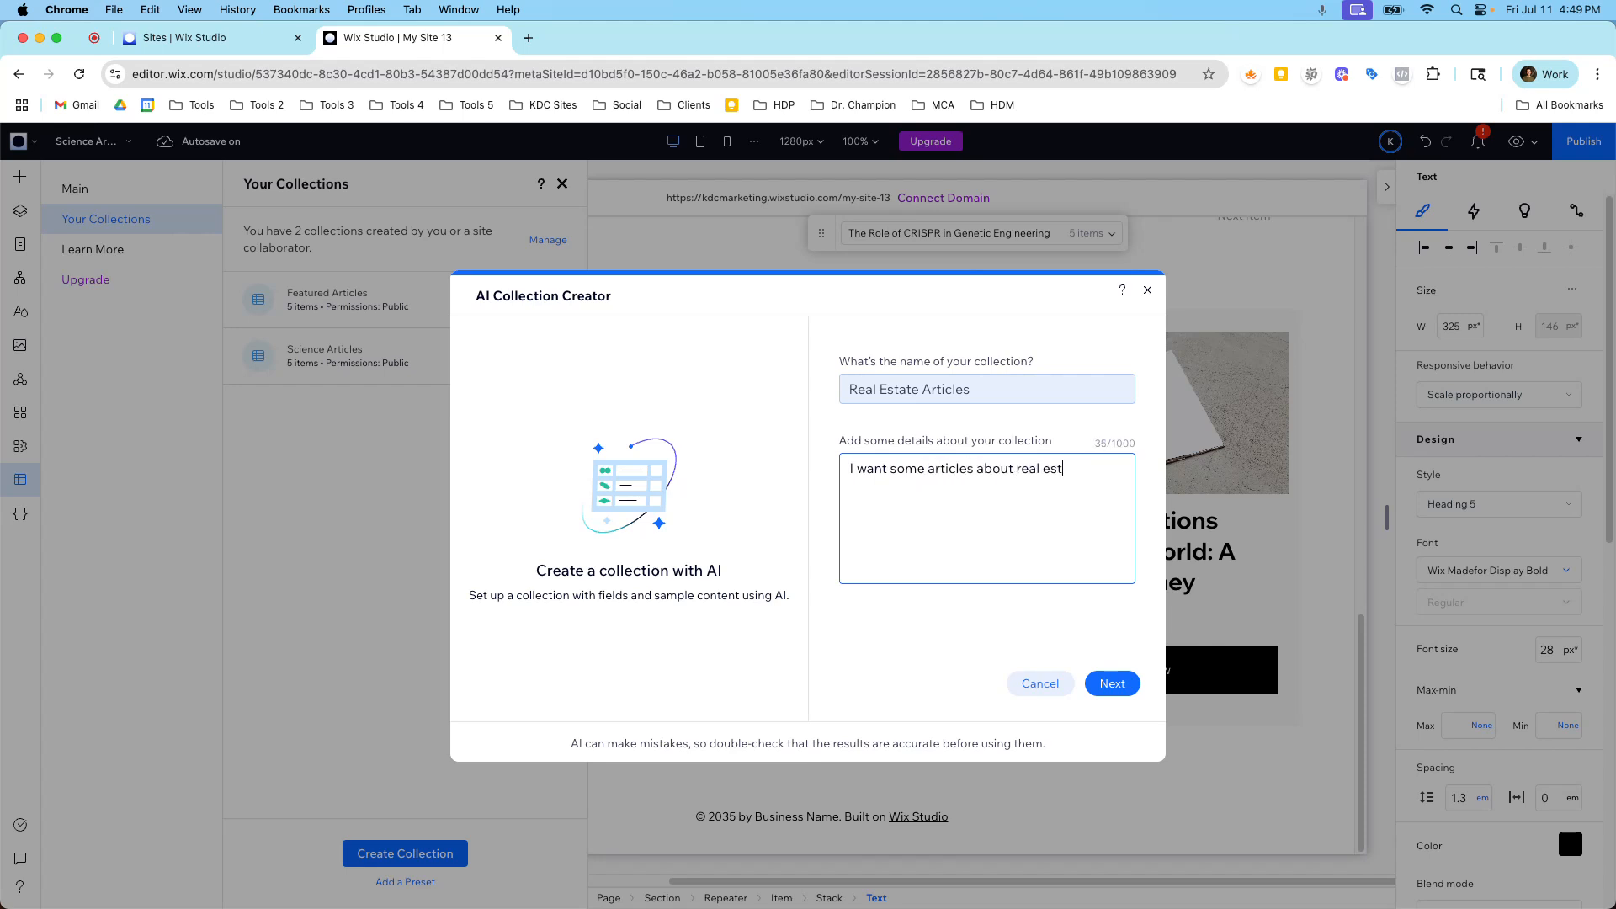
pyautogui.write('ate, kind of like blg')
pyautogui.press('BackSpace')
pyautogui.press('BackSpace')
pyautogui.write('og artilc')
pyautogui.write('es')
pyautogui.press('BackSpace')
pyautogui.press('BackSpace')
pyautogui.press('BackSpace')
pyautogui.press('BackSpace')
pyautogui.write('cles,')
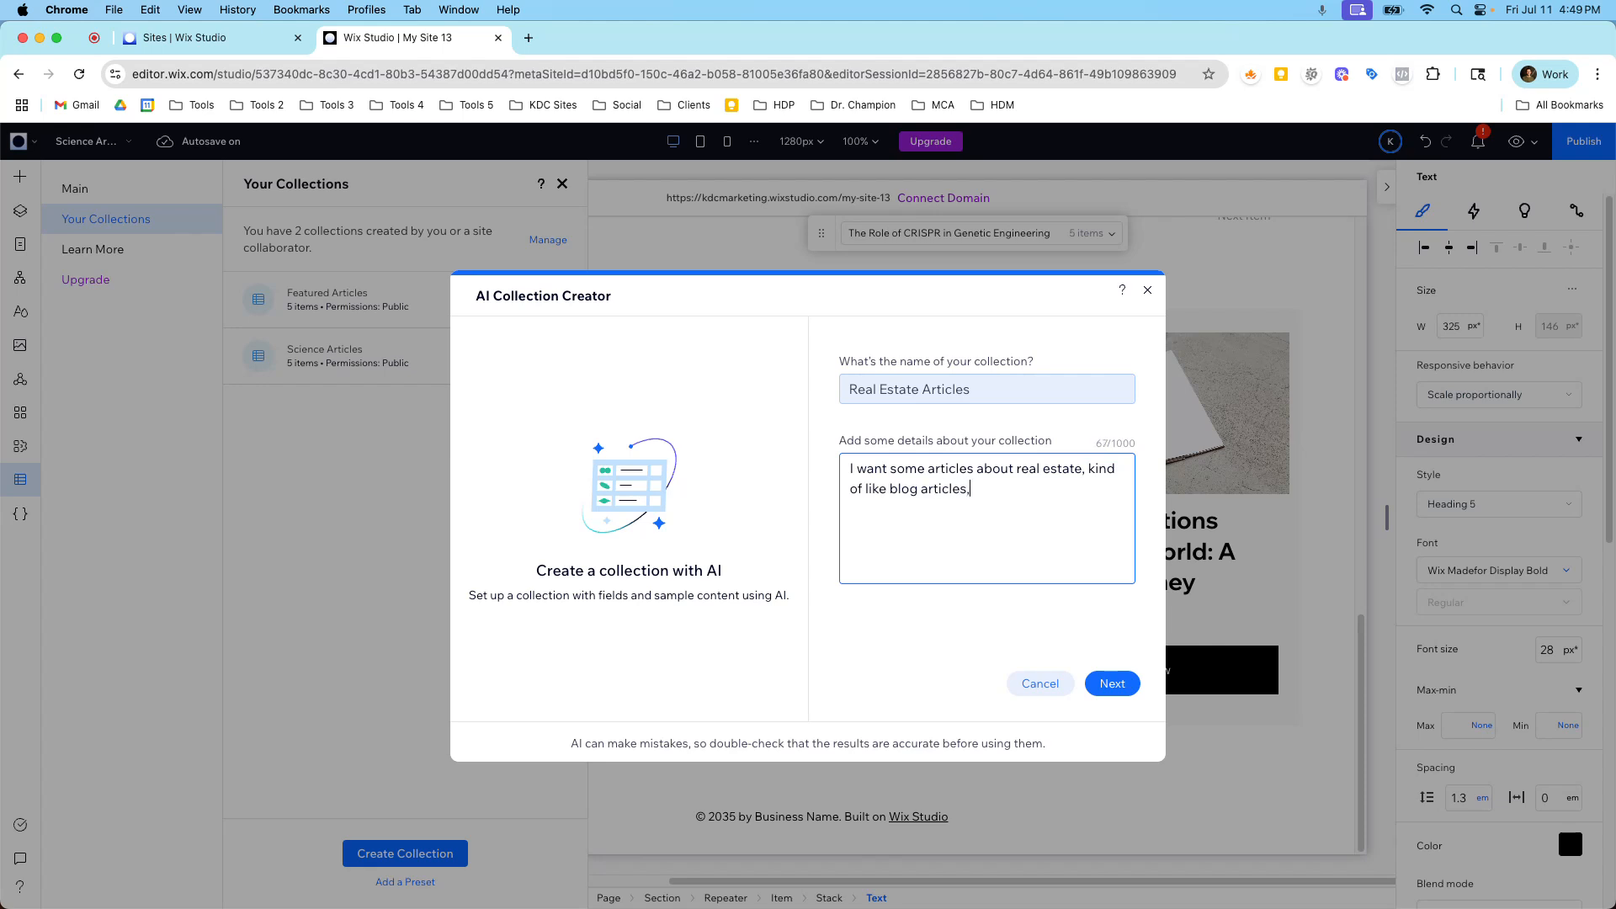
pyautogui.write(' please inlcu')
pyautogui.press('BackSpace')
pyautogui.press('BackSpace')
pyautogui.press('BackSpace')
pyautogui.write('clude all the necessary ')
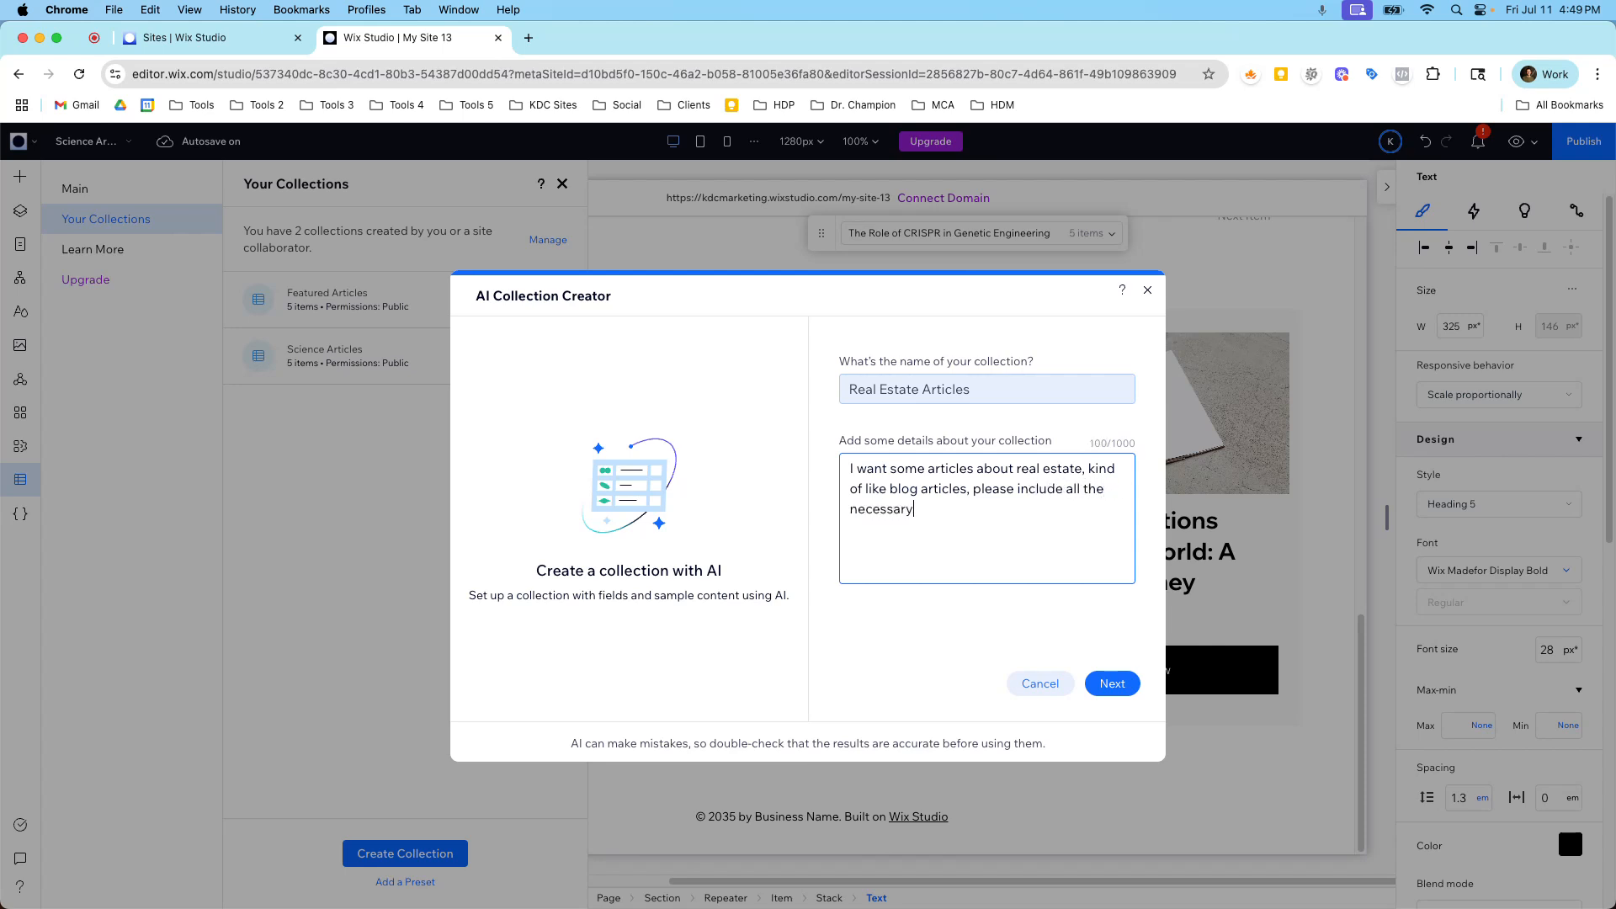
pyautogui.write('fields')
# Step: Create the Real Estate Articles collection with all suggested fields from Title to Article URL and generated sample content
pyautogui.click(1093, 685)
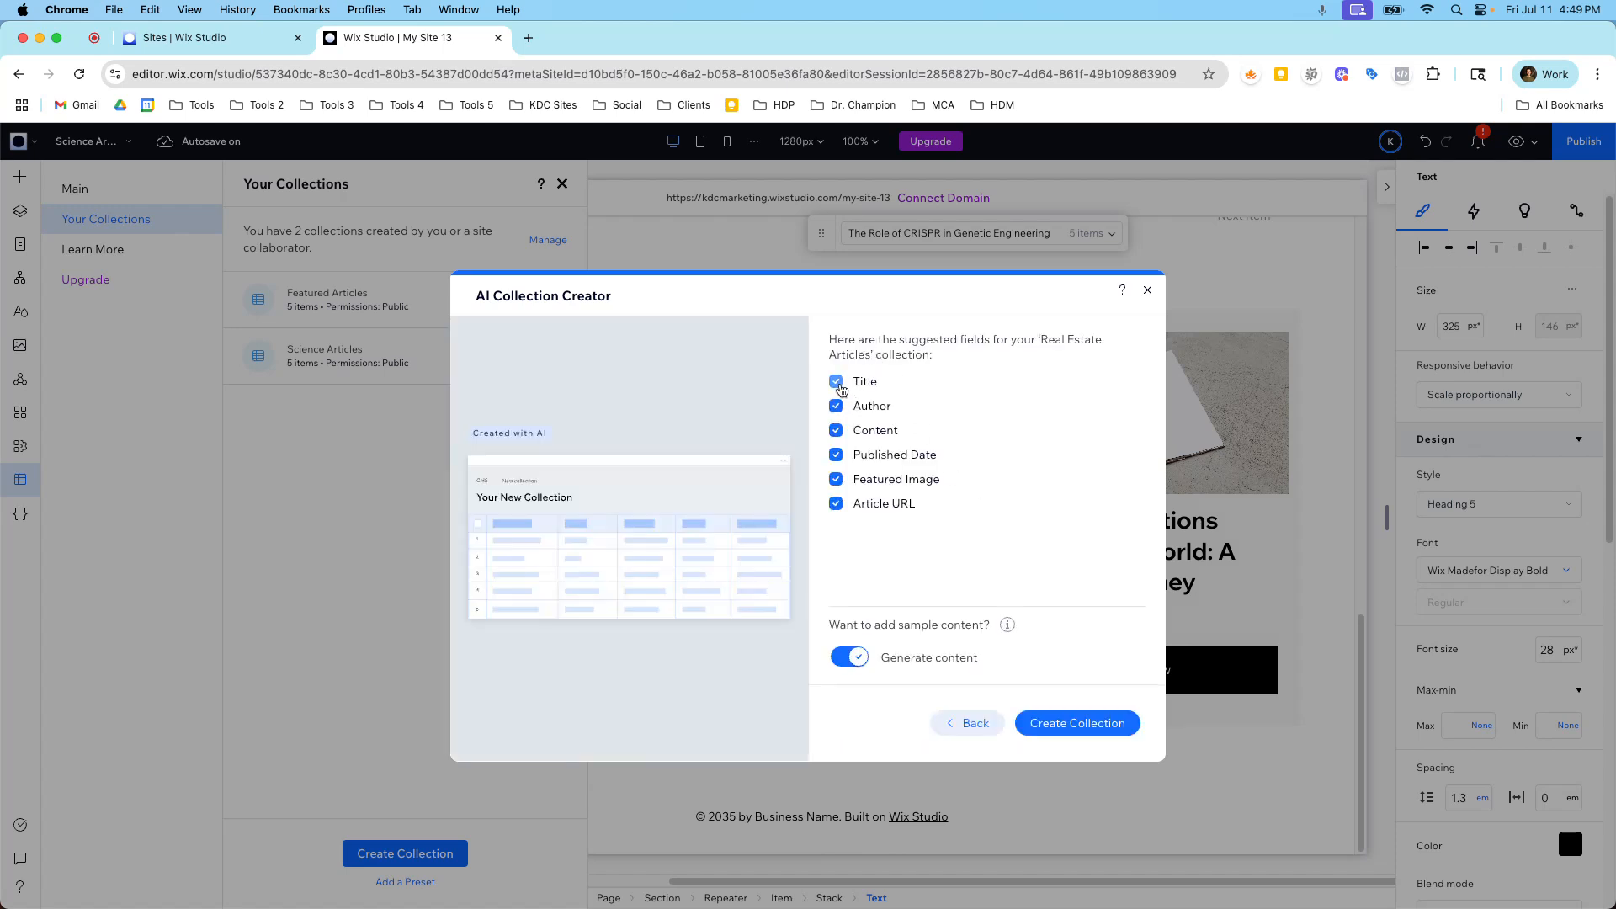
pyautogui.moveTo(1010, 633)
pyautogui.click(1050, 720)
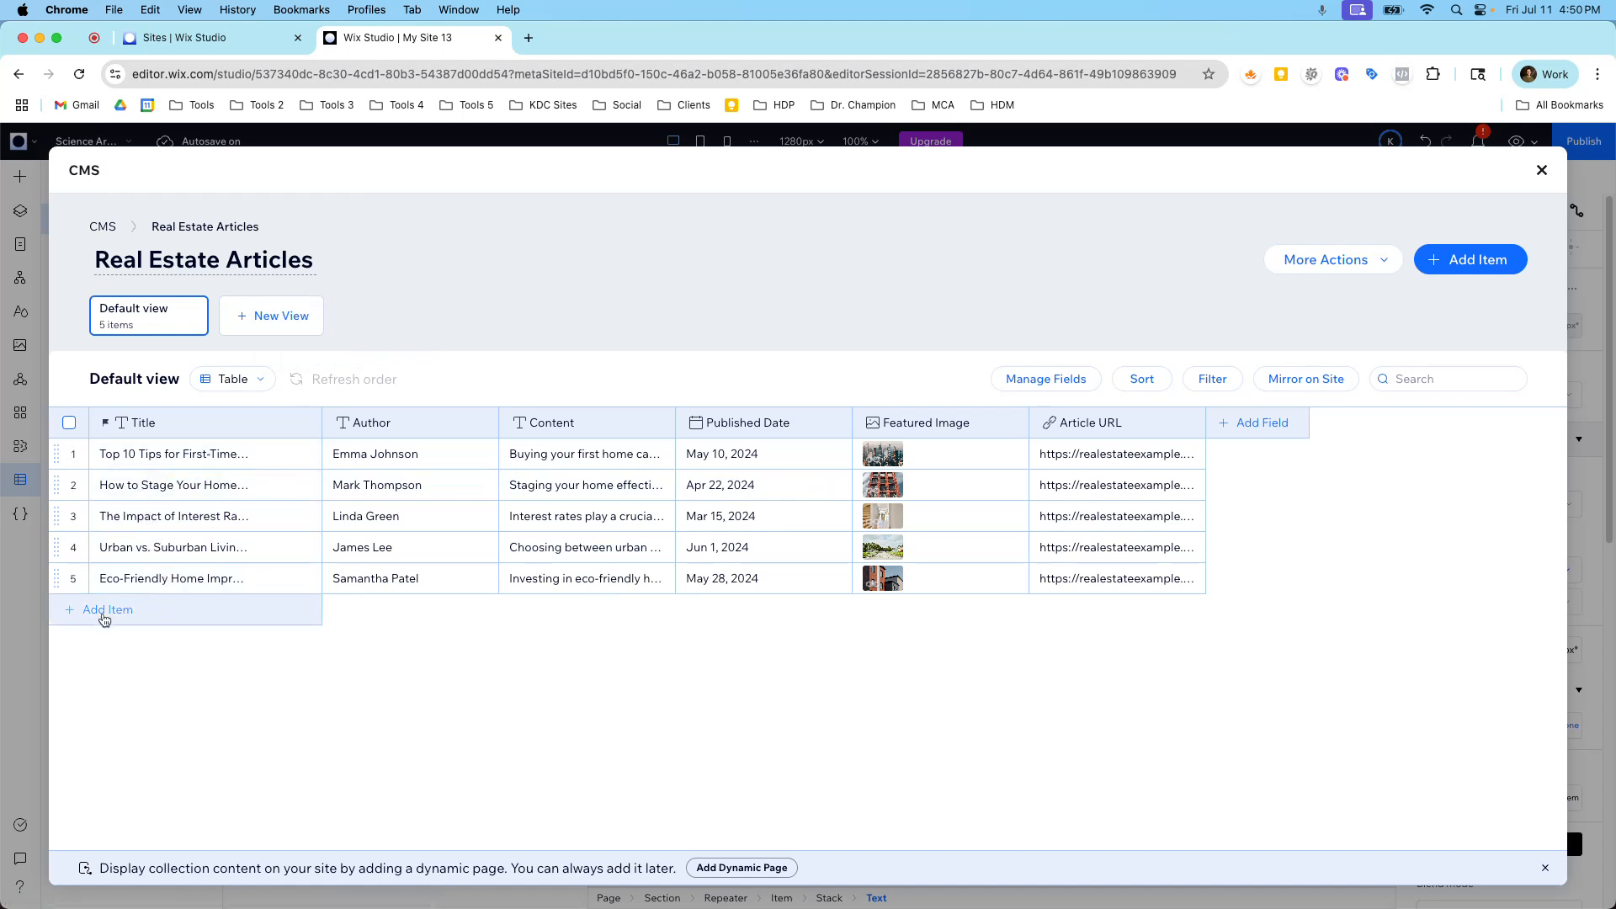
# Step: Add a blank item to the Real Estate Articles collection and delete it
pyautogui.click(104, 615)
pyautogui.click(72, 610)
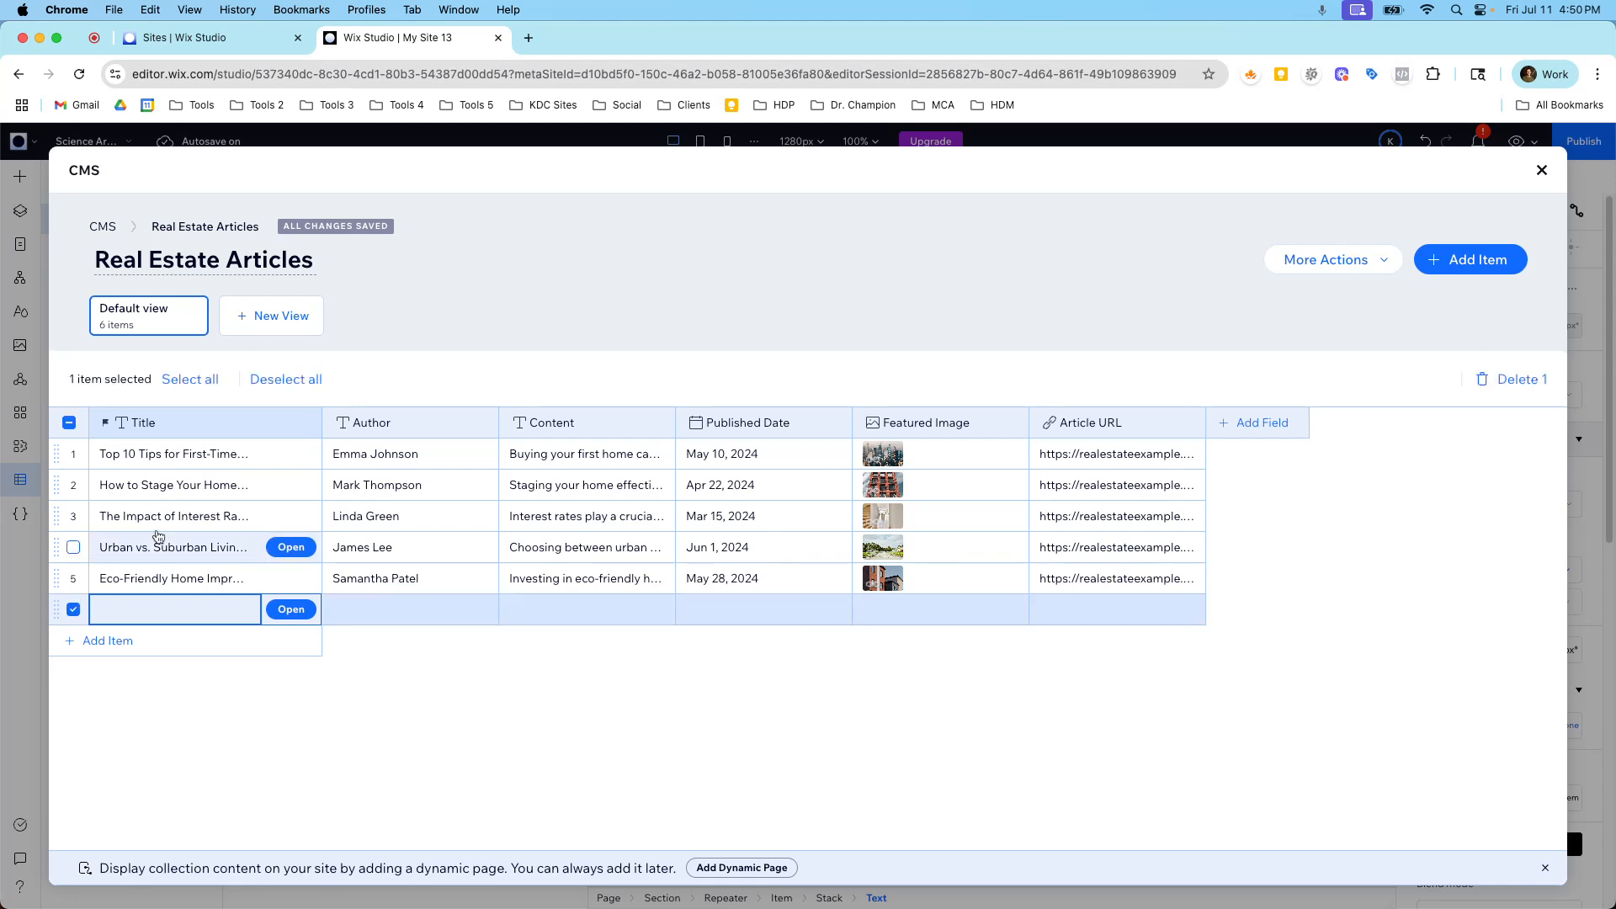
pyautogui.click(1511, 380)
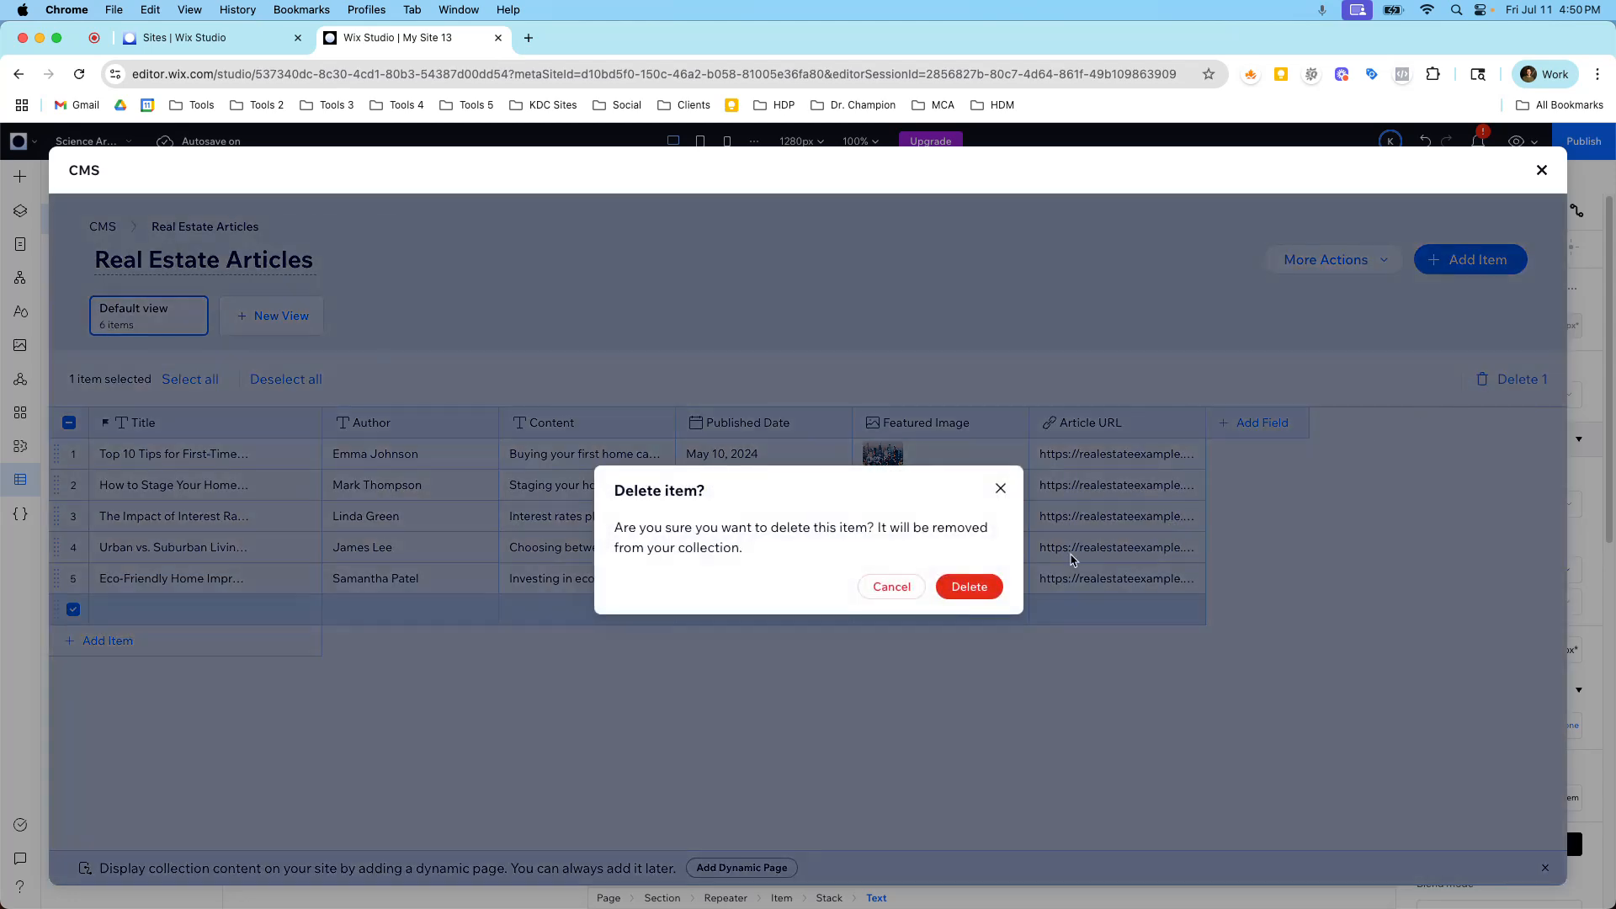
pyautogui.click(967, 584)
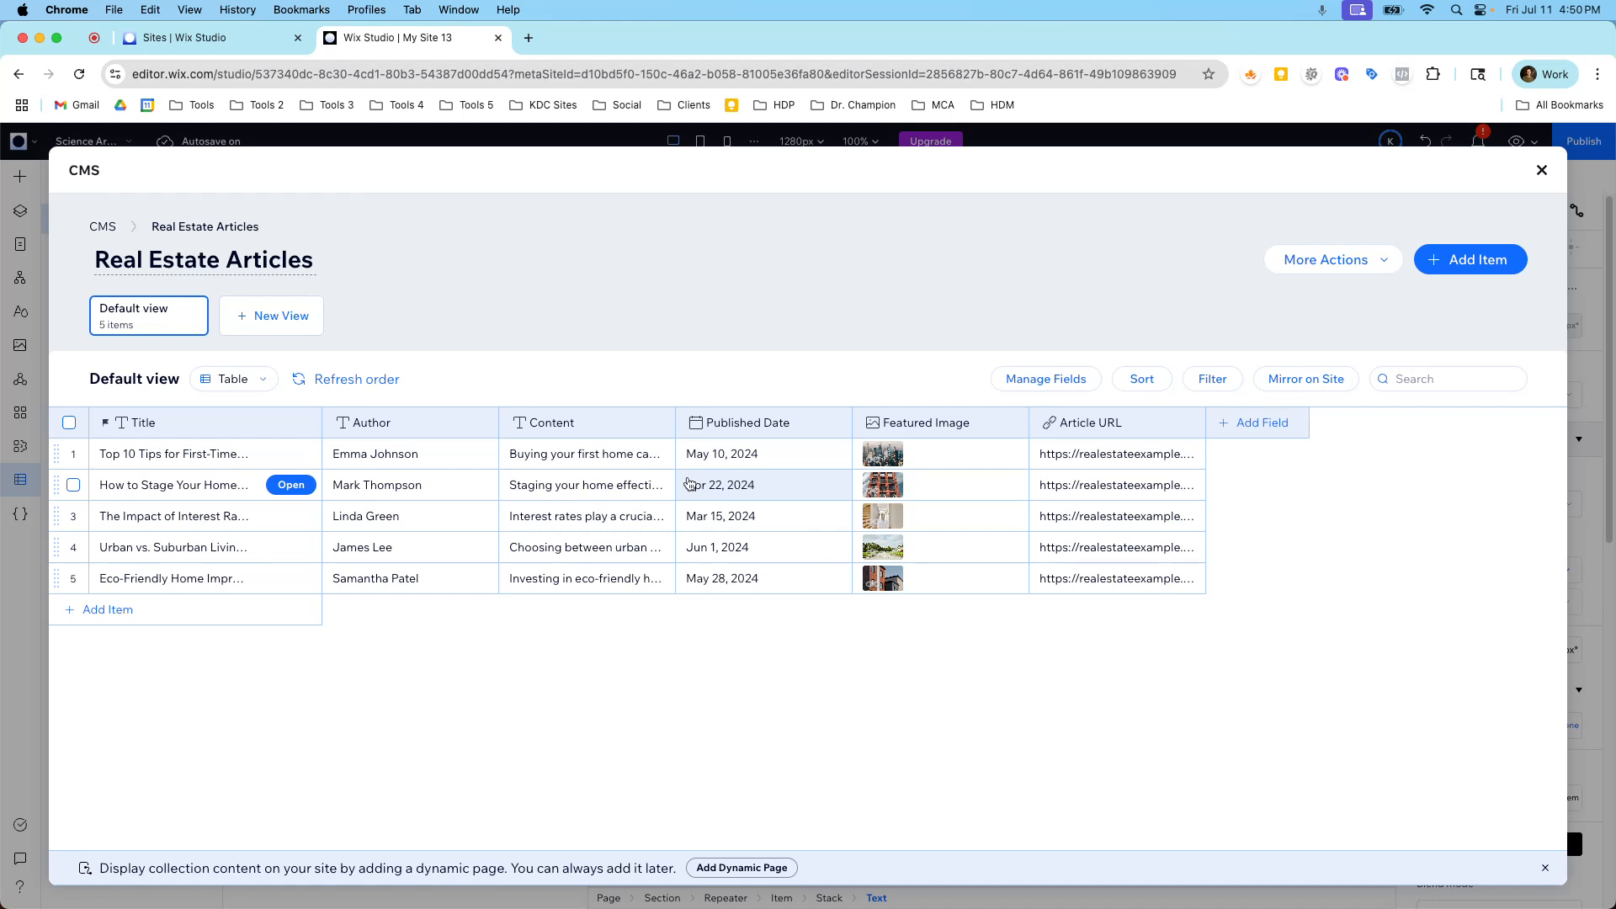
# Step: Return to the overview of all collections and start another new collection with AI
pyautogui.click(103, 228)
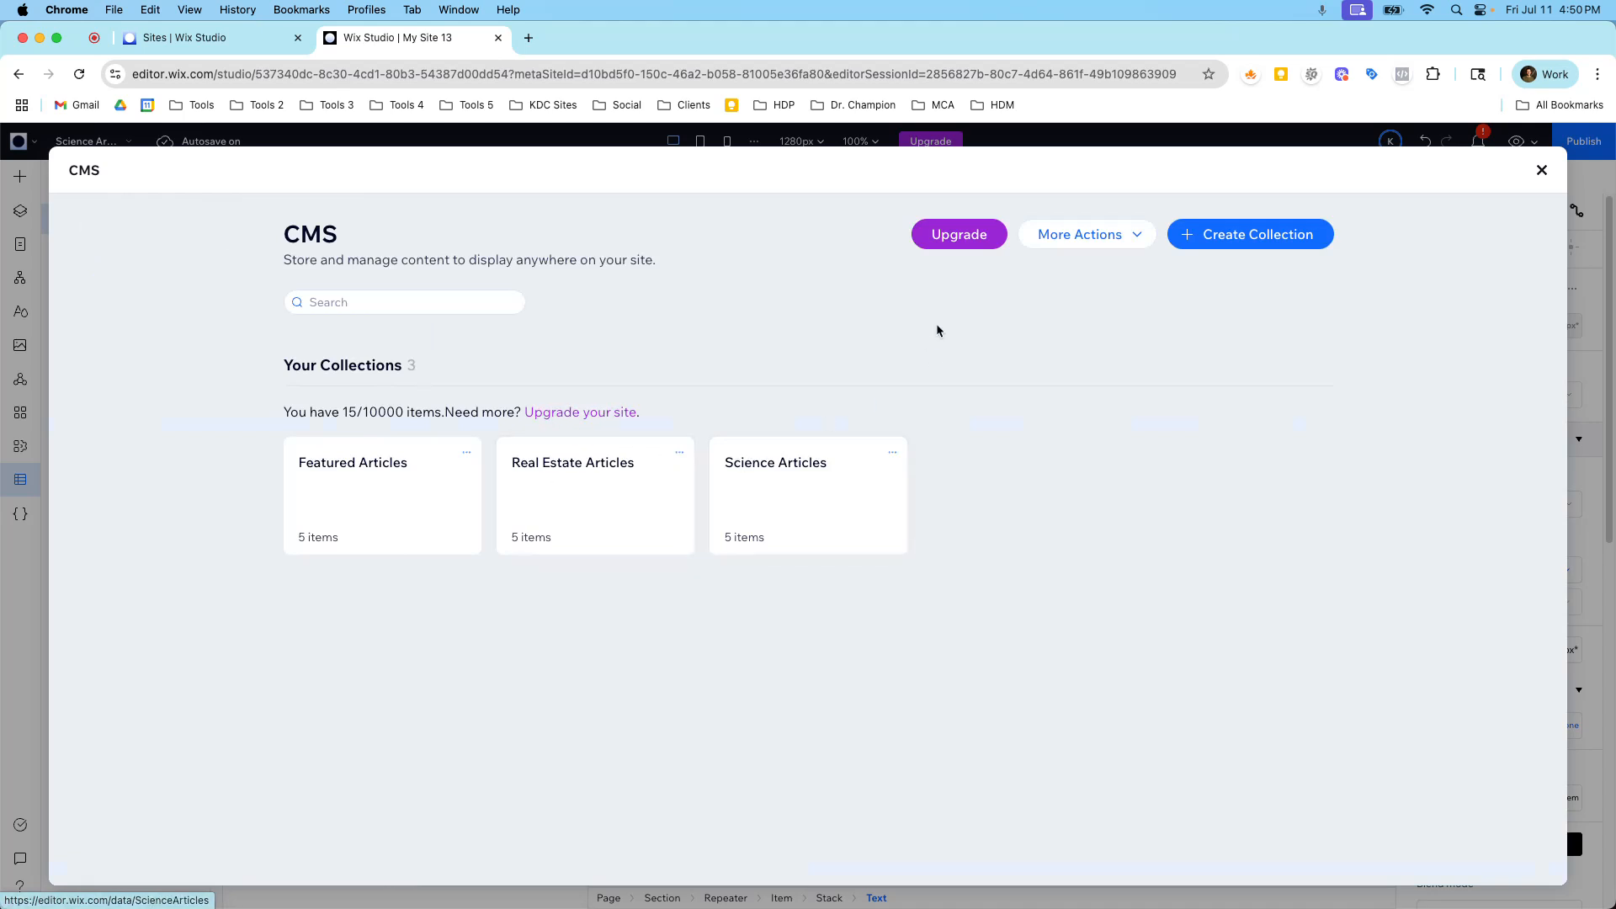
pyautogui.click(1202, 240)
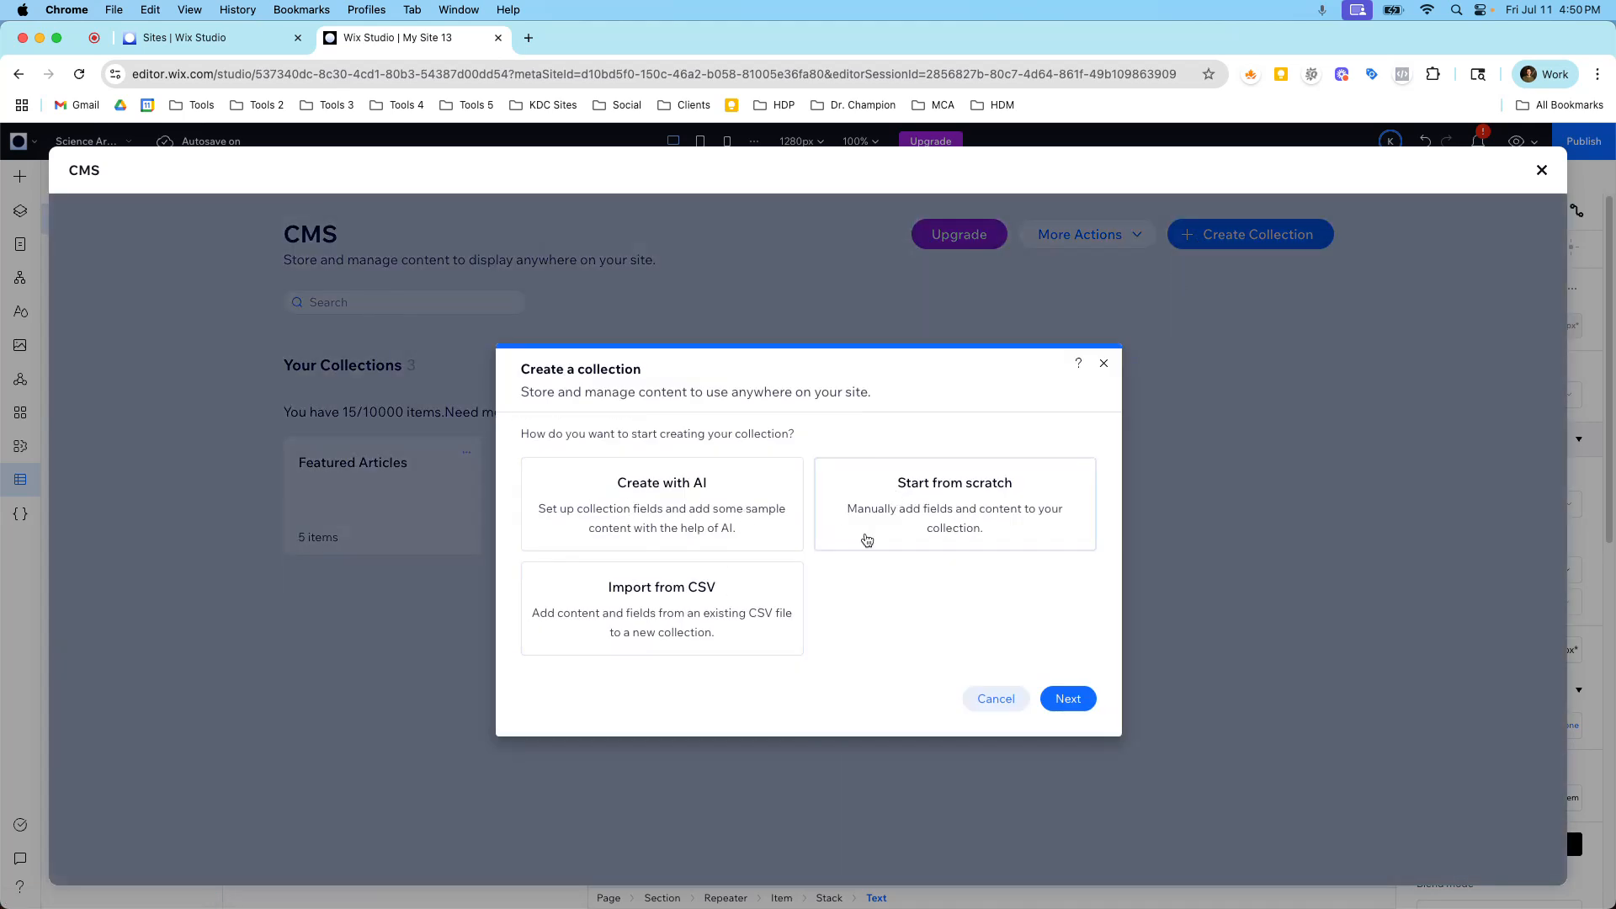
pyautogui.click(740, 534)
pyautogui.click(1068, 699)
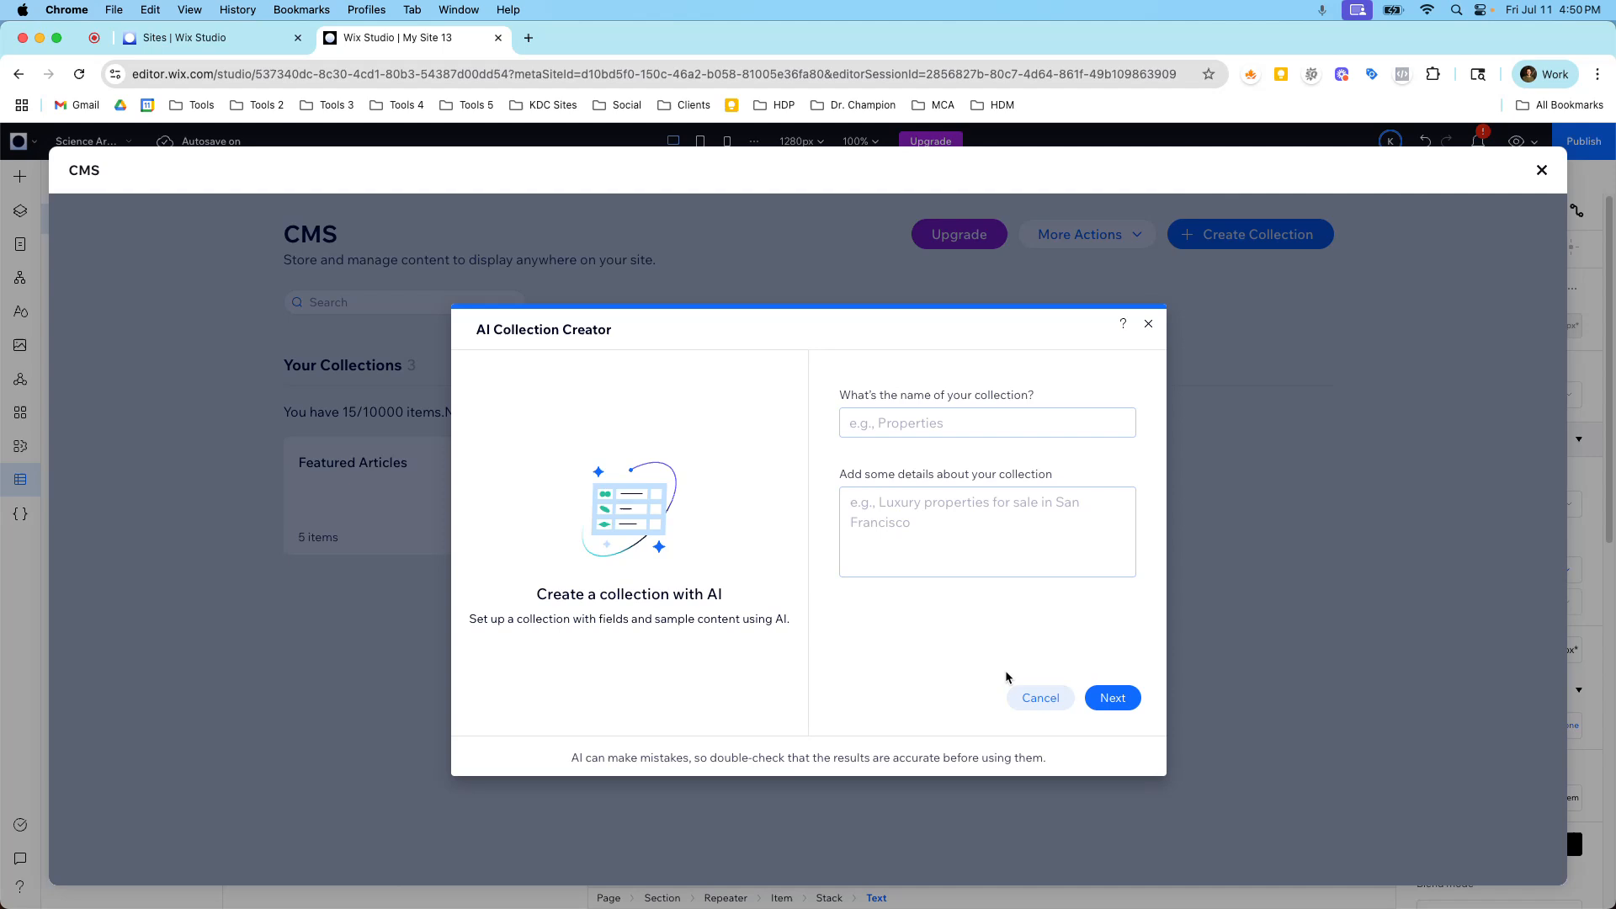
# Step: Name the collection Real Estate Related Articles and describe it as "Please create real estate articles, like blog posts, with all the necessary information."
pyautogui.click(887, 429)
pyautogui.write('Real Estate Related Articles')
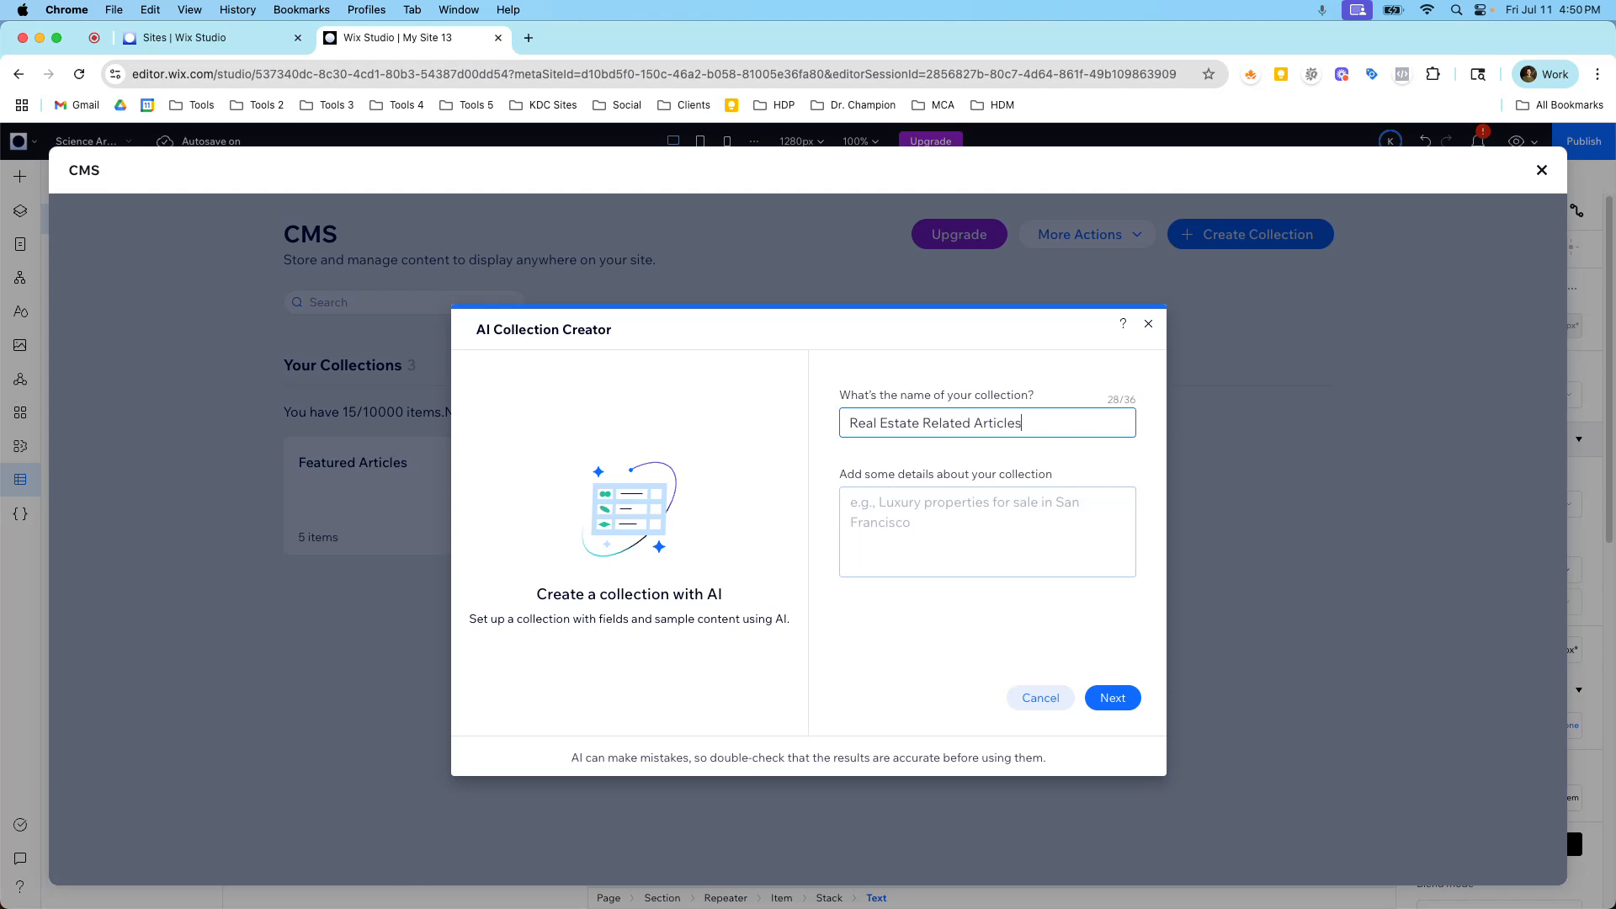
pyautogui.click(876, 514)
pyautogui.write('Please create real estate articles,')
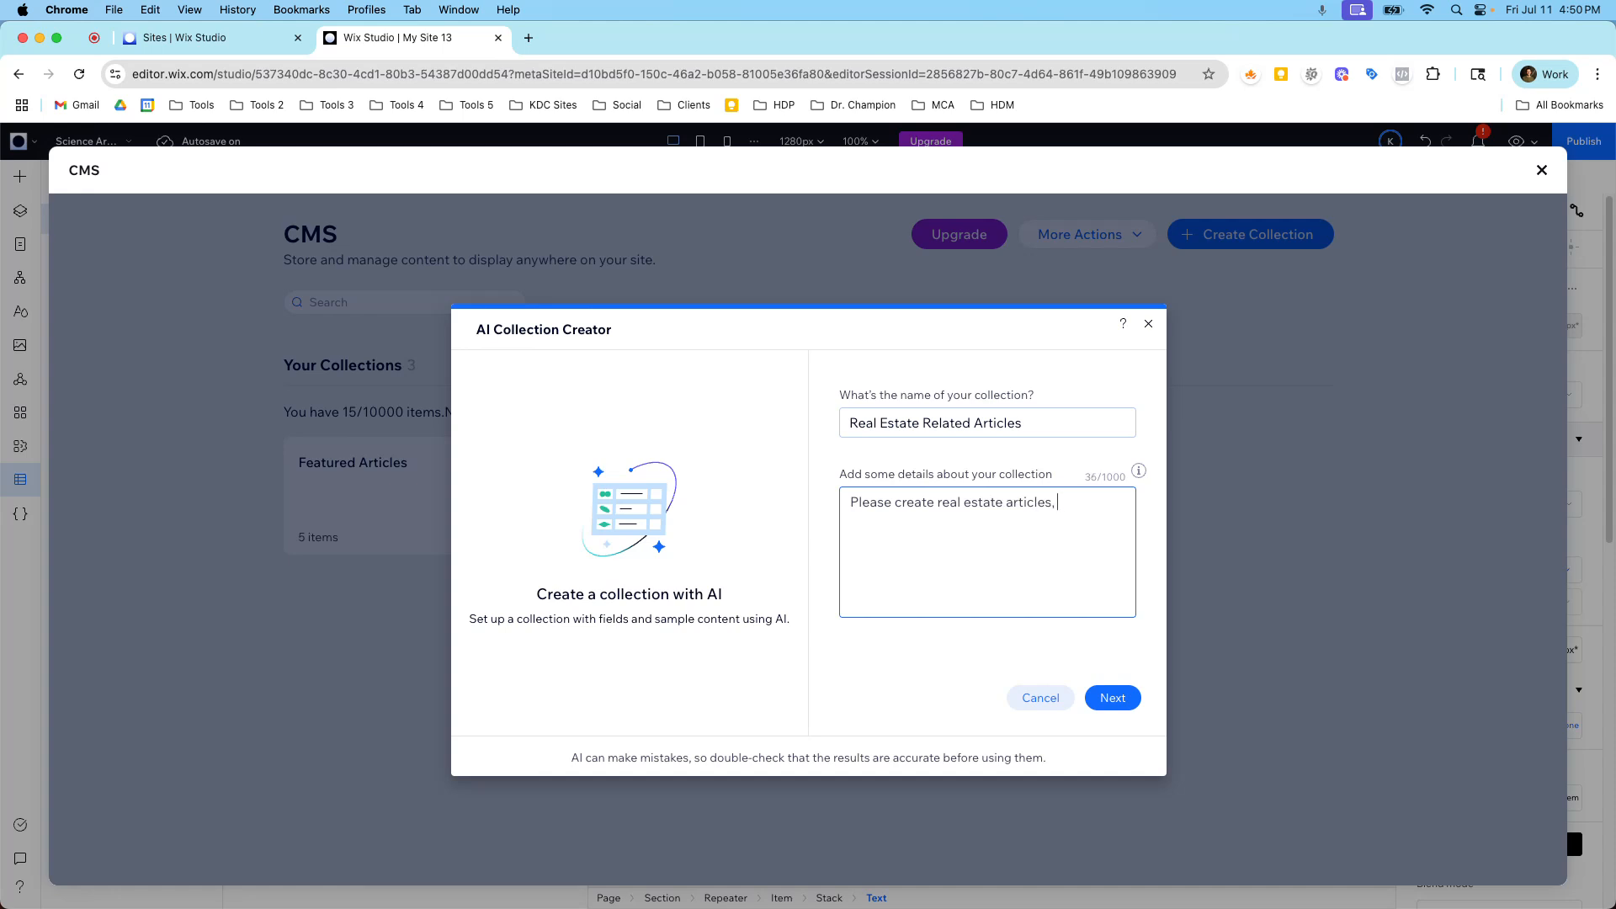
pyautogui.write('g posts, with all the necessary information.')
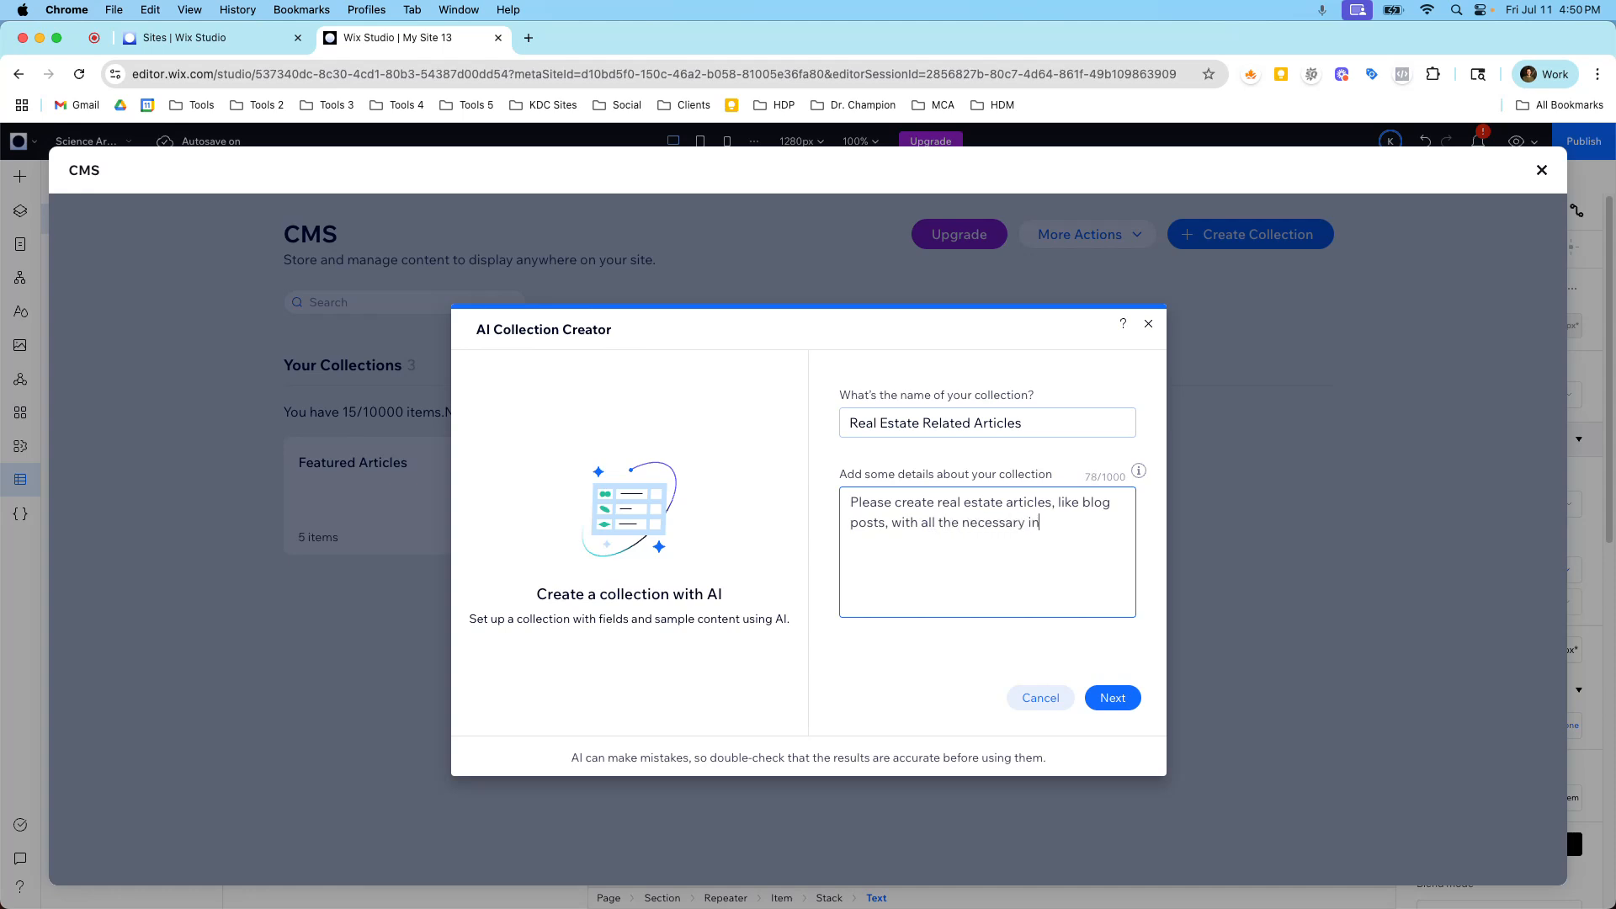
# Step: Create the Real Estate Related Articles collection with all suggested fields and generated sample content, and close the CMS
pyautogui.click(1111, 698)
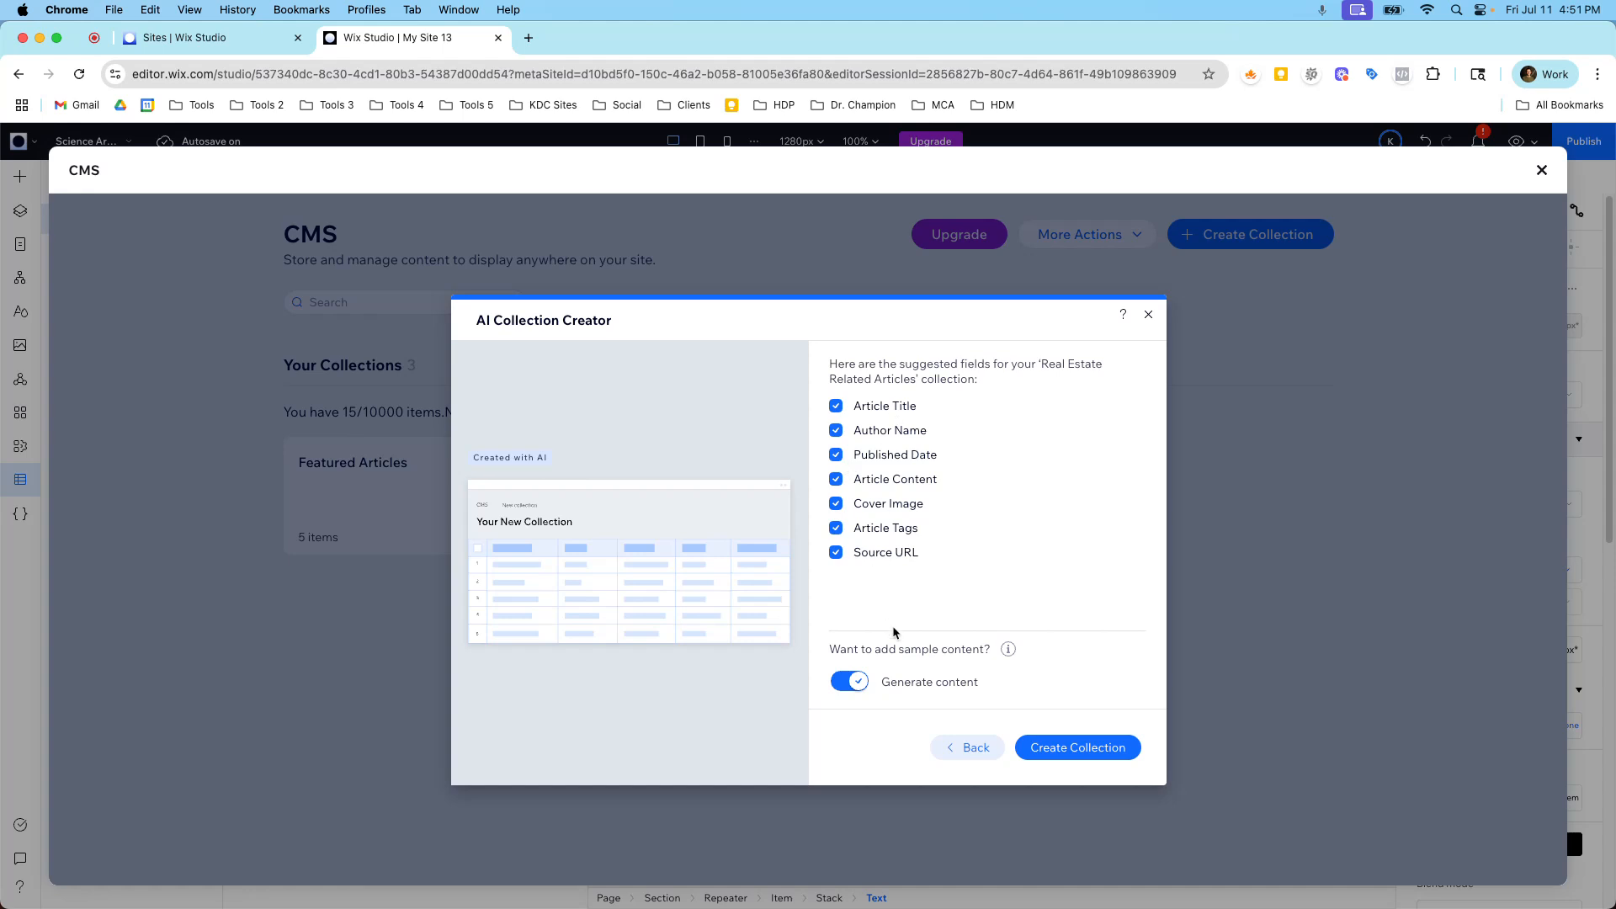
pyautogui.click(1022, 745)
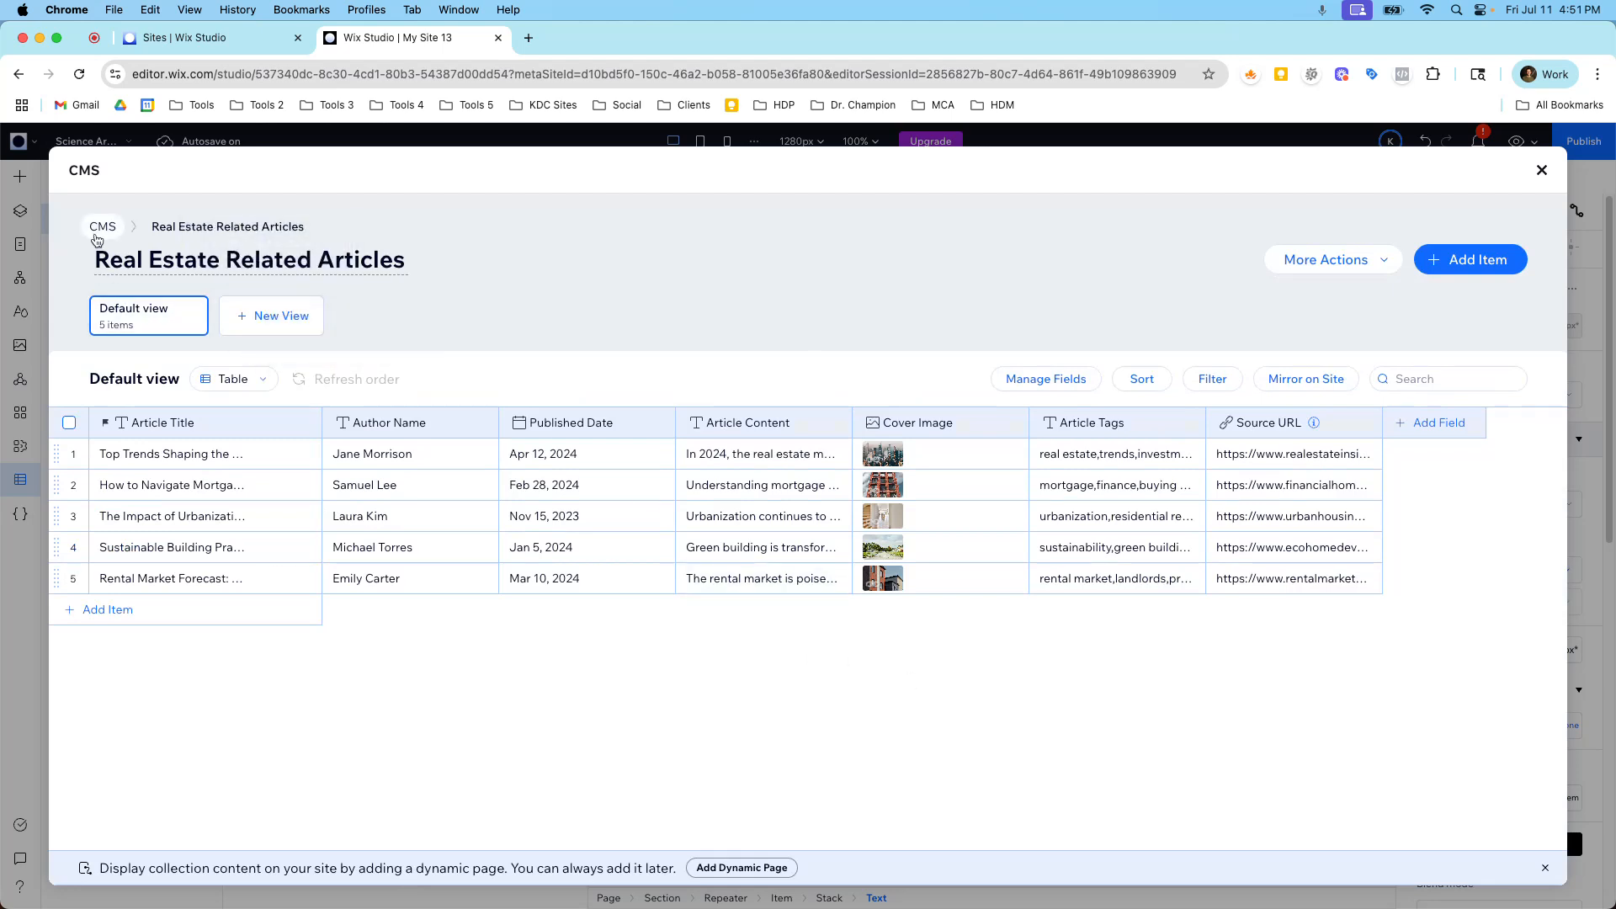
pyautogui.click(99, 228)
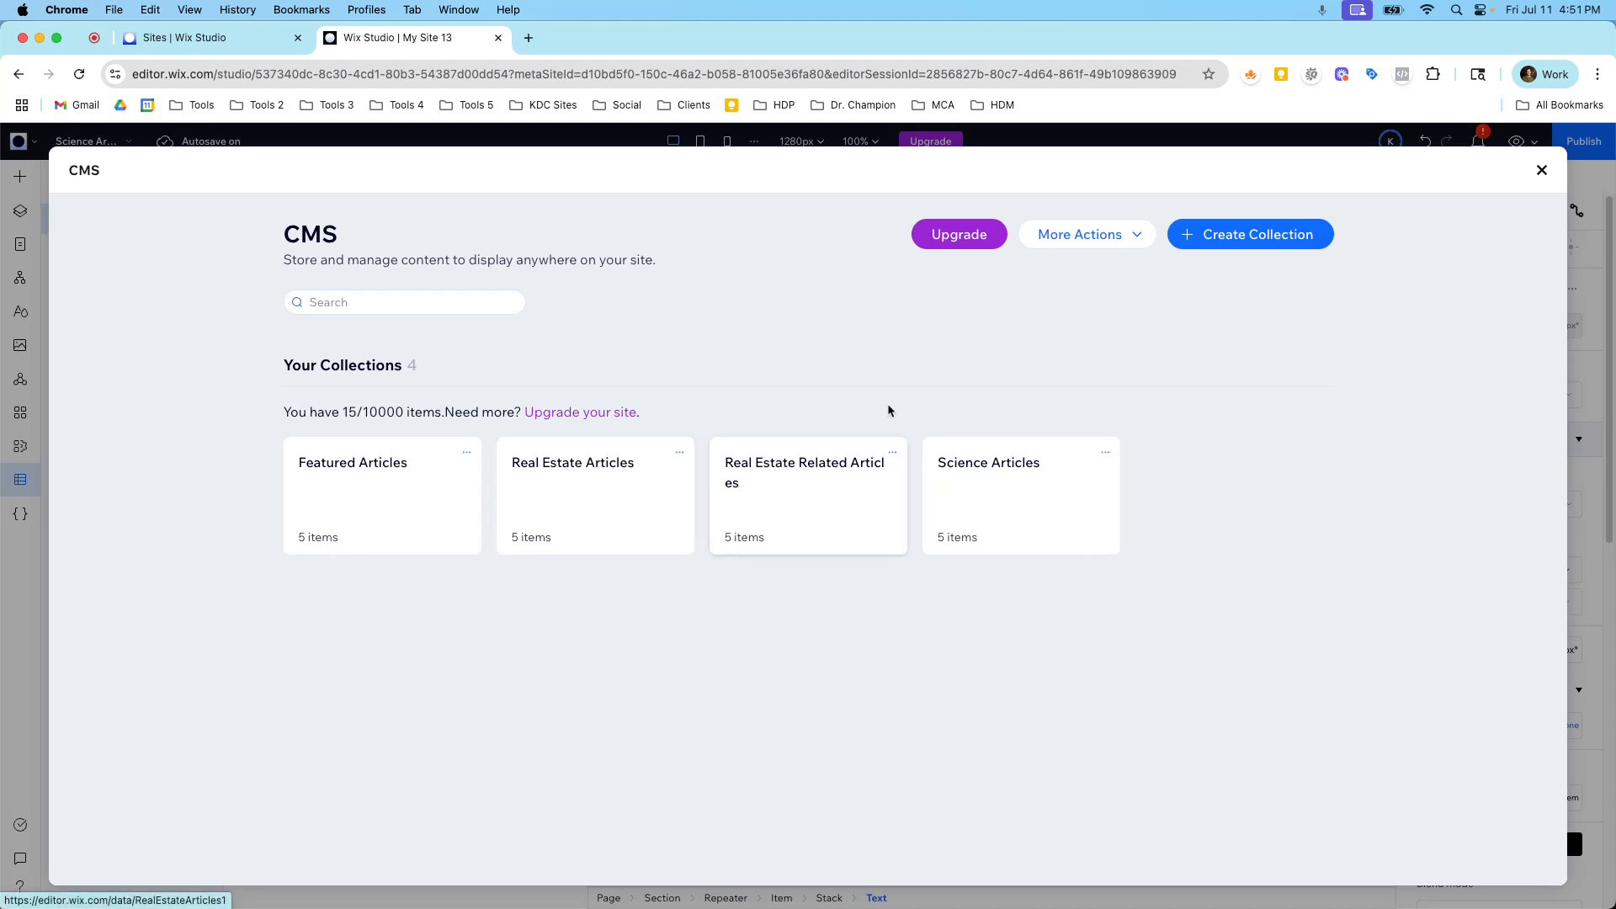
pyautogui.click(1541, 171)
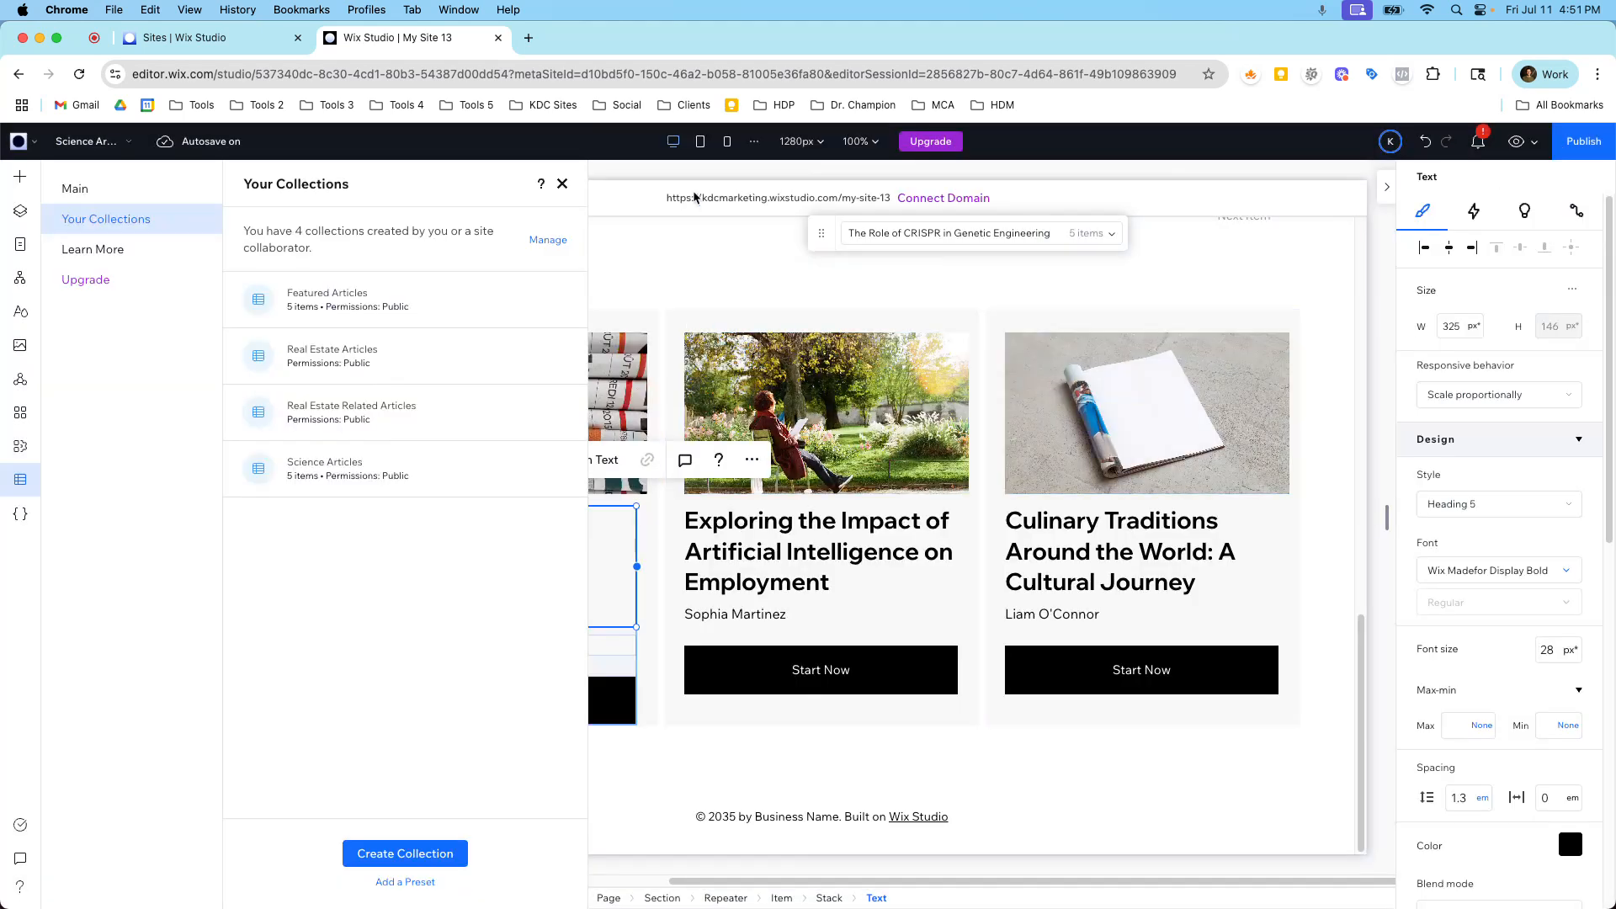
pyautogui.click(563, 183)
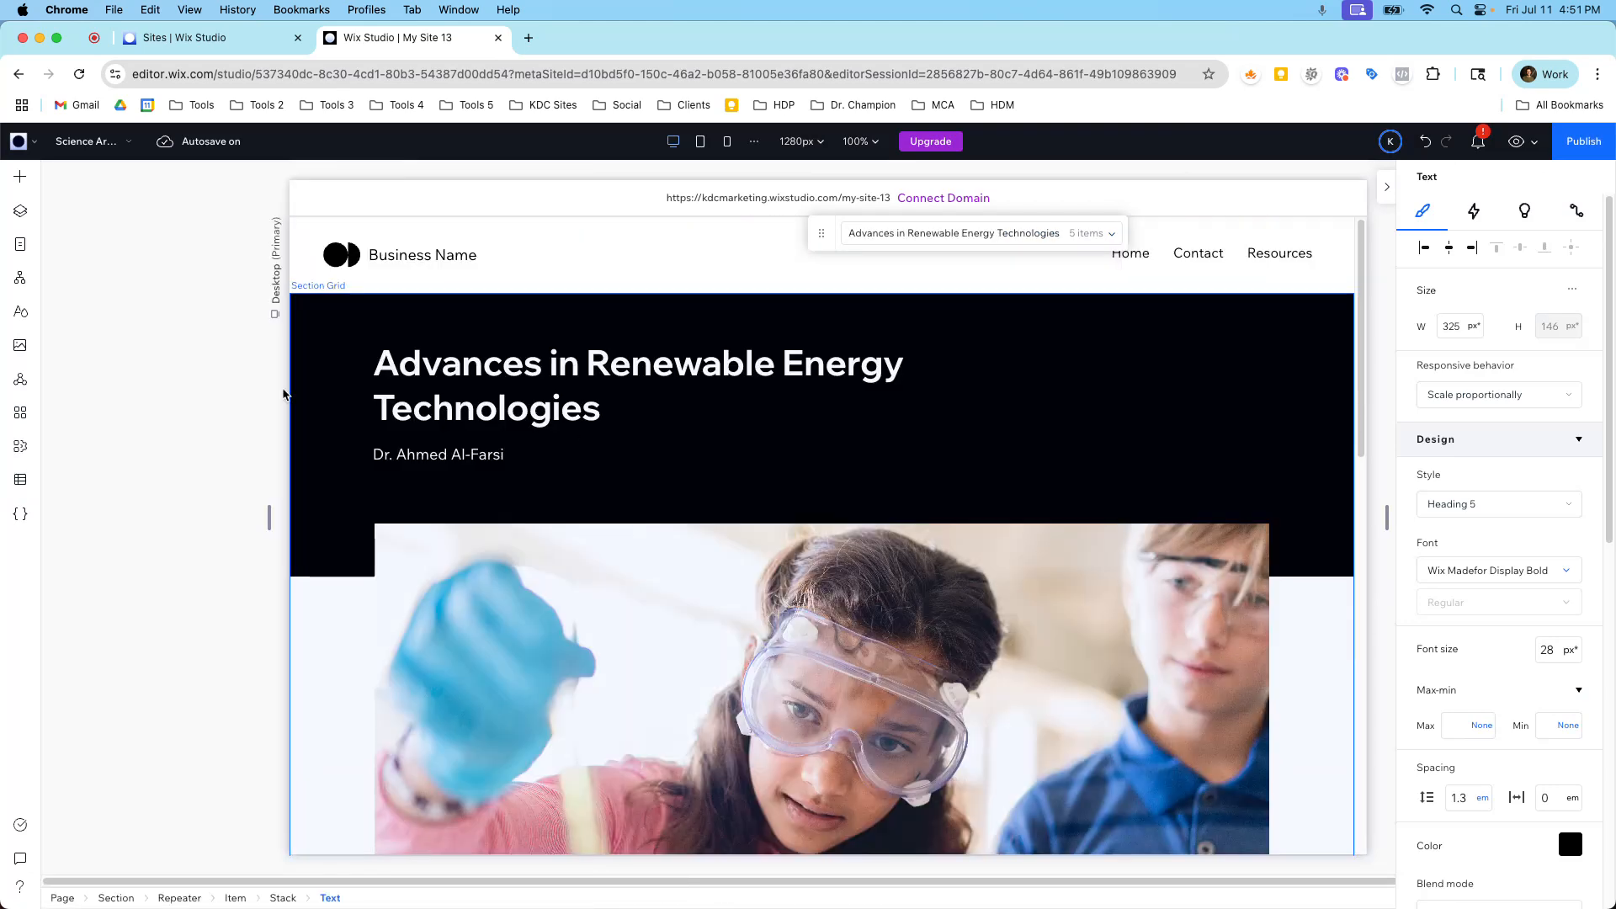
# Step: Add a dynamic item page for the Real Estate Articles collection to the site
pyautogui.click(20, 244)
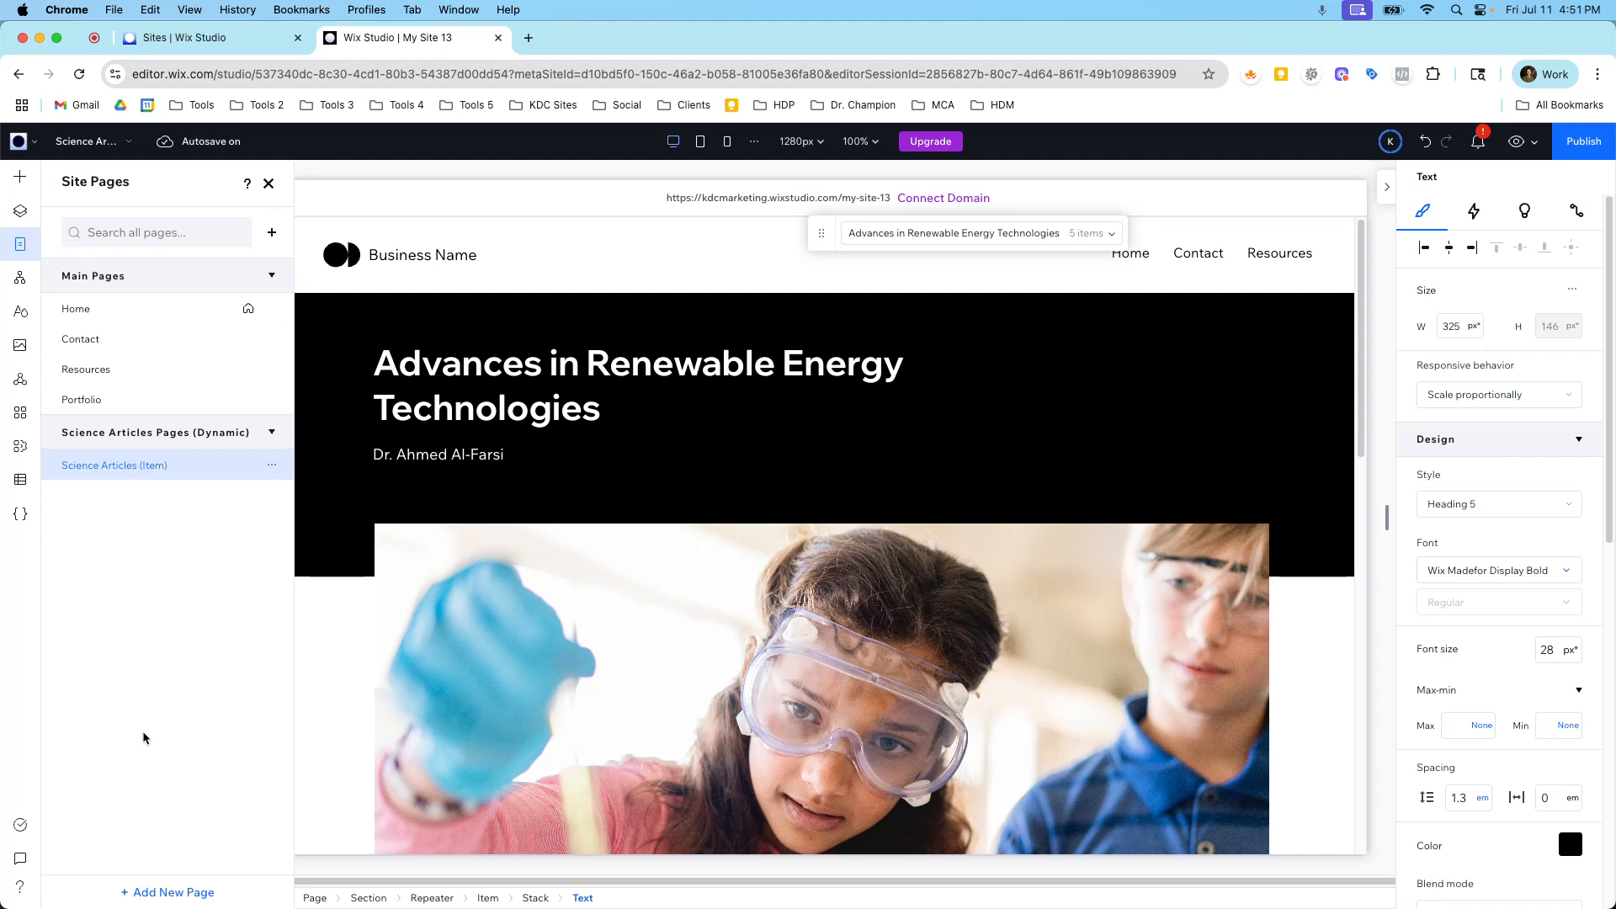
pyautogui.click(172, 891)
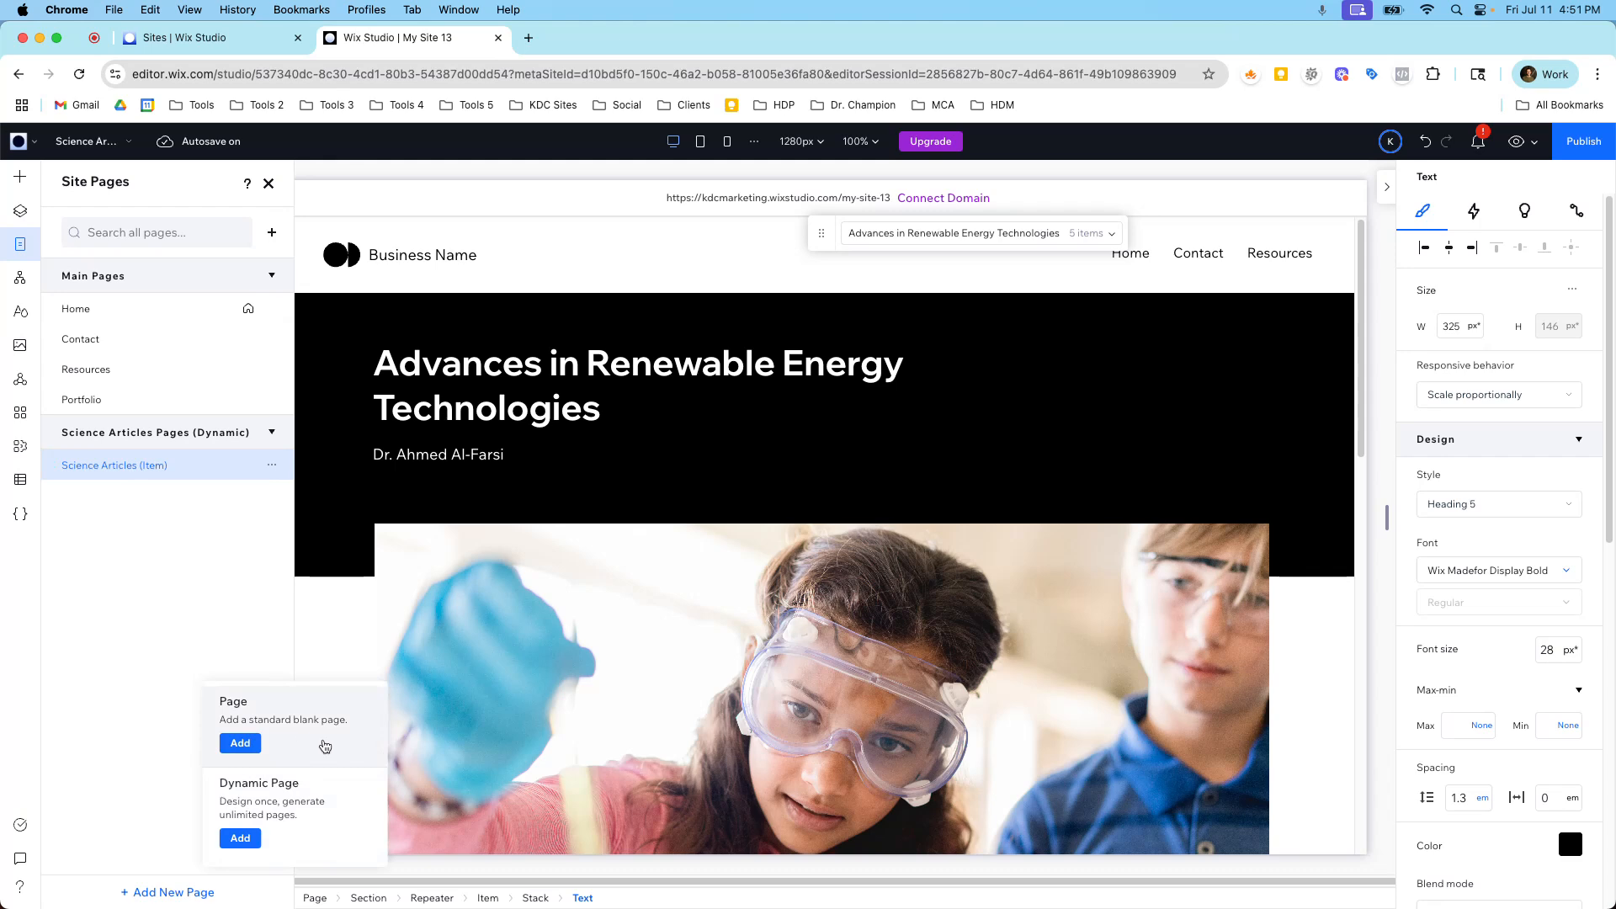
pyautogui.click(308, 793)
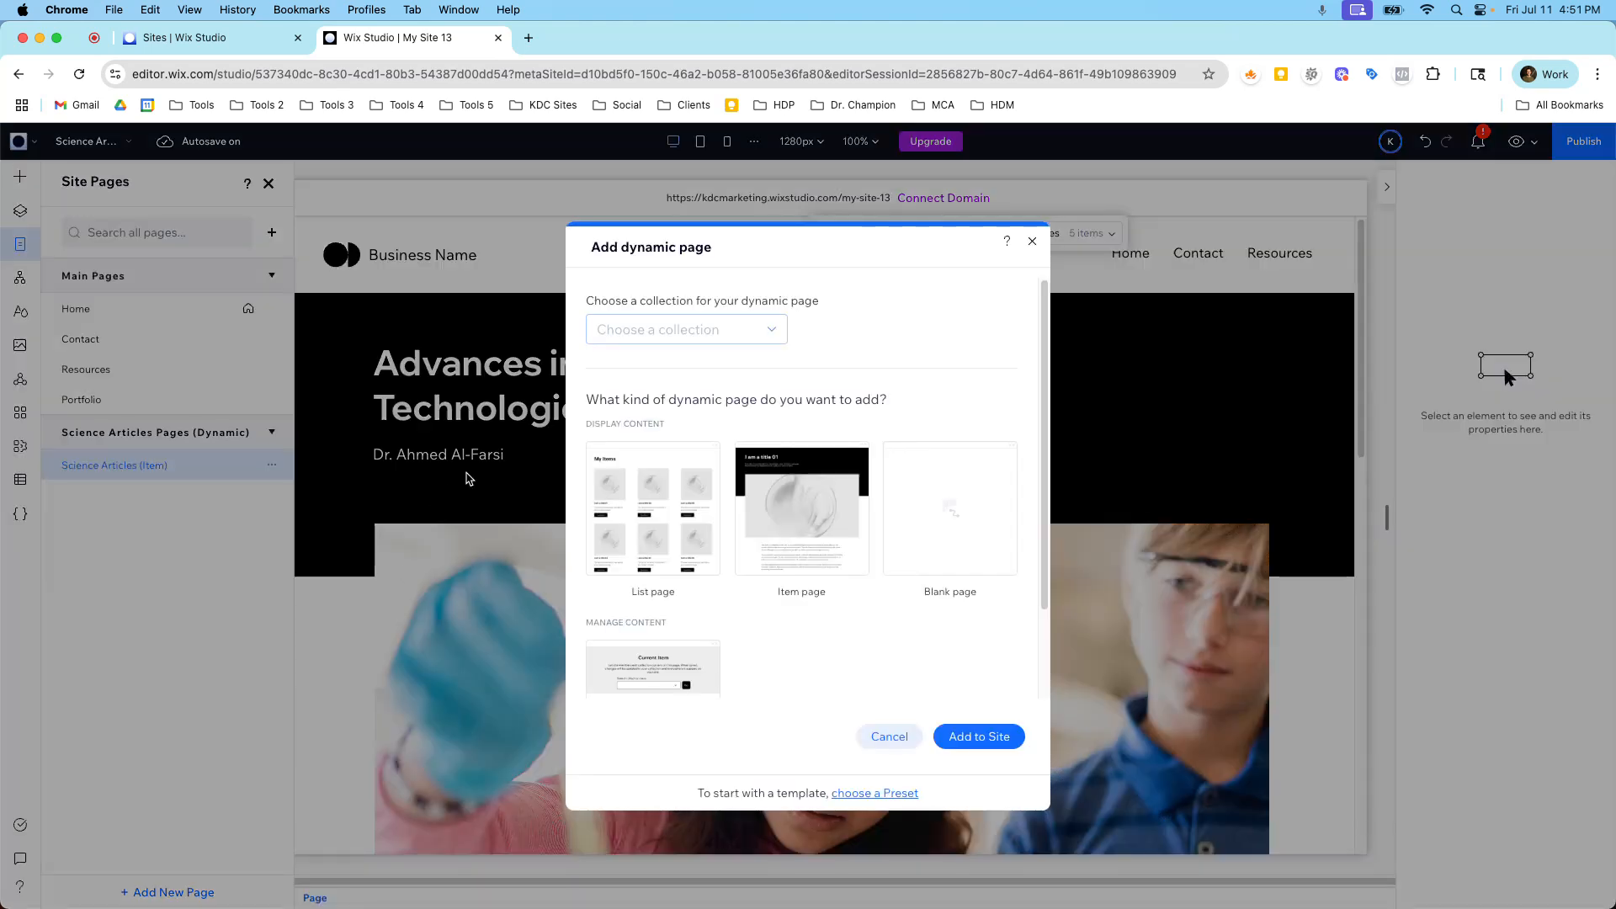
pyautogui.scroll(-3, 671, 657)
pyautogui.scroll(3, 761, 480)
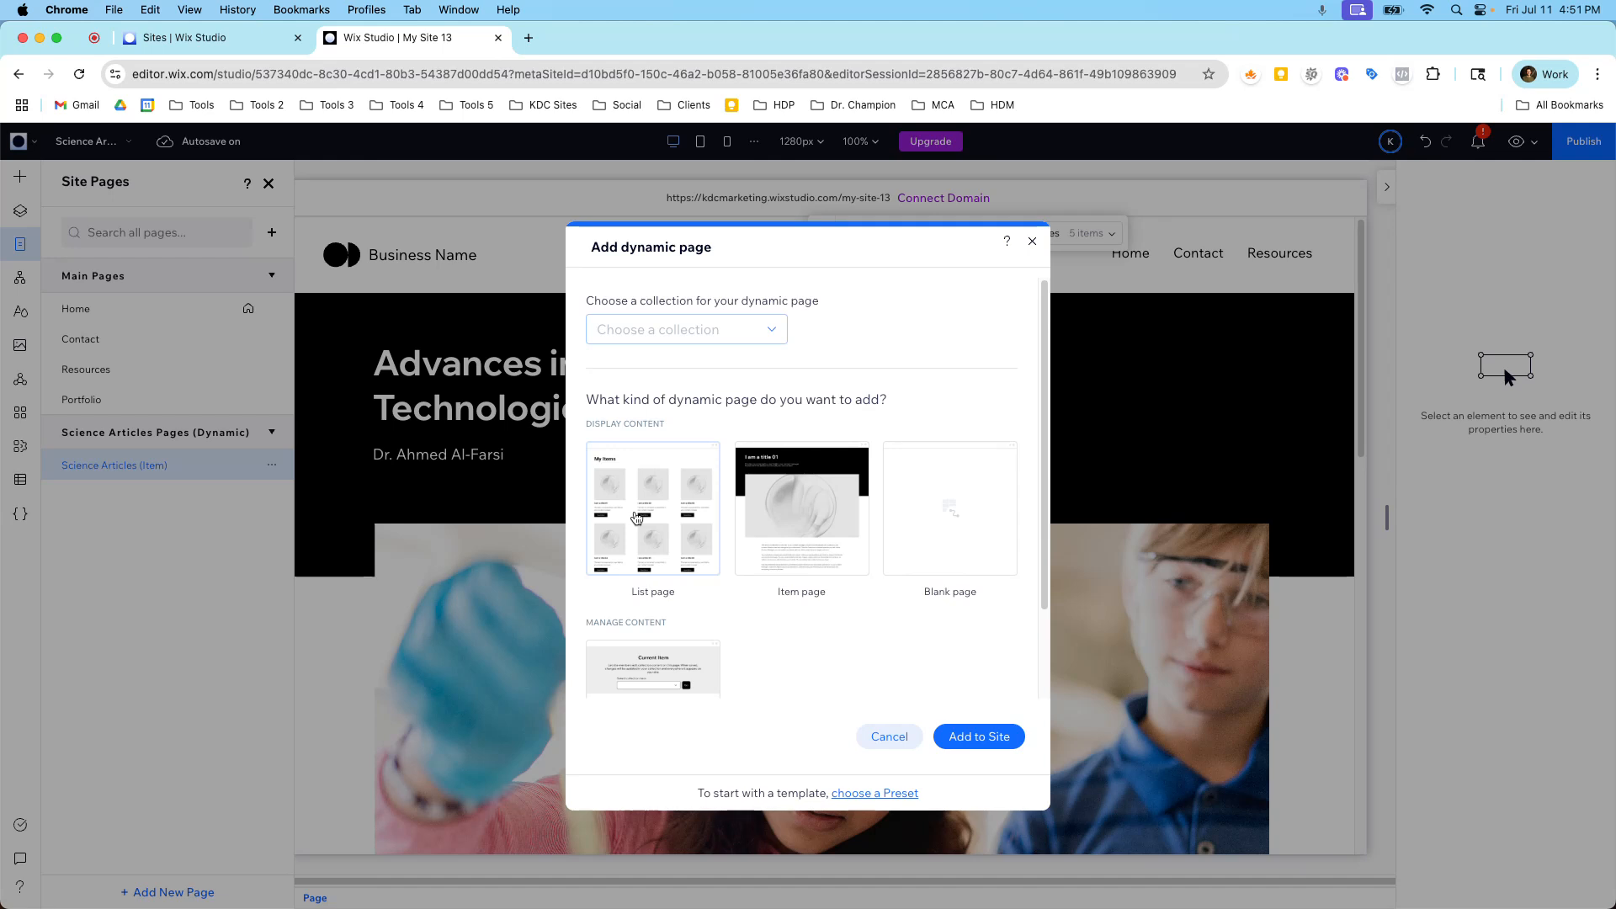
pyautogui.click(762, 522)
pyautogui.click(729, 329)
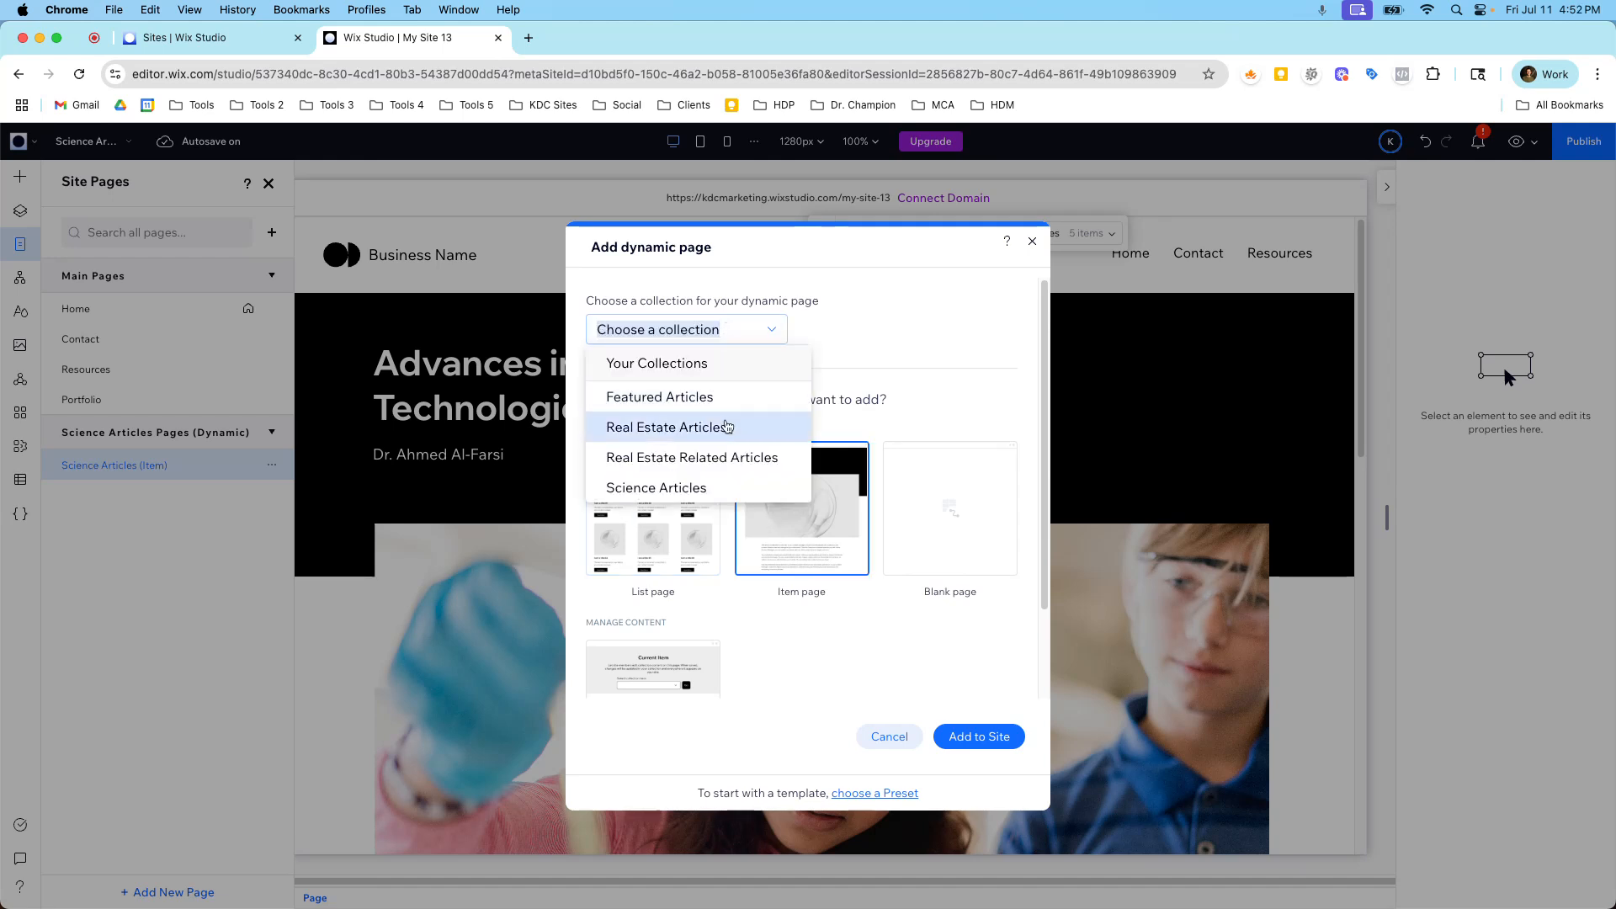
pyautogui.click(728, 427)
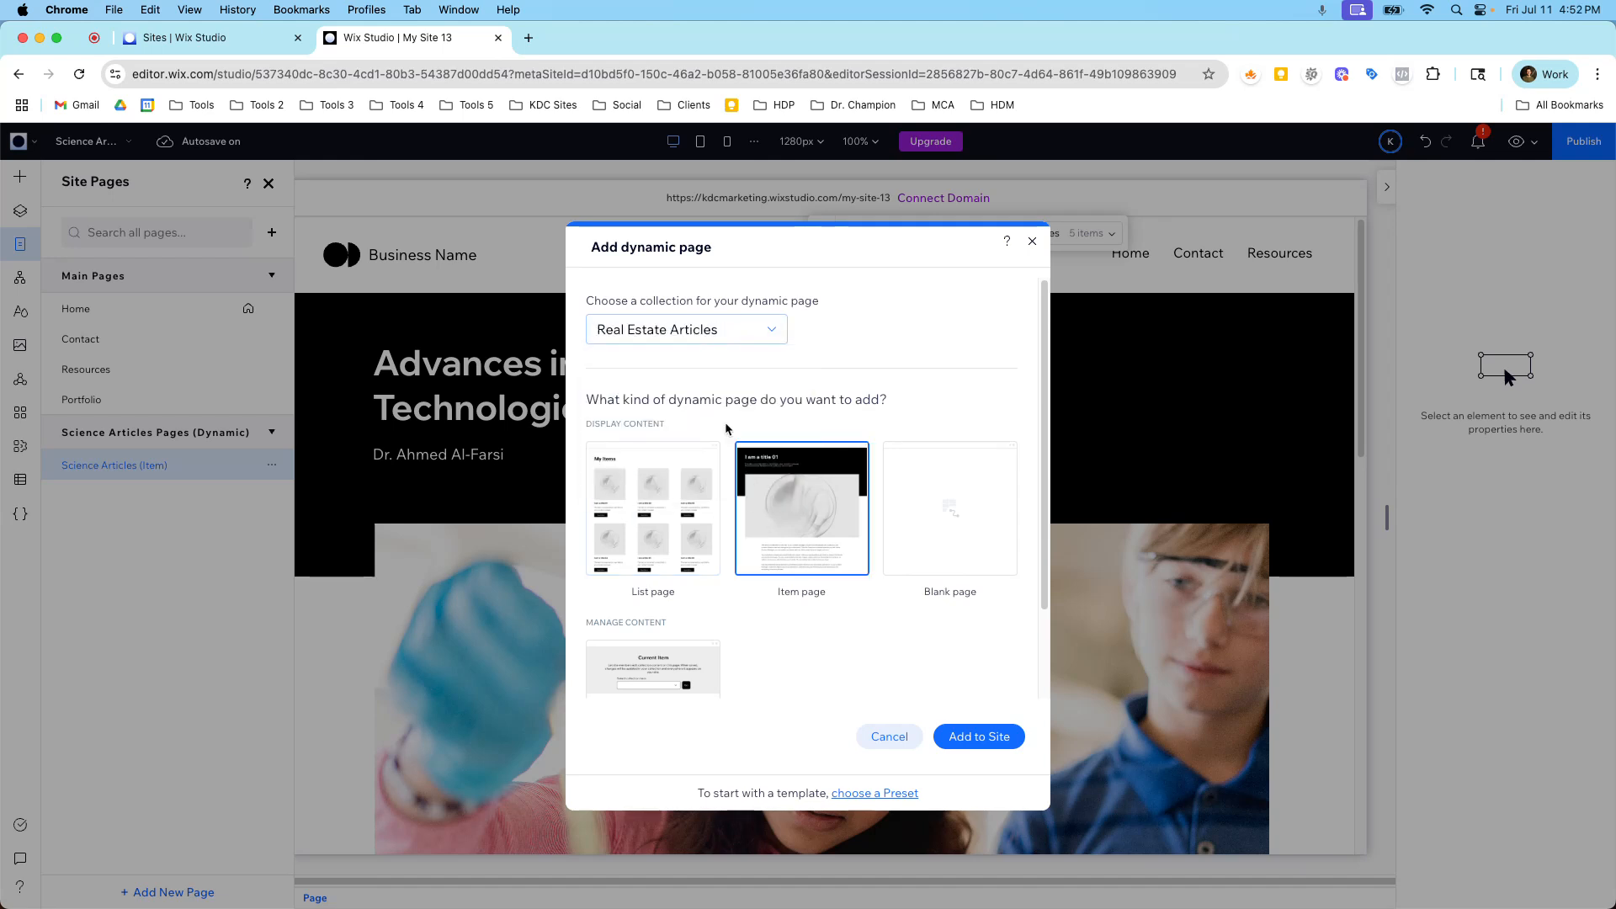
pyautogui.click(739, 340)
pyautogui.click(733, 423)
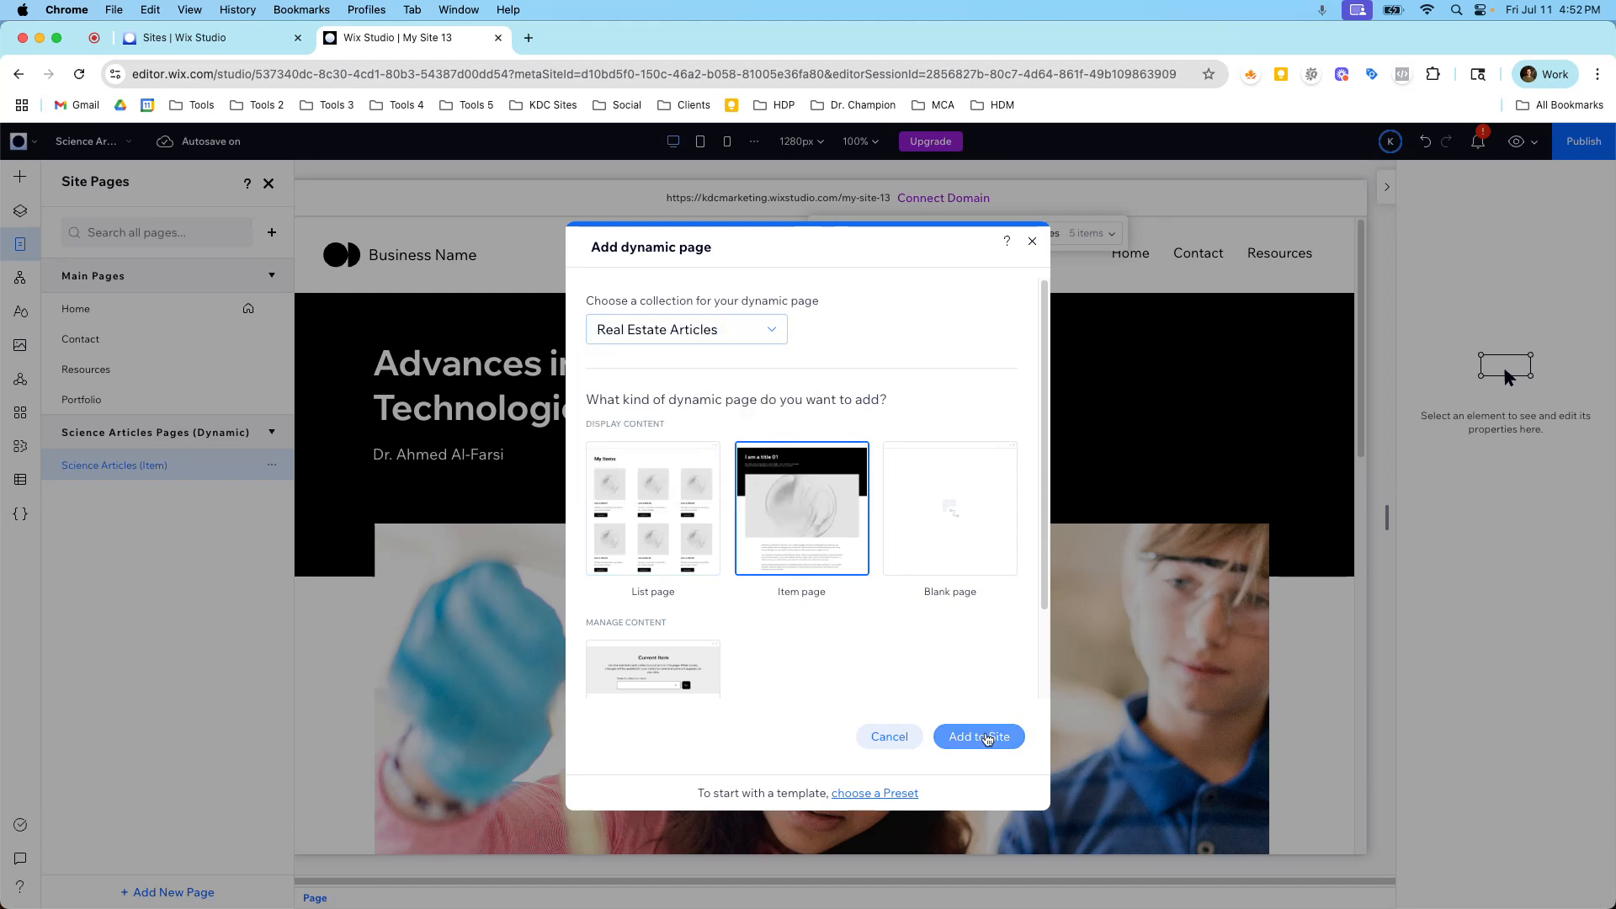
pyautogui.click(979, 736)
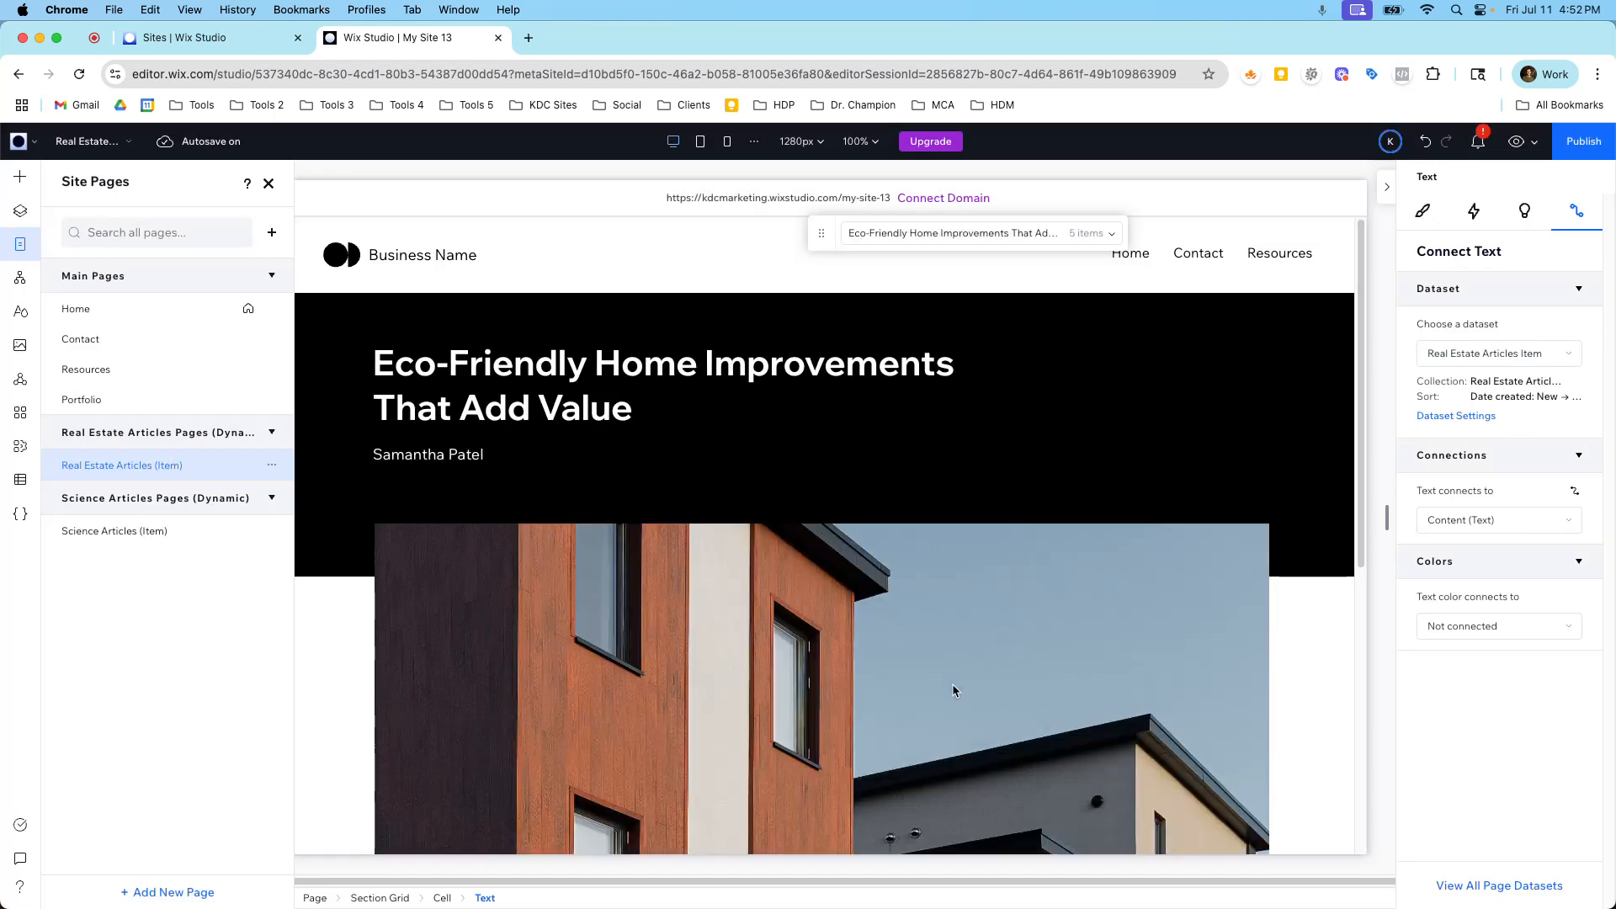
# Step: Review the new item page and check which collection field its article body text is connected to
pyautogui.scroll(-6, 936, 602)
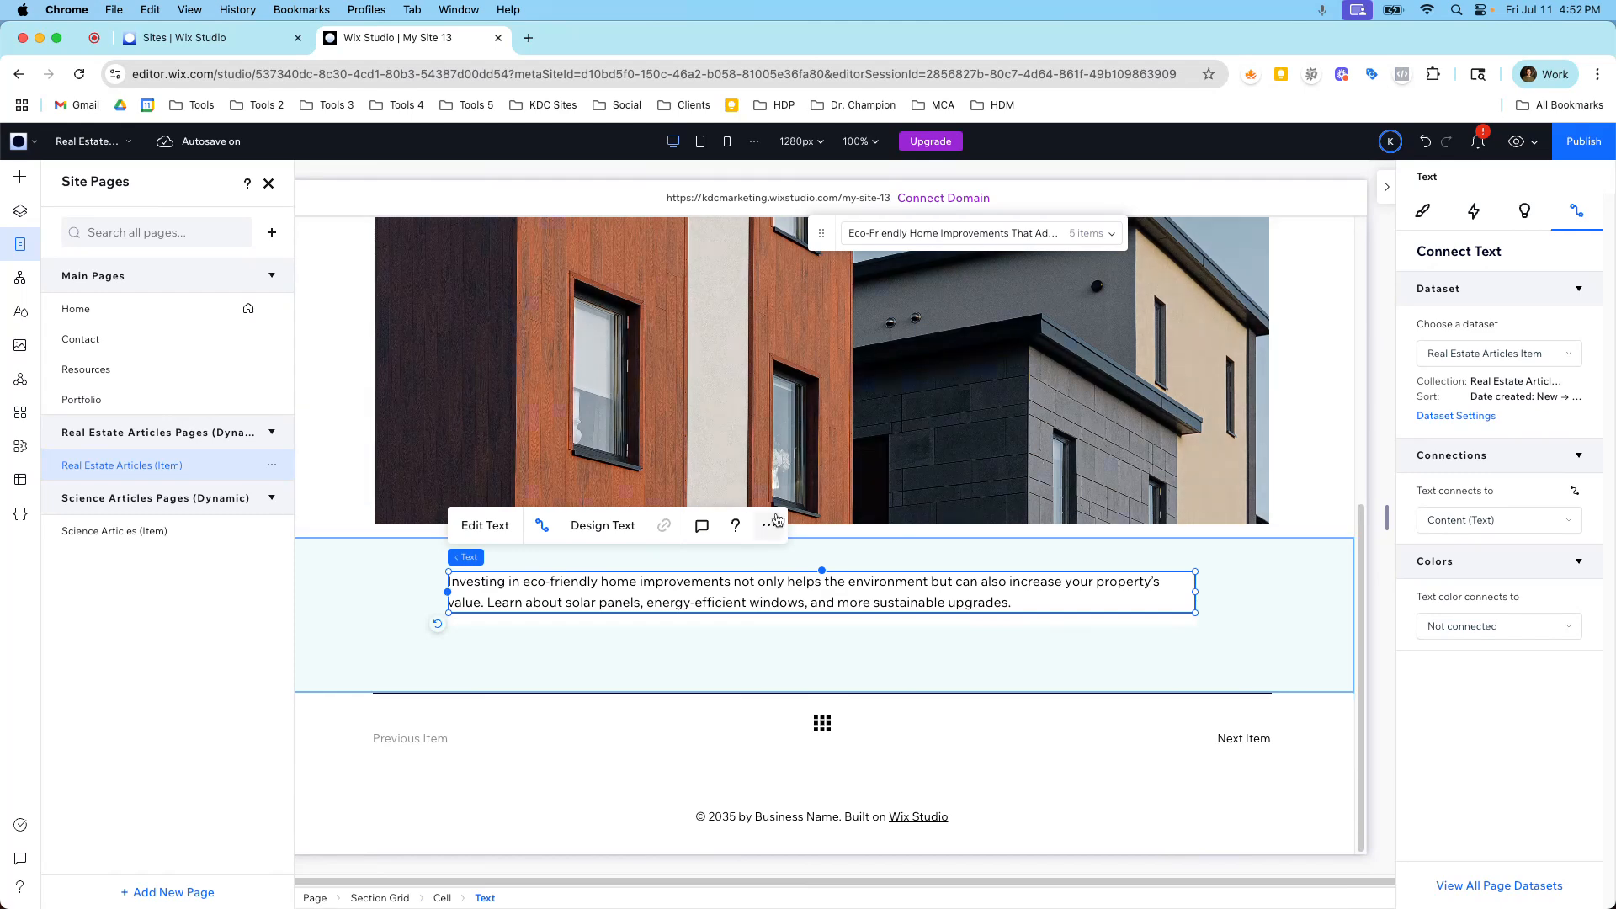
pyautogui.scroll(6, 894, 416)
pyautogui.scroll(-4, 894, 416)
pyautogui.scroll(-2, 892, 416)
pyautogui.click(975, 604)
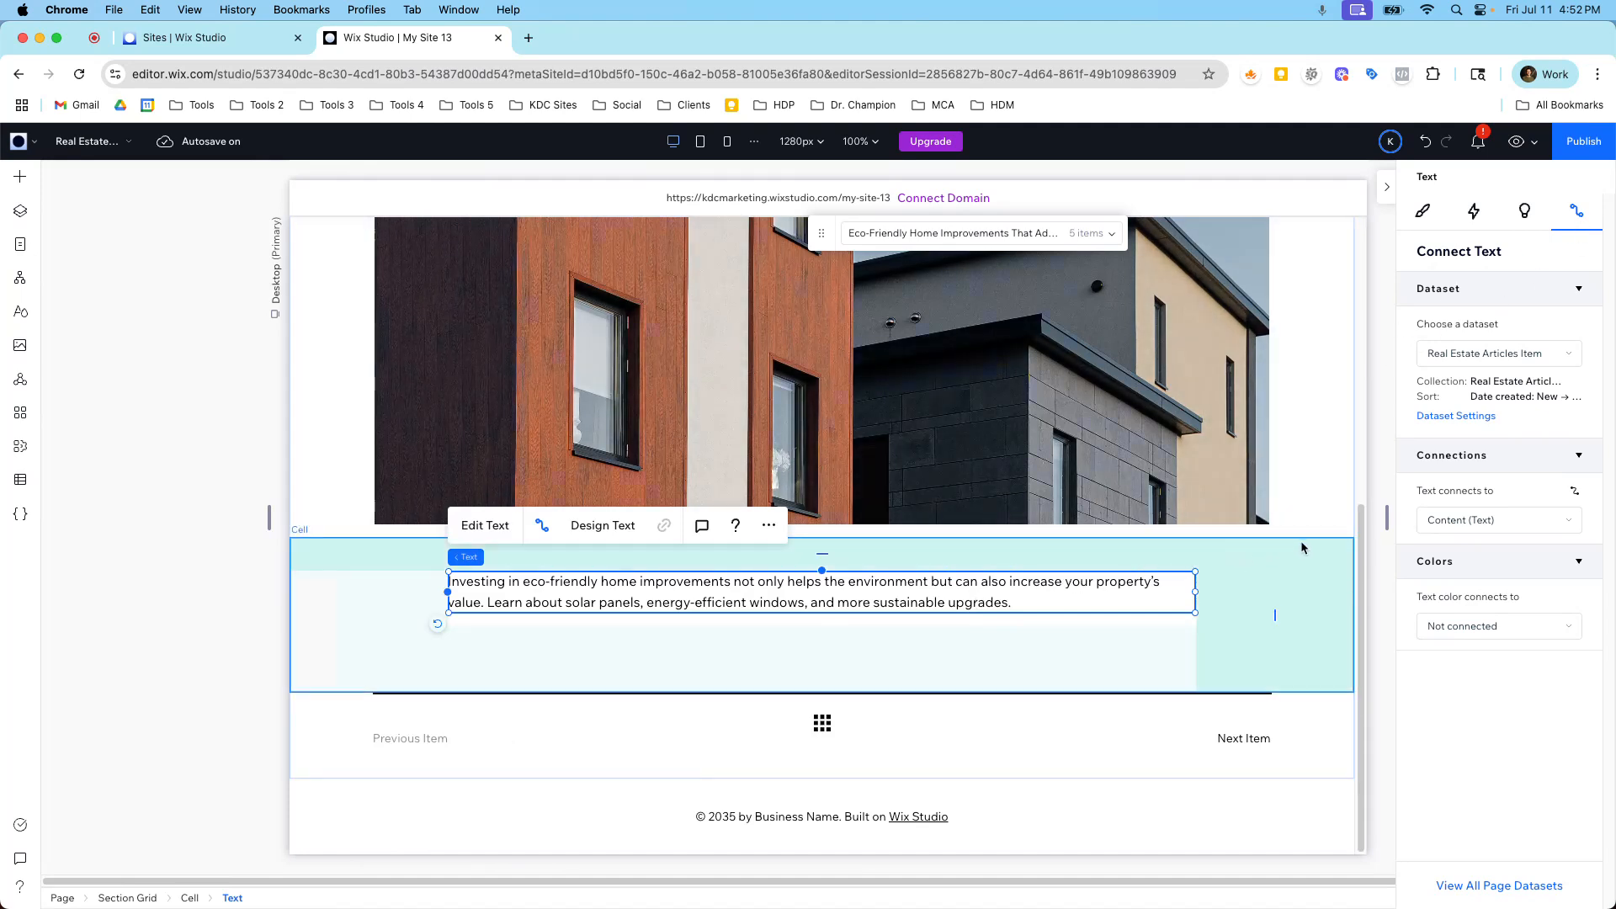
pyautogui.click(1441, 520)
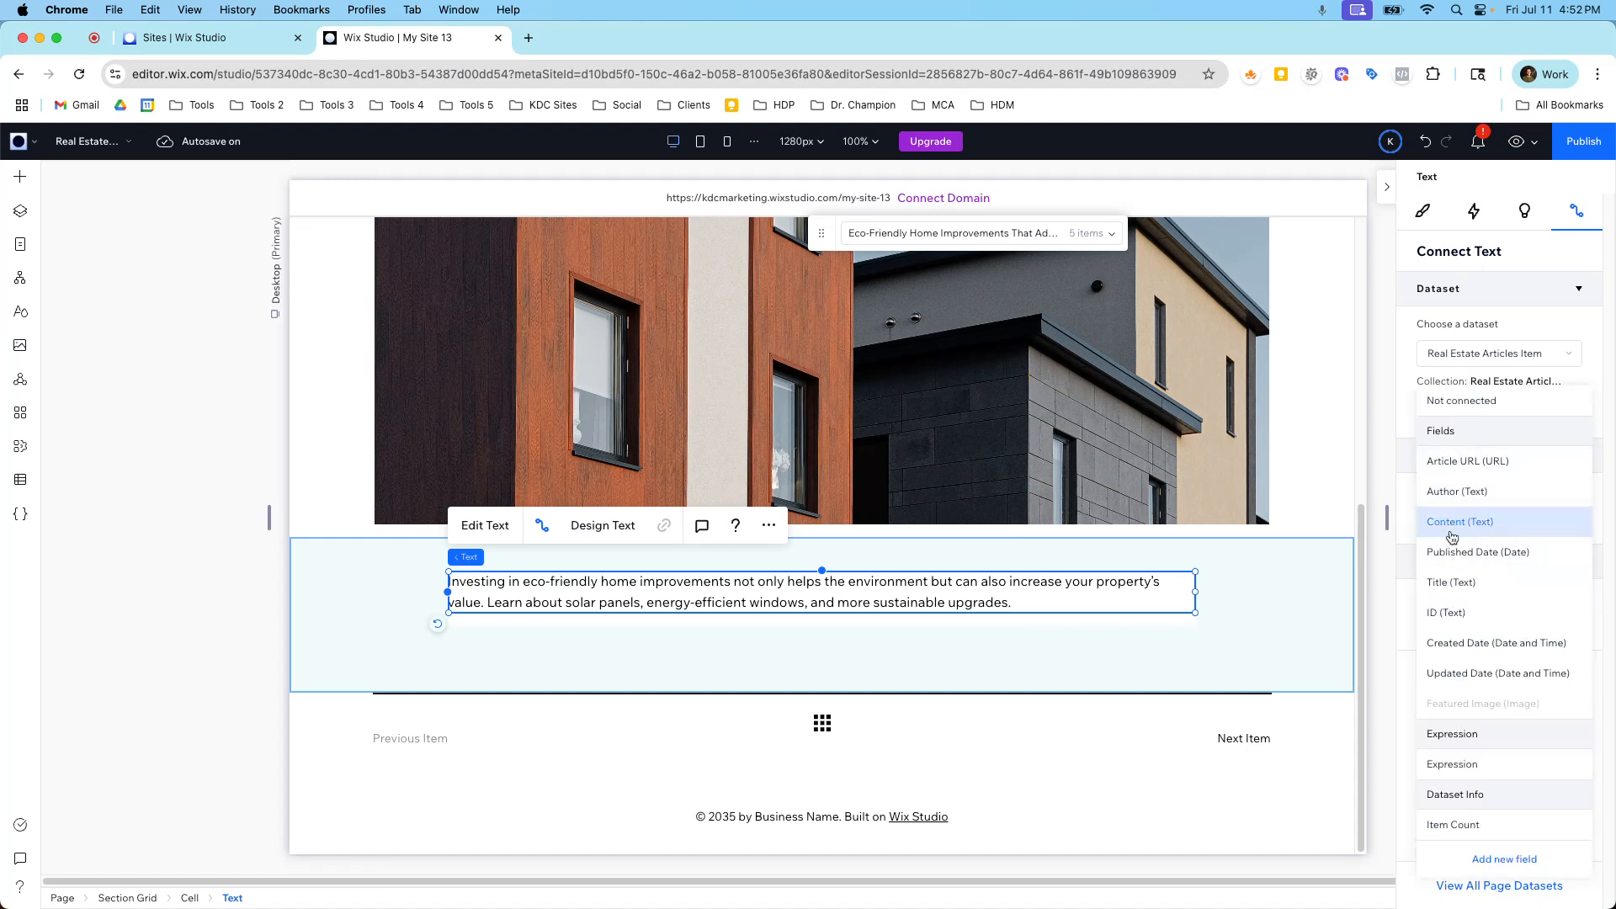
pyautogui.click(1457, 525)
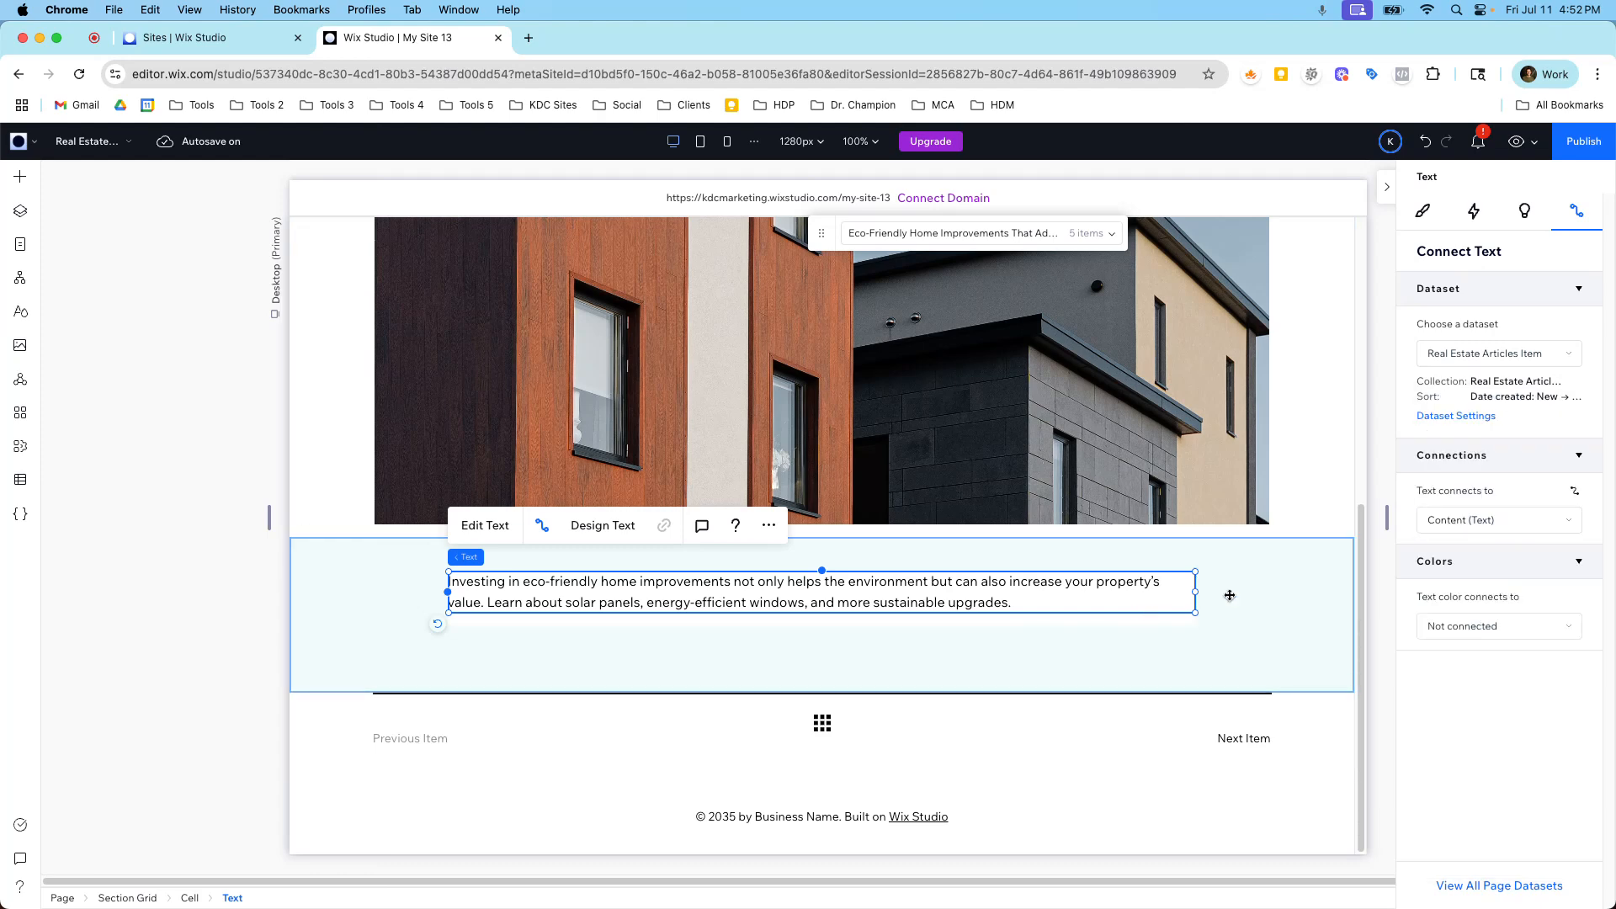
# Step: Add a blank section above the footer and place a three-column card repeater in it
pyautogui.scroll(5, 1010, 606)
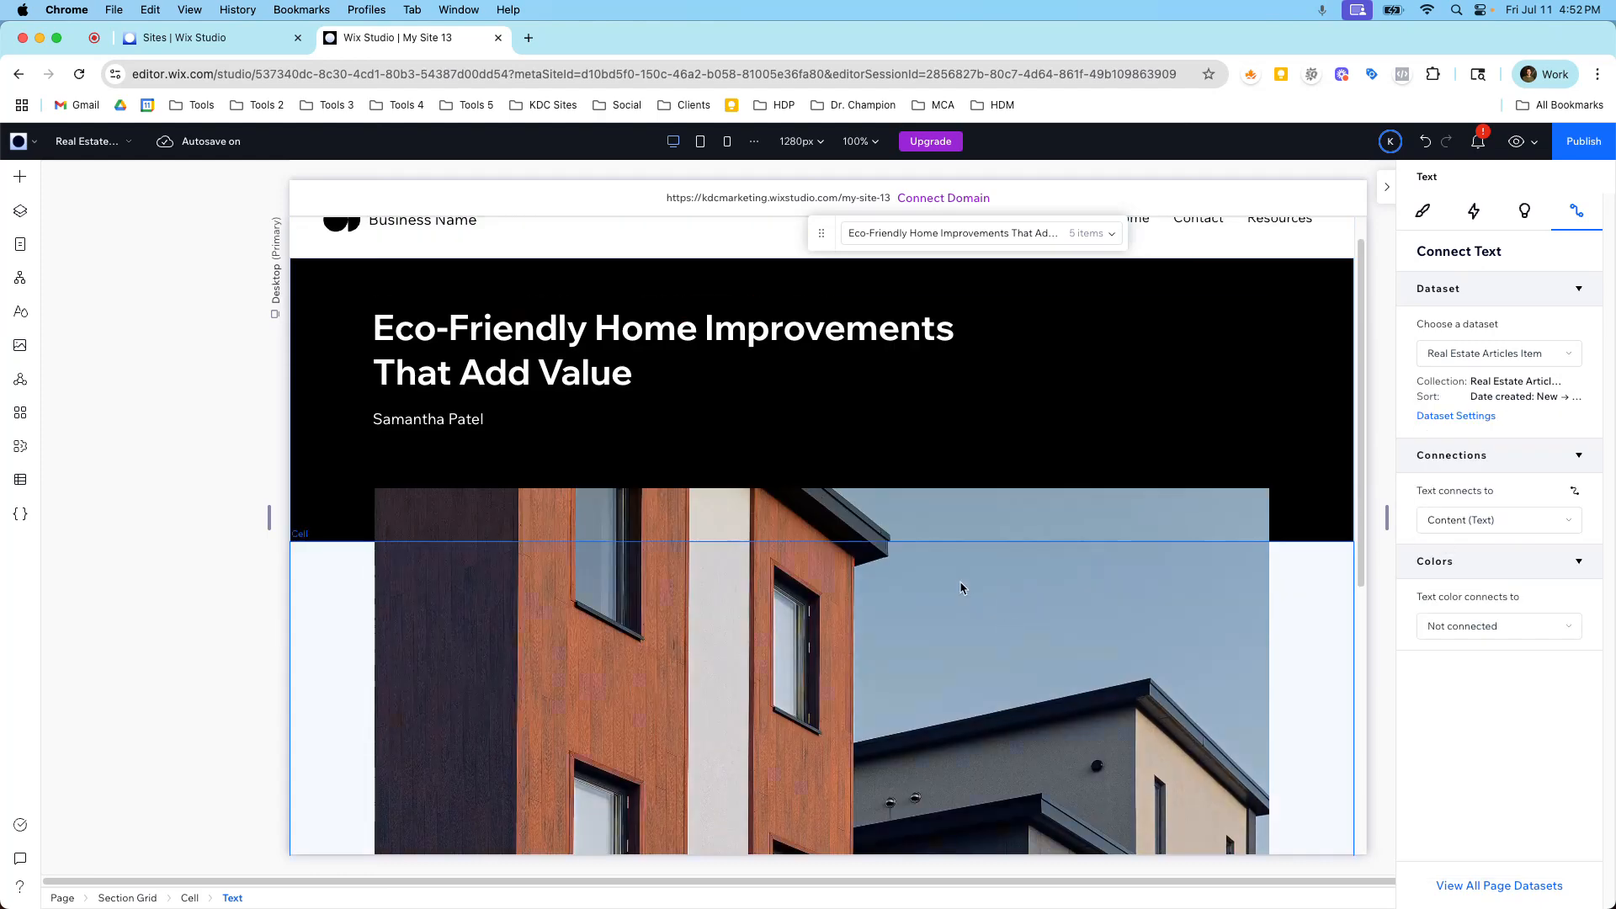
pyautogui.scroll(-5, 963, 586)
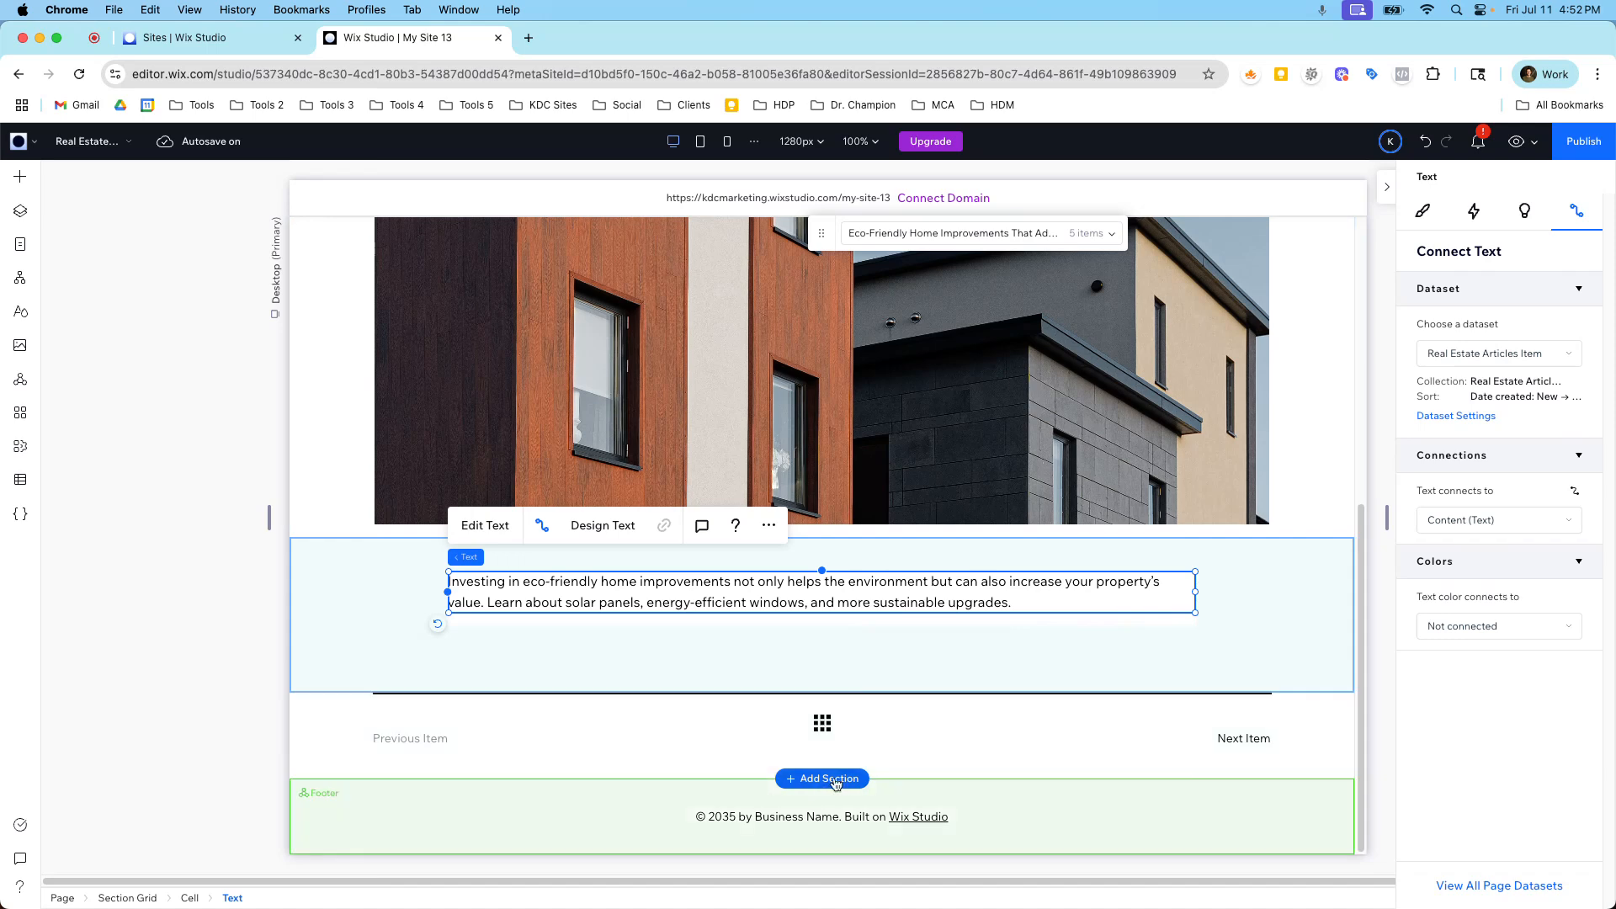
pyautogui.scroll(5, 886, 651)
pyautogui.scroll(-5, 885, 607)
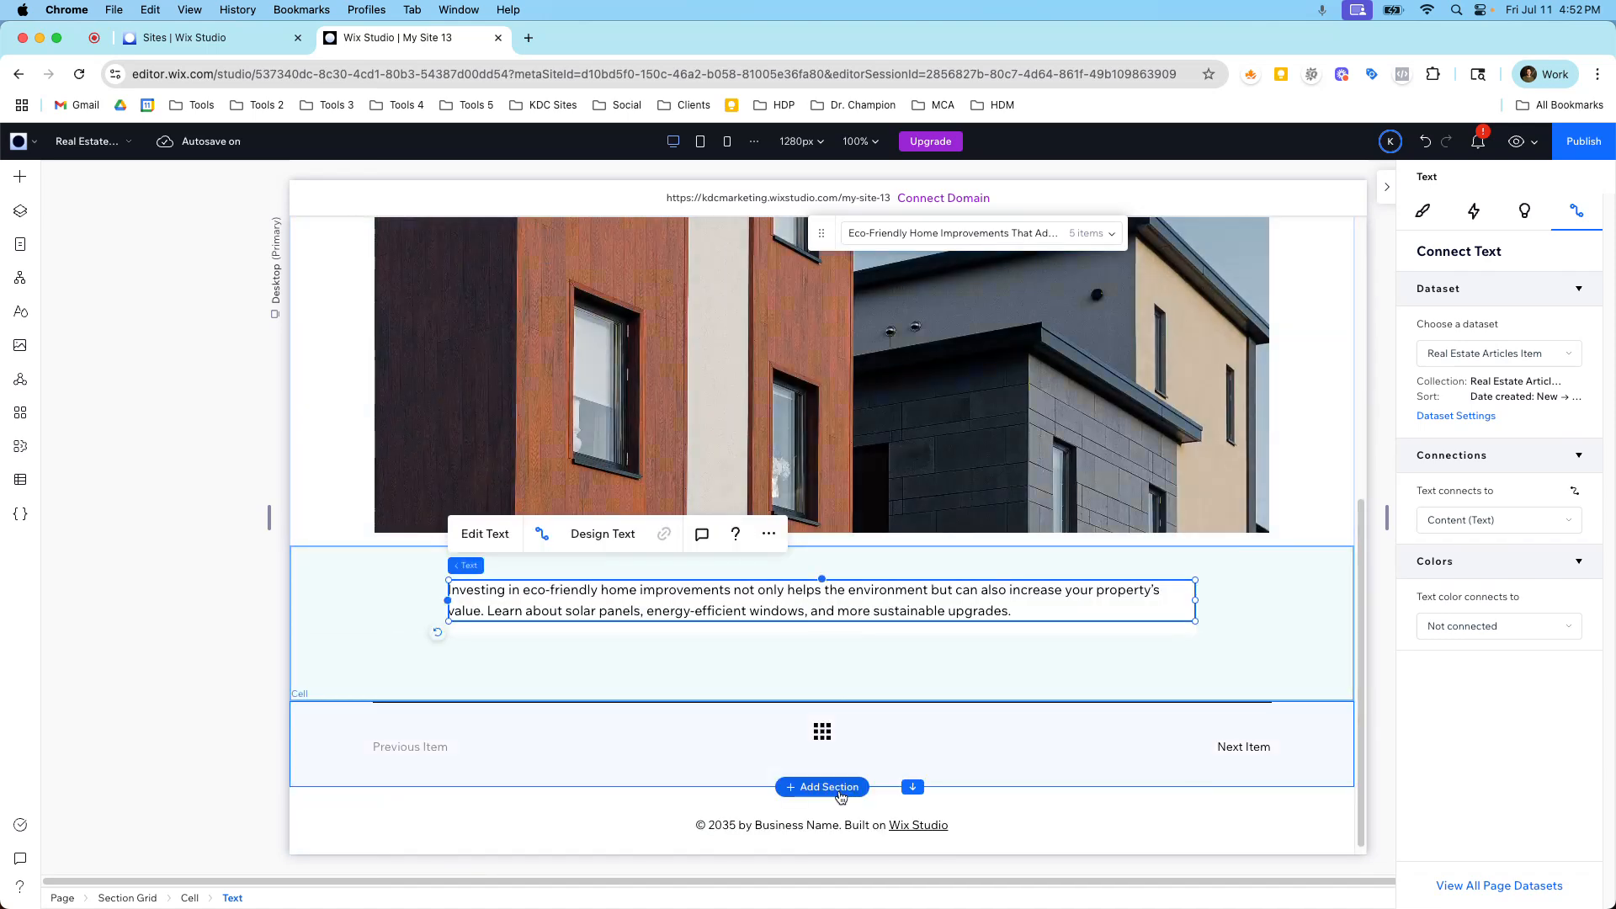
pyautogui.click(805, 787)
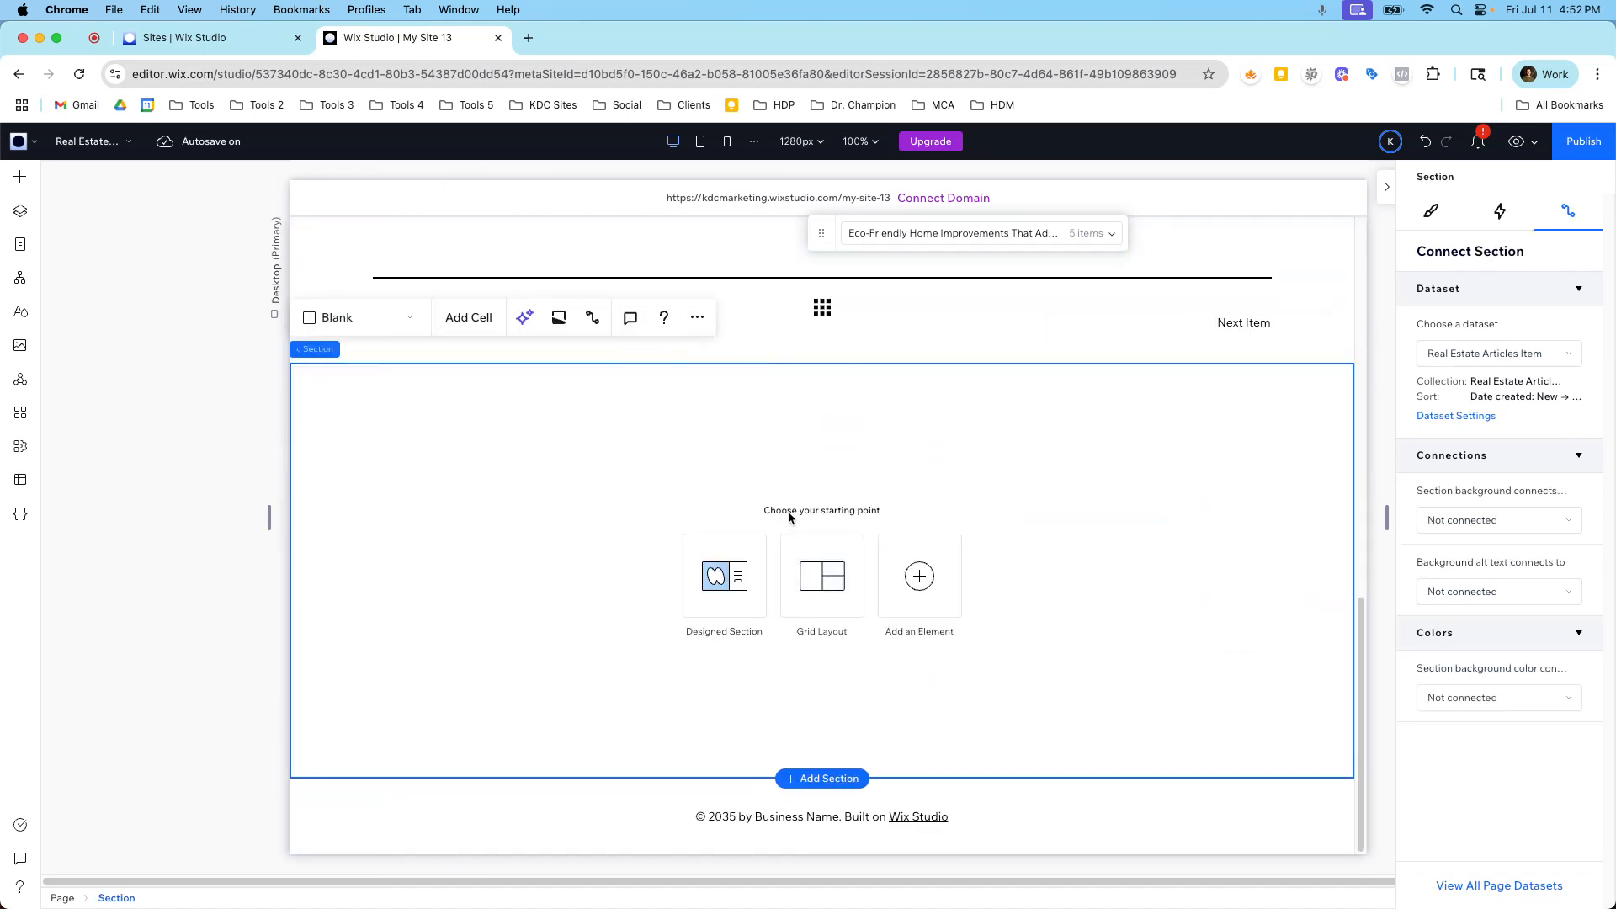
pyautogui.click(21, 177)
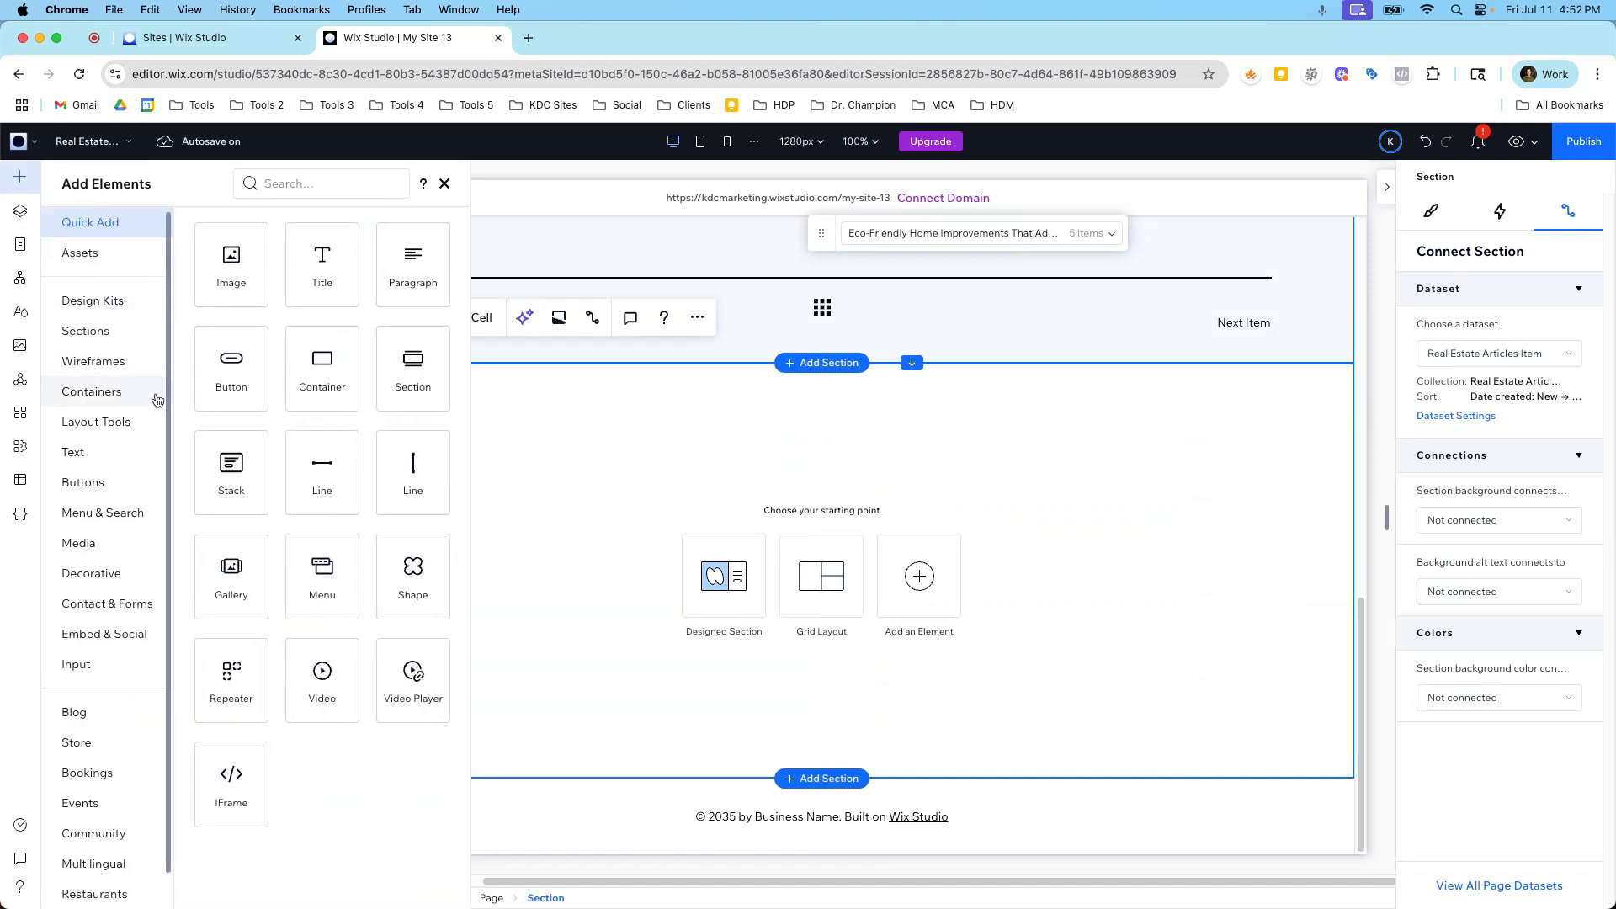
pyautogui.click(101, 421)
pyautogui.click(244, 320)
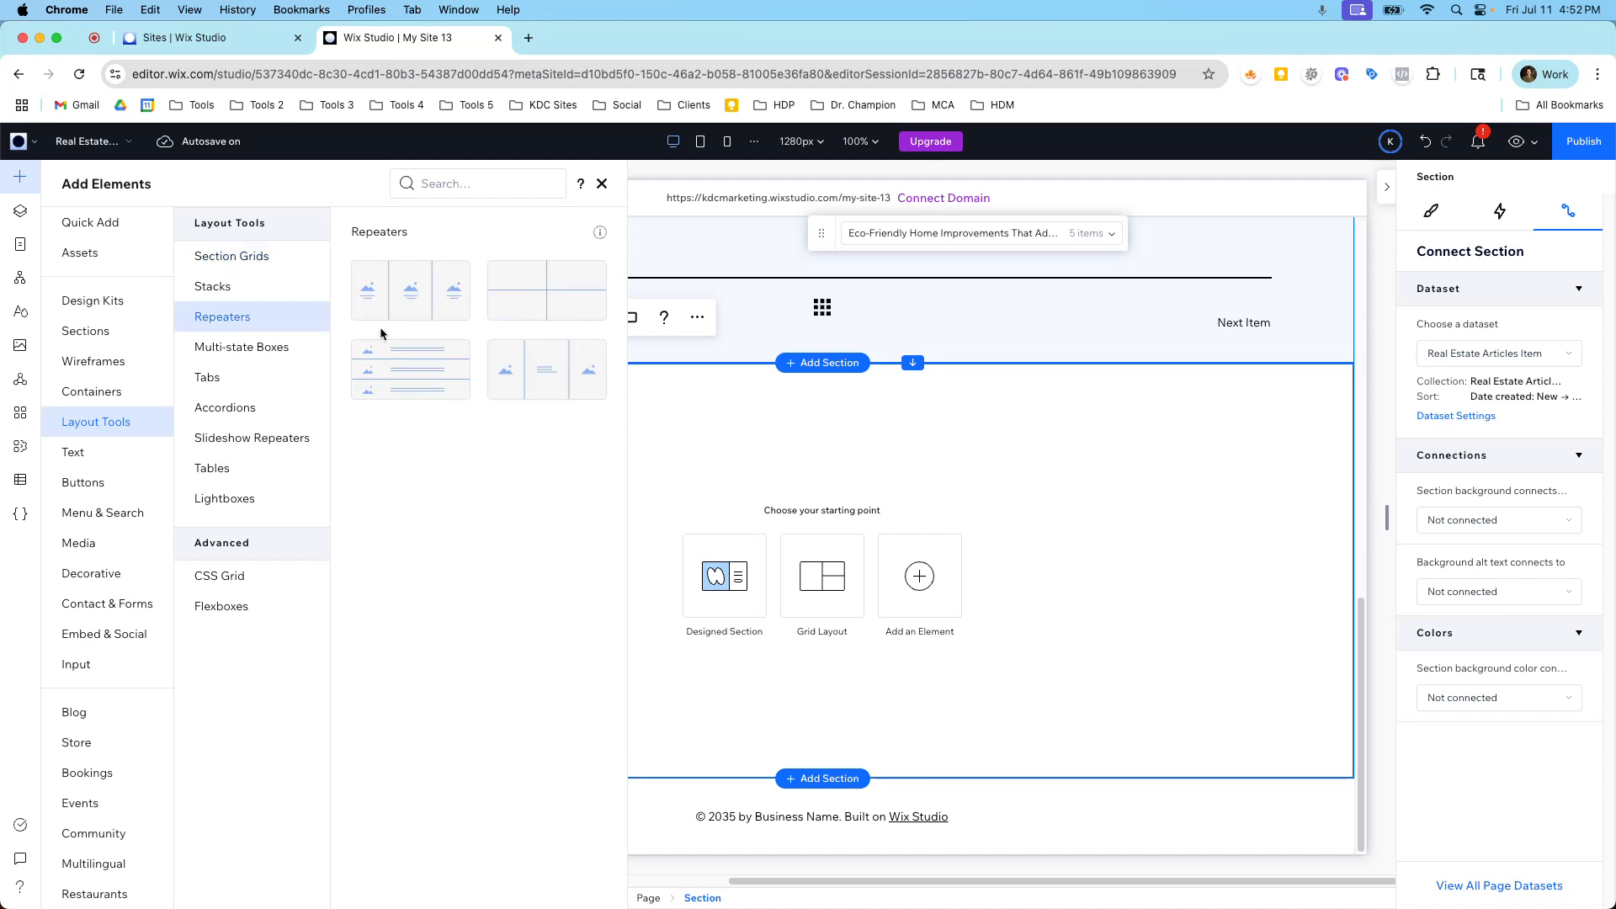
pyautogui.moveTo(410, 290); pyautogui.dragTo(801, 579)
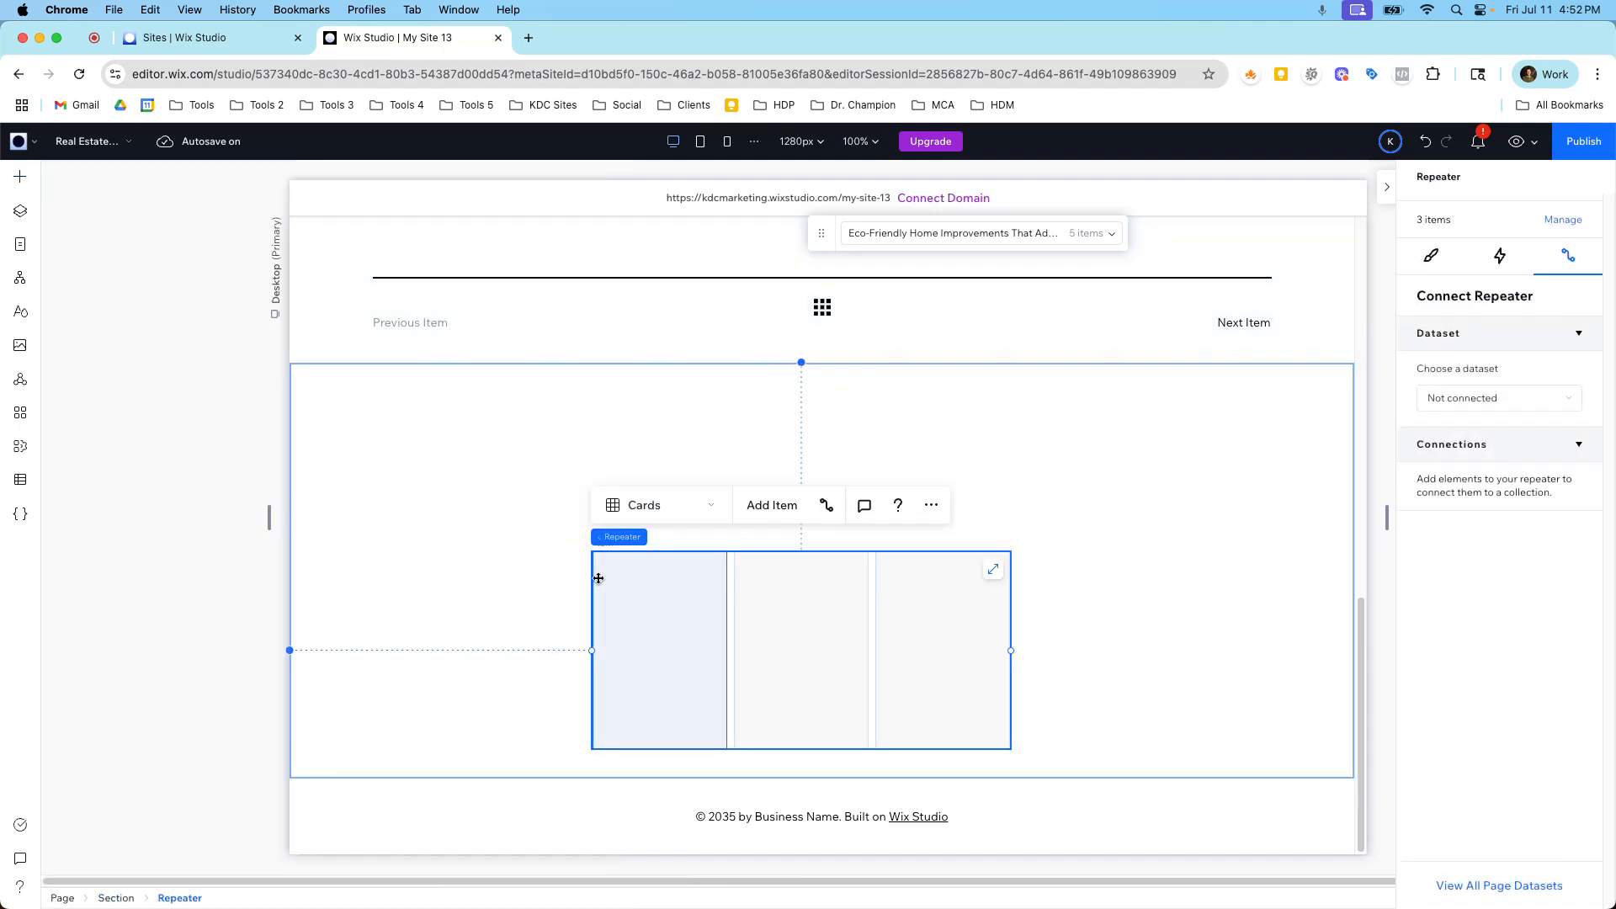
# Step: Set the new section's horizontal and vertical padding to 3% and stretch the repeater to fill the section
pyautogui.click(423, 471)
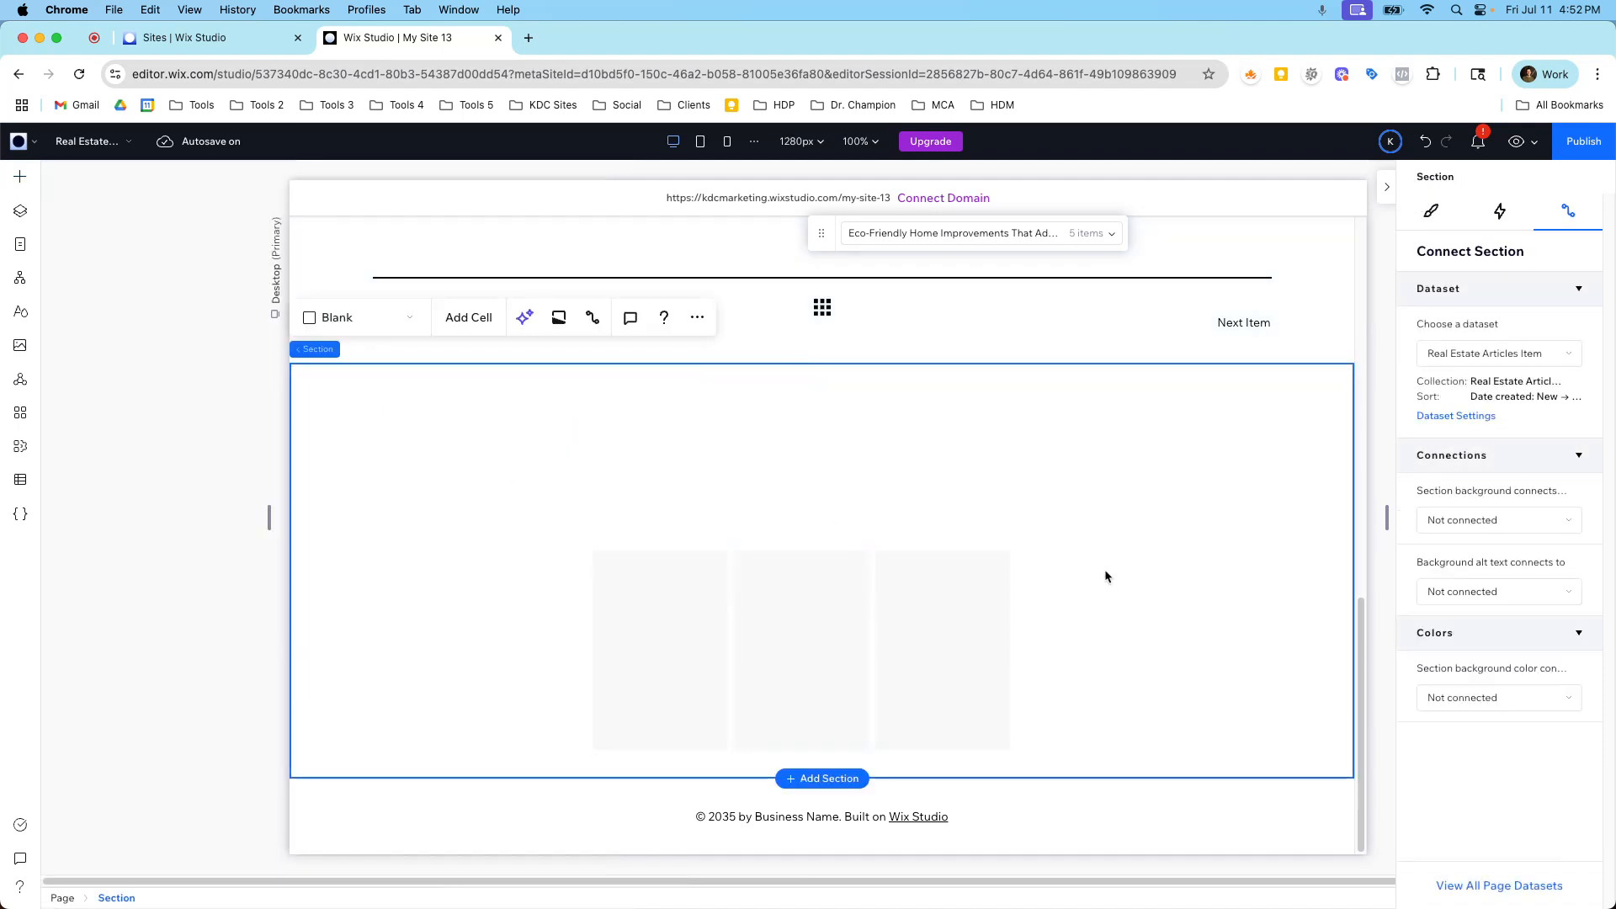
pyautogui.click(1431, 211)
pyautogui.scroll(-6, 1483, 558)
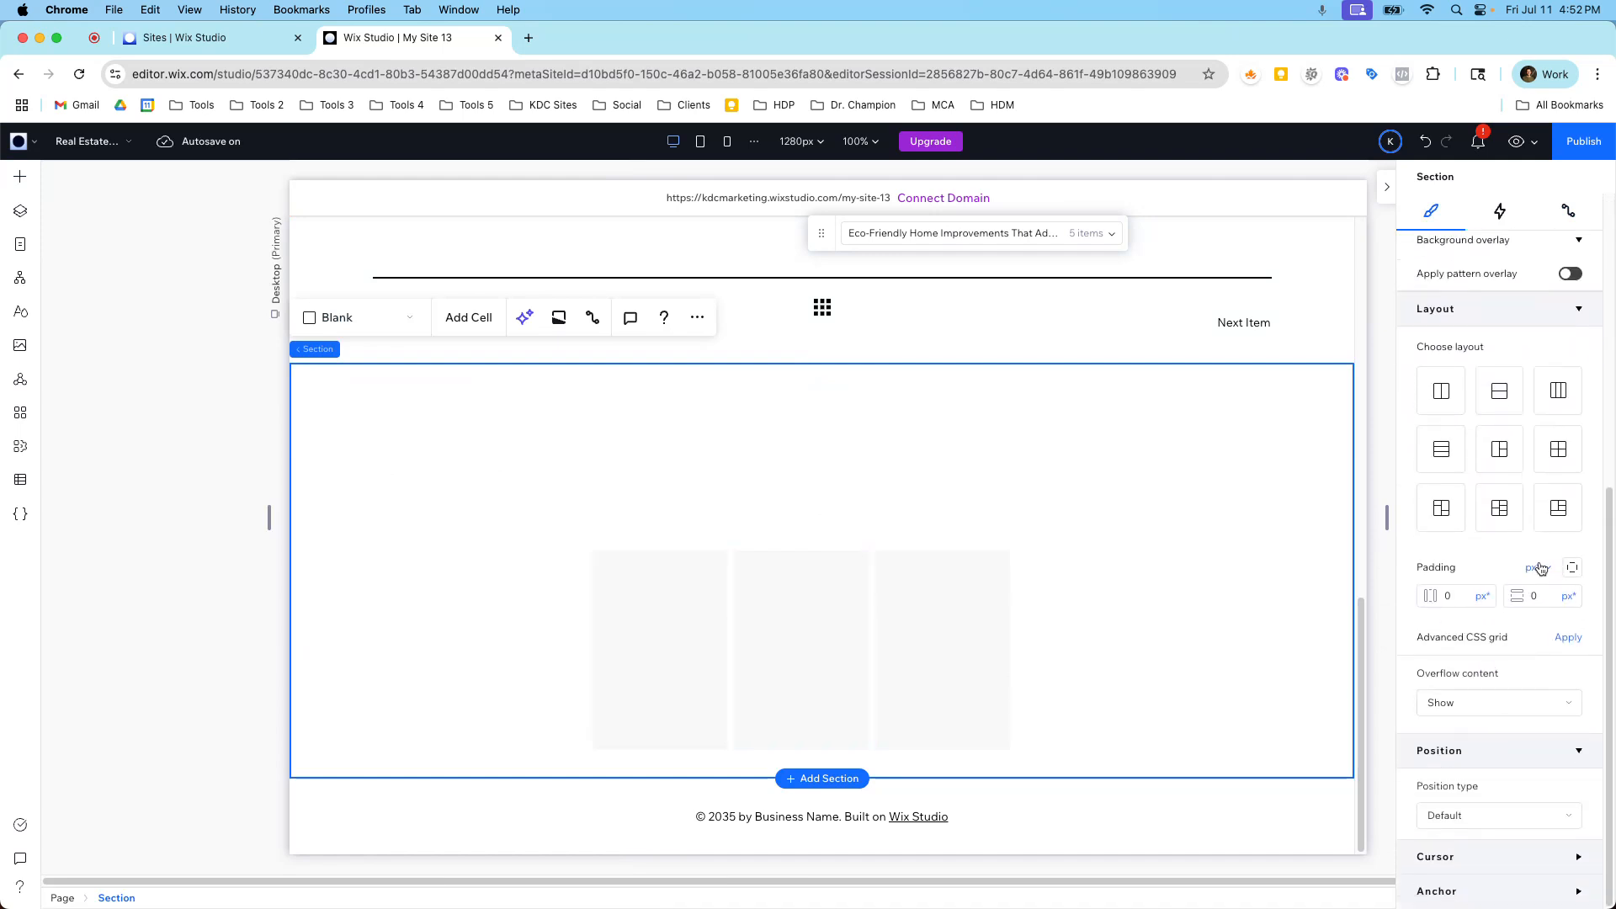
pyautogui.click(1541, 569)
pyautogui.click(1457, 637)
pyautogui.click(1449, 605)
pyautogui.write('3')
pyautogui.click(1534, 595)
pyautogui.write('3')
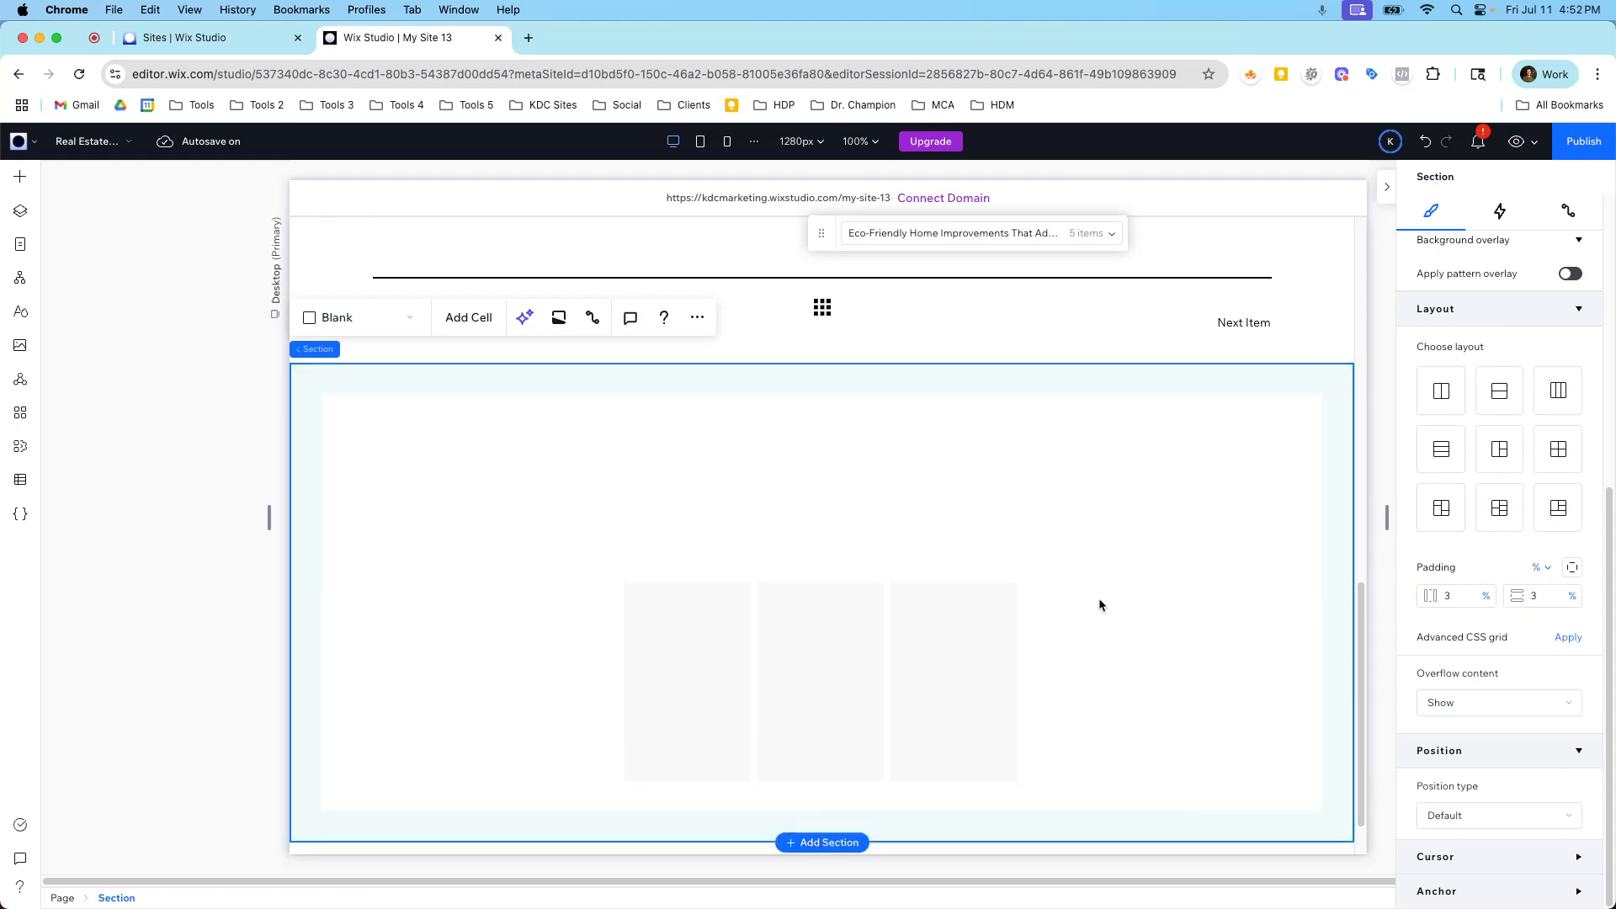
pyautogui.click(993, 603)
pyautogui.click(1001, 603)
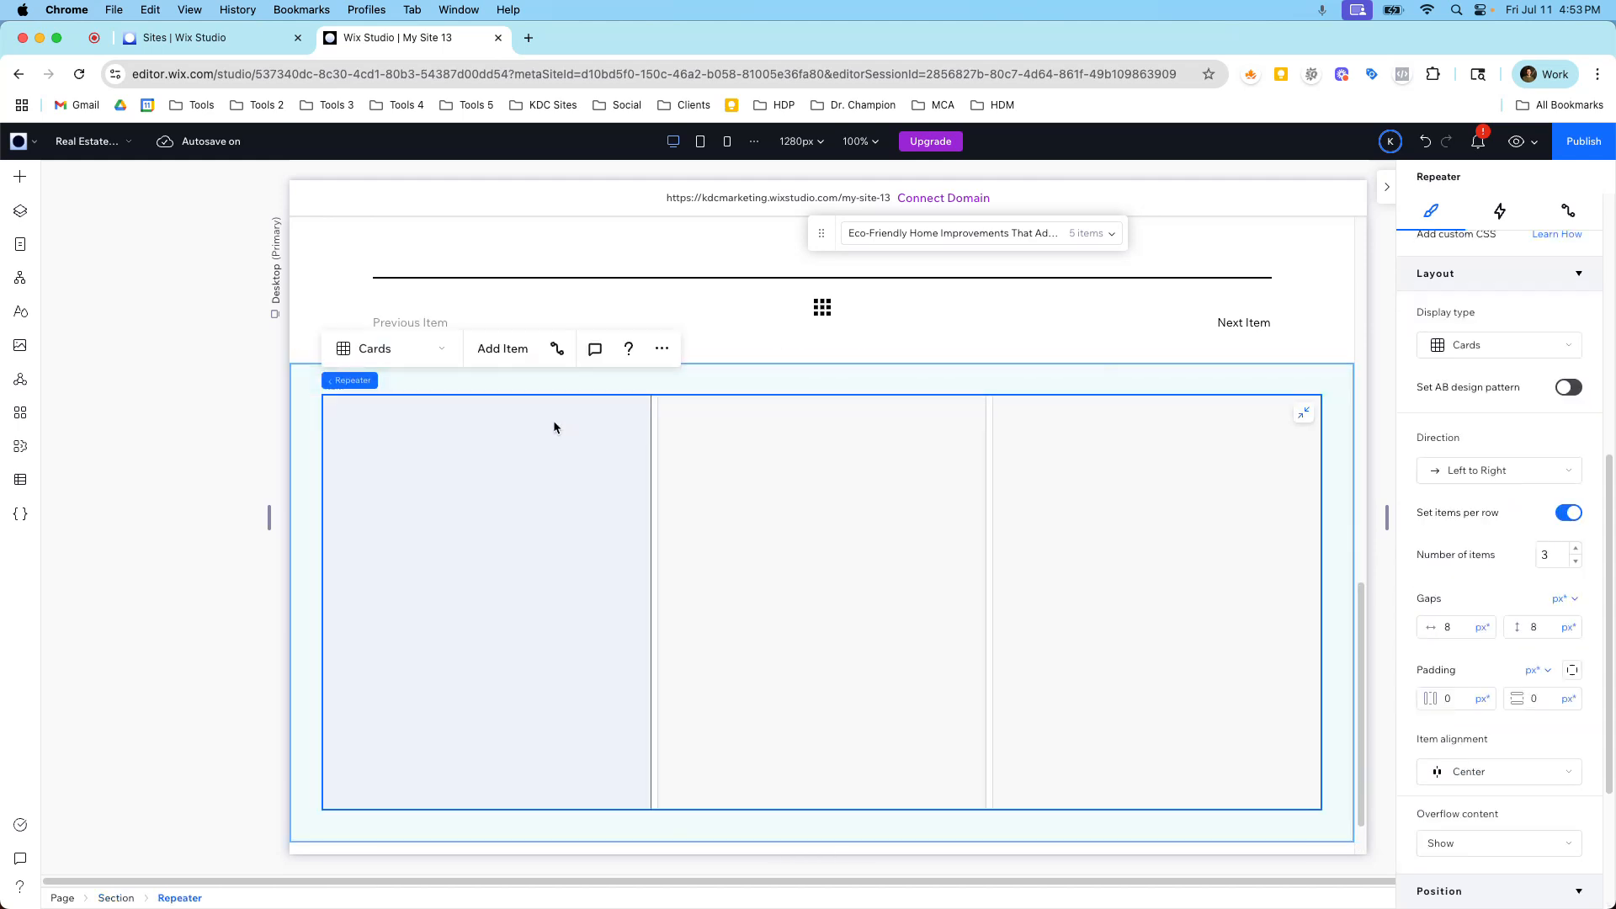
# Step: Add an image to the first repeater item and a stack with title, paragraph and button below it
pyautogui.click(21, 176)
pyautogui.click(84, 223)
pyautogui.moveTo(231, 260); pyautogui.dragTo(442, 489)
pyautogui.click(20, 176)
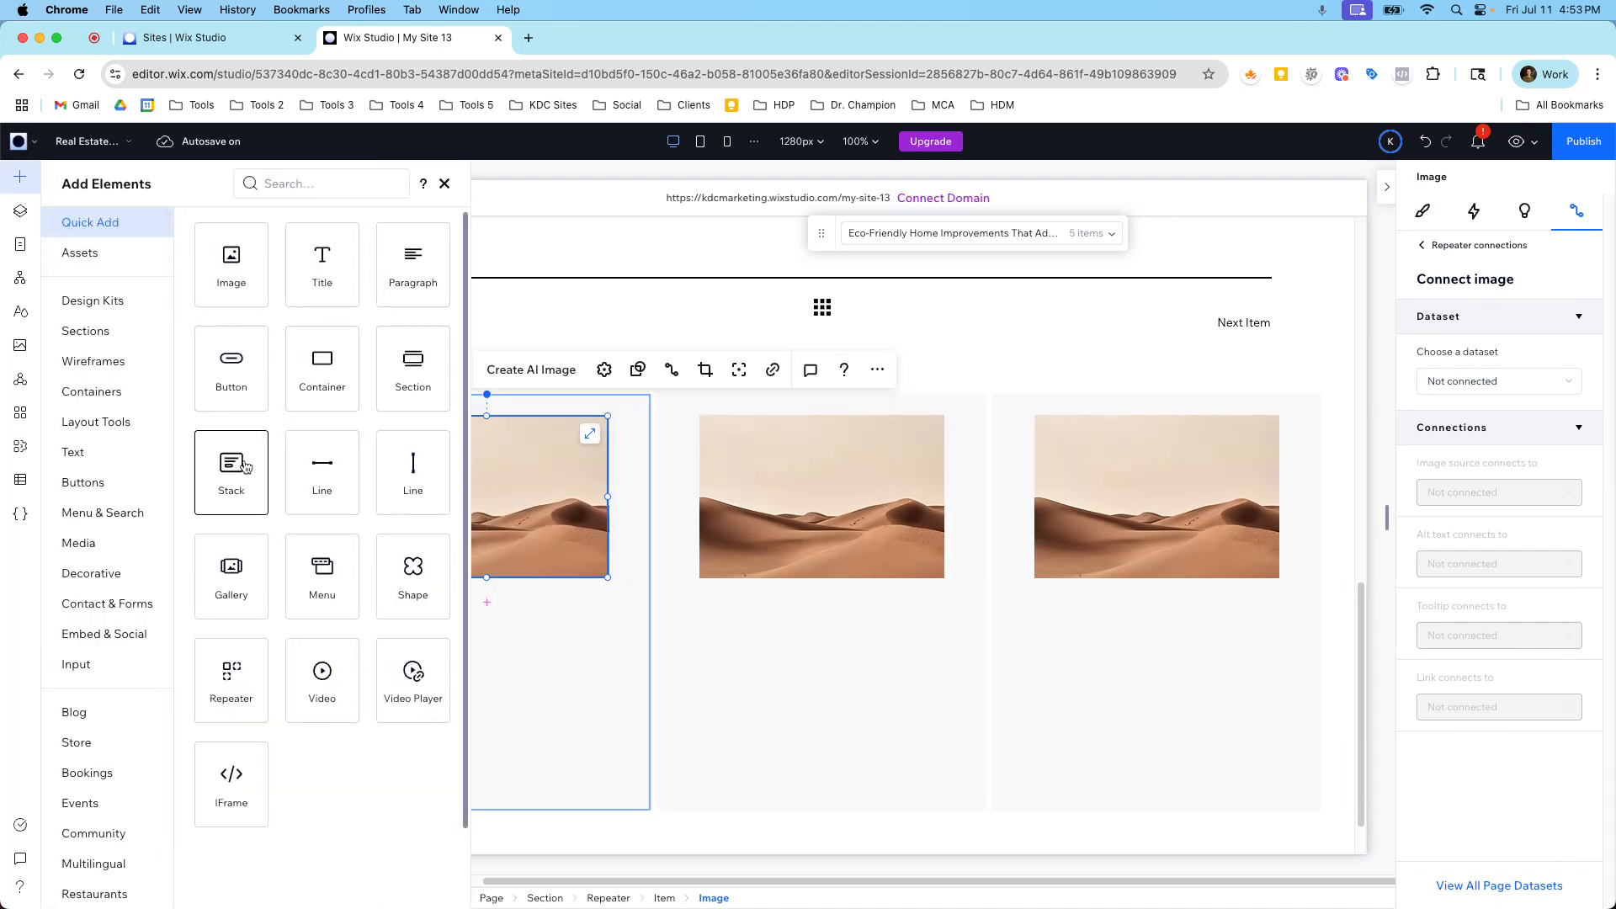
pyautogui.moveTo(230, 471); pyautogui.dragTo(628, 694)
# Step: Move the image into the stack above the title in the first repeater item and select the whole stack
pyautogui.click(433, 471)
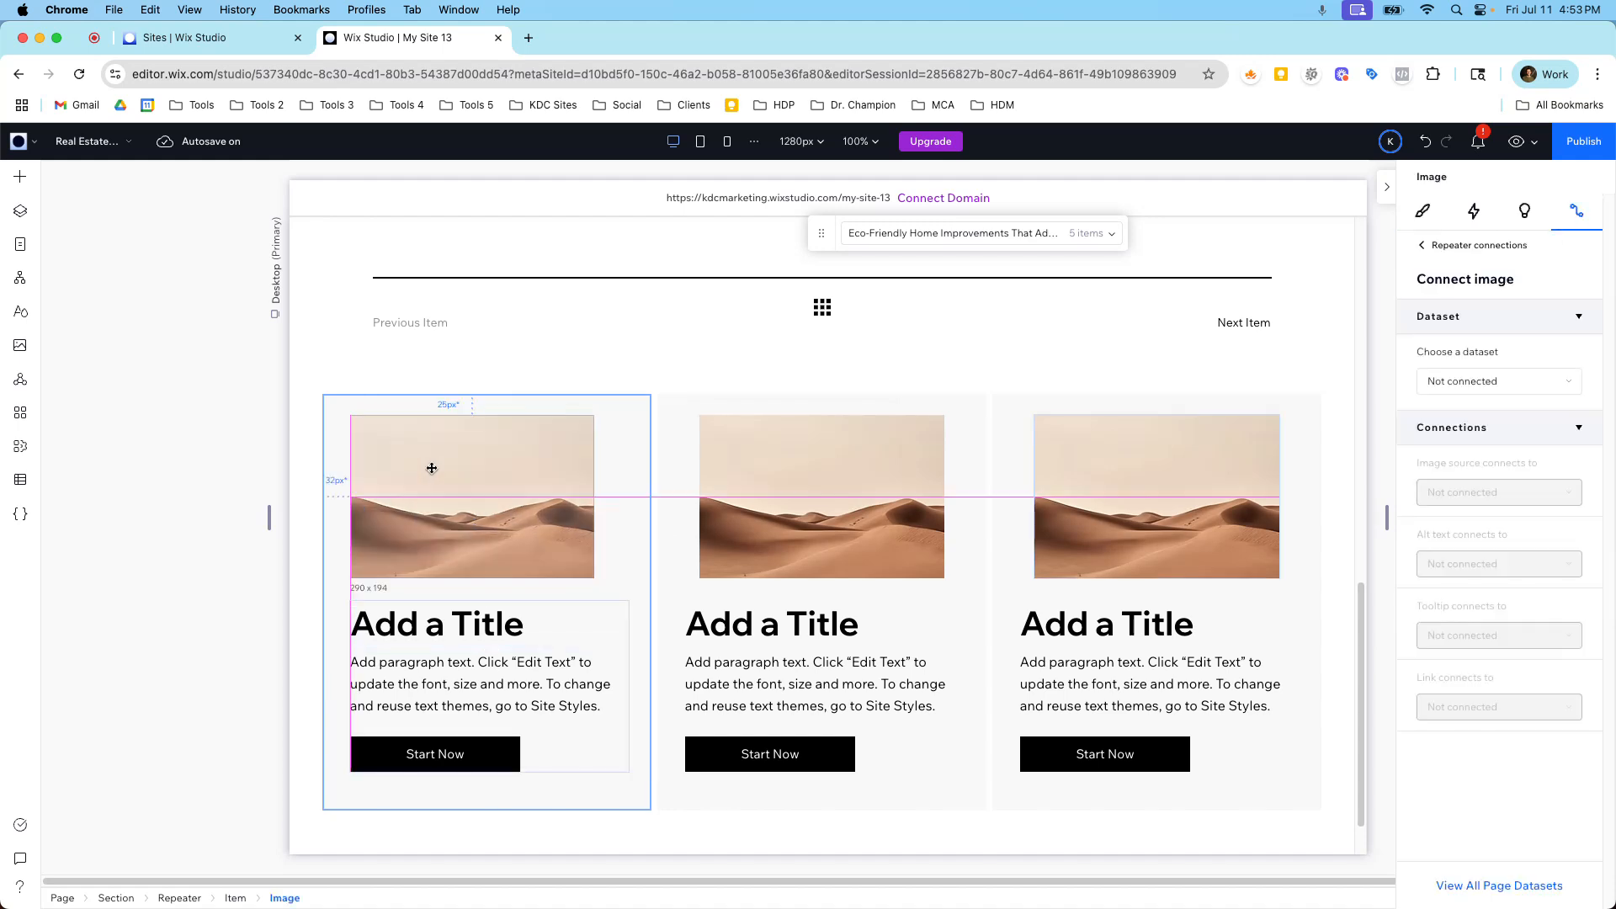
pyautogui.moveTo(593, 494); pyautogui.dragTo(528, 541)
pyautogui.click(516, 600)
pyautogui.moveTo(516, 599); pyautogui.dragTo(516, 527)
pyautogui.click(505, 532)
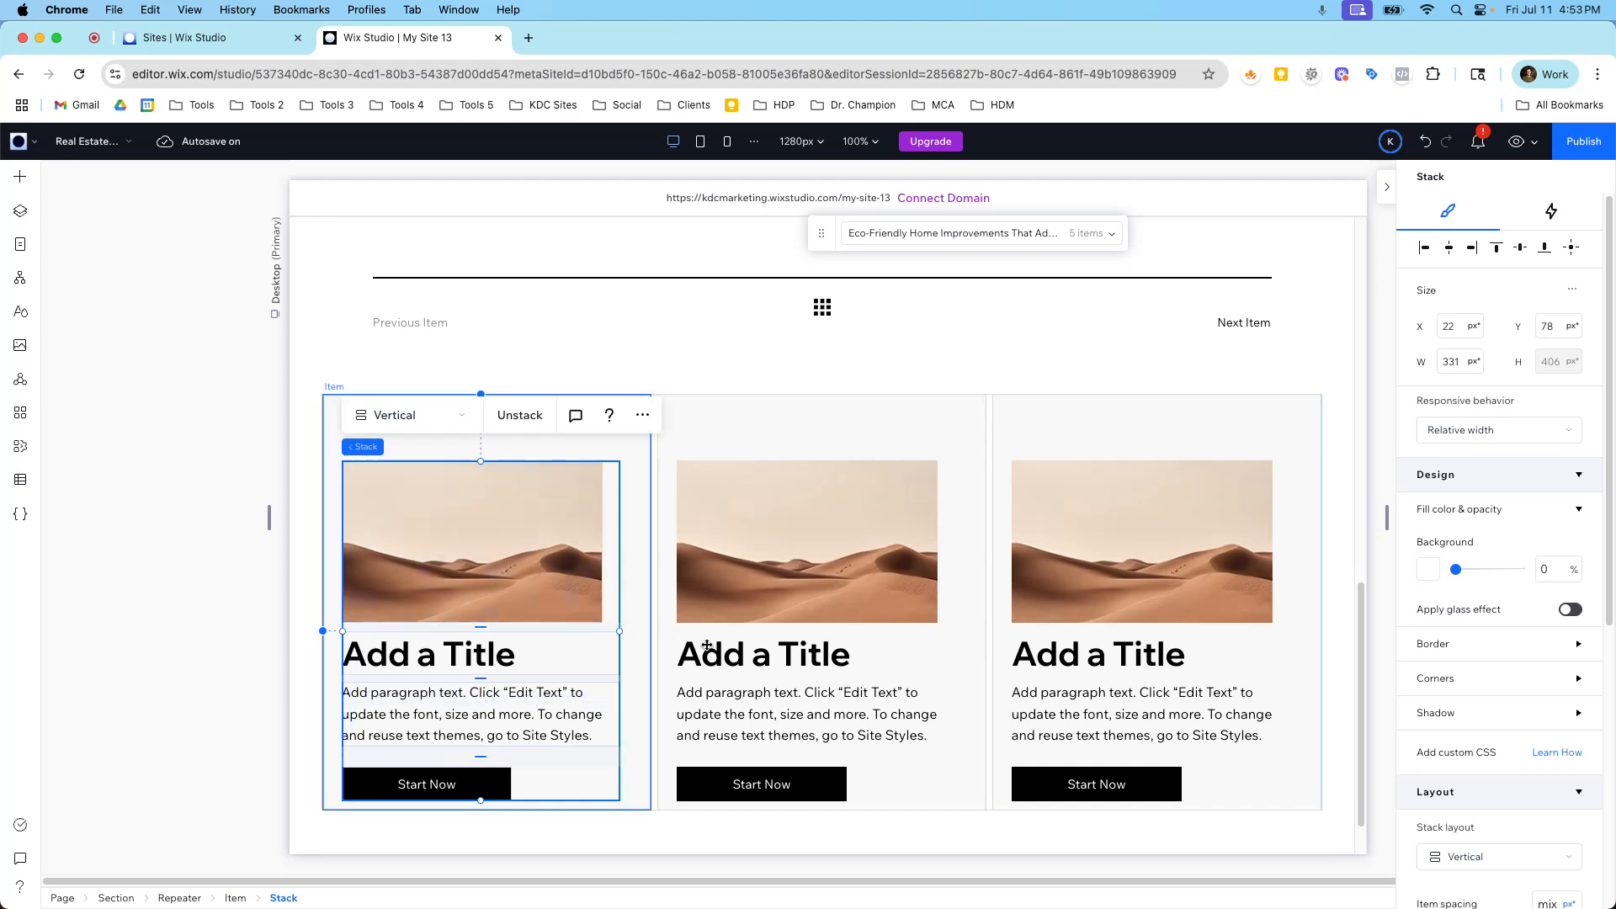
pyautogui.scroll(-5, 1493, 671)
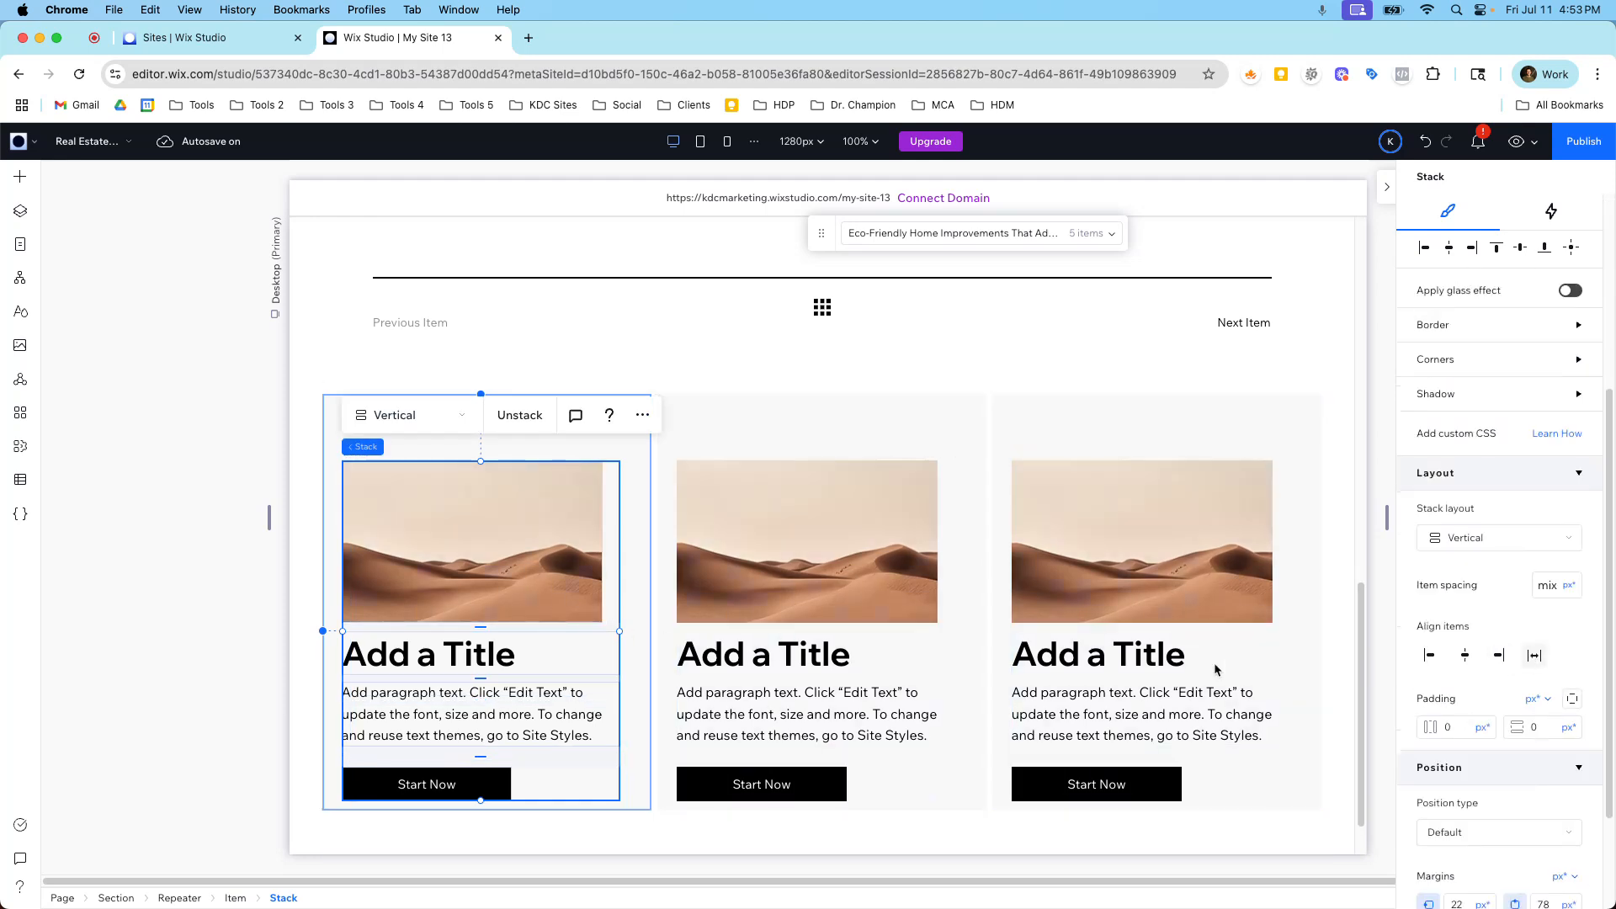
# Step: Center the stack horizontally and vertically within the first repeater item
pyautogui.click(1571, 246)
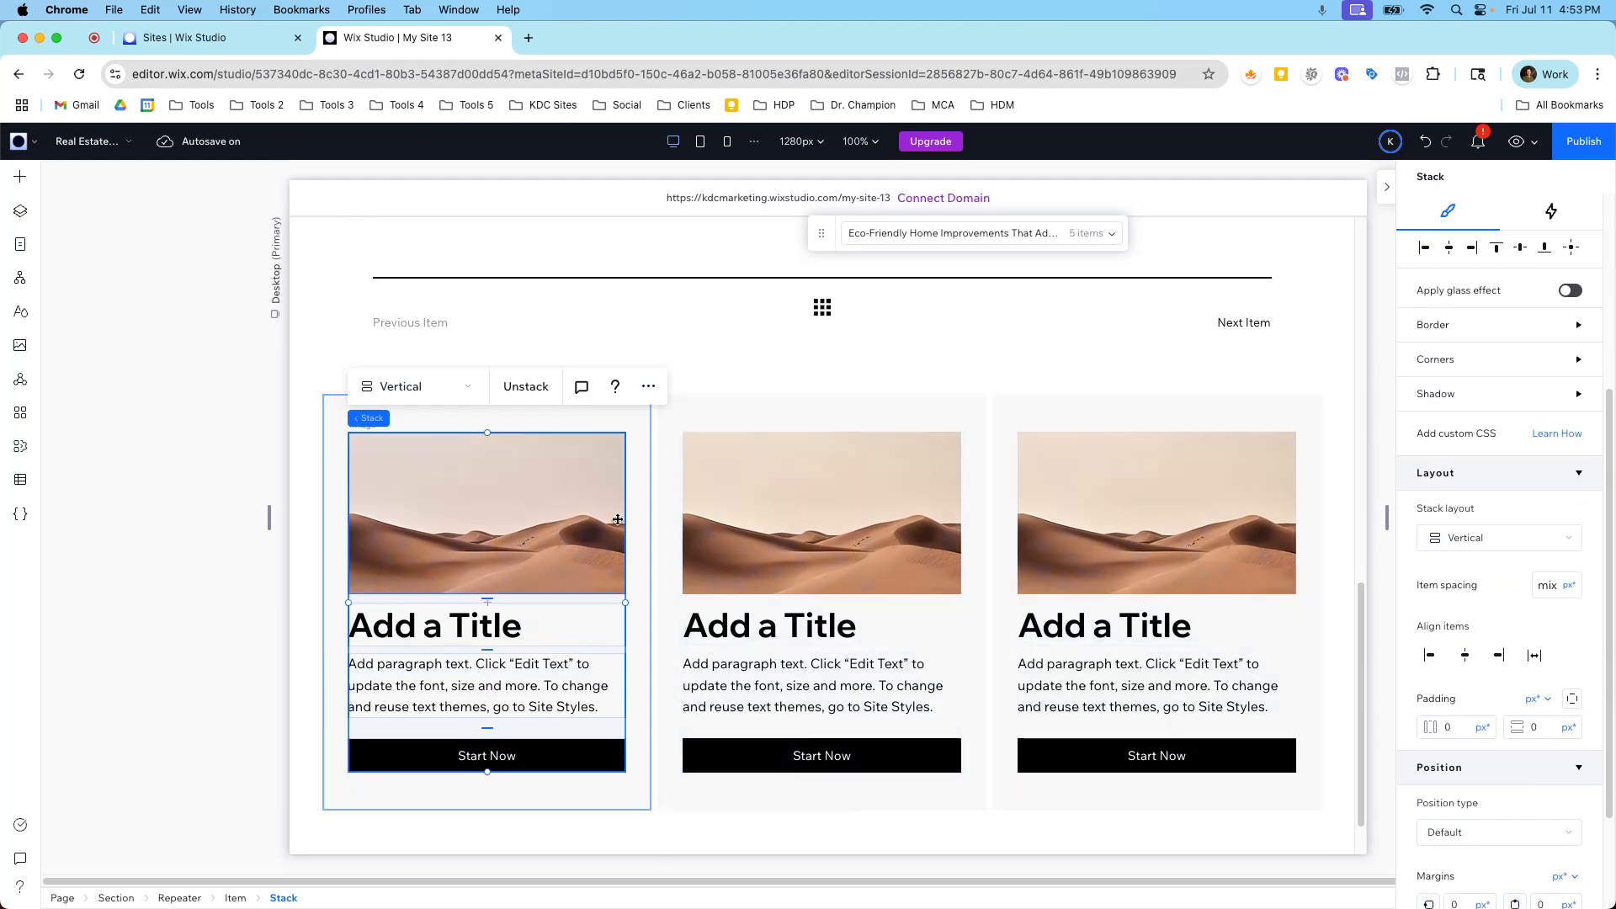
# Step: Create a dataset from the Real Estate Related Articles collection for the image in the first repeater item
pyautogui.click(564, 529)
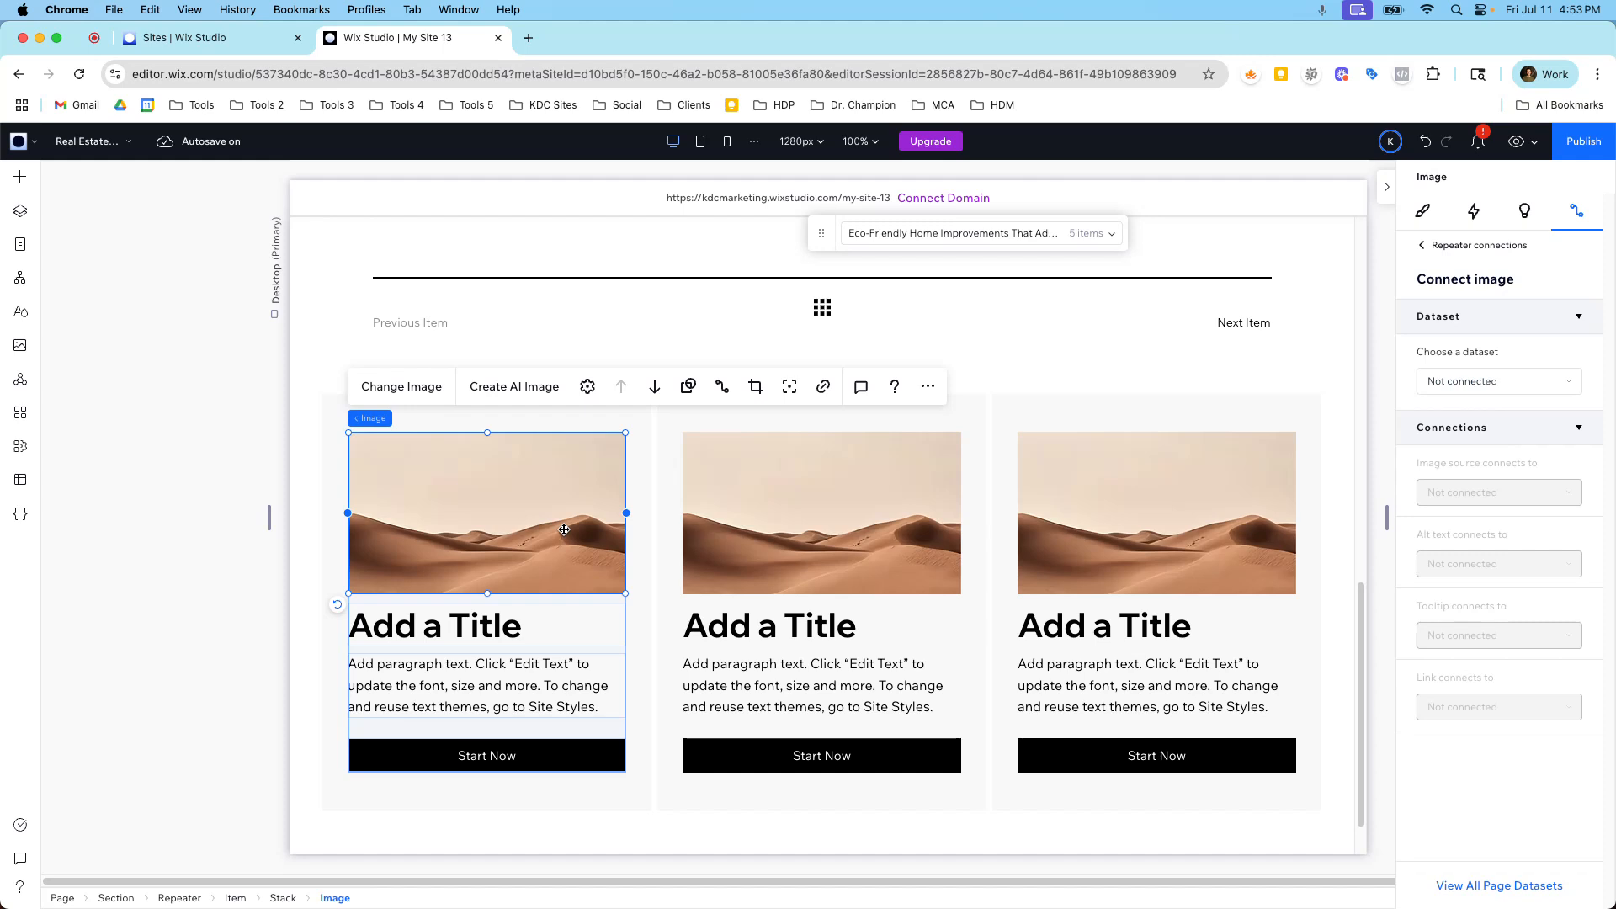
pyautogui.click(1435, 383)
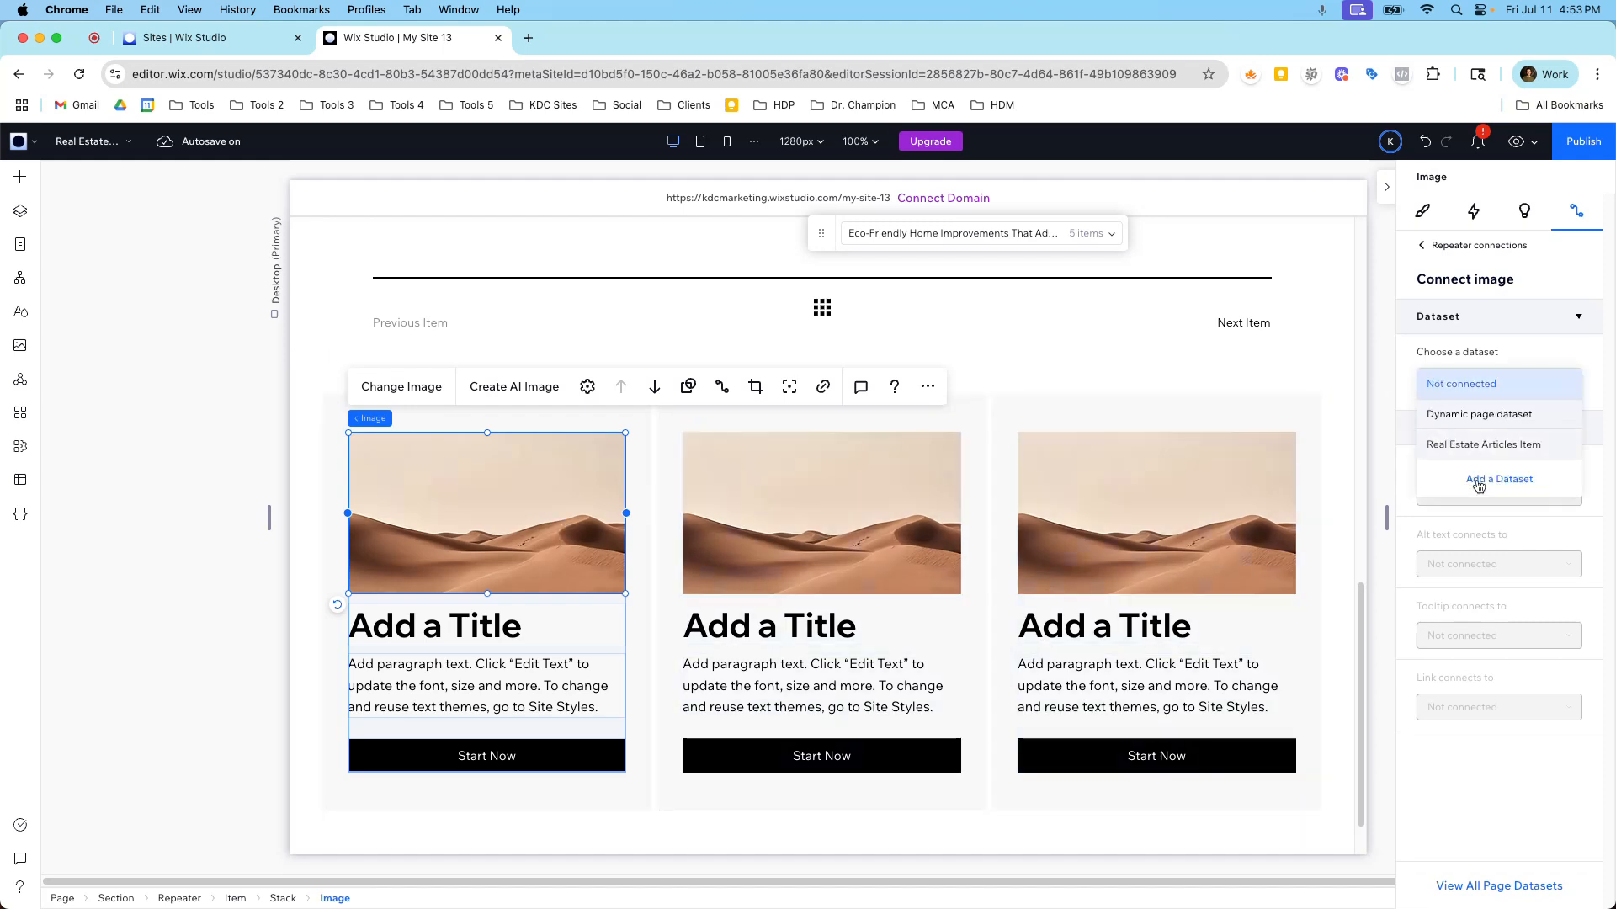
pyautogui.click(545, 505)
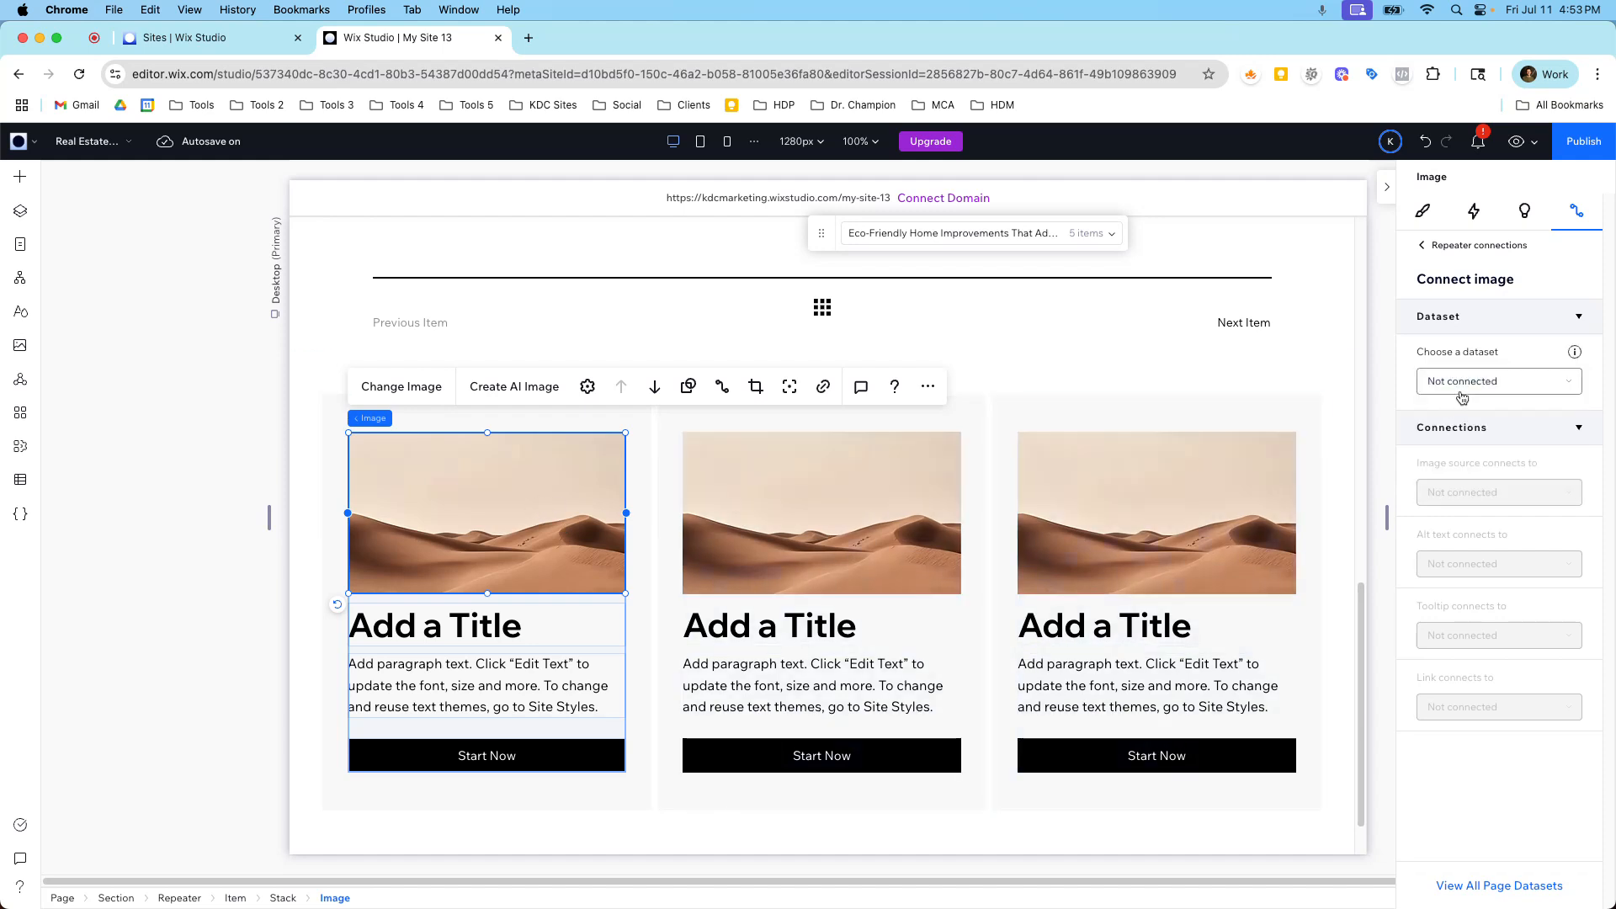
pyautogui.click(1423, 212)
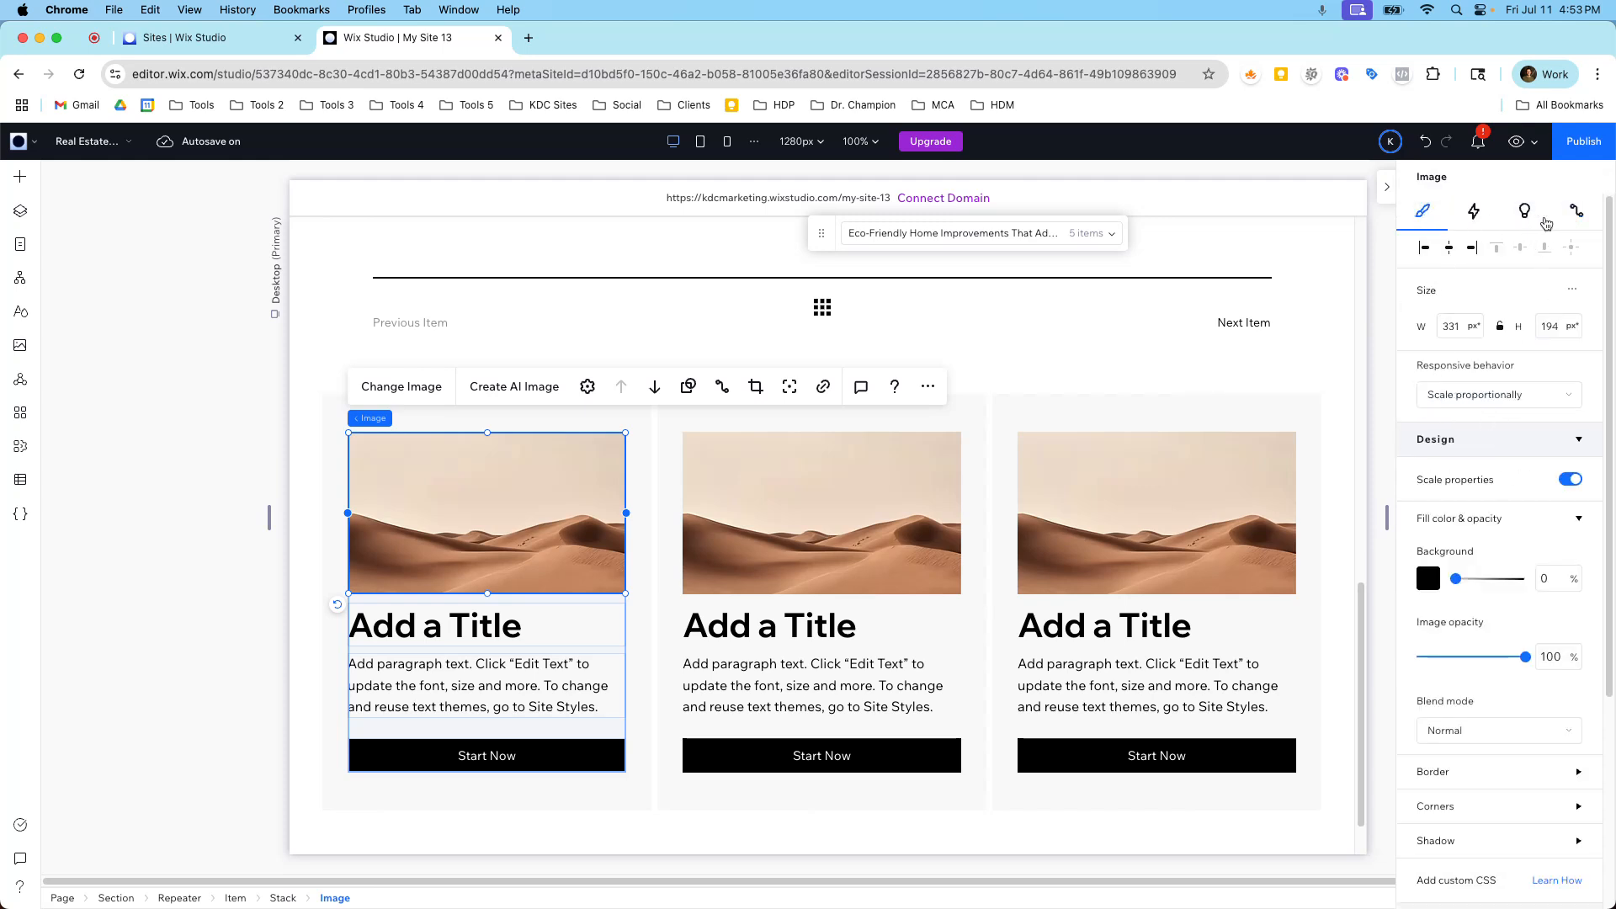
pyautogui.click(1577, 212)
pyautogui.click(1520, 384)
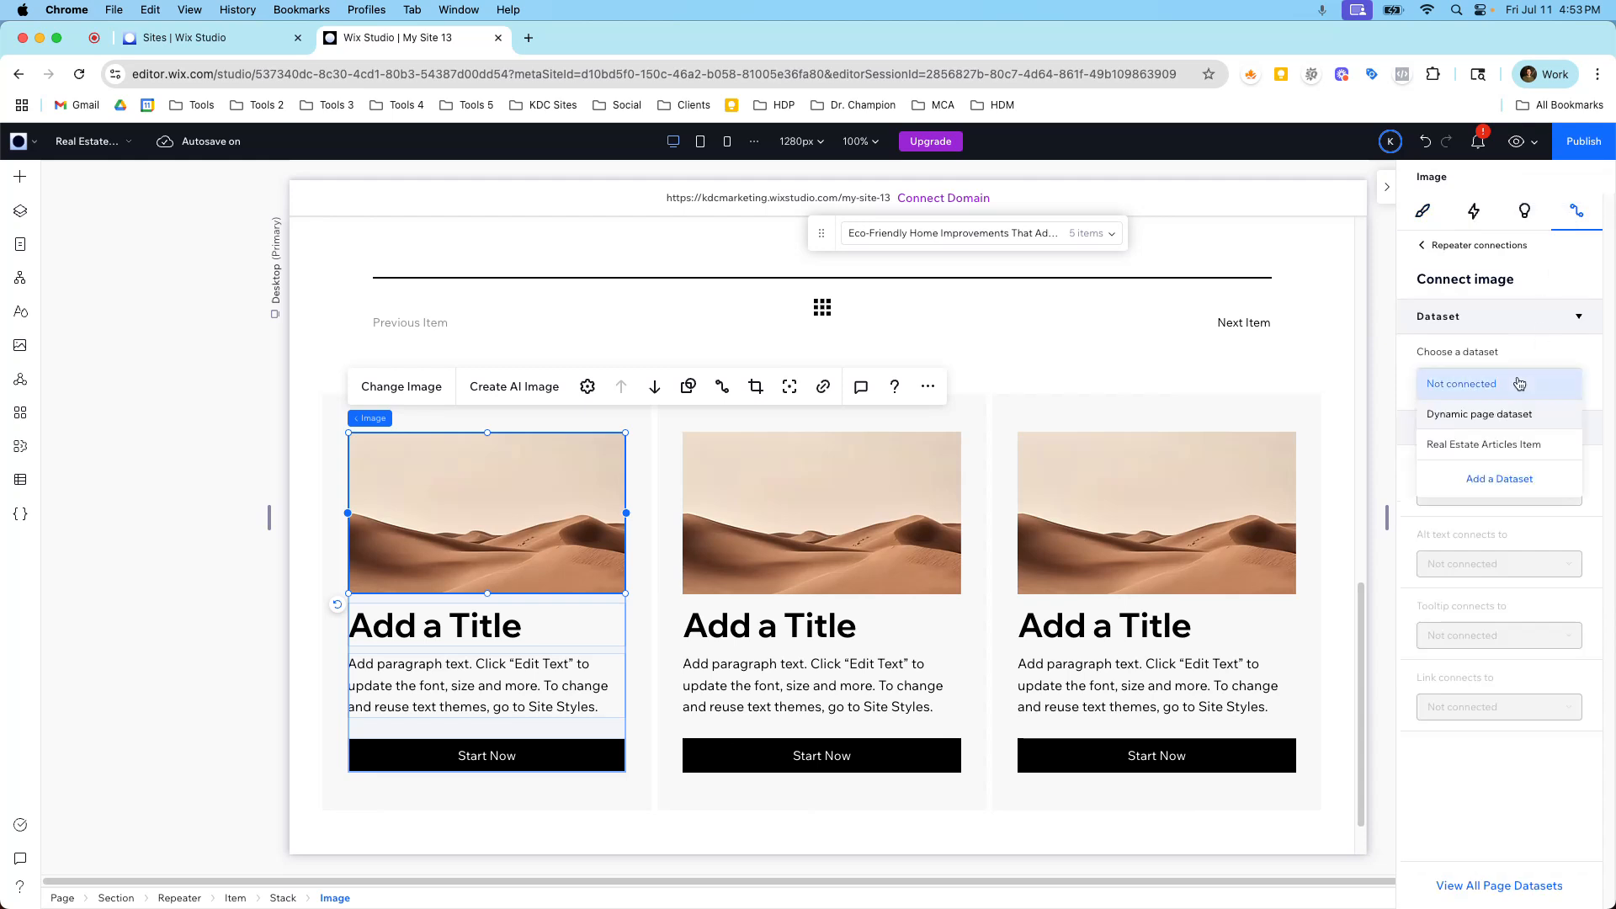
pyautogui.click(1520, 482)
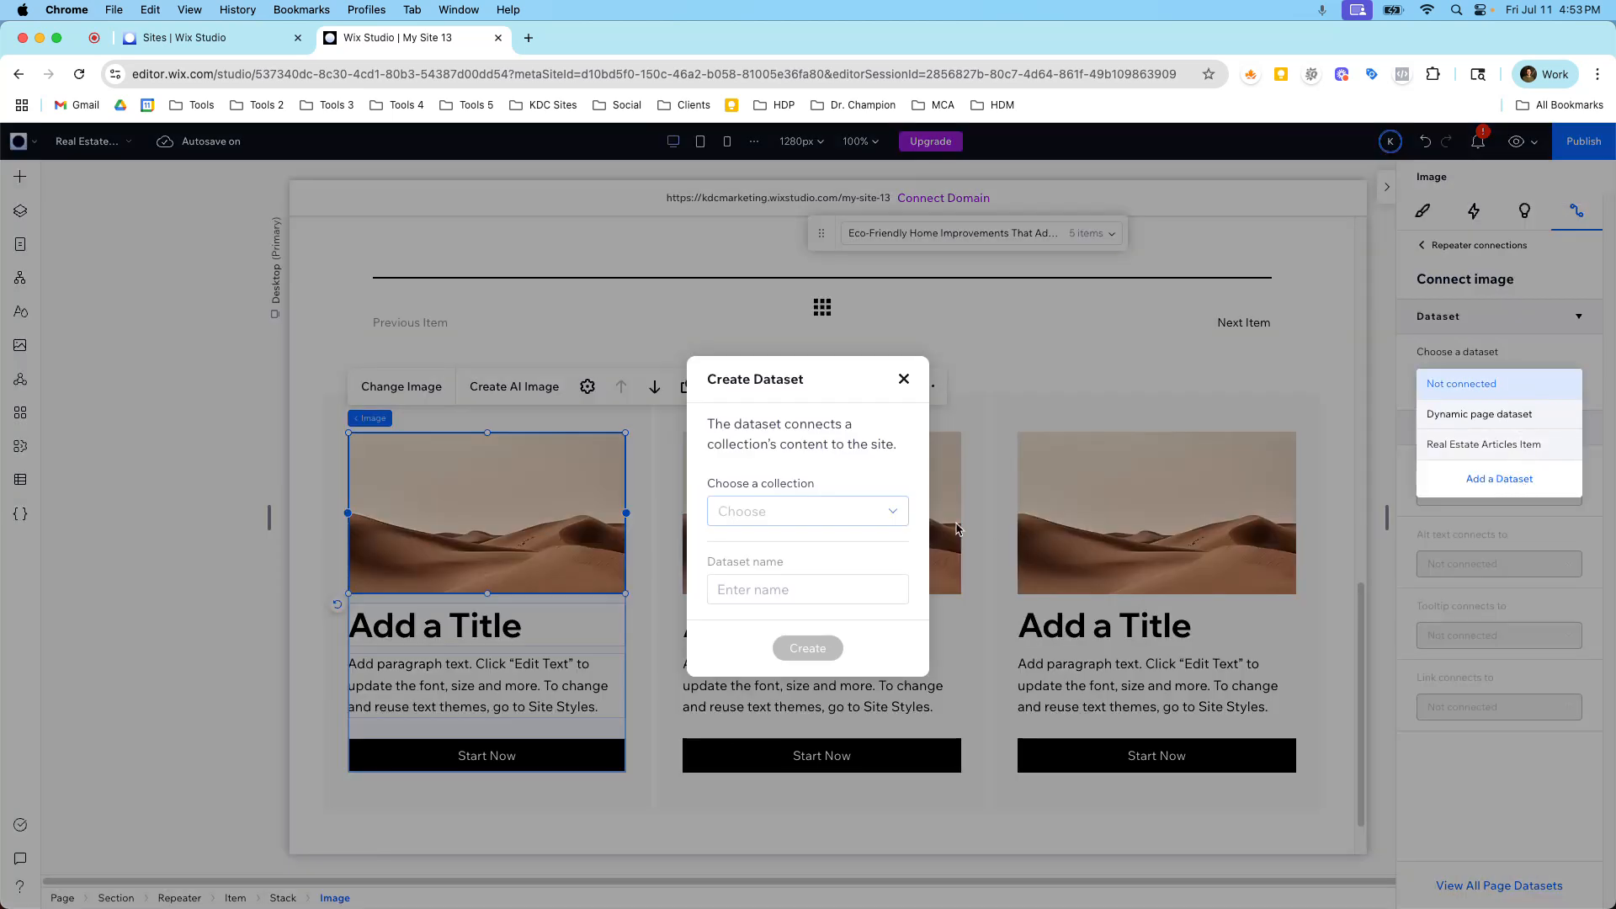
pyautogui.click(885, 515)
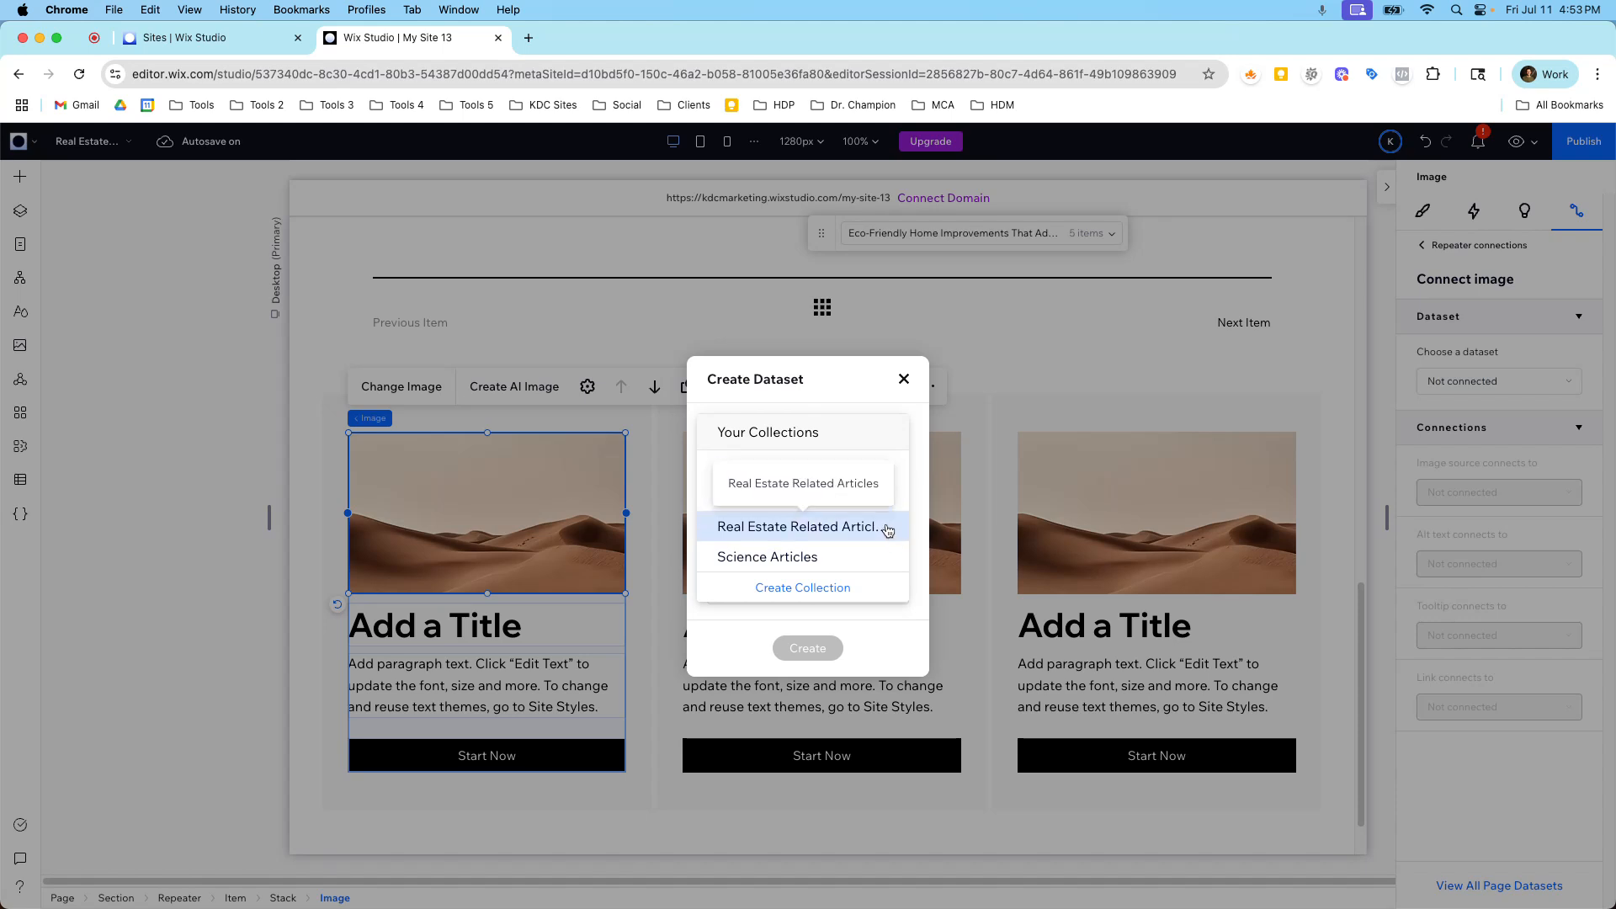
pyautogui.click(880, 522)
pyautogui.click(809, 650)
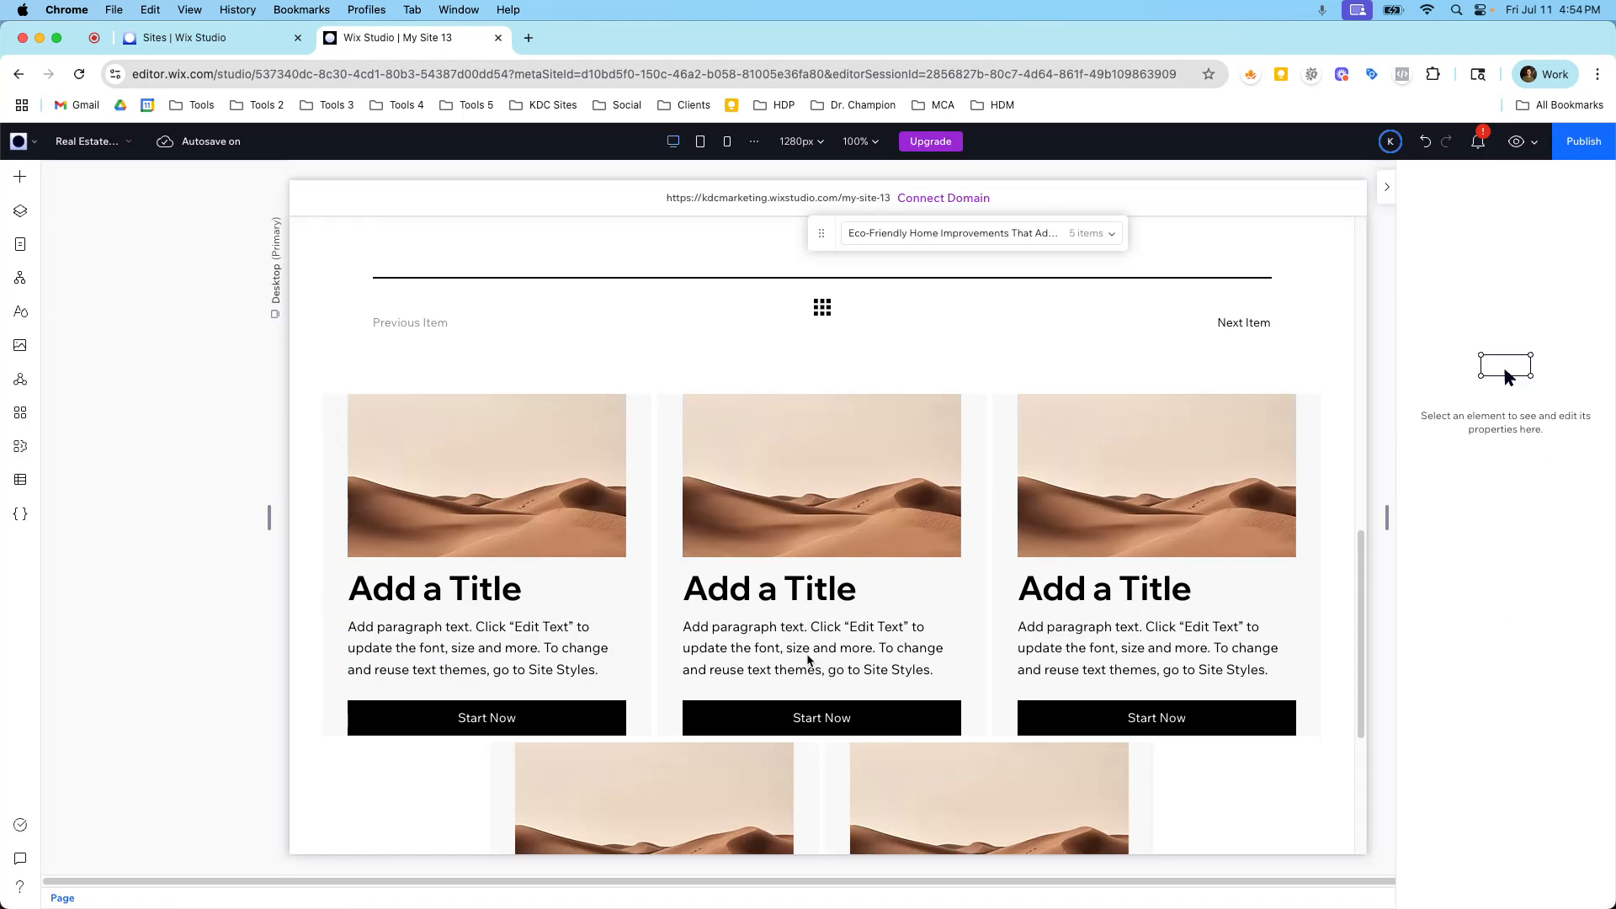
# Step: Connect the source of the first repeater item's image to the Cover Image field
pyautogui.scroll(-3, 902, 474)
pyautogui.scroll(3, 906, 459)
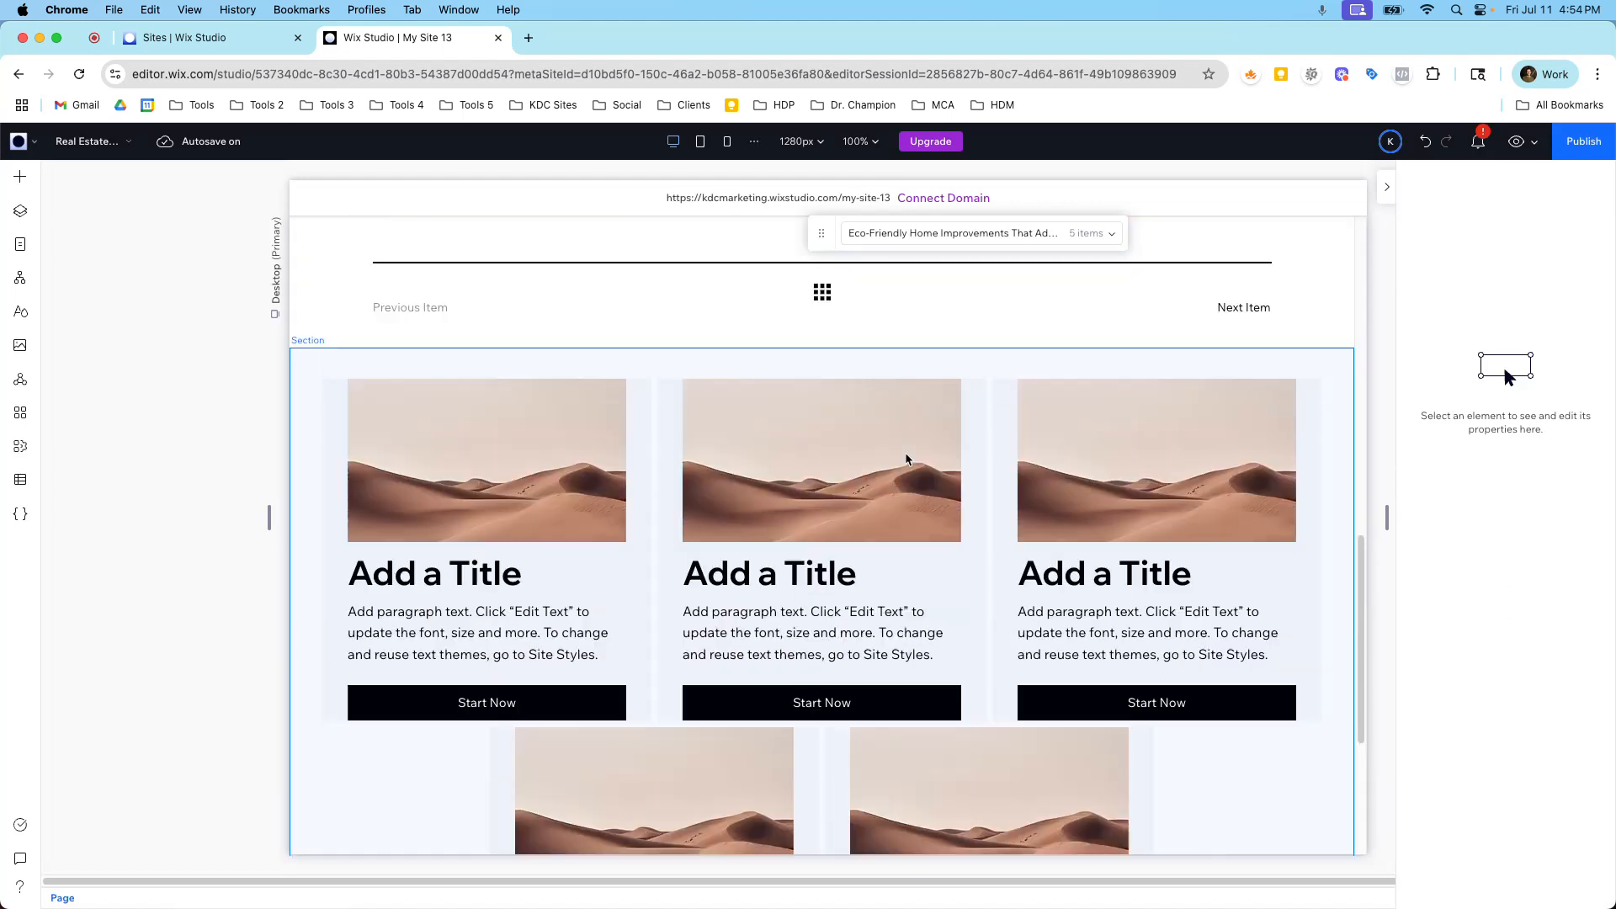
pyautogui.click(572, 484)
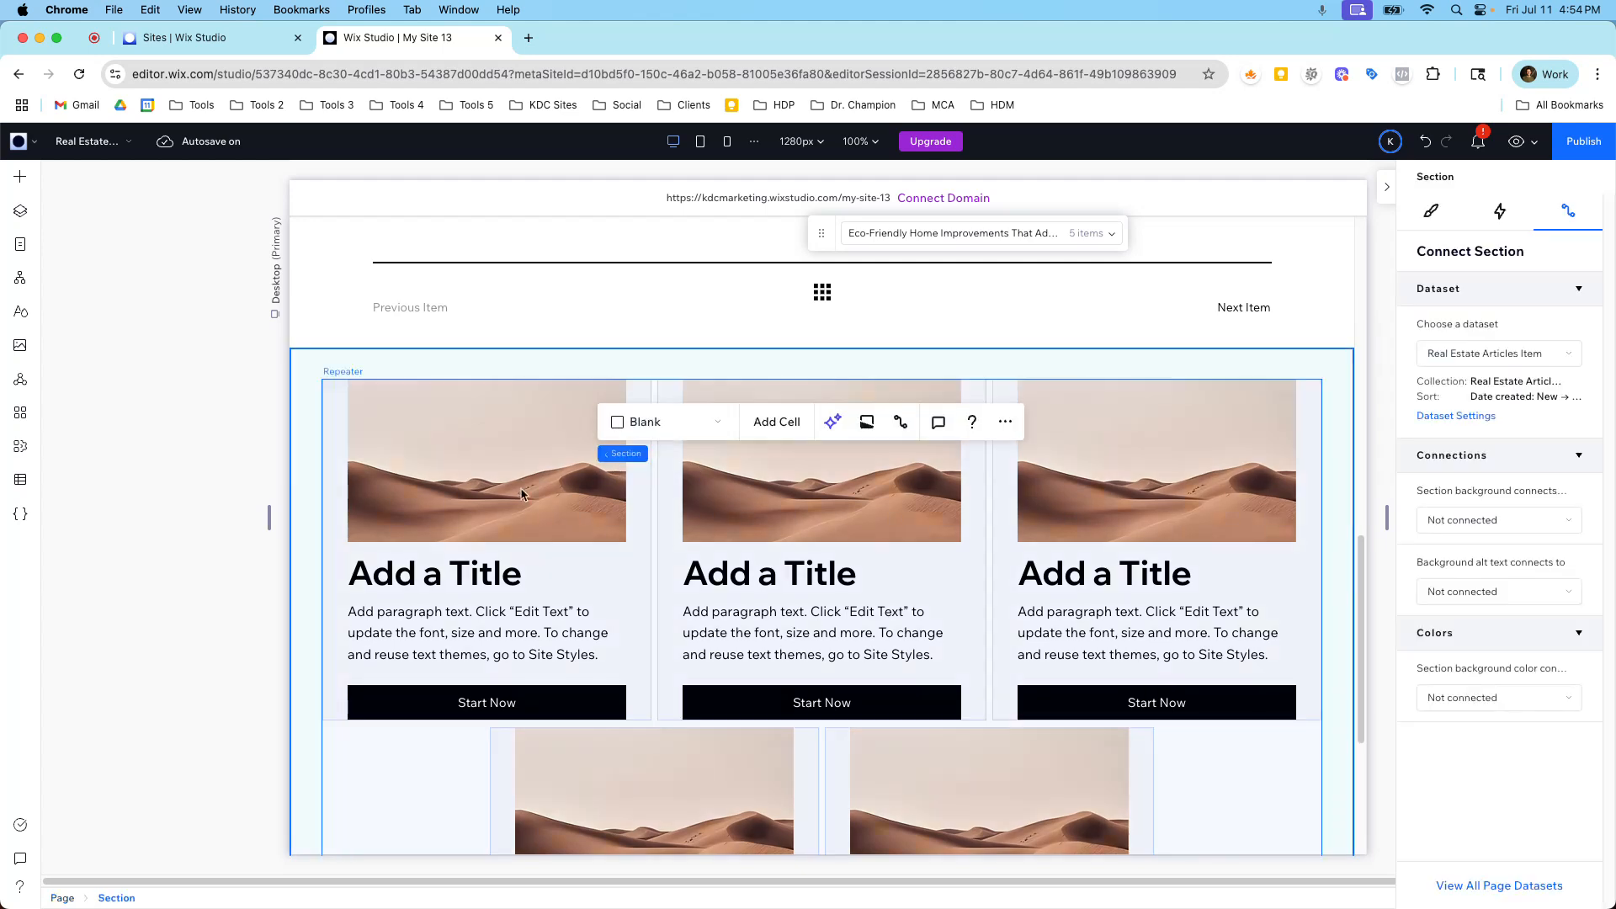
pyautogui.click(464, 497)
pyautogui.click(464, 497)
pyautogui.click(464, 496)
pyautogui.click(464, 496)
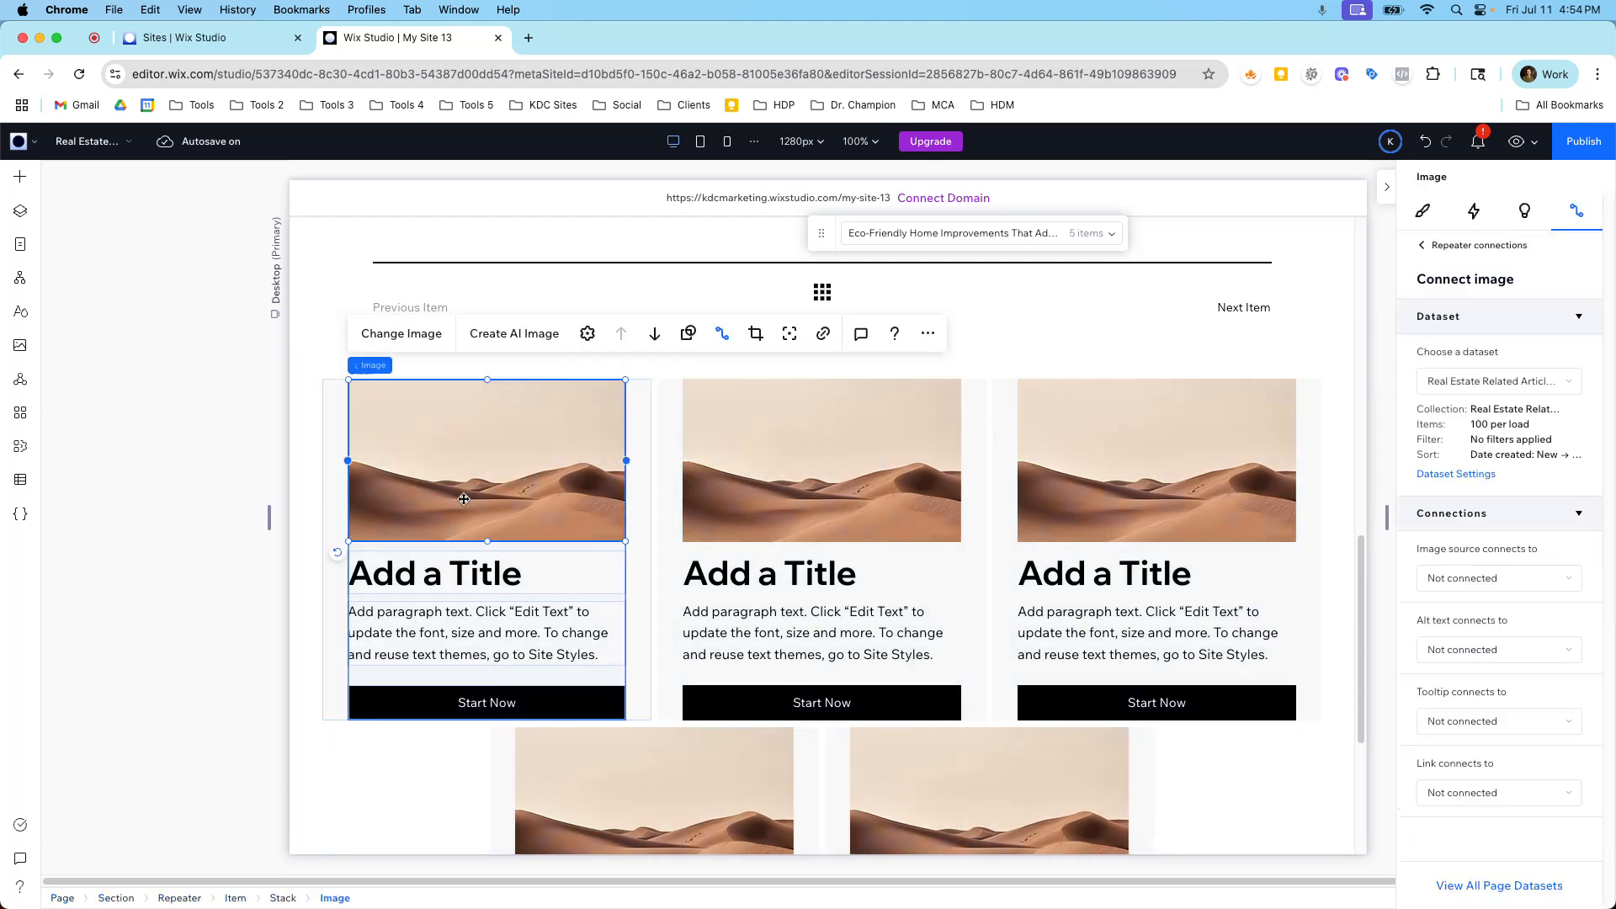
pyautogui.click(1487, 578)
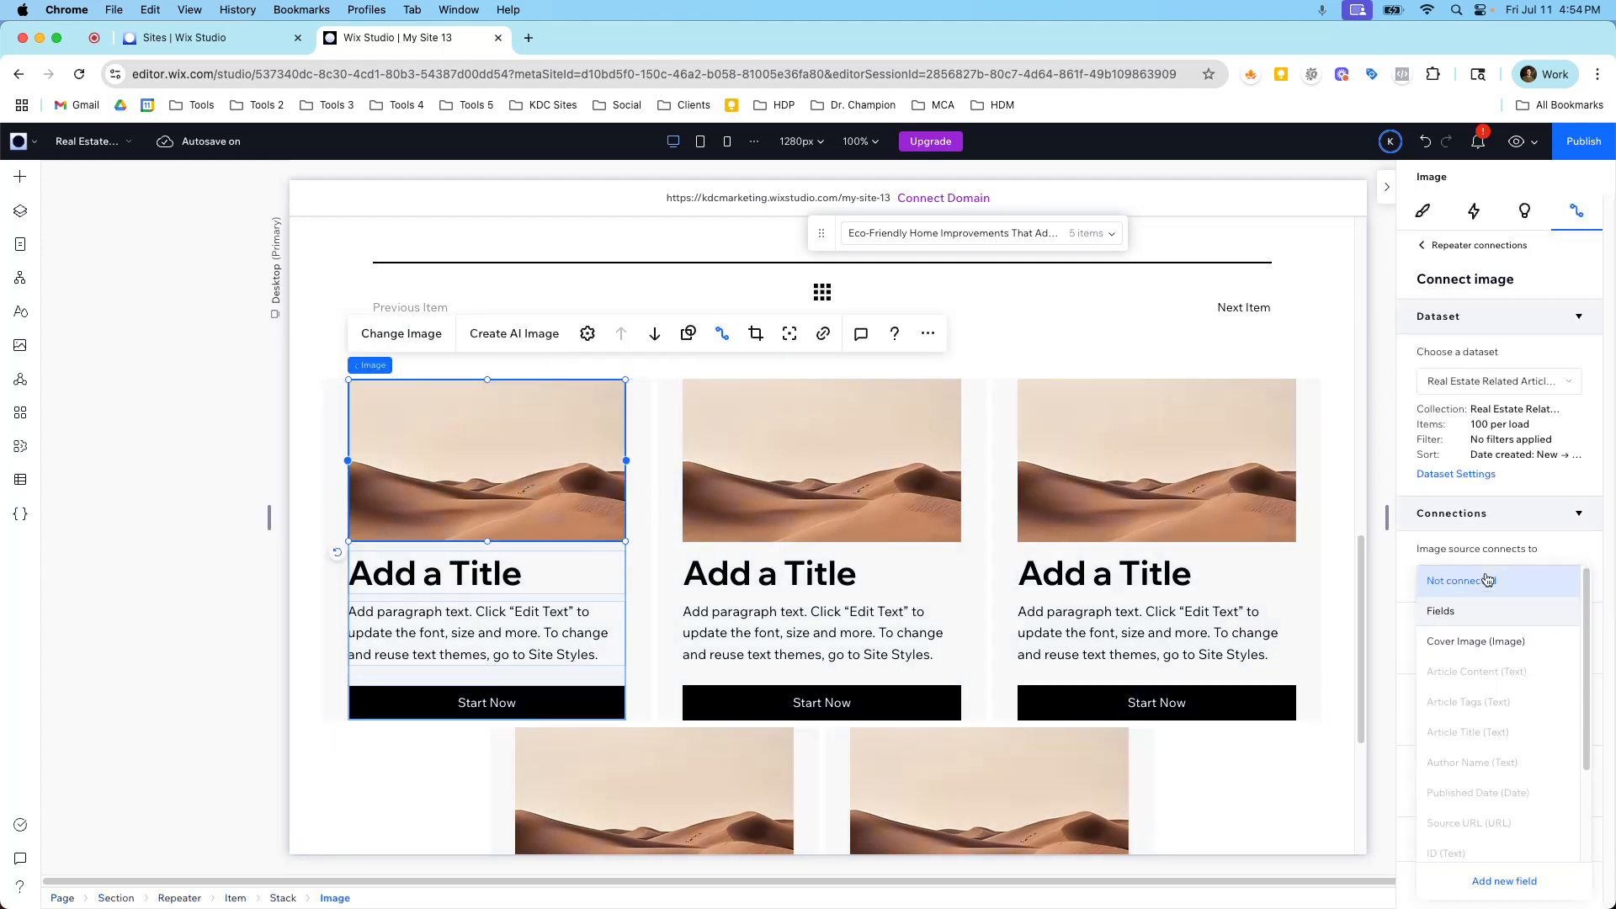
pyautogui.click(1488, 638)
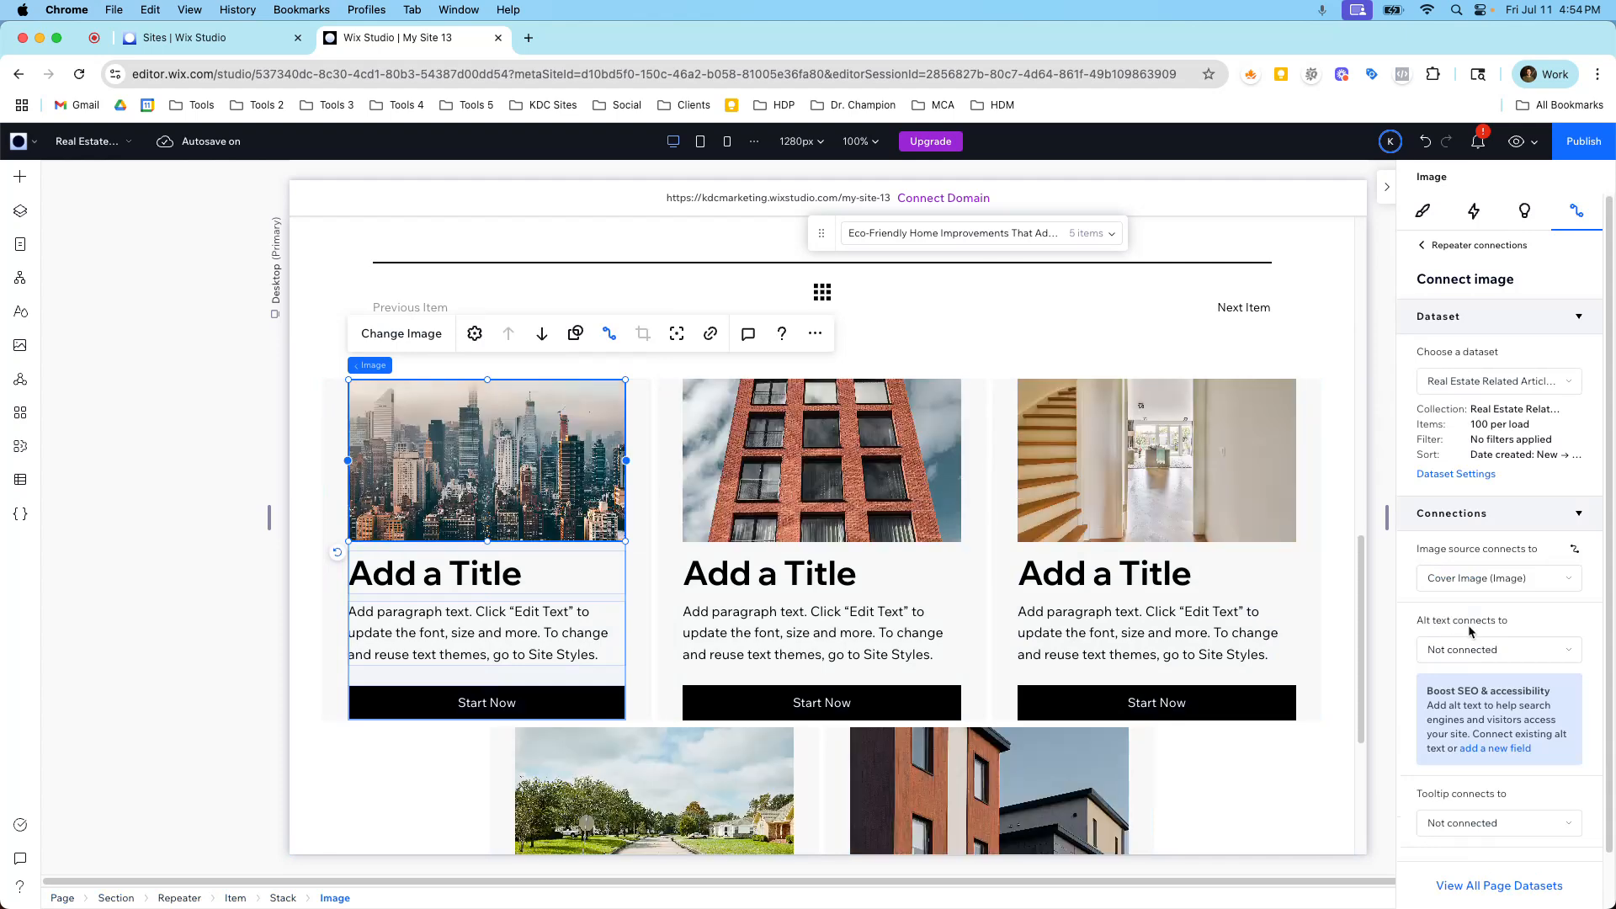
# Step: Connect the title text in the first repeater item to the Article Title field
pyautogui.scroll(-2, 1165, 552)
pyautogui.scroll(-1, 1166, 552)
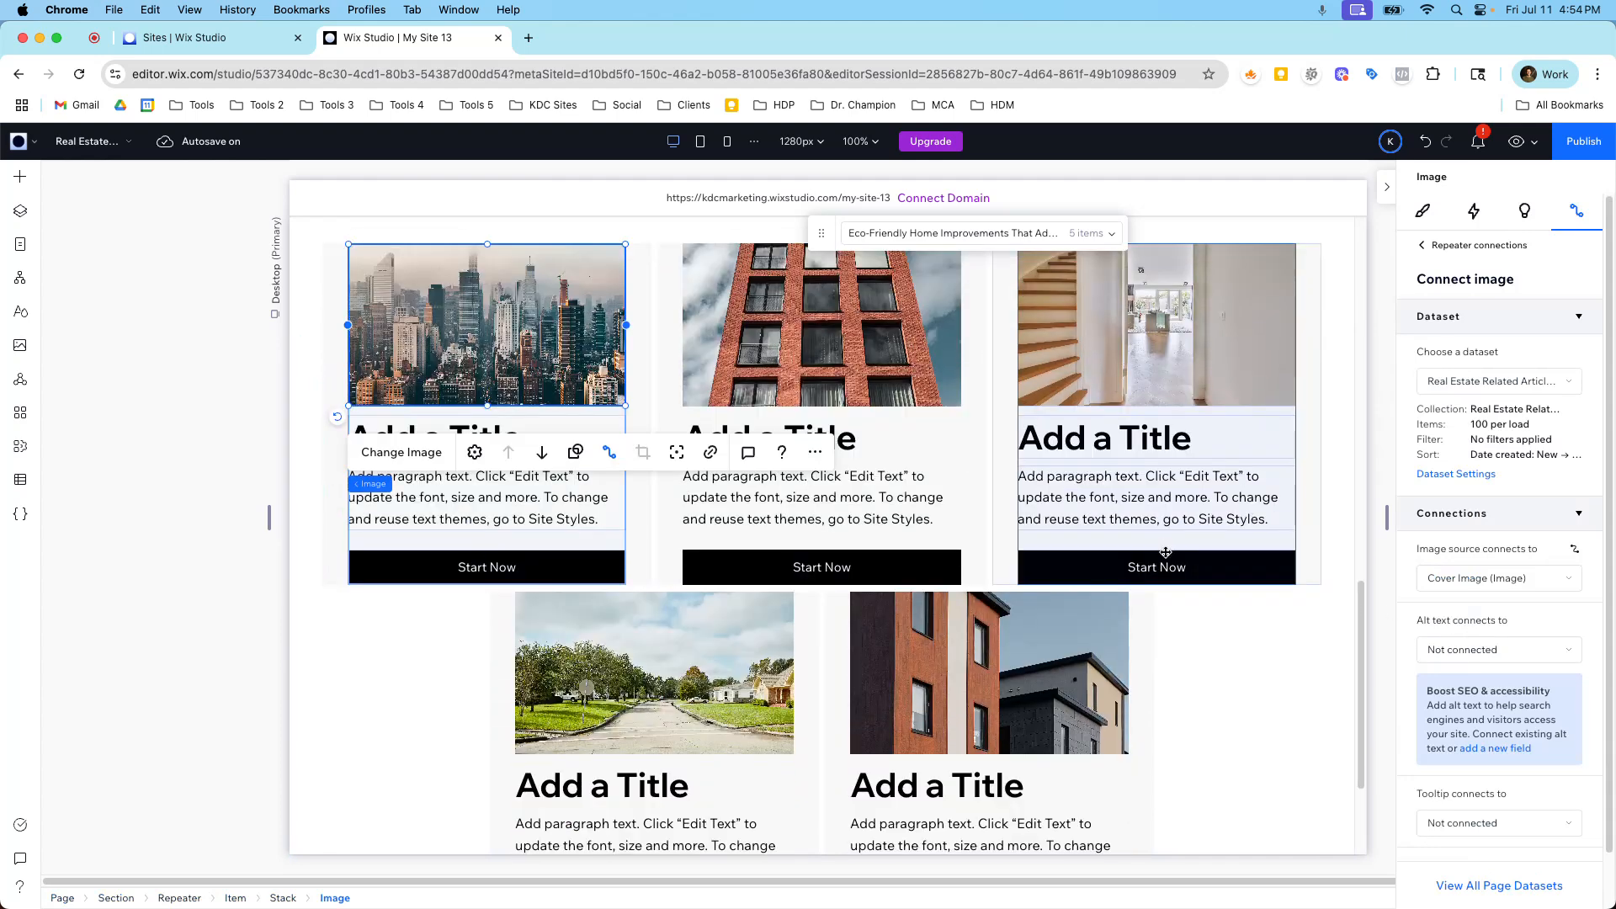
pyautogui.scroll(1, 1070, 536)
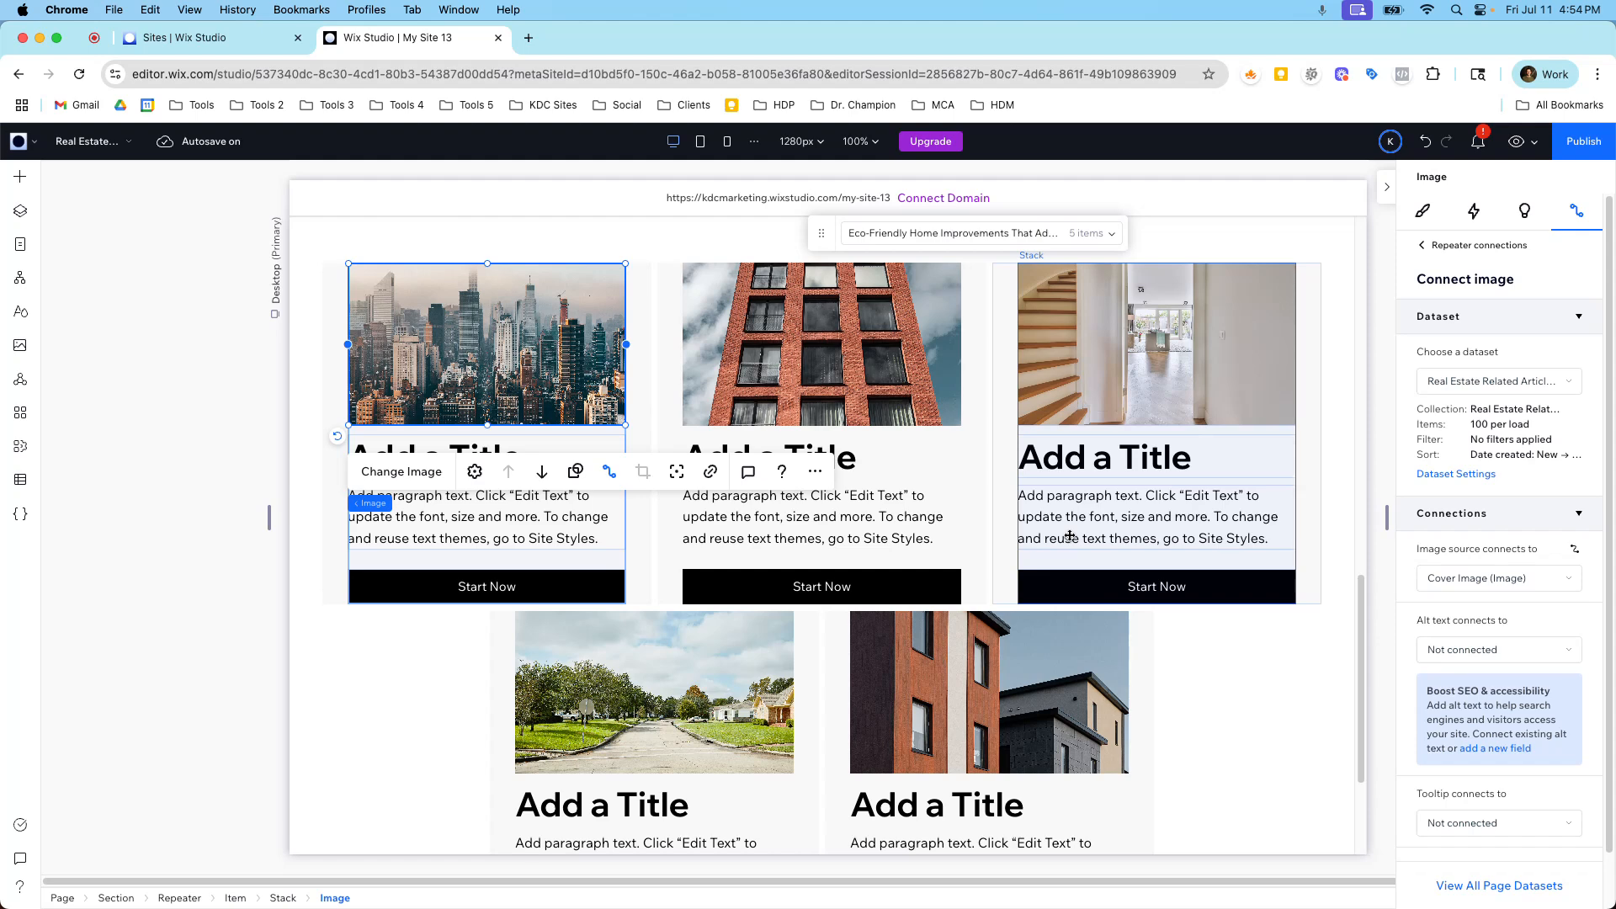
pyautogui.scroll(1, 1062, 593)
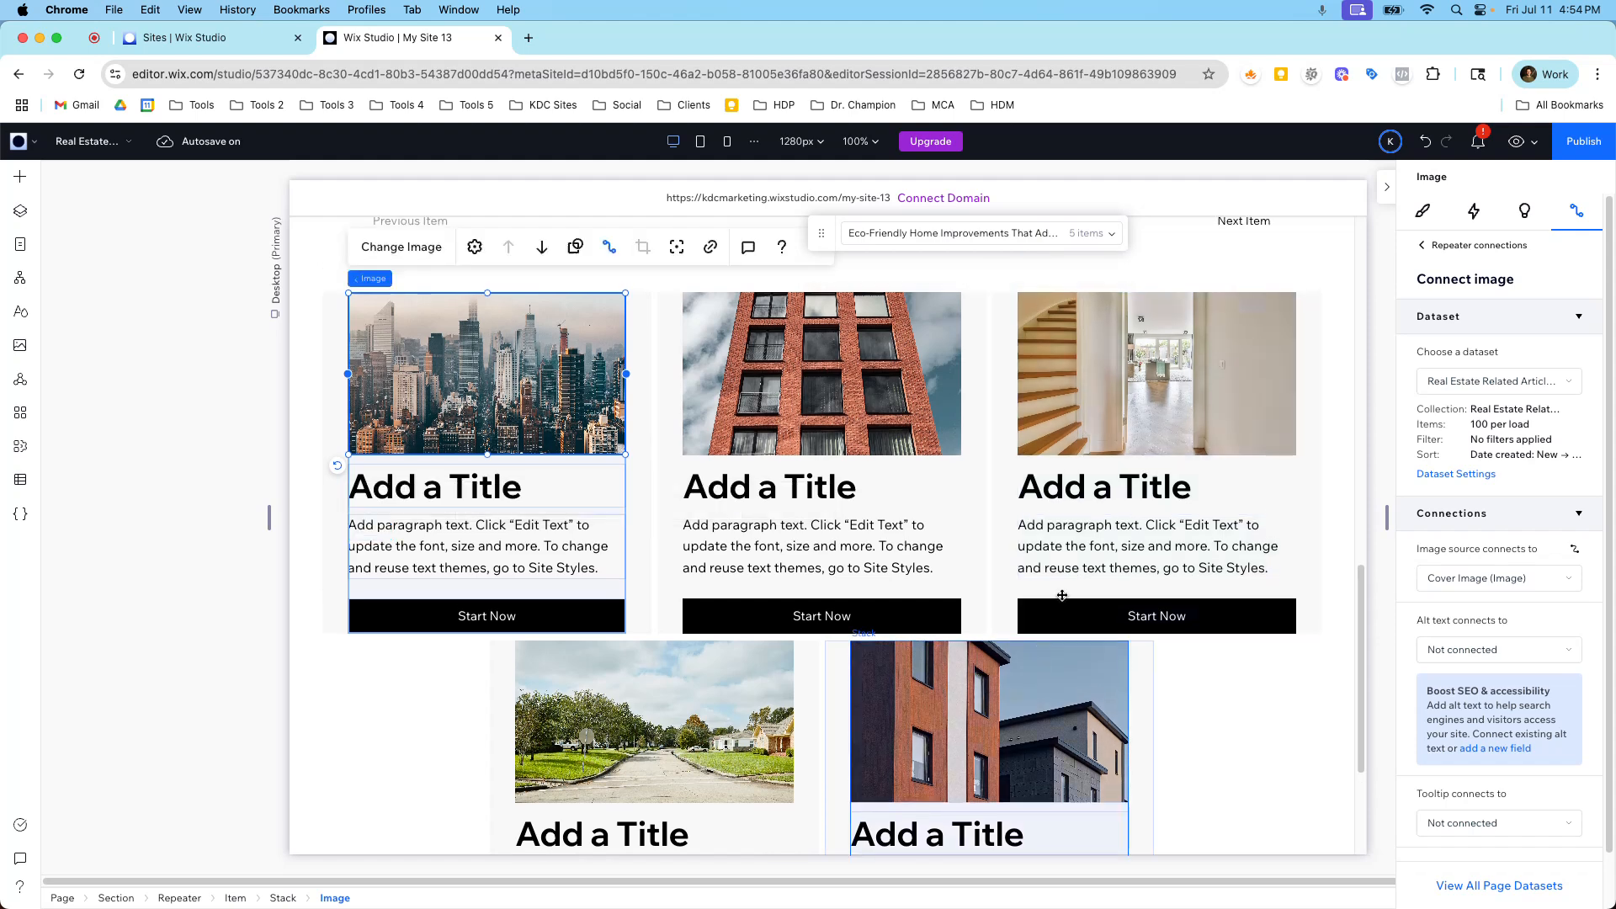
pyautogui.click(581, 488)
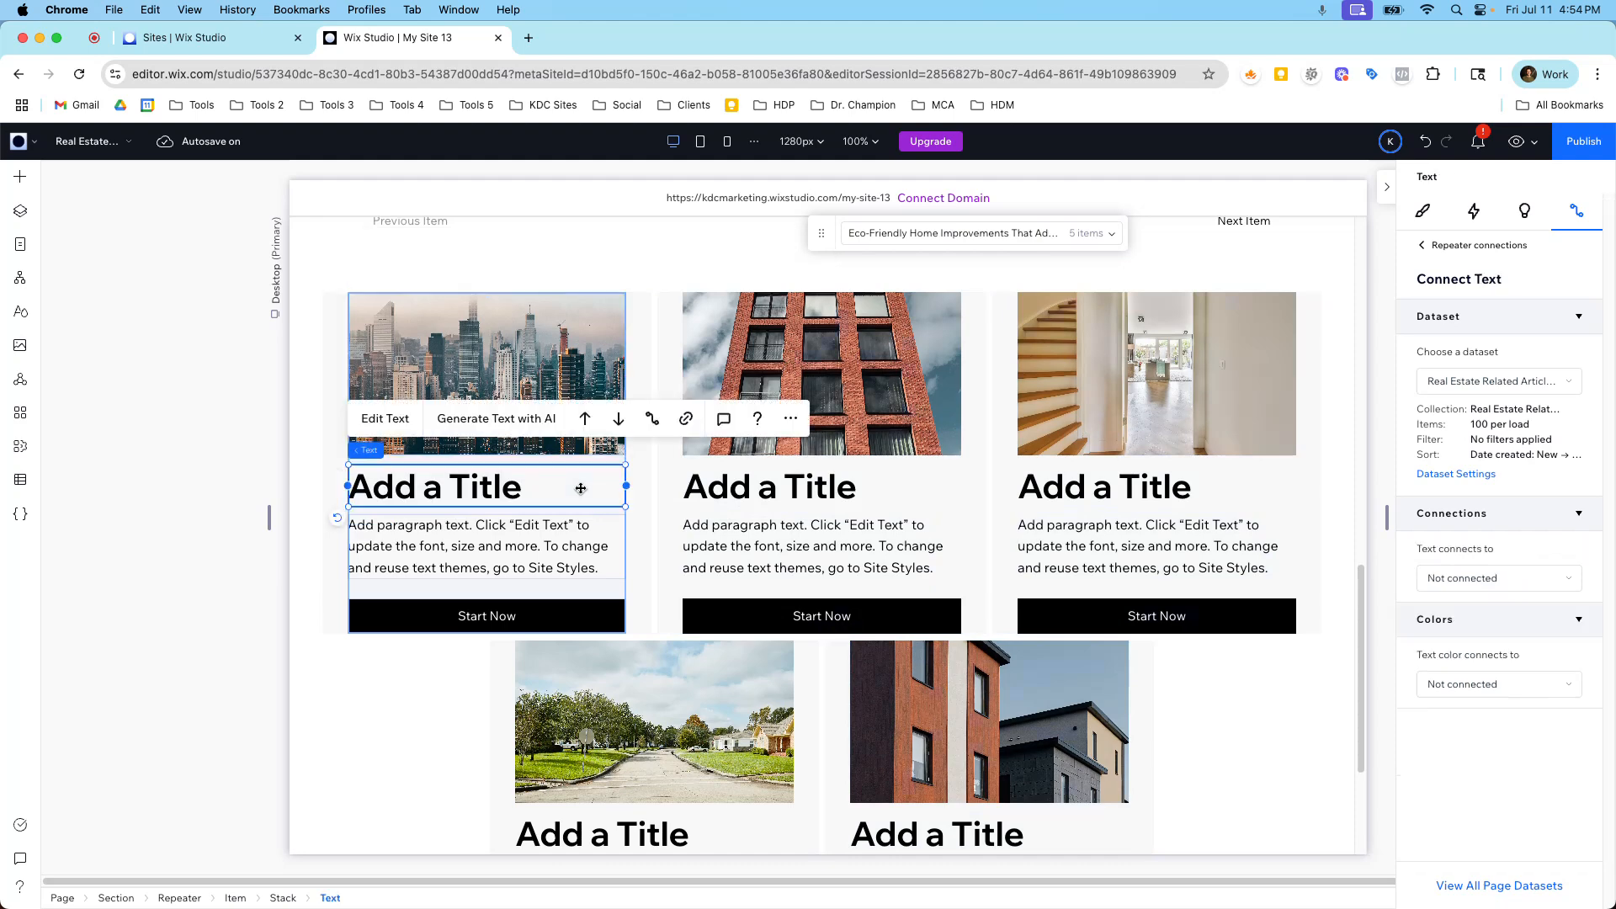
pyautogui.click(1453, 578)
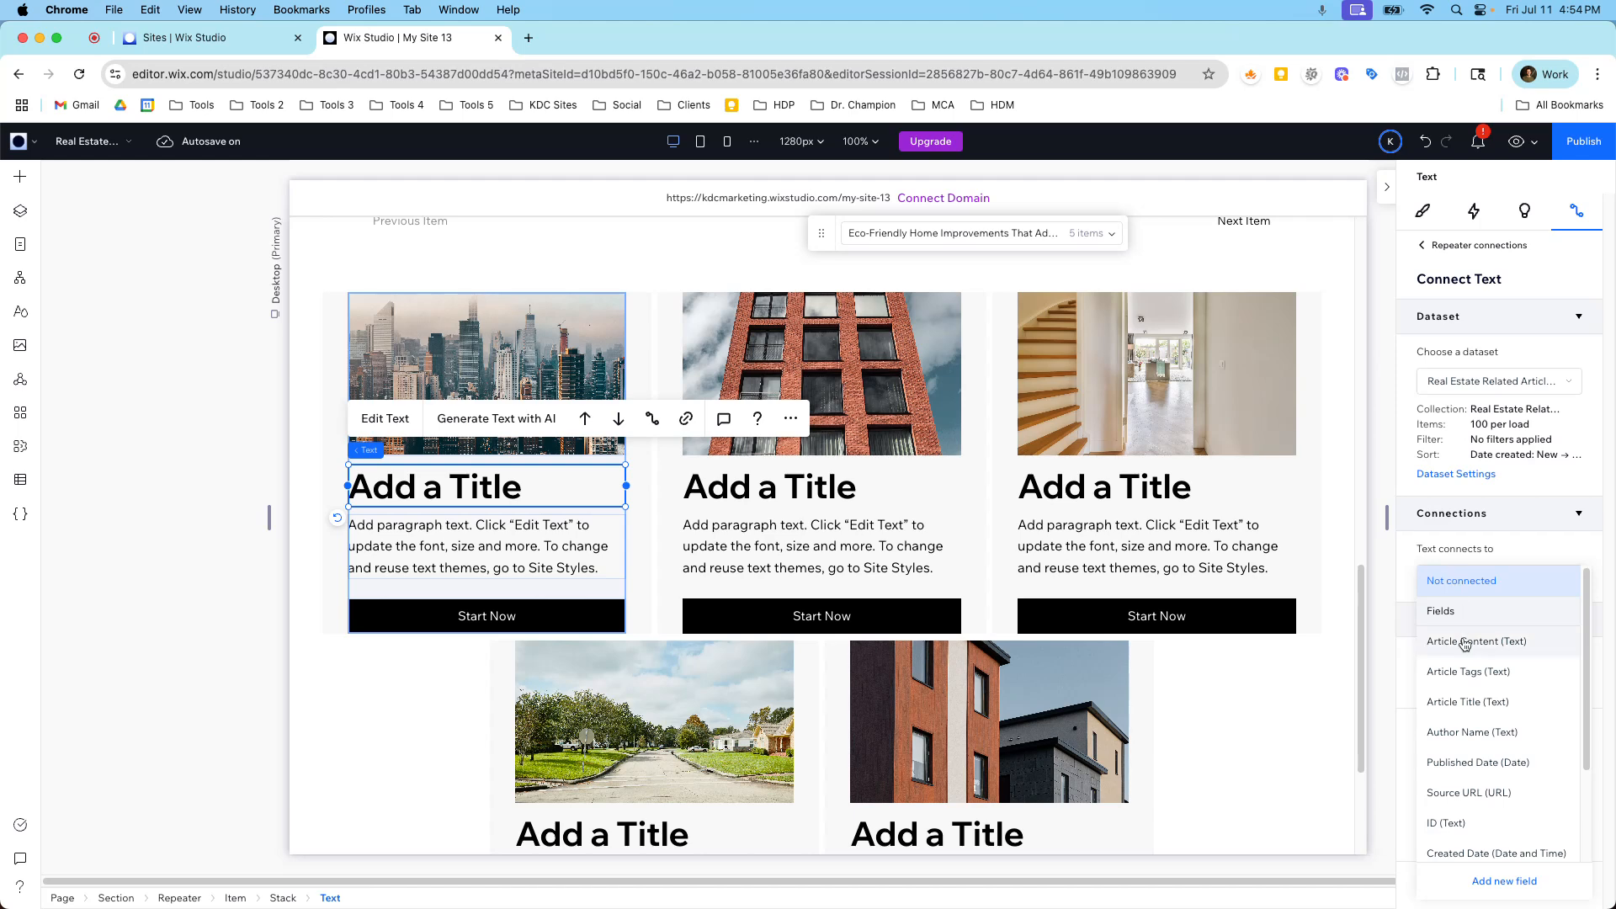
pyautogui.click(1462, 701)
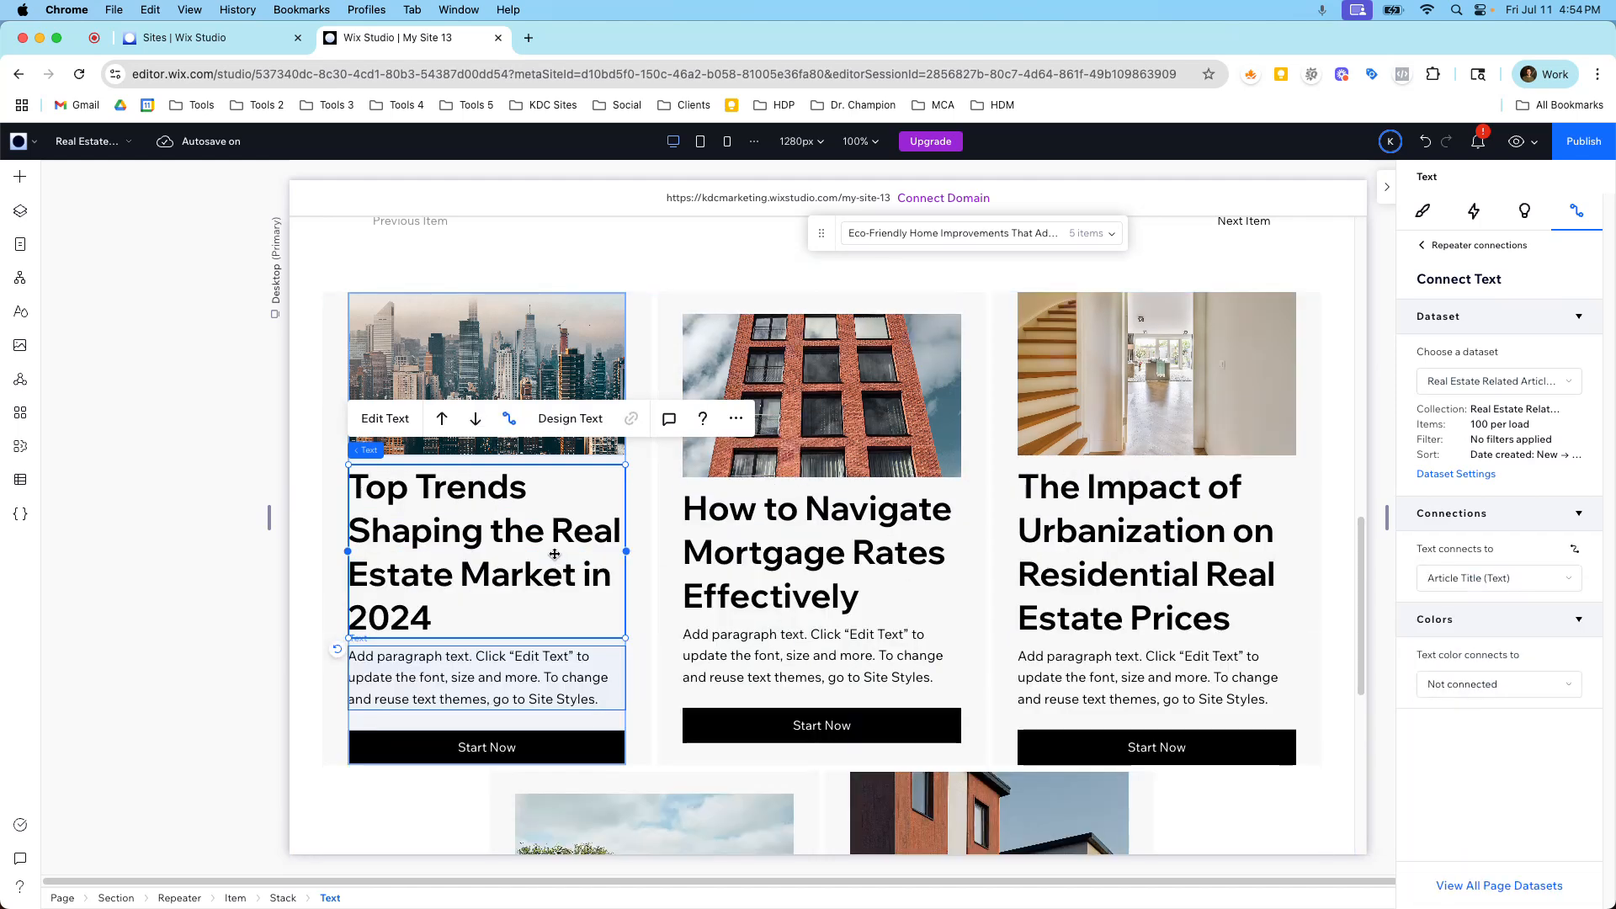
# Step: Connect the paragraph text below the title to the Author Name field
pyautogui.click(543, 673)
pyautogui.click(1476, 592)
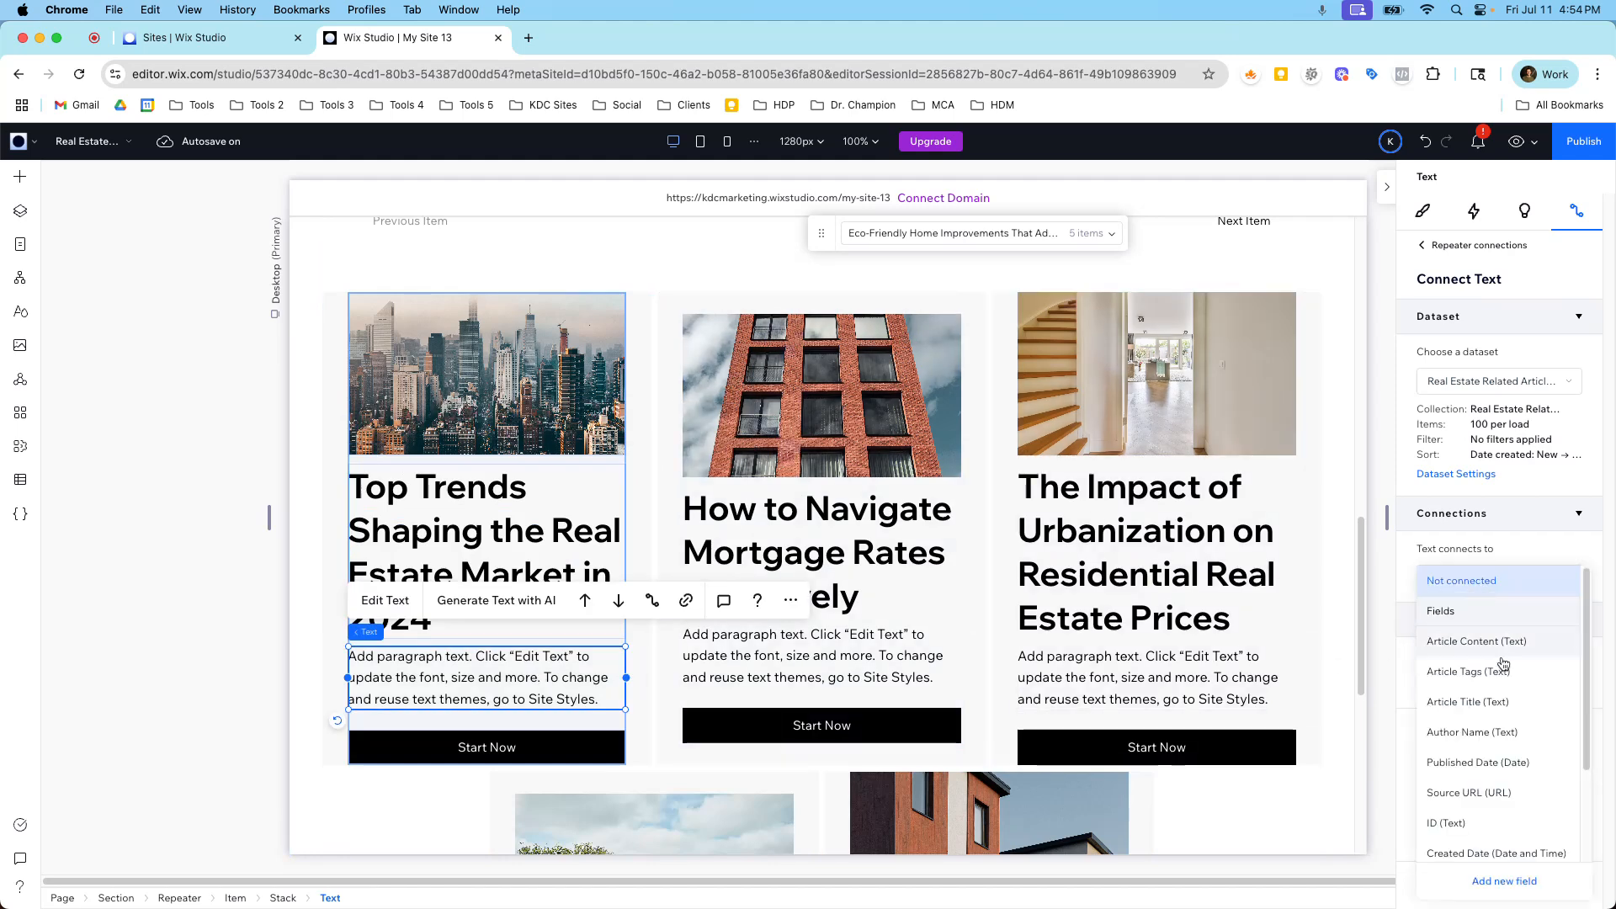
pyautogui.click(1503, 701)
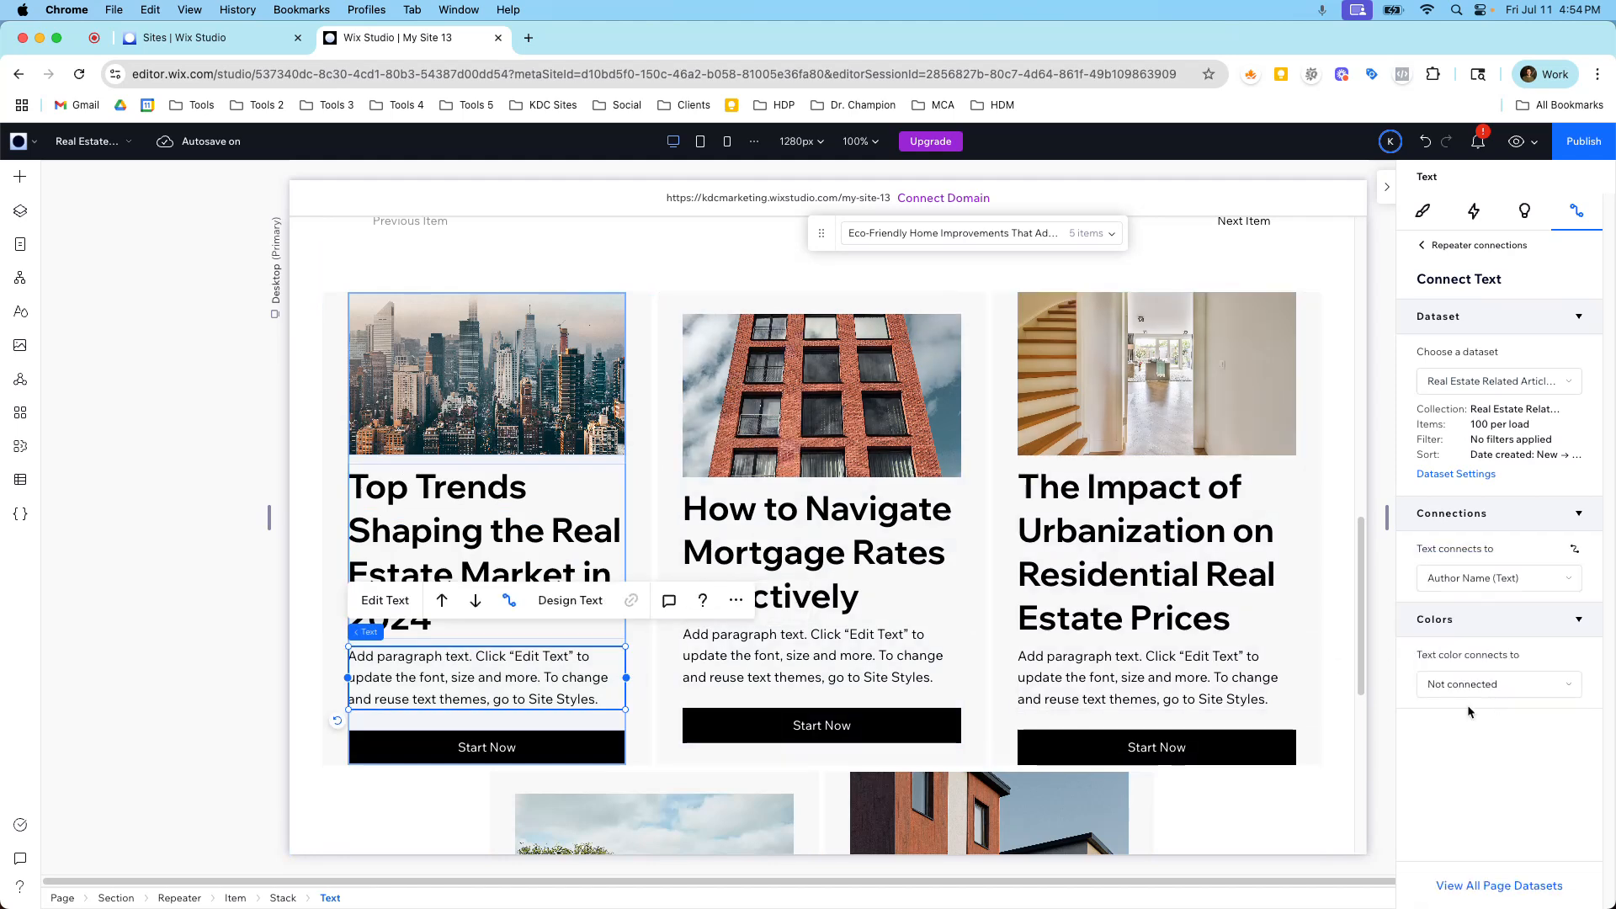
# Step: Change the repeater button's text to "Learn More"
pyautogui.scroll(-1, 825, 662)
pyautogui.scroll(-1, 825, 661)
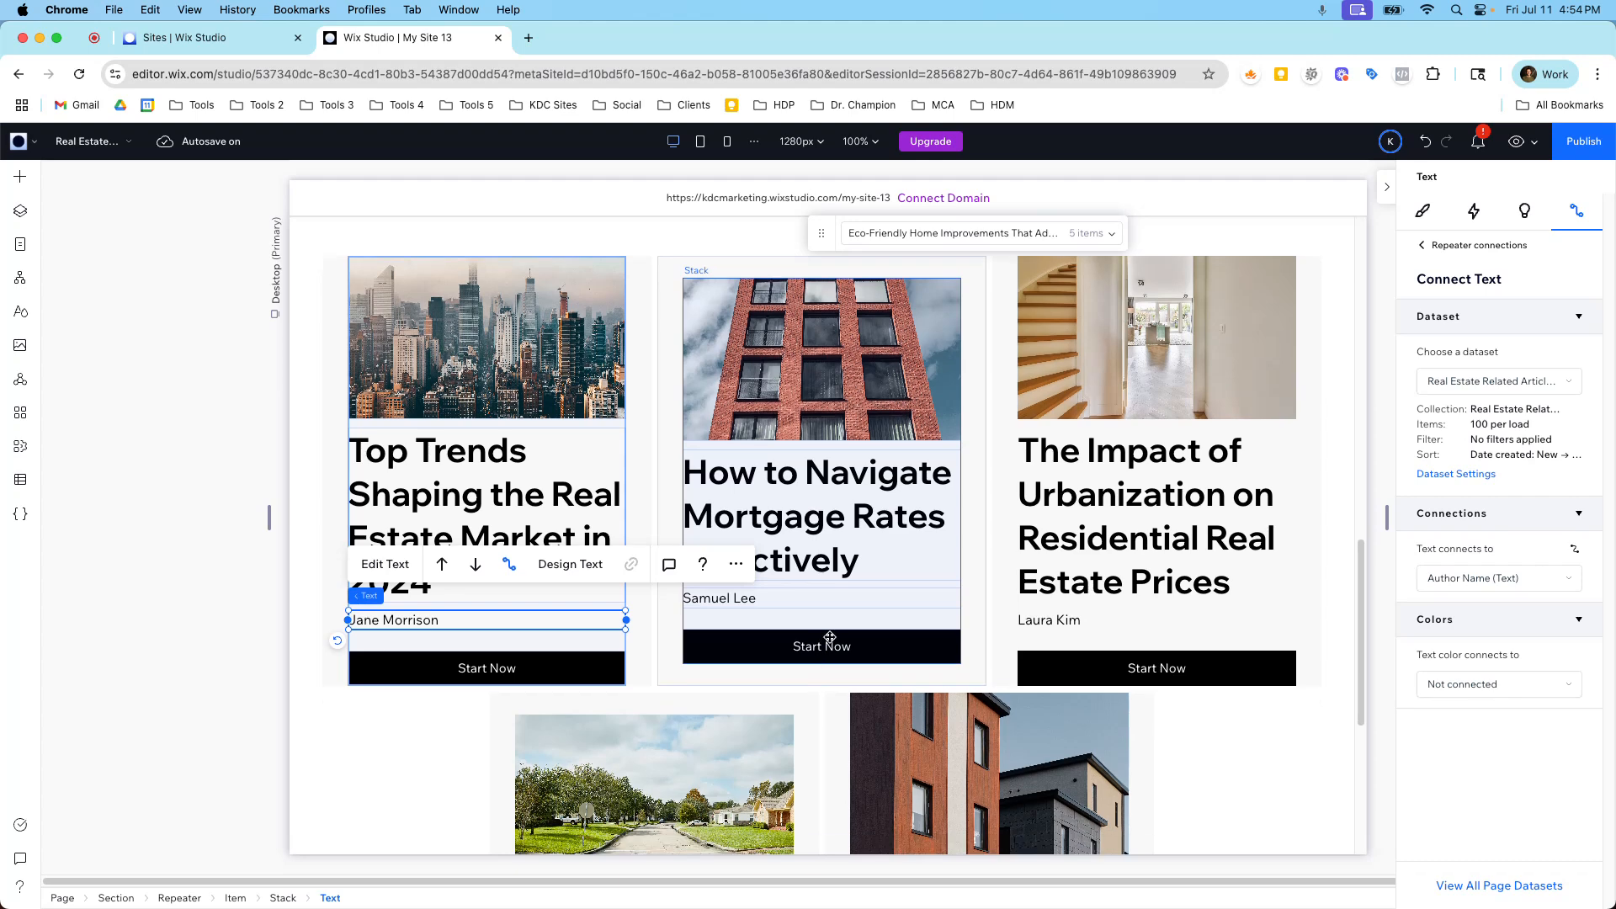
pyautogui.click(836, 645)
pyautogui.click(783, 647)
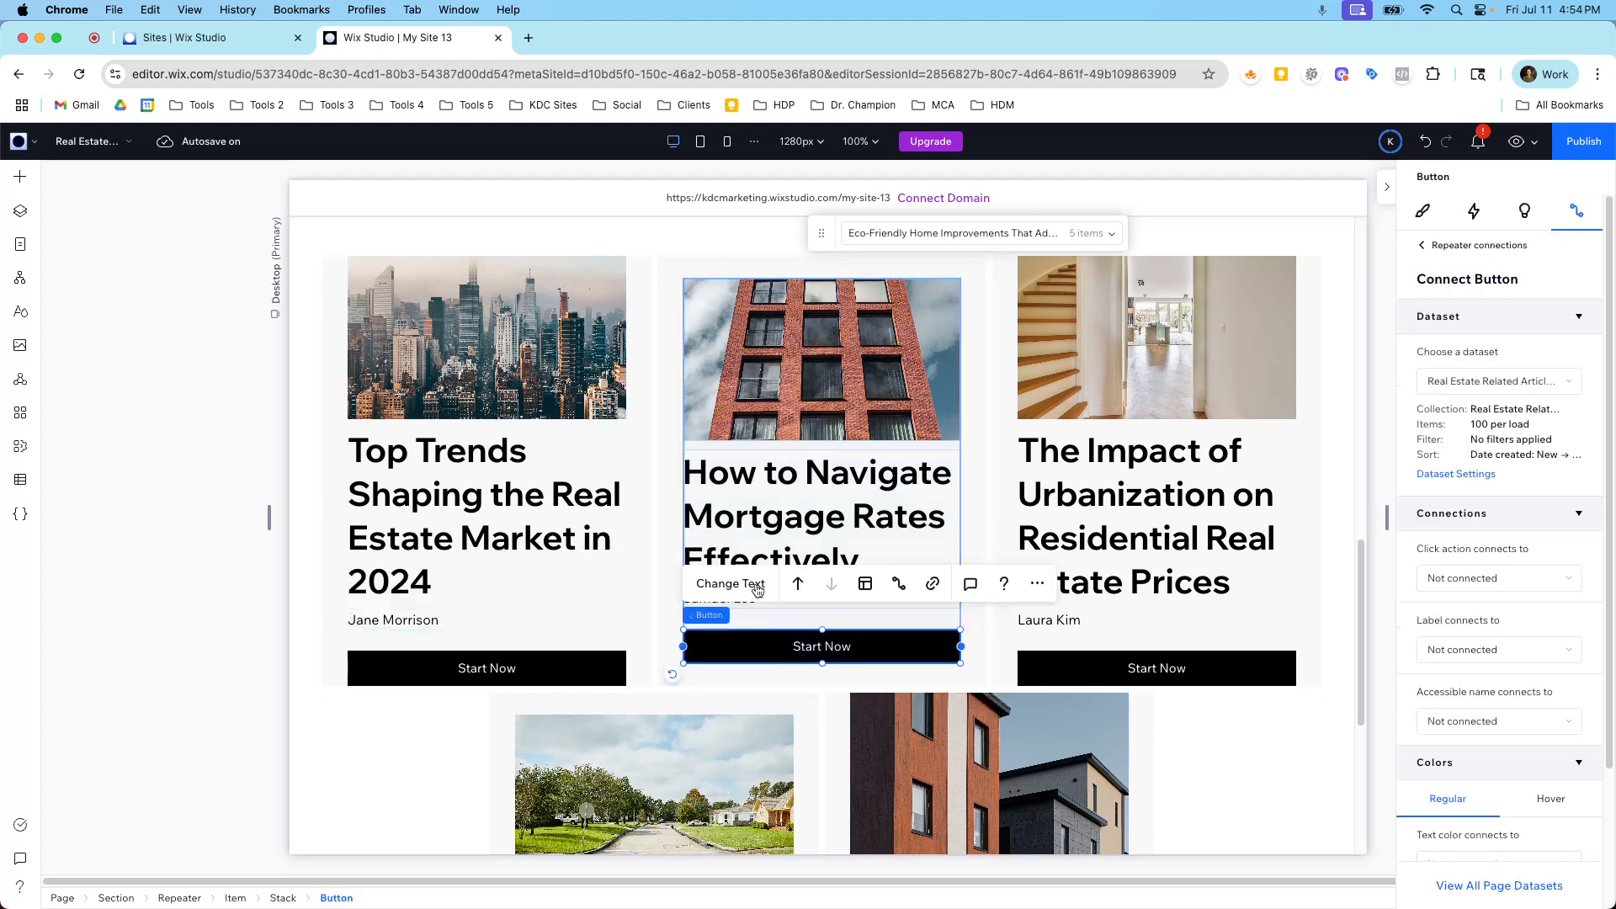
pyautogui.click(756, 587)
pyautogui.write('Learn')
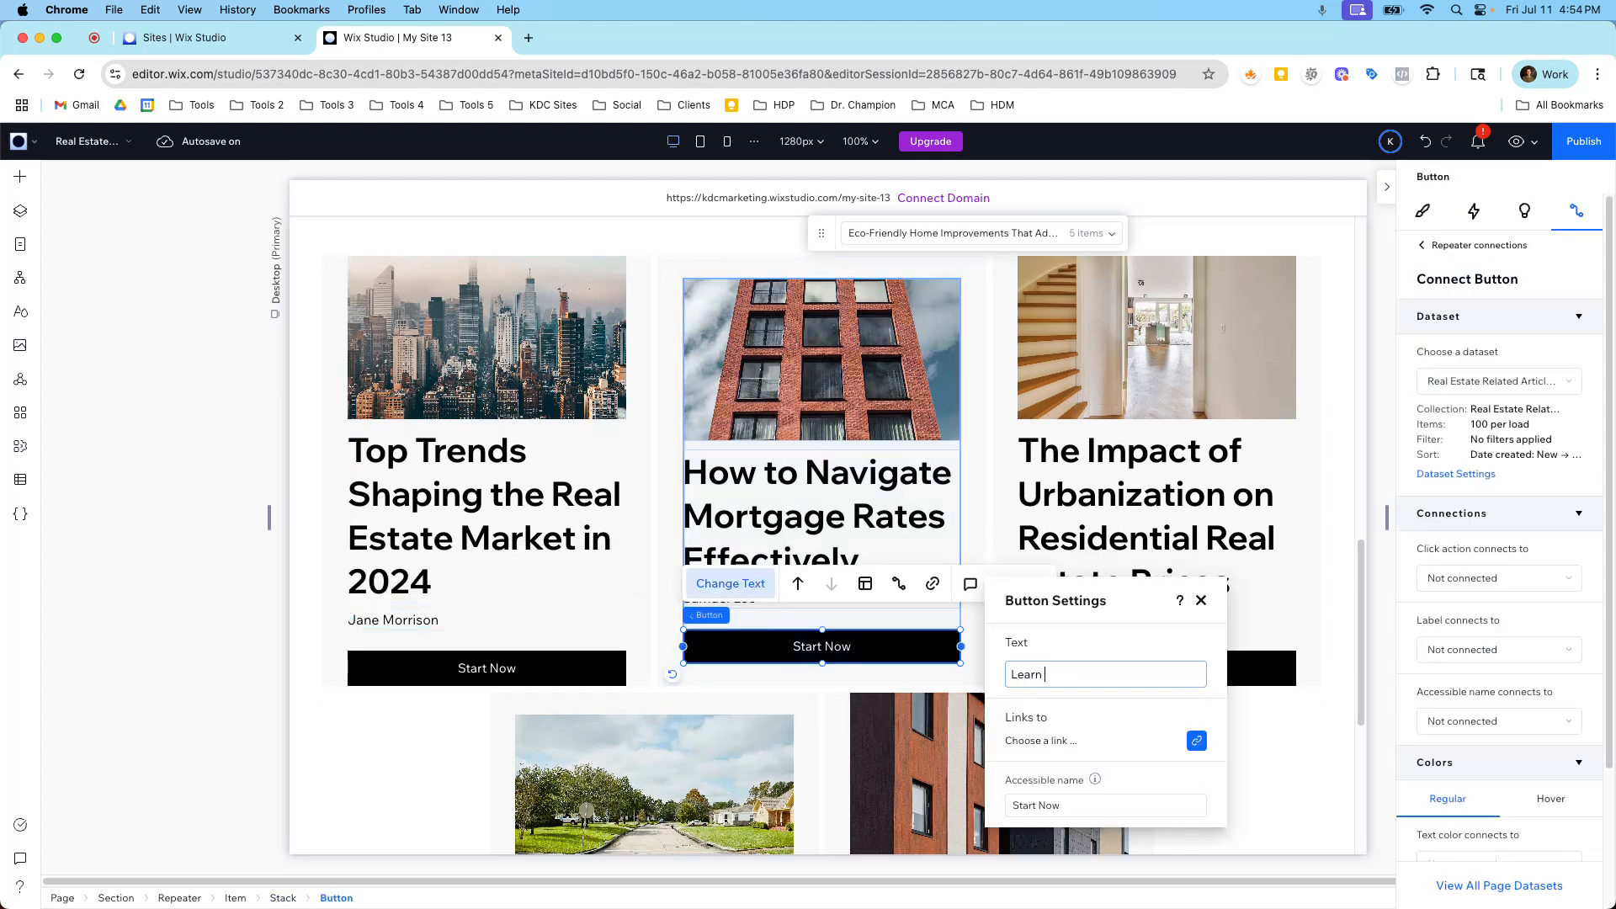
pyautogui.write(' More')
pyautogui.press('Return')
# Step: Connect the click action of the Learn More button to the Source URL field
pyautogui.click(1469, 580)
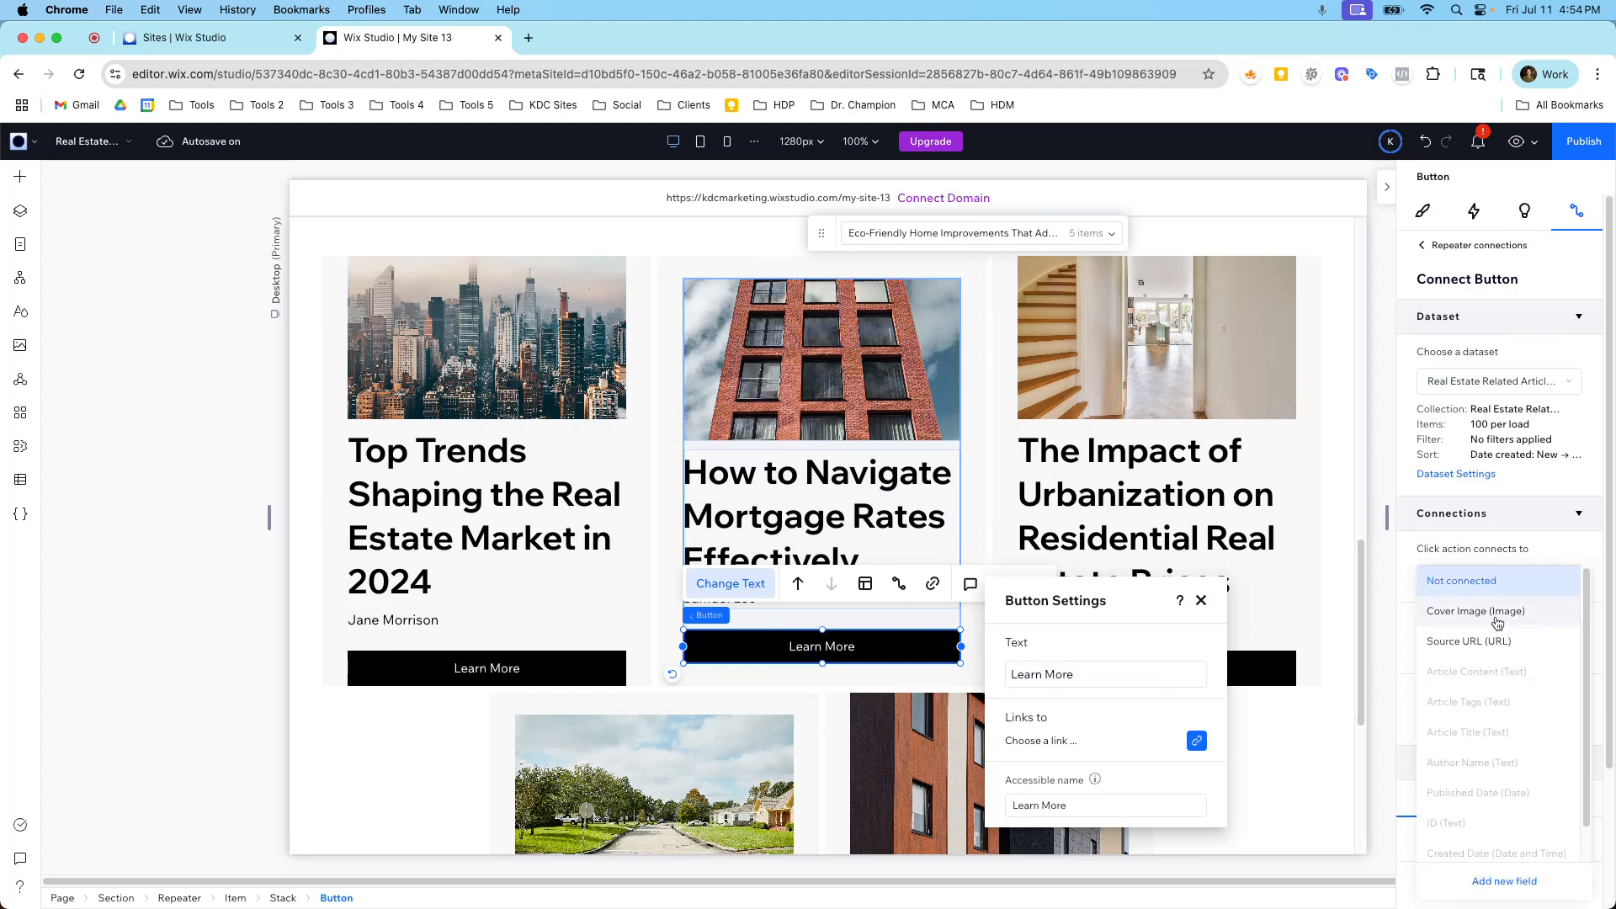
pyautogui.click(1497, 643)
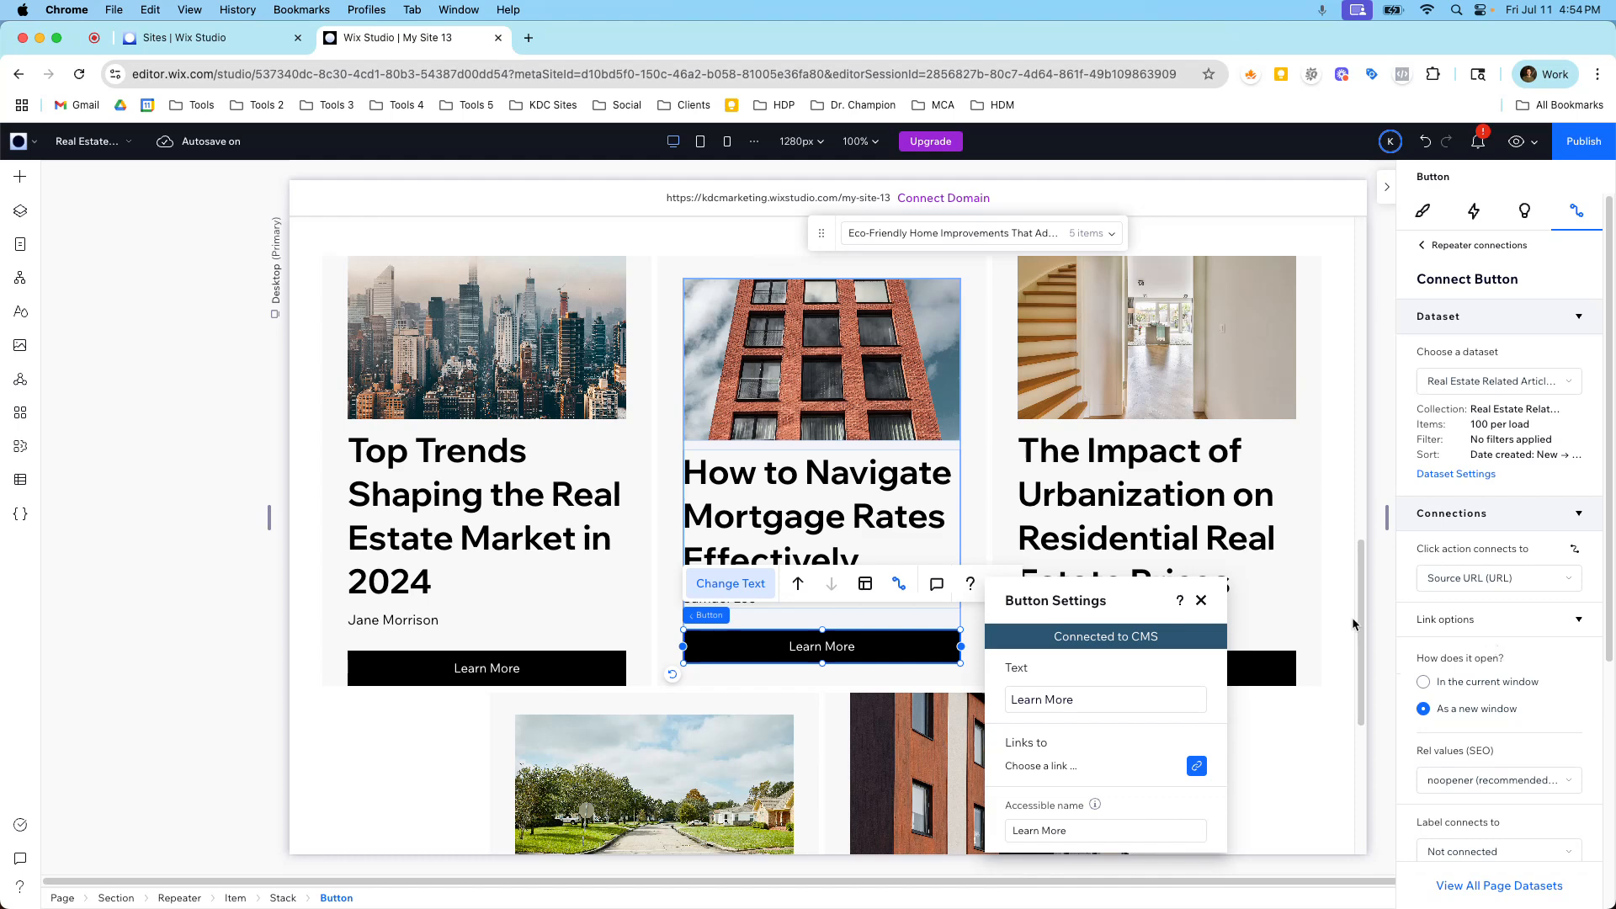
pyautogui.click(1233, 514)
# Step: Look over the connected related-article cards and the main article content above them
pyautogui.scroll(-3, 872, 626)
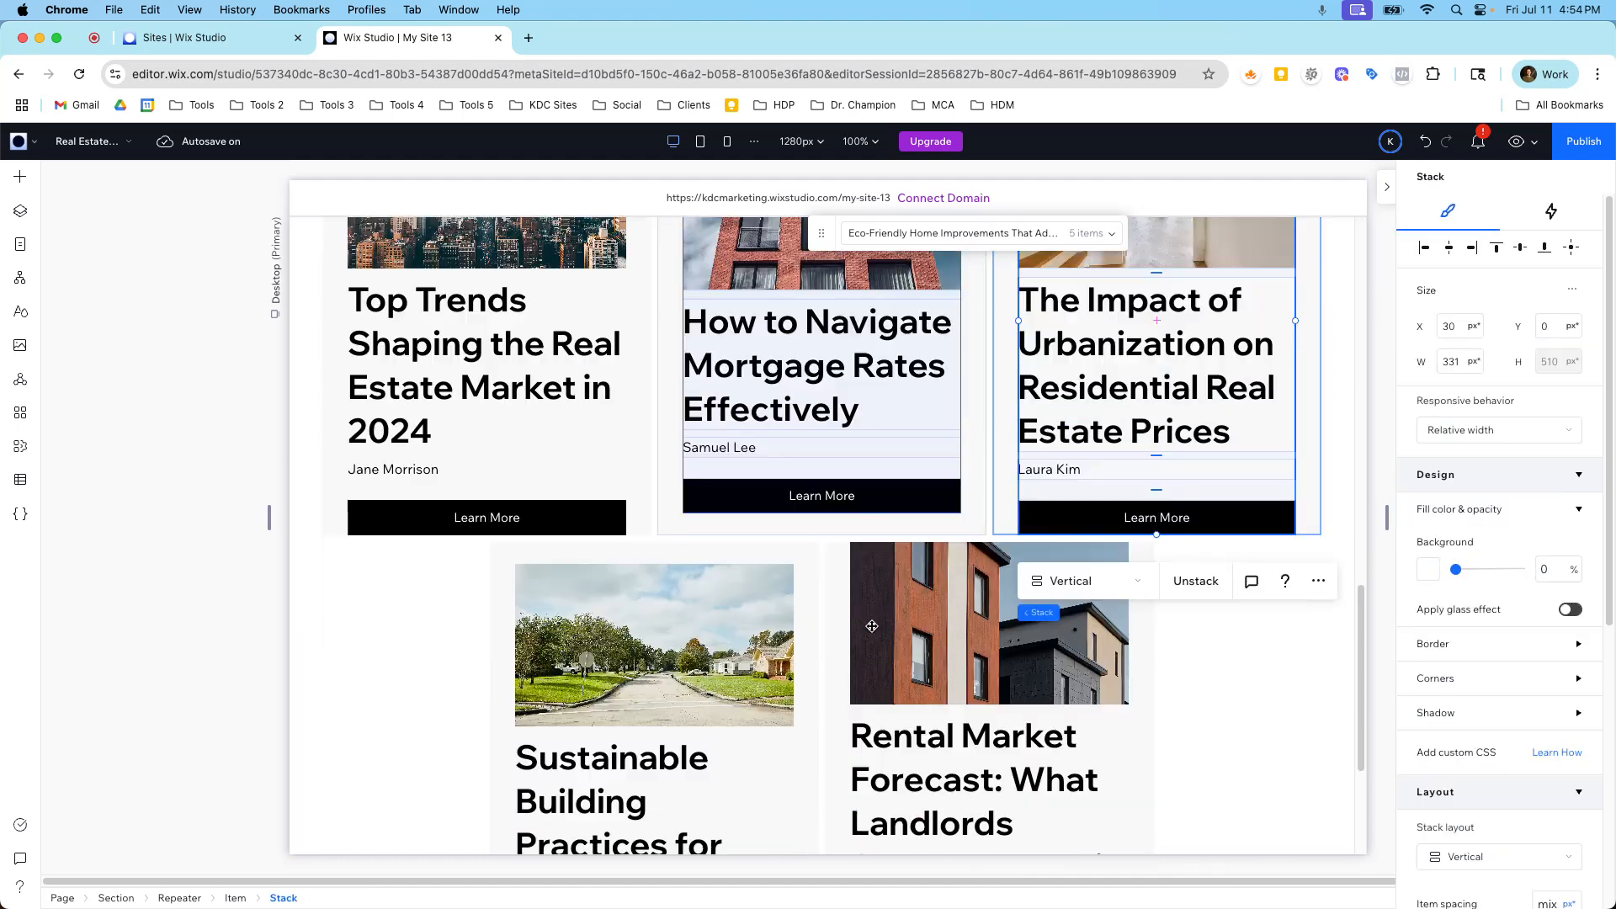
pyautogui.scroll(4, 872, 626)
pyautogui.scroll(-4, 842, 572)
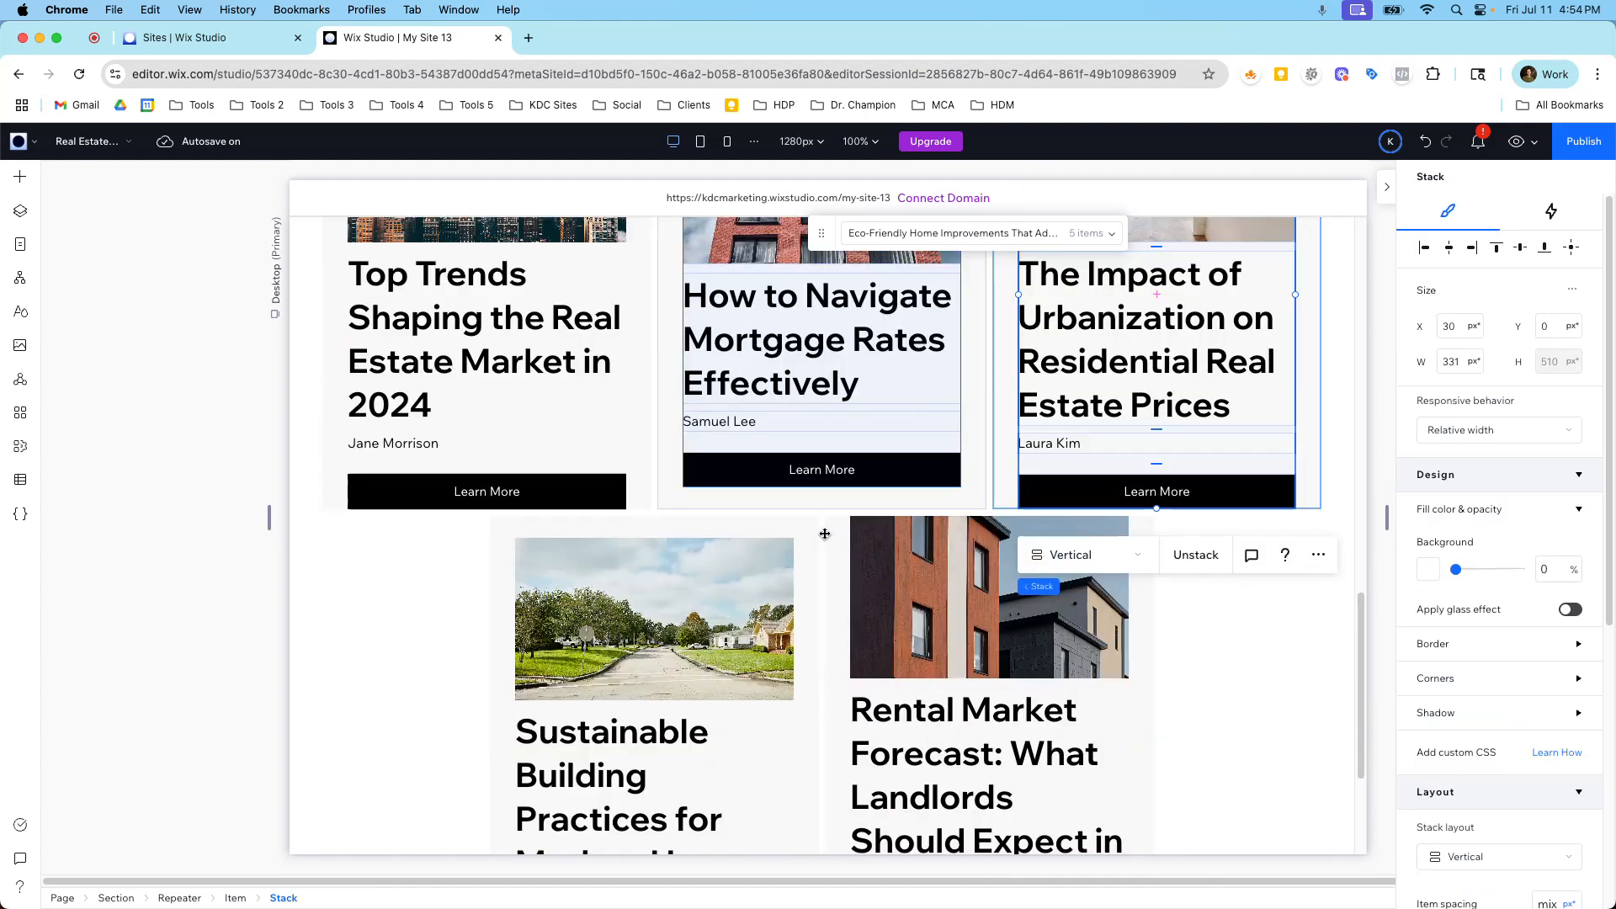
pyautogui.scroll(7, 825, 534)
pyautogui.scroll(-4, 825, 533)
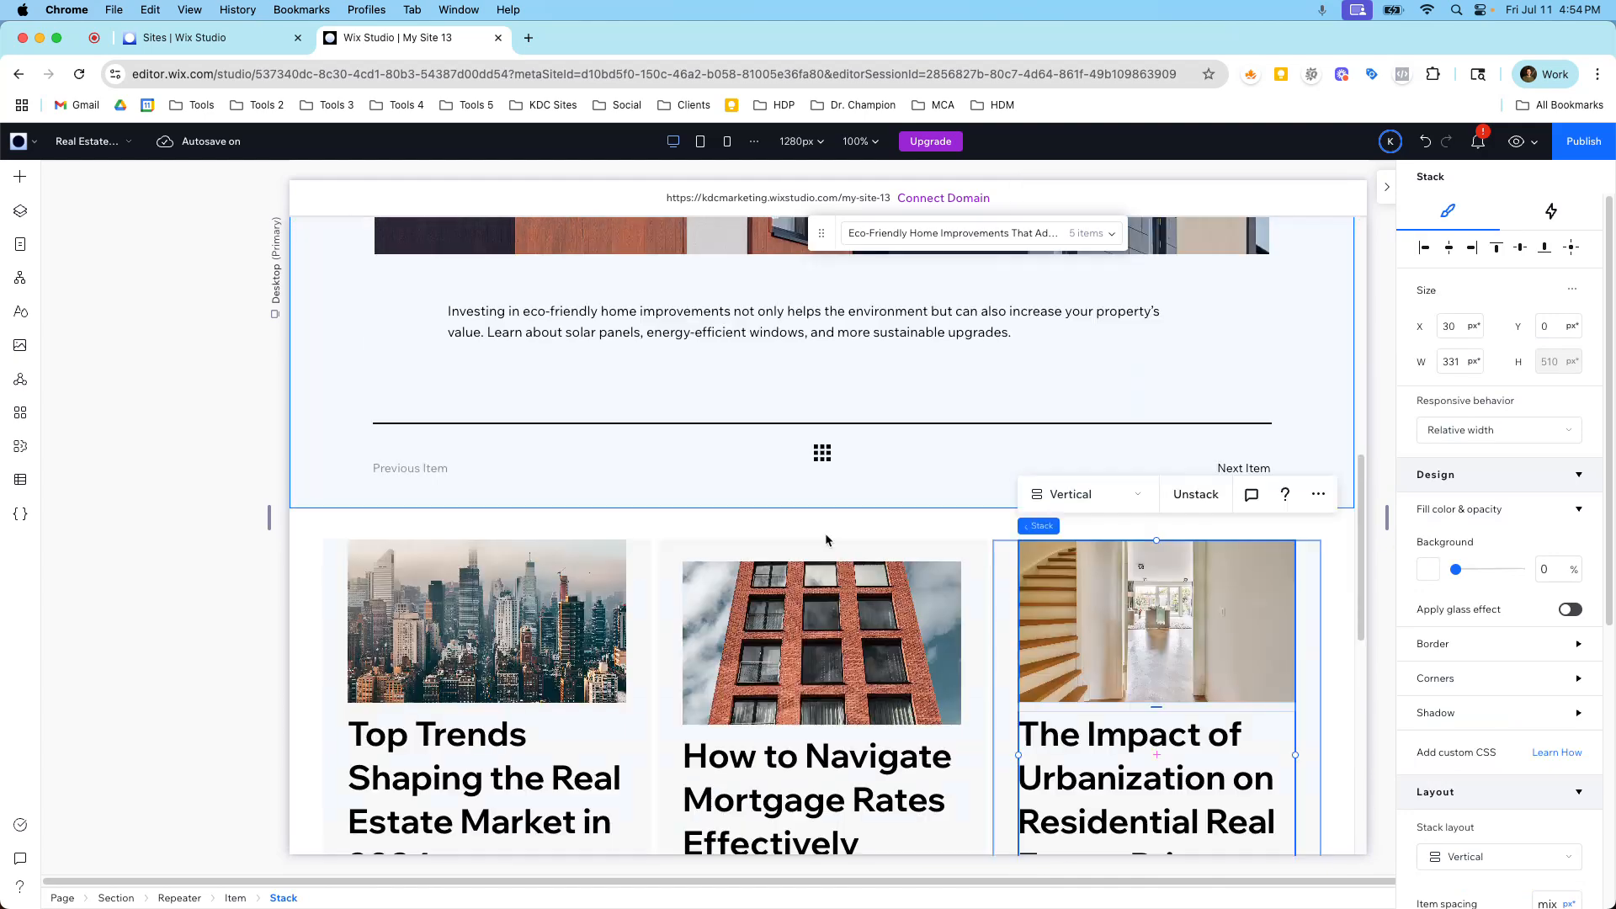
pyautogui.scroll(6, 826, 542)
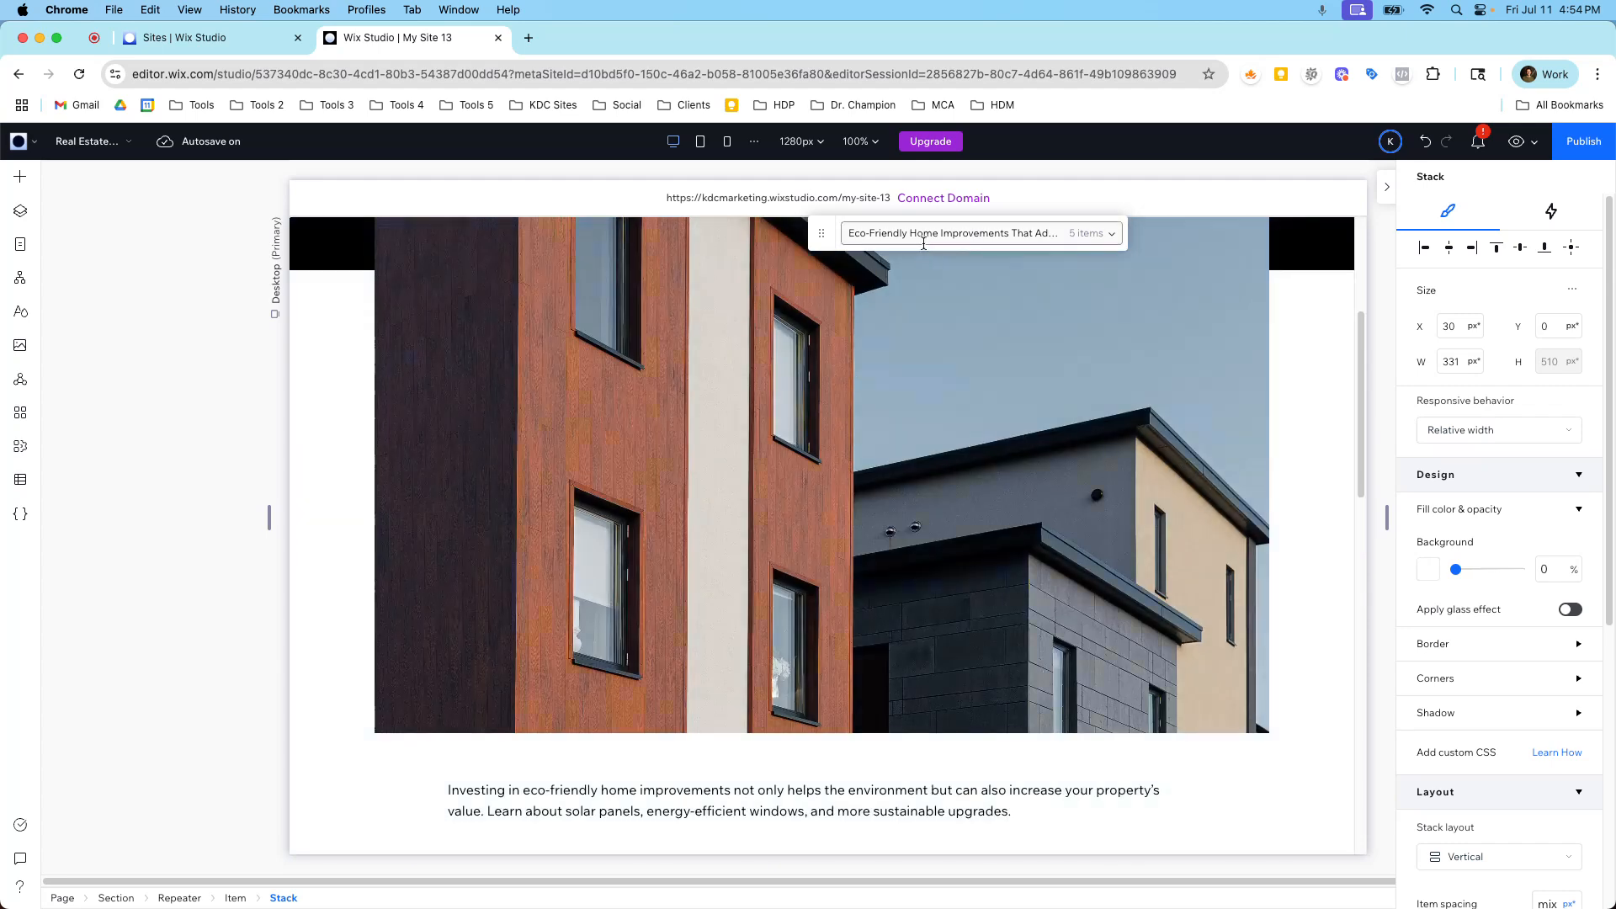
# Step: Add a Multi-Reference field to the Real Estate Articles collection, with Real Estate Related Articles as the referenced collection
pyautogui.click(21, 482)
pyautogui.click(104, 221)
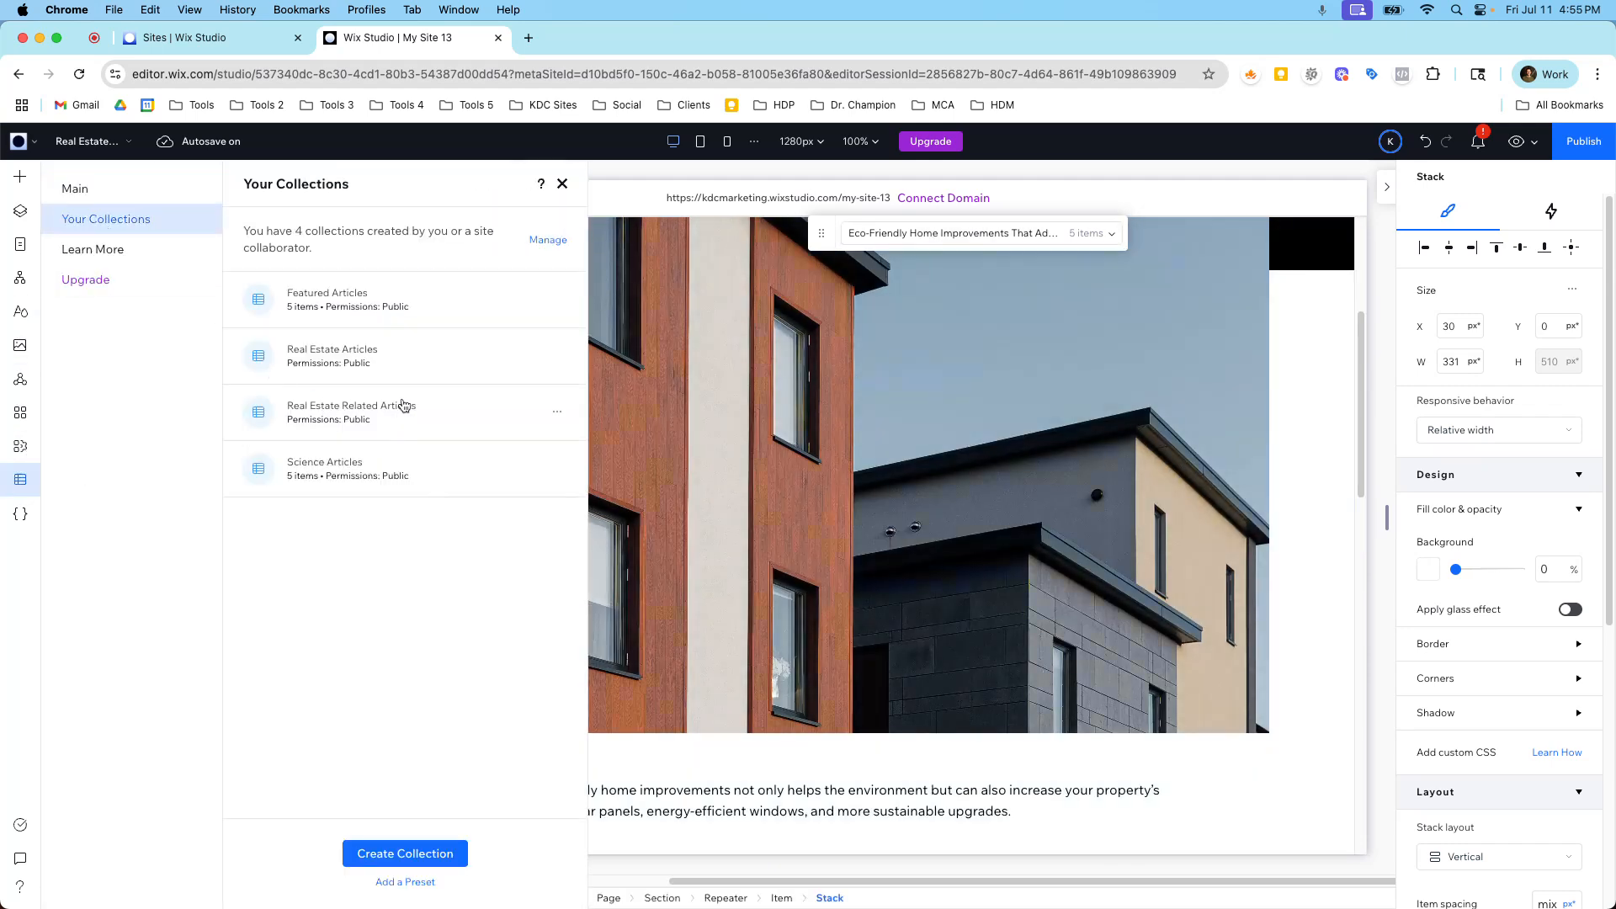
pyautogui.click(381, 359)
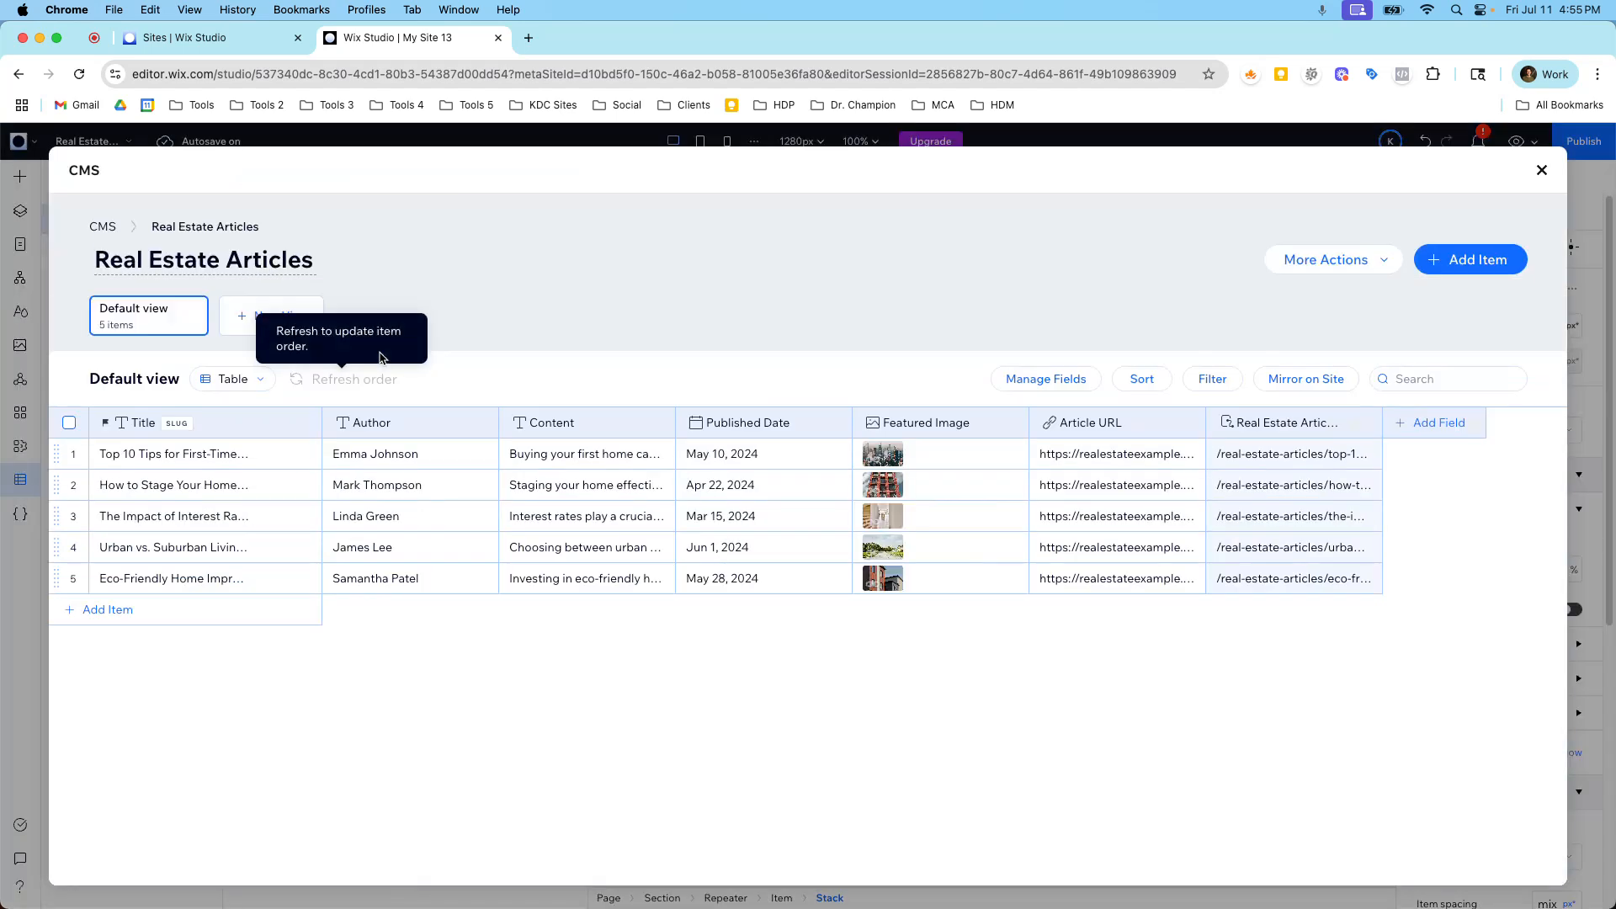
pyautogui.click(1431, 430)
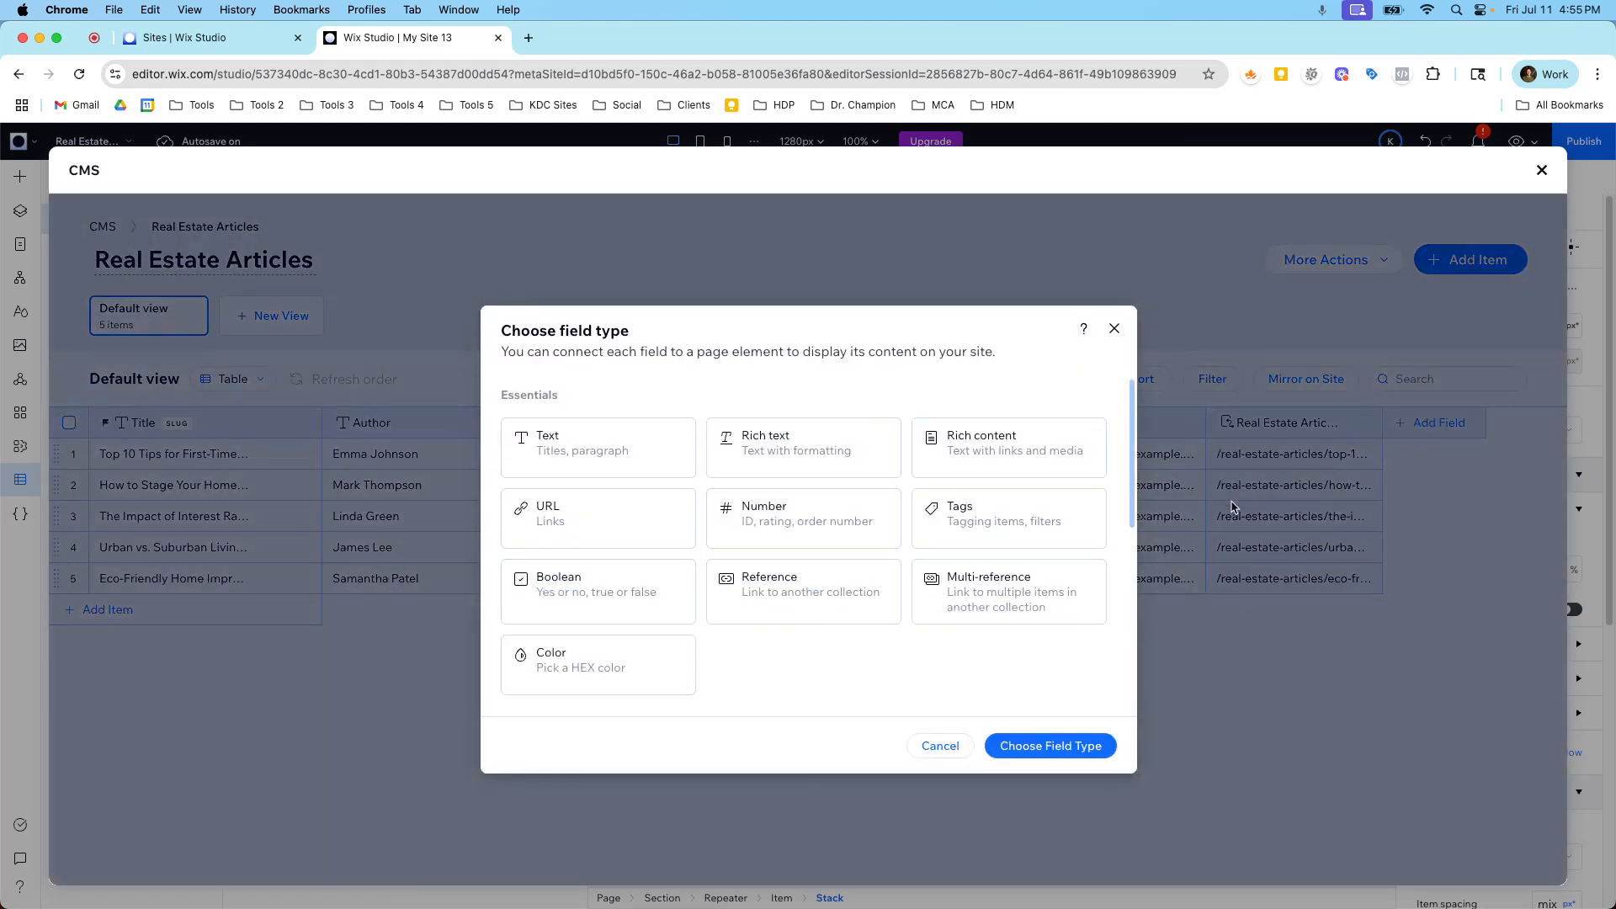
pyautogui.scroll(-2, 1044, 528)
pyautogui.click(1025, 510)
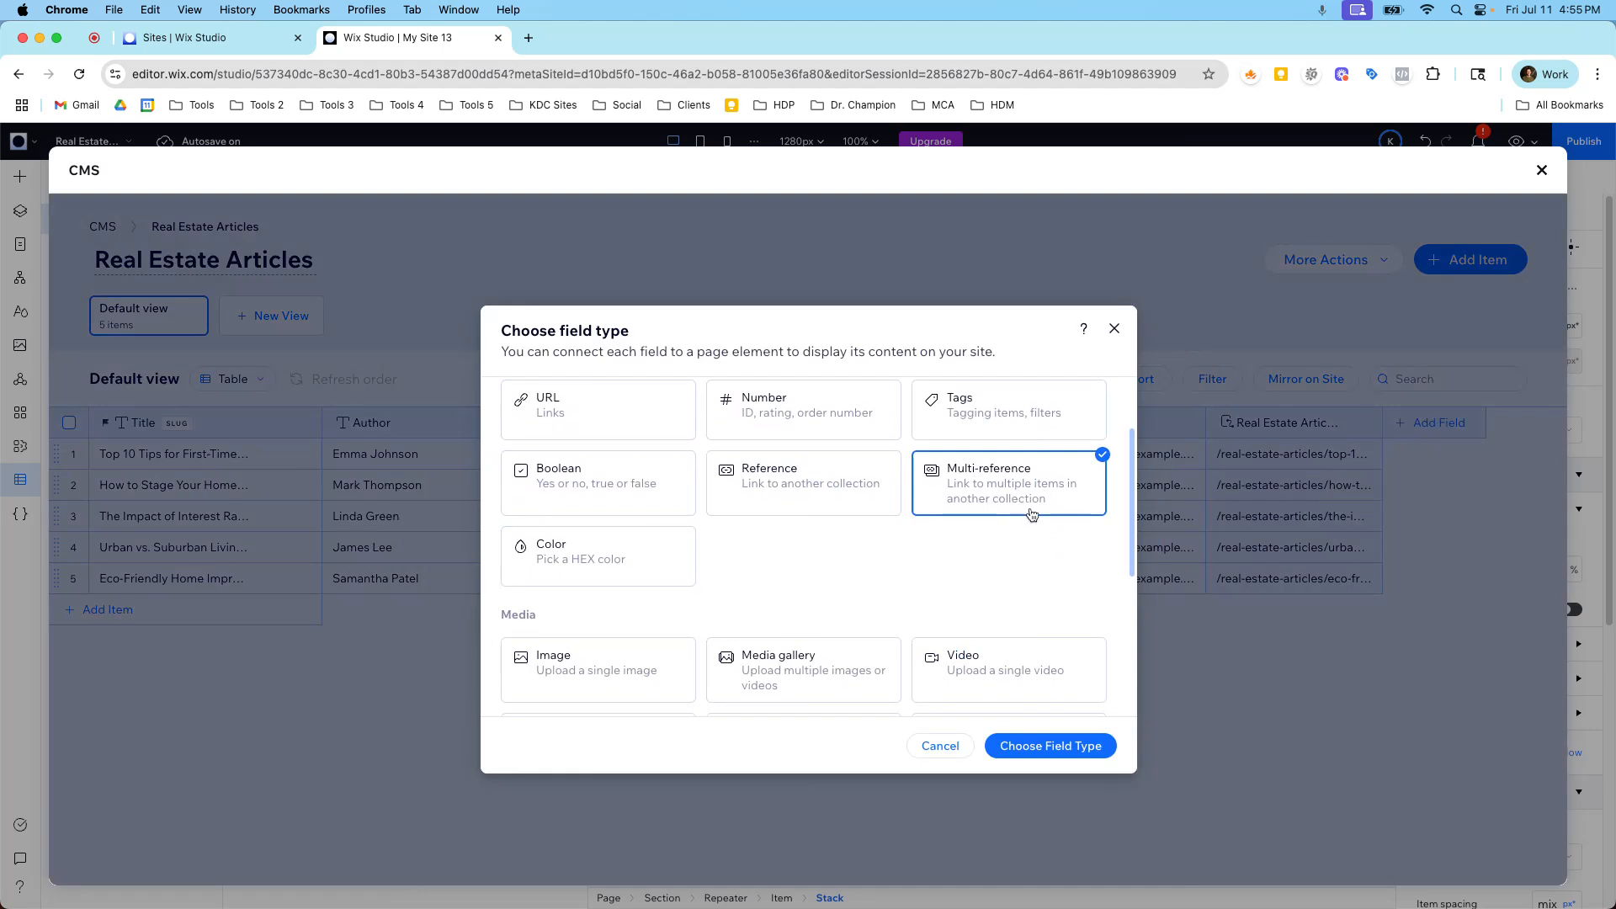
pyautogui.click(1066, 752)
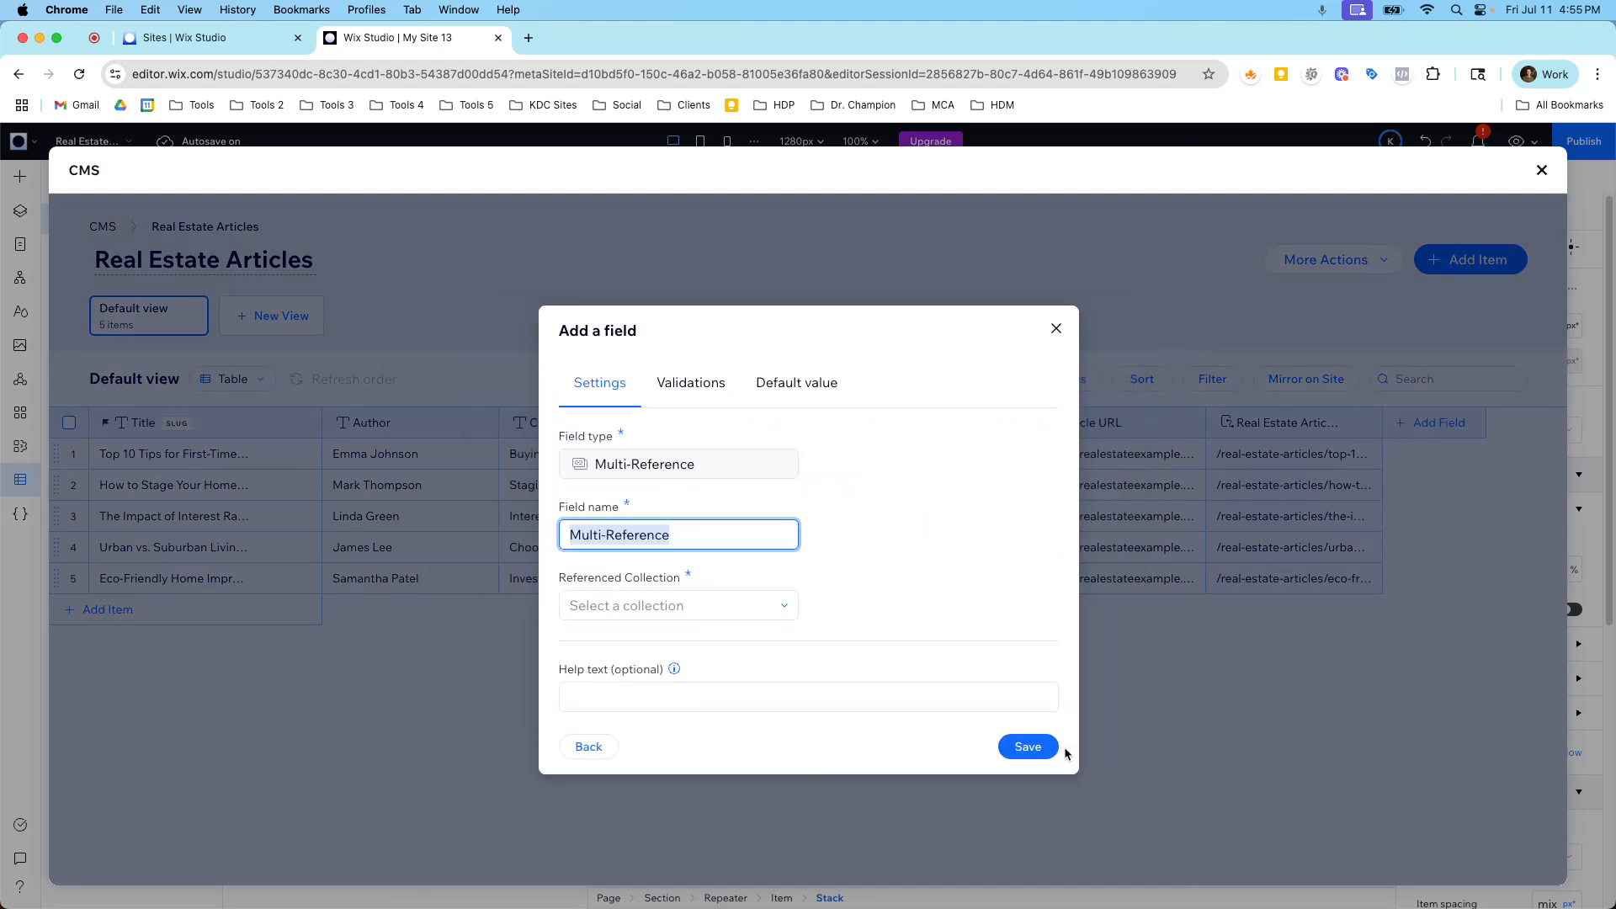
pyautogui.click(780, 606)
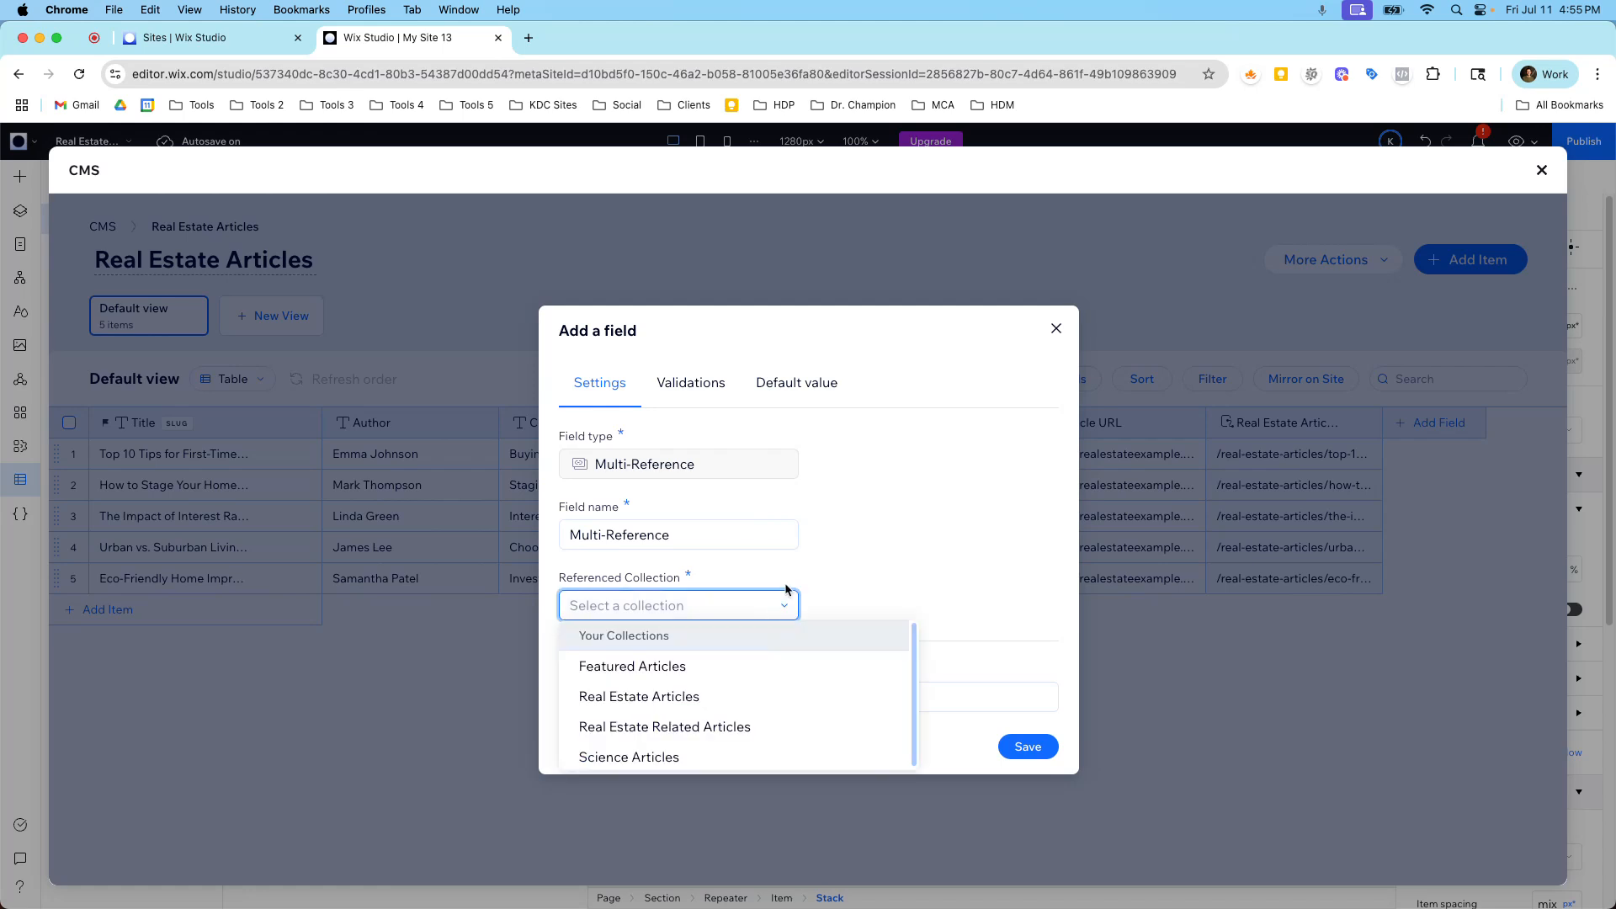
pyautogui.click(770, 725)
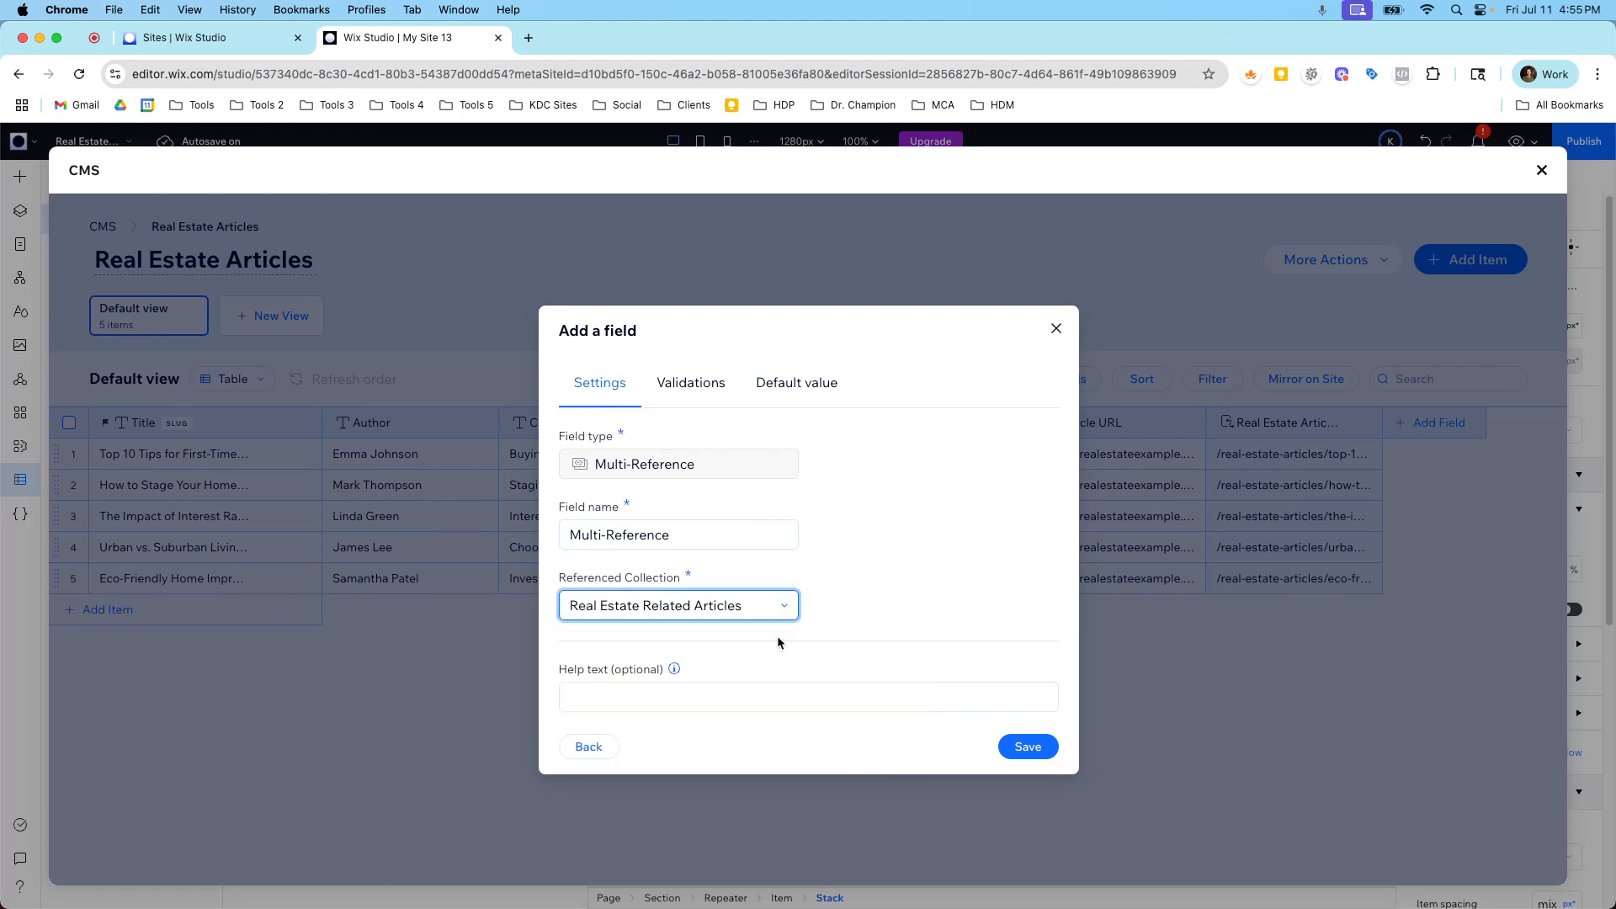
pyautogui.click(1013, 744)
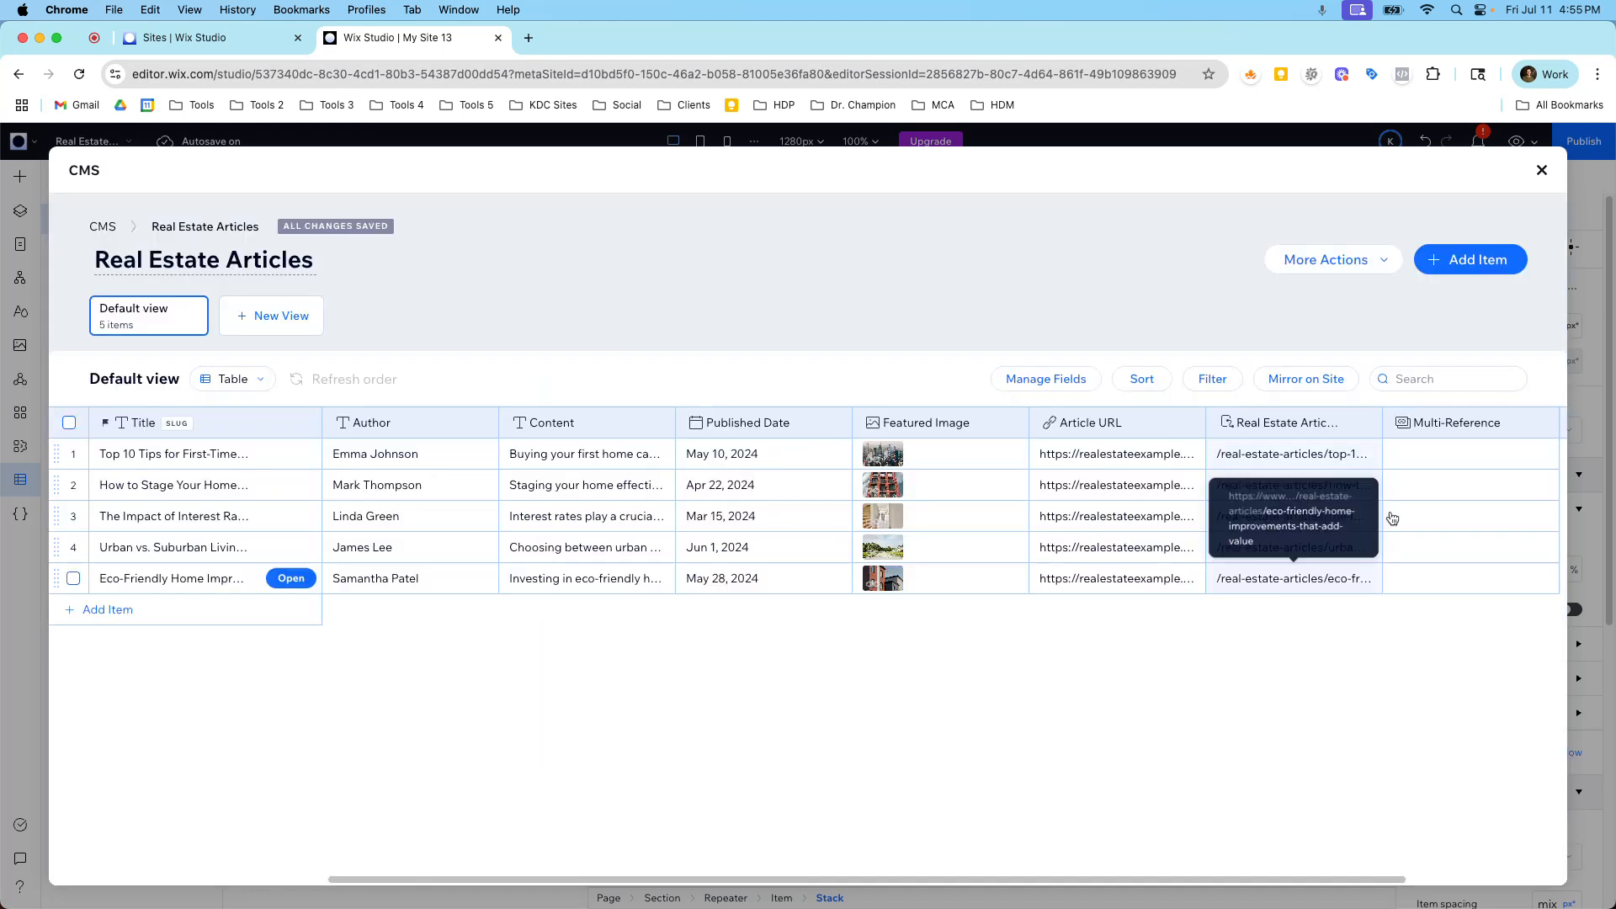
# Step: For the Top 10 Tips article, reference How to Navigate Mortgage Rates Effectively, Rental Market Forecast and Sustainable Building Practices in the Multi-Reference field
pyautogui.click(1422, 459)
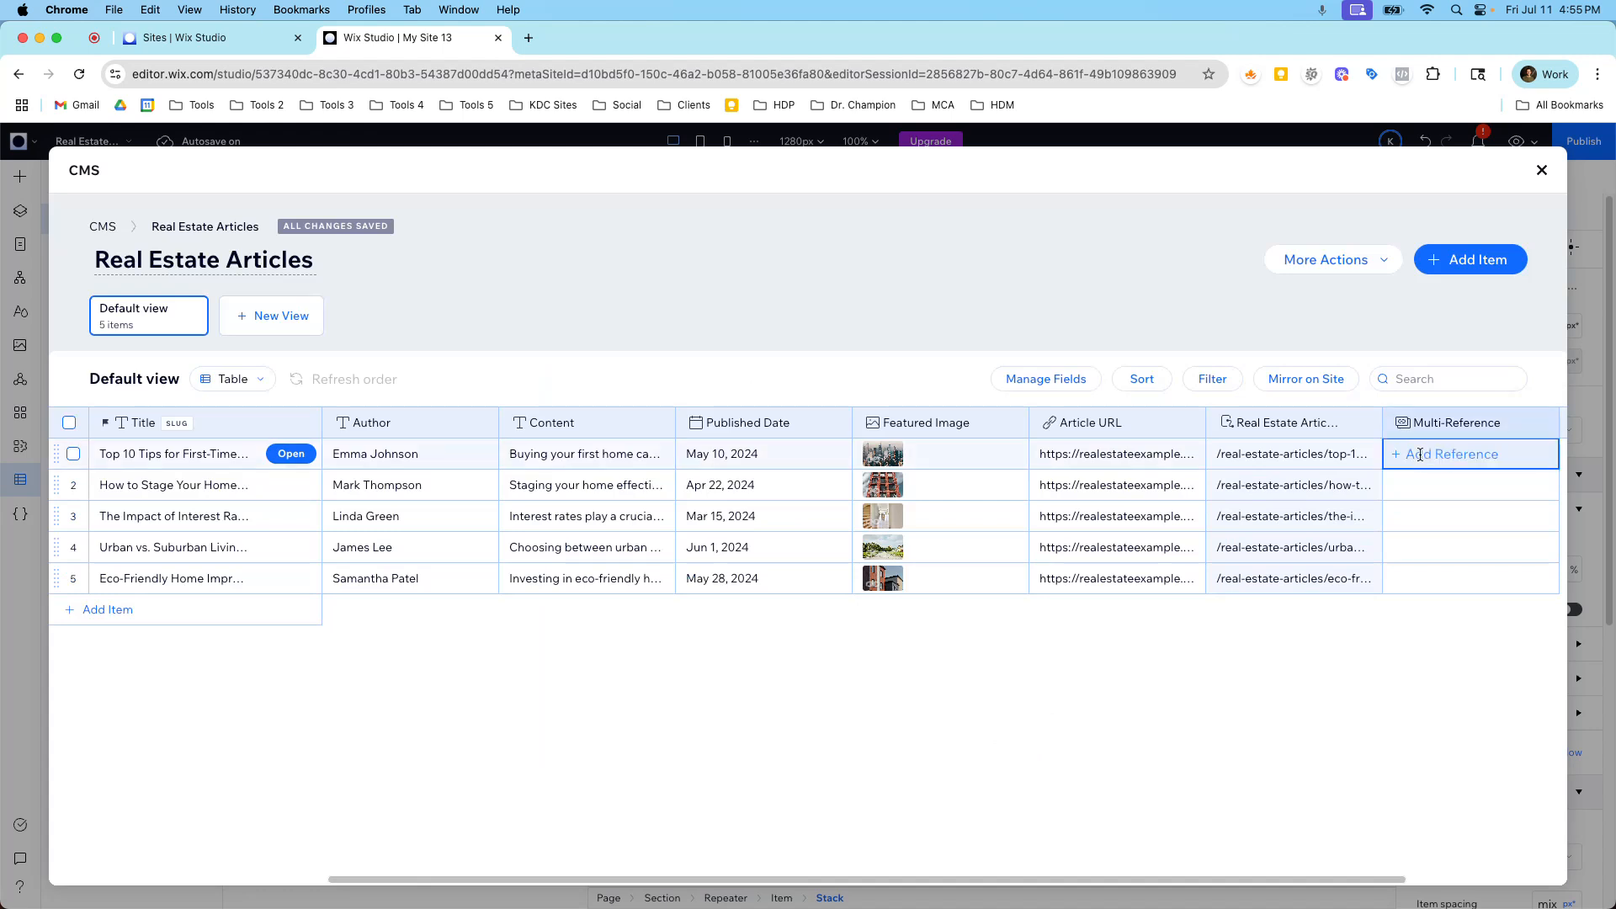
pyautogui.click(1420, 456)
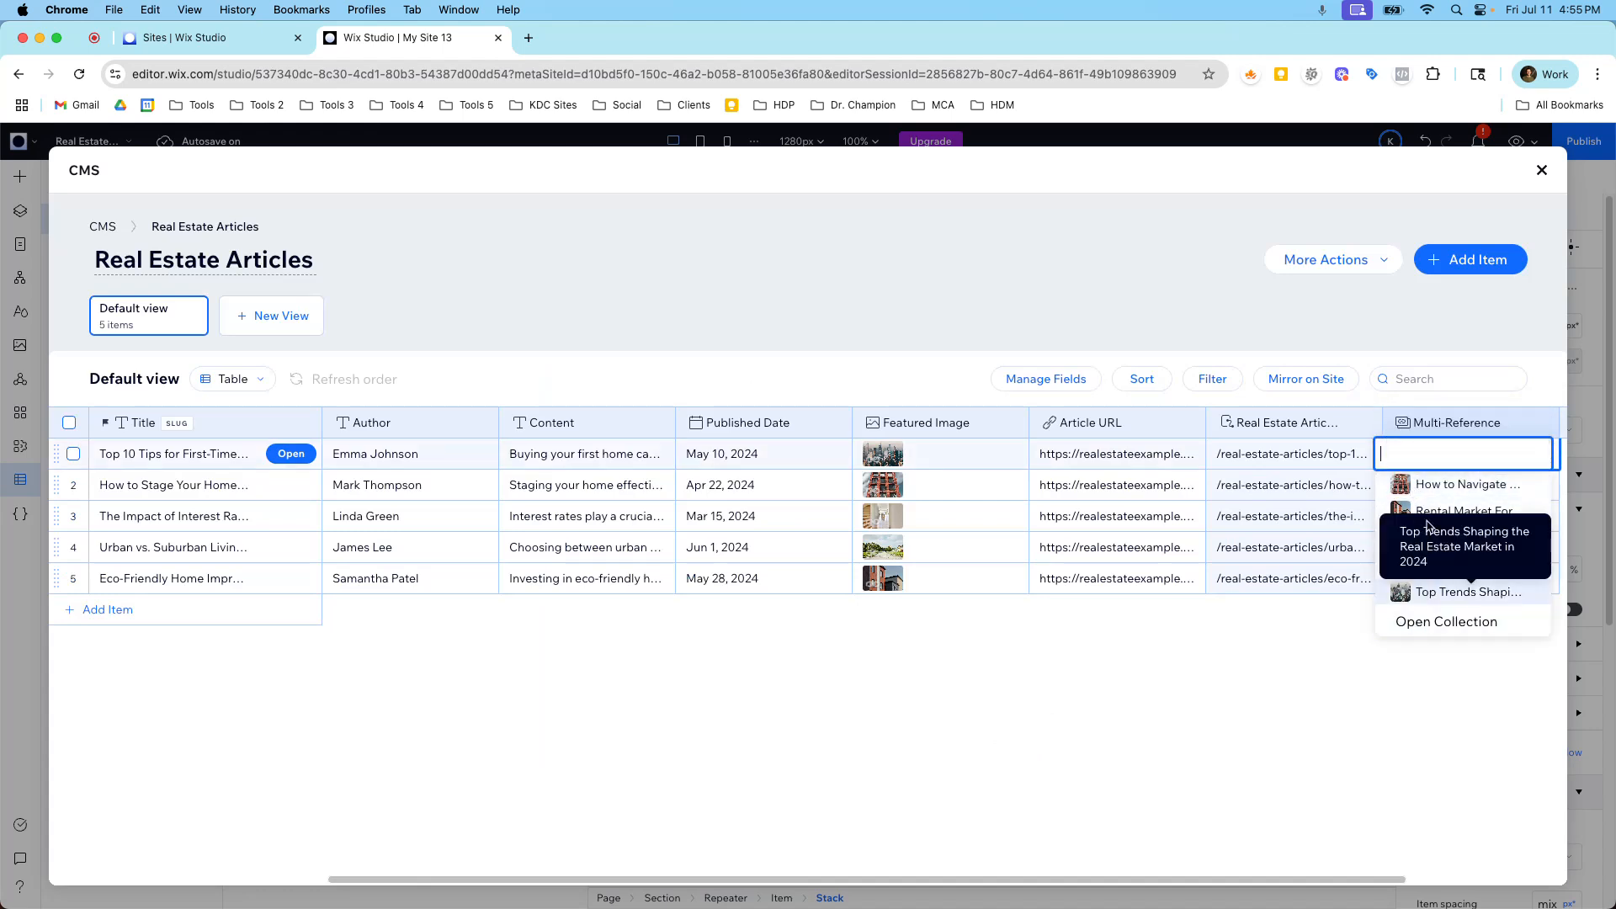
pyautogui.click(1403, 486)
pyautogui.click(1414, 503)
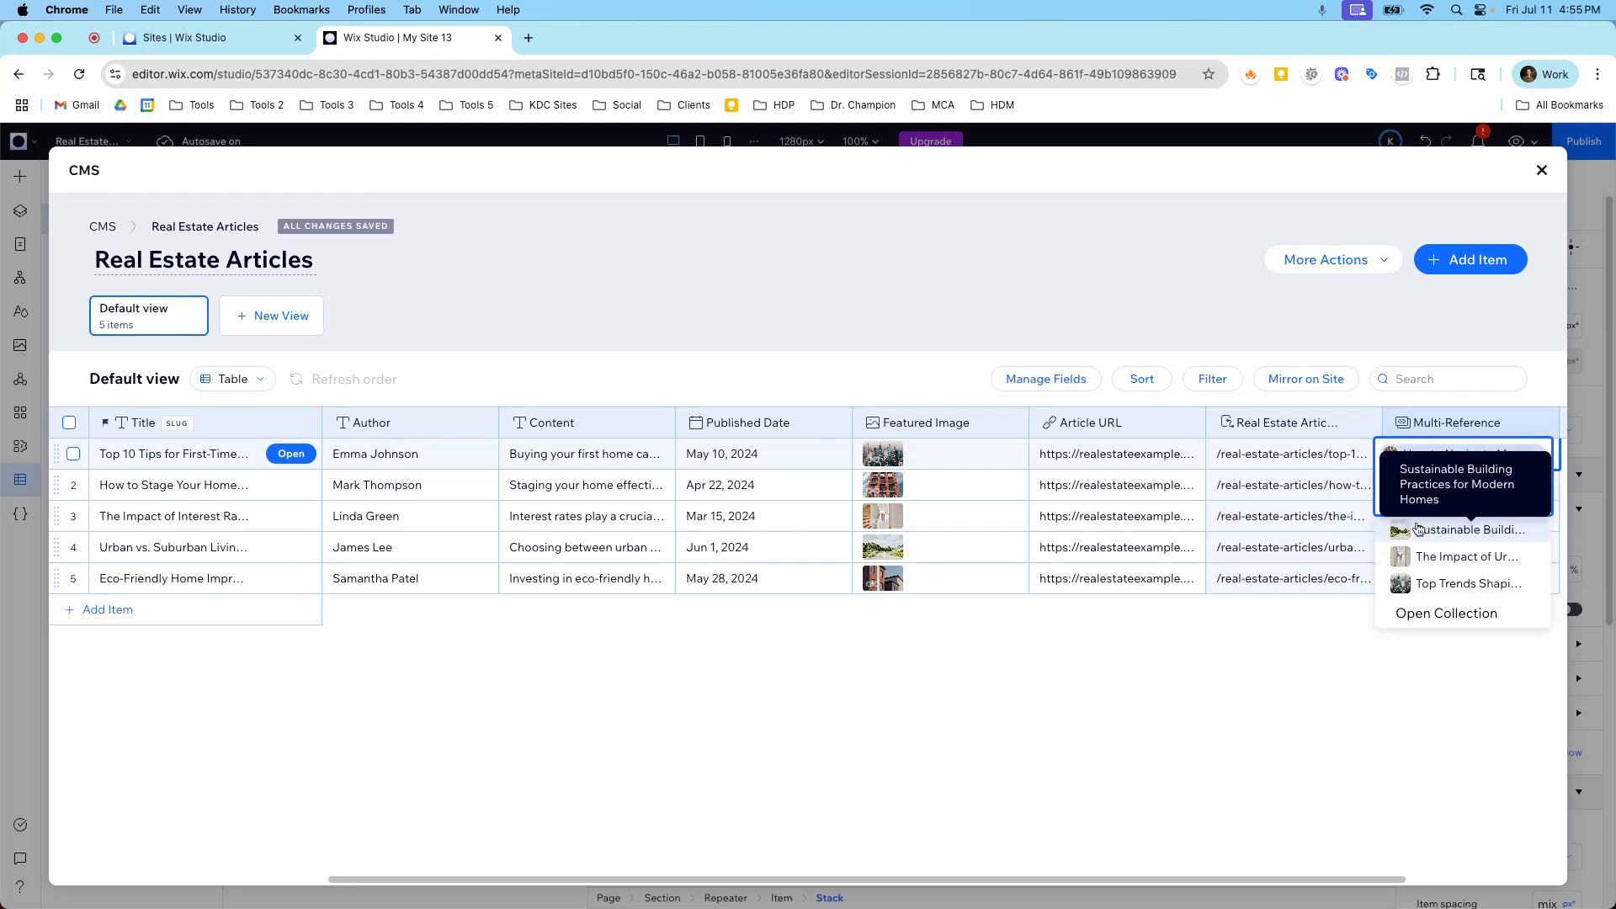
pyautogui.click(1417, 528)
pyautogui.click(1387, 662)
# Step: For the How to Stage Your Home article, reference Top Trends Shaping the Real Estate Market in 2024 in the Multi-Reference field
pyautogui.click(1441, 485)
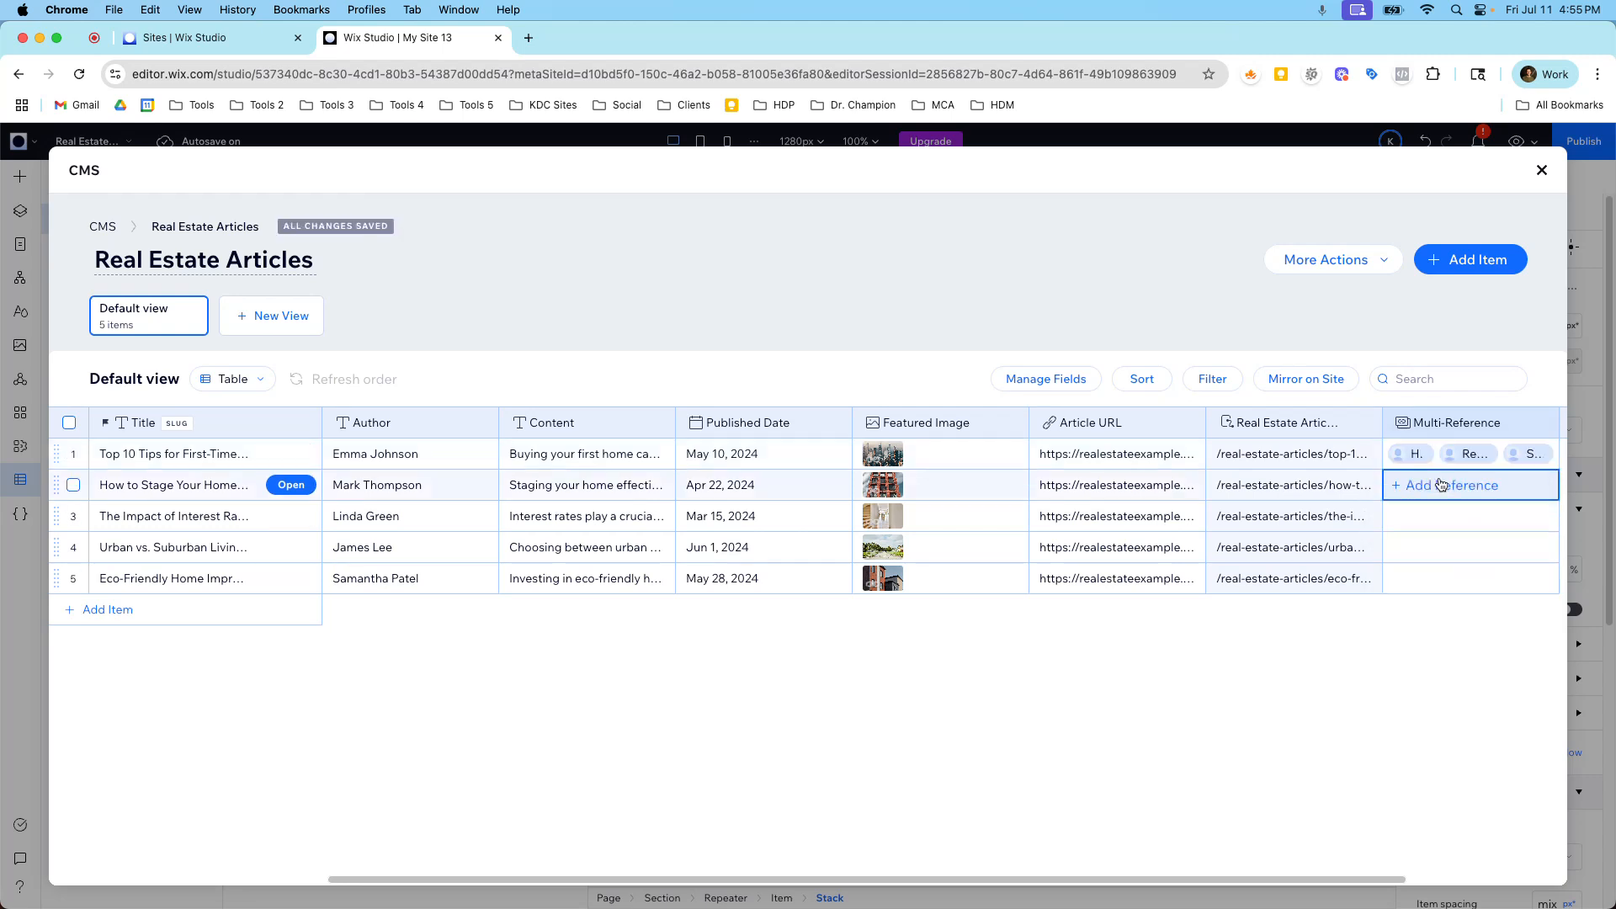
pyautogui.click(1441, 485)
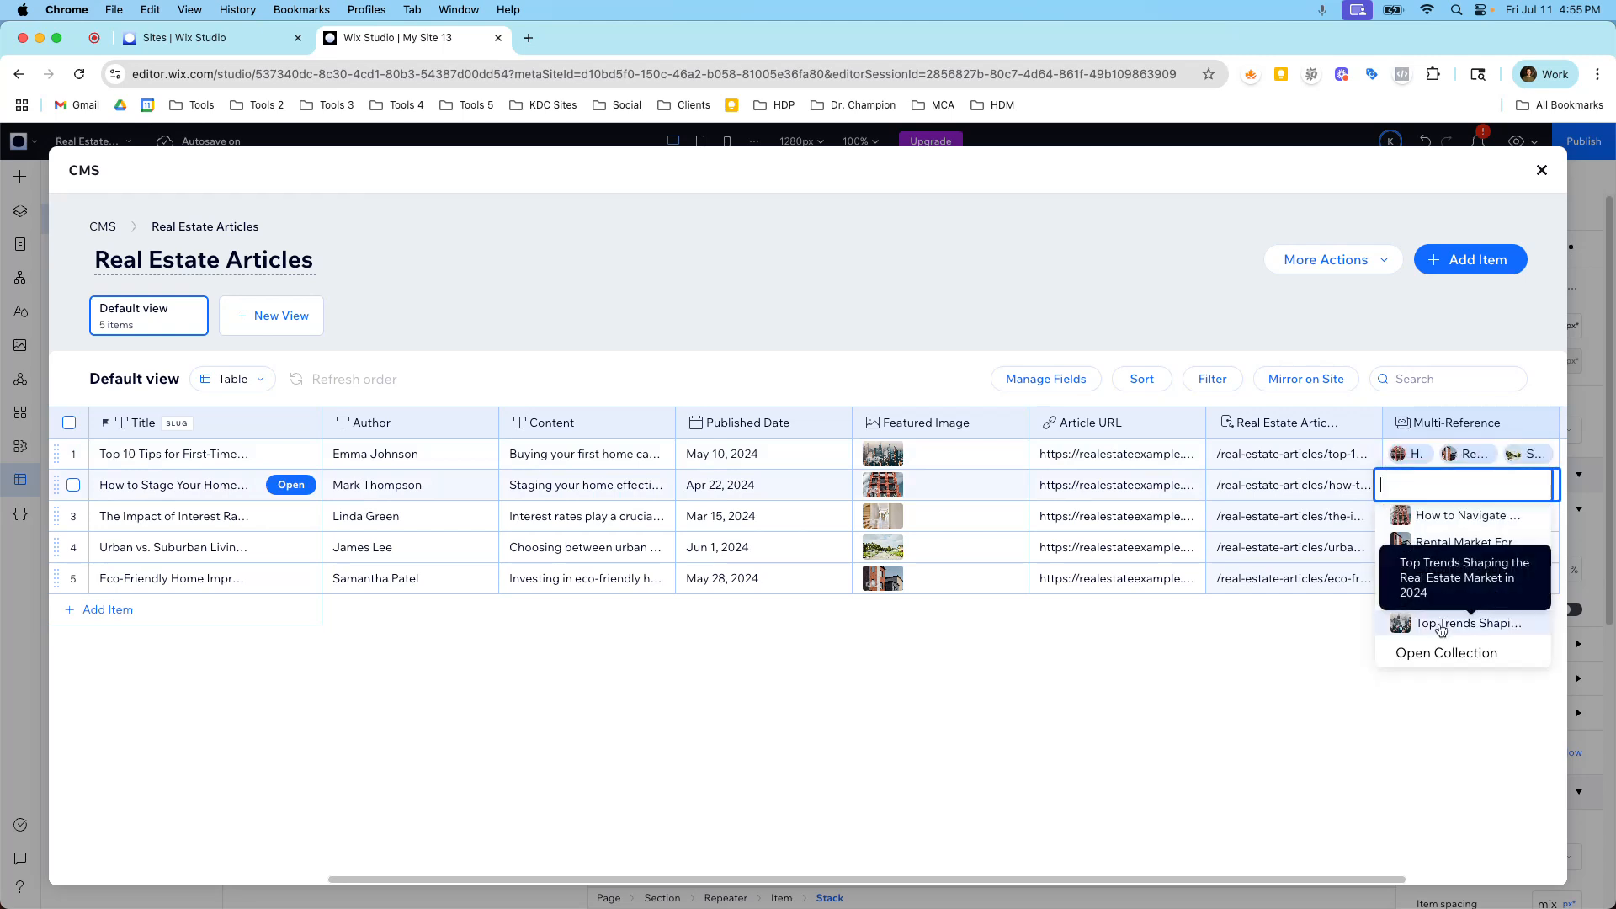
pyautogui.click(1441, 625)
pyautogui.click(1423, 670)
# Step: For the third article on interest rates, reference The Impact of Urbanization on Residential Real Estate Prices in the Multi-Reference field
pyautogui.click(1446, 513)
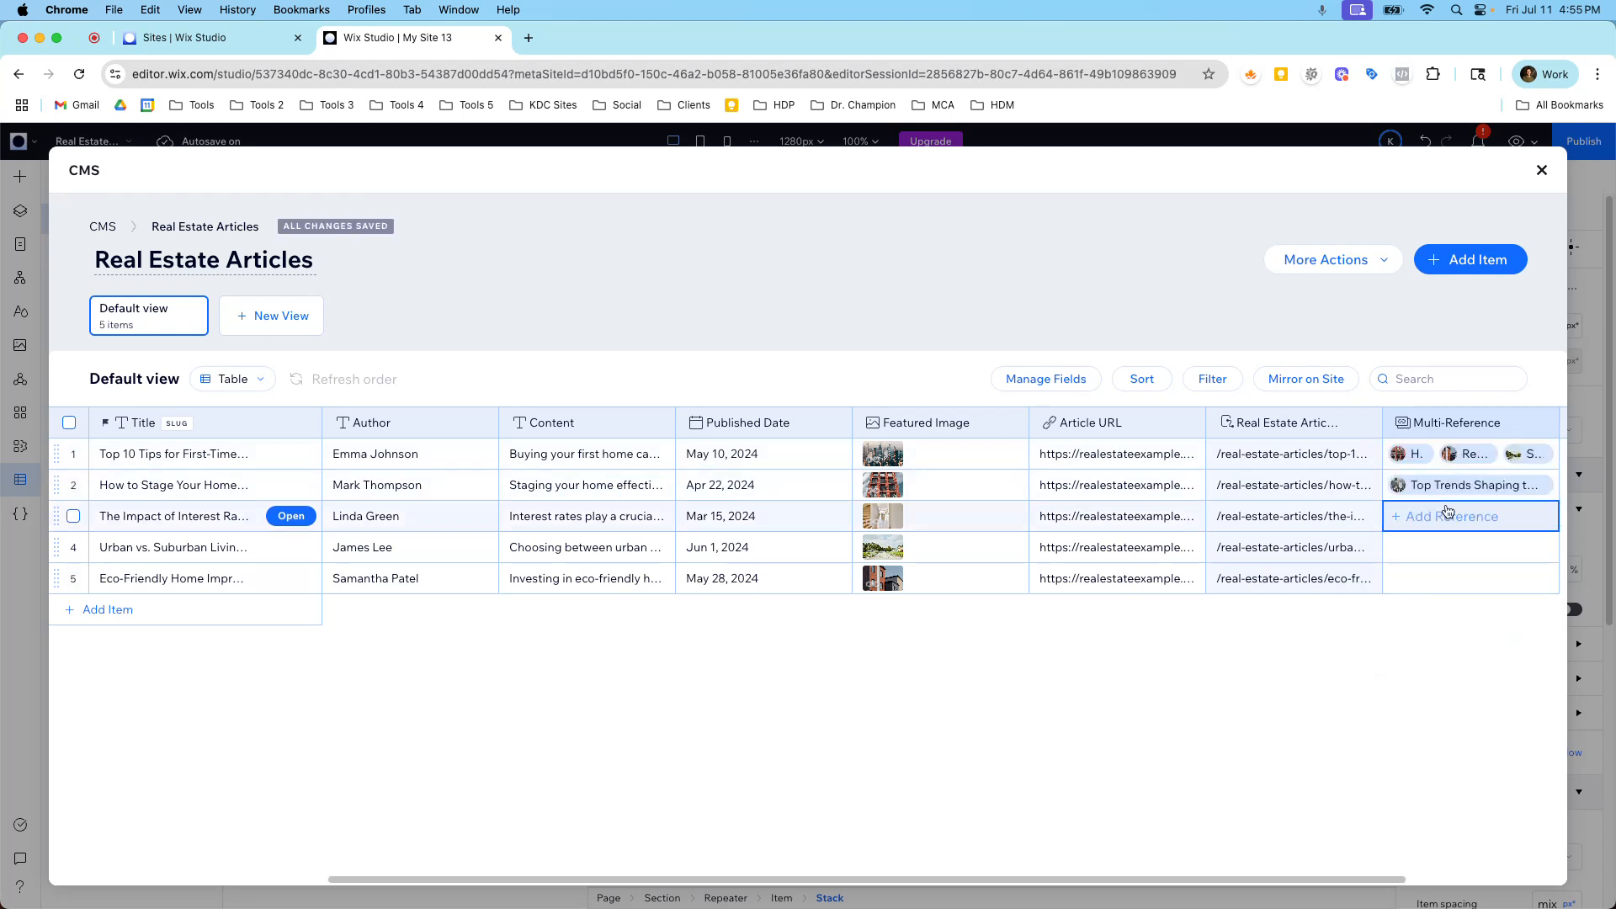
pyautogui.click(1446, 514)
pyautogui.click(1439, 543)
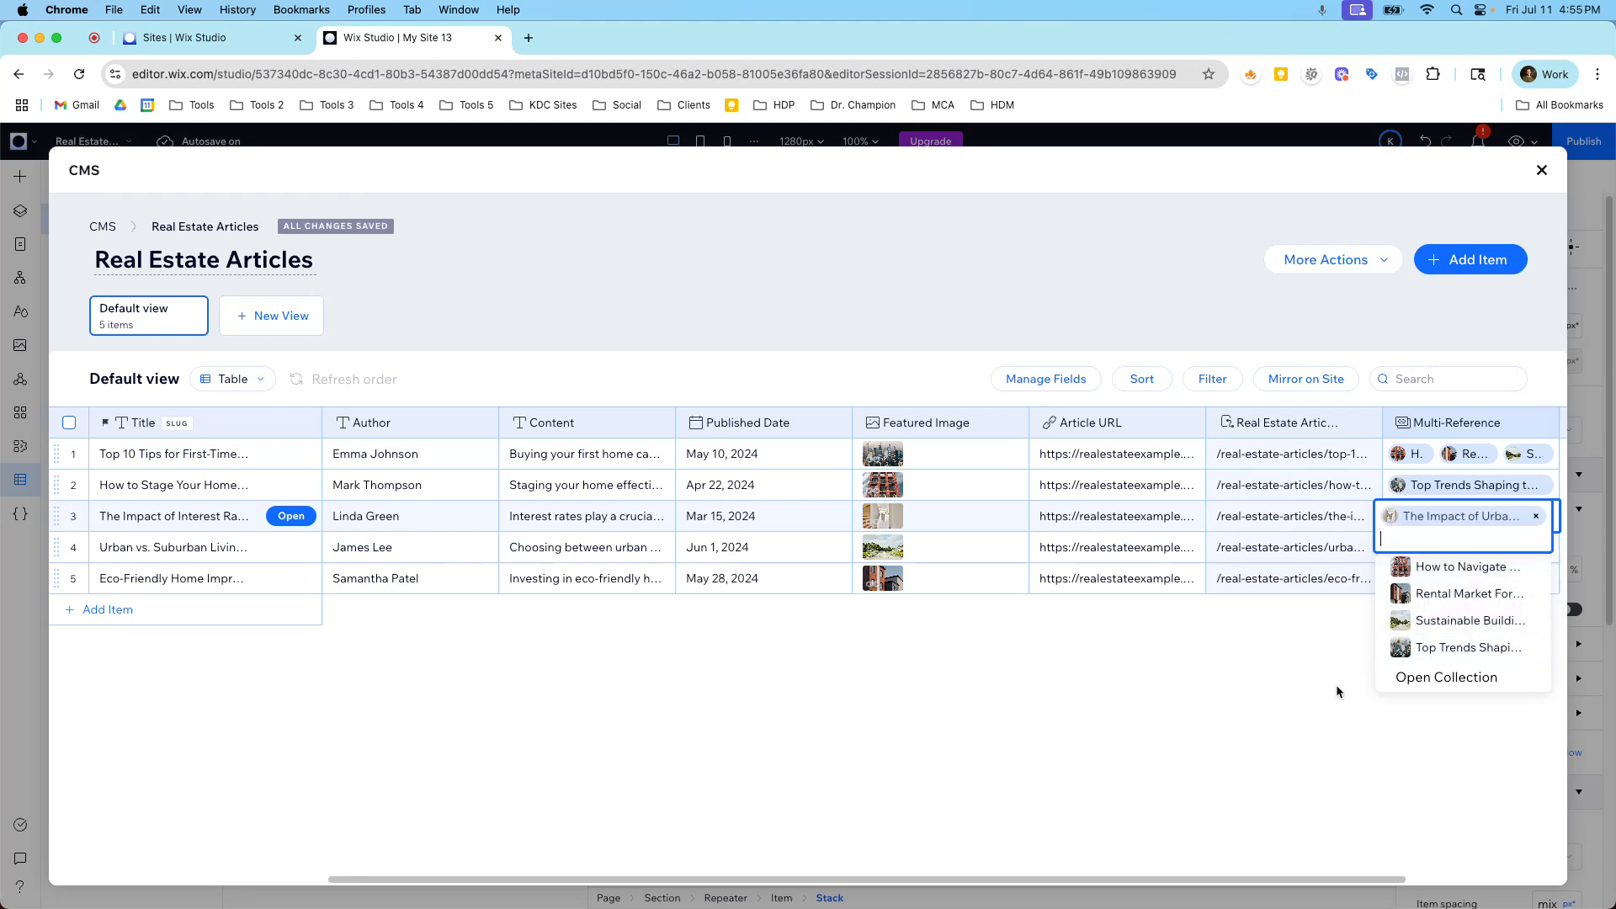
pyautogui.click(1335, 684)
# Step: For the Urban vs. Suburban article, reference Sustainable Building Practices for Modern Homes and The Impact of Urbanization in the Multi-Reference field
pyautogui.click(1438, 547)
pyautogui.click(1434, 547)
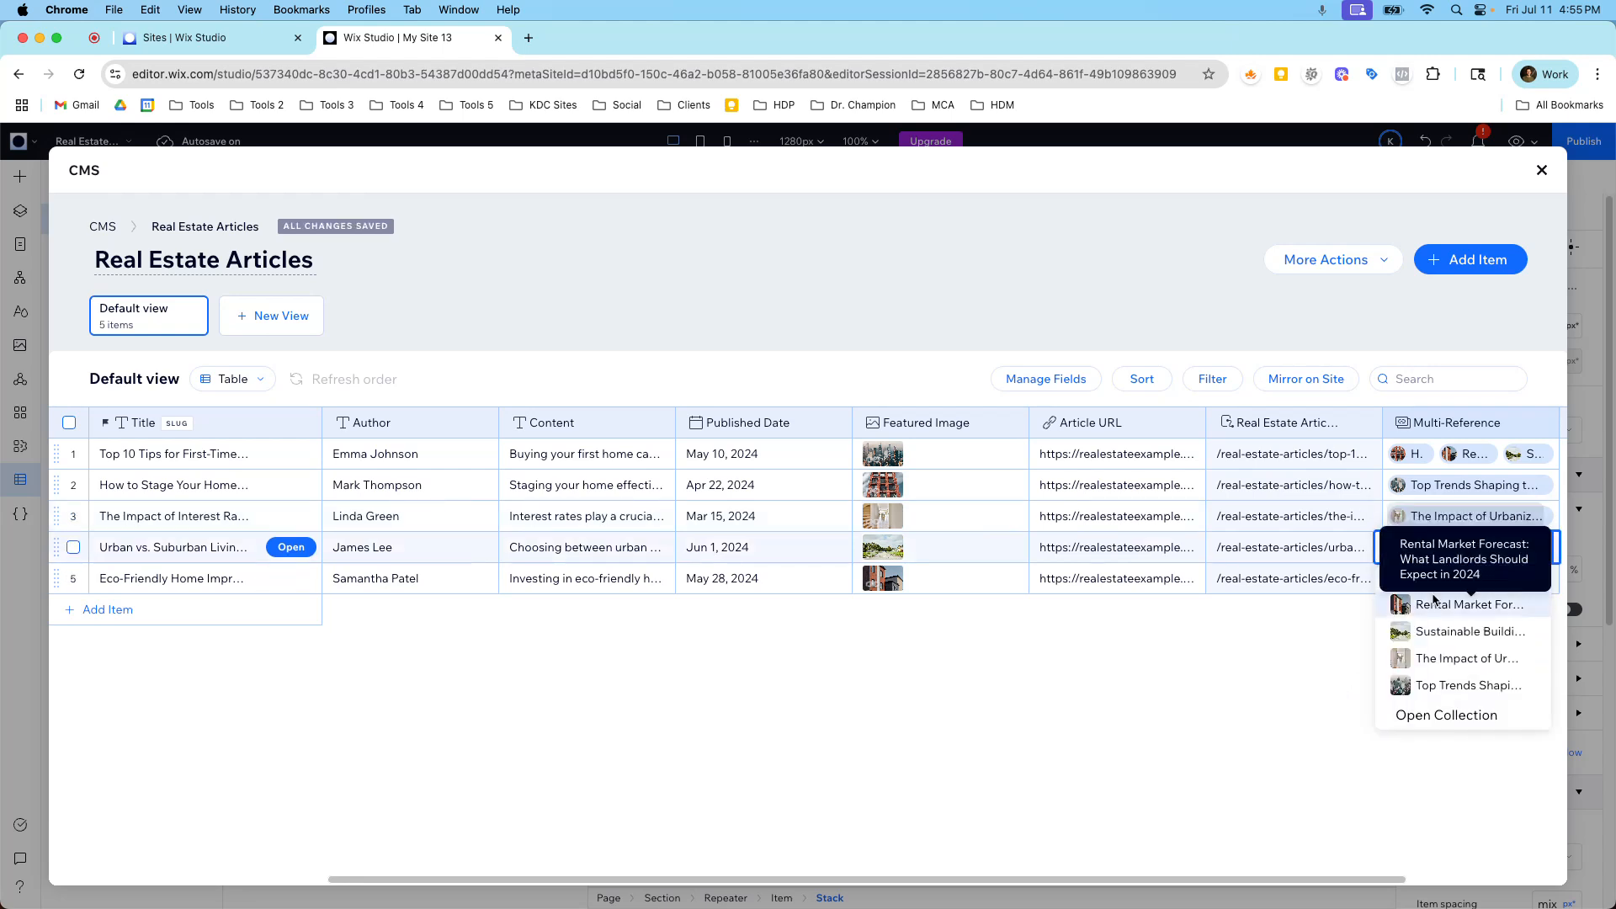
pyautogui.click(1414, 633)
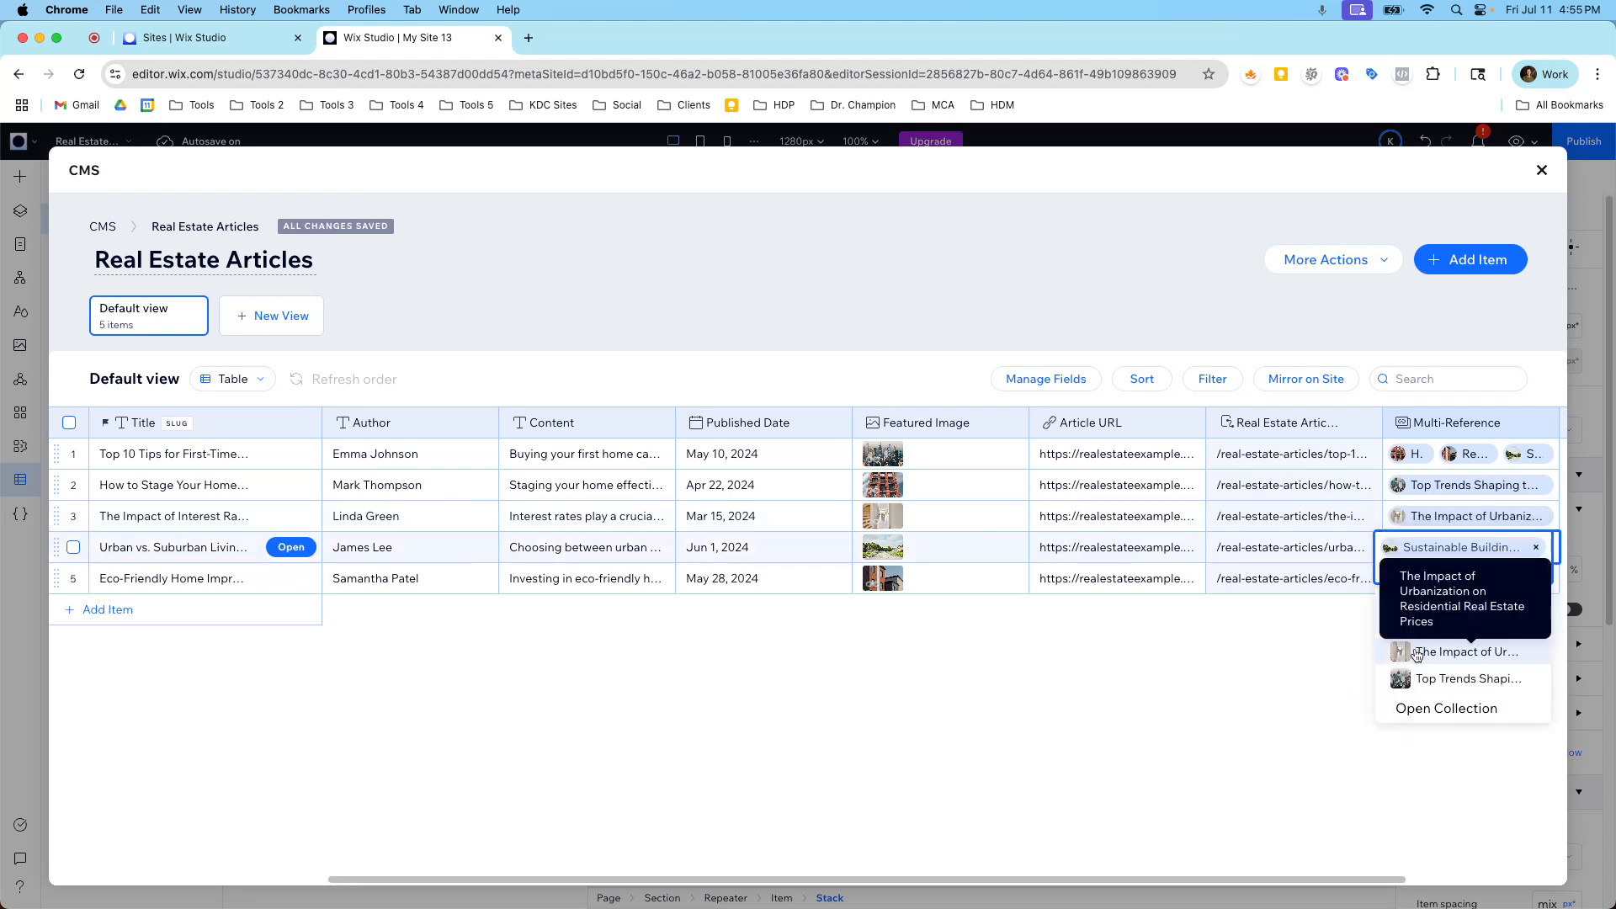
pyautogui.click(1417, 654)
pyautogui.click(1320, 674)
# Step: For the Eco-Friendly Home Improvements article, reference How to Navigate Mortgage Rates Effectively, and return to the page editor
pyautogui.click(1415, 578)
pyautogui.click(1423, 591)
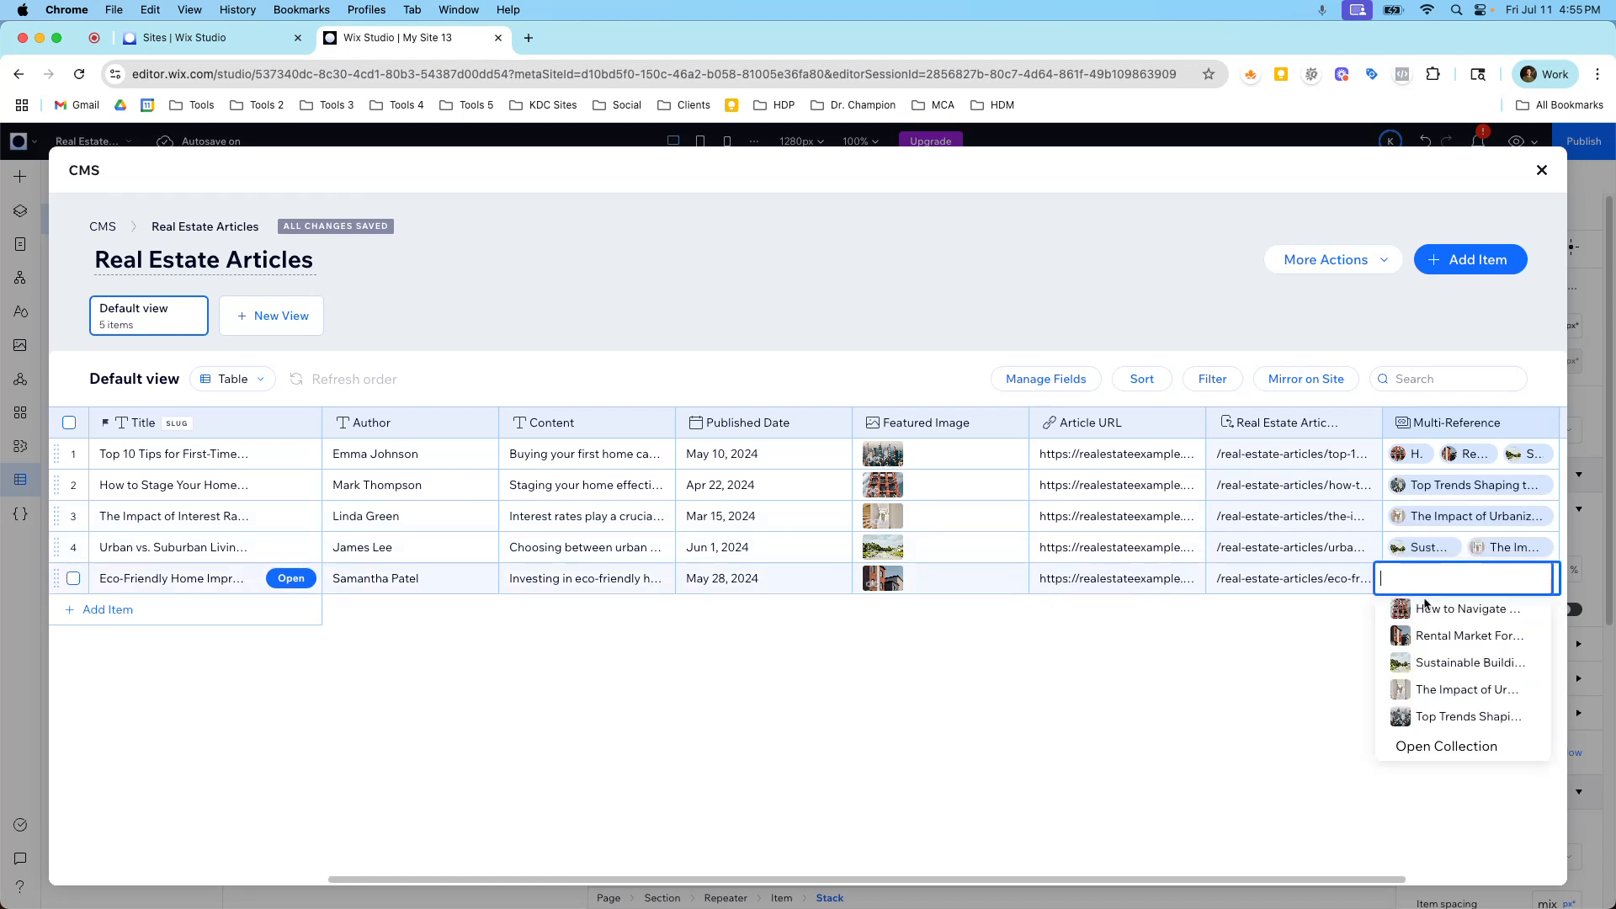
pyautogui.click(1425, 608)
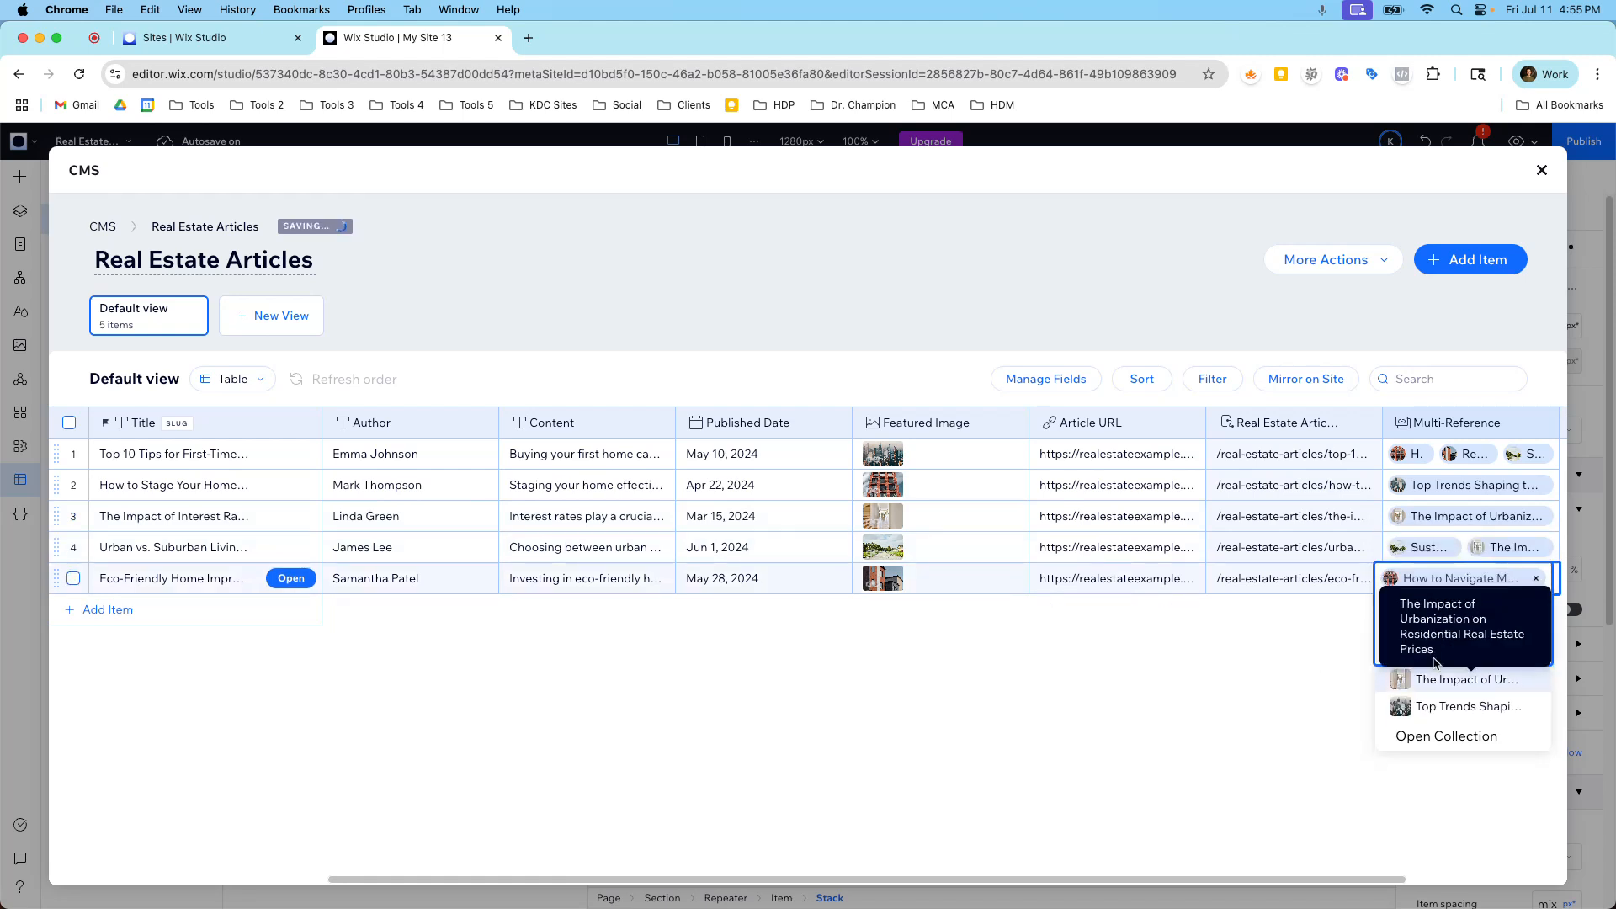
pyautogui.click(1300, 670)
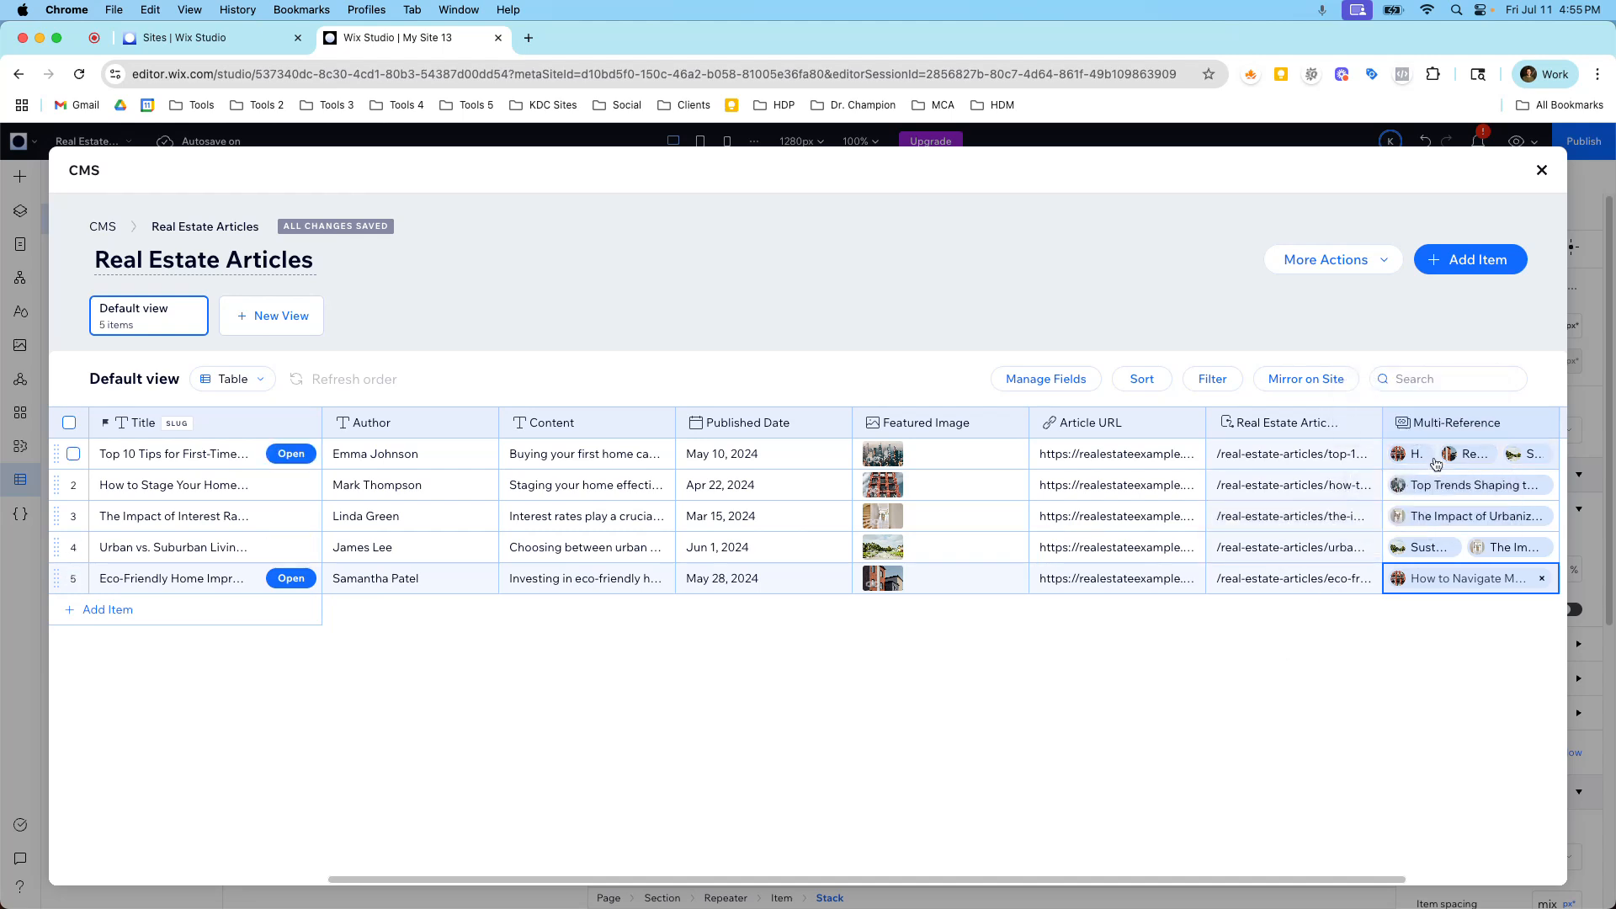
pyautogui.click(1543, 171)
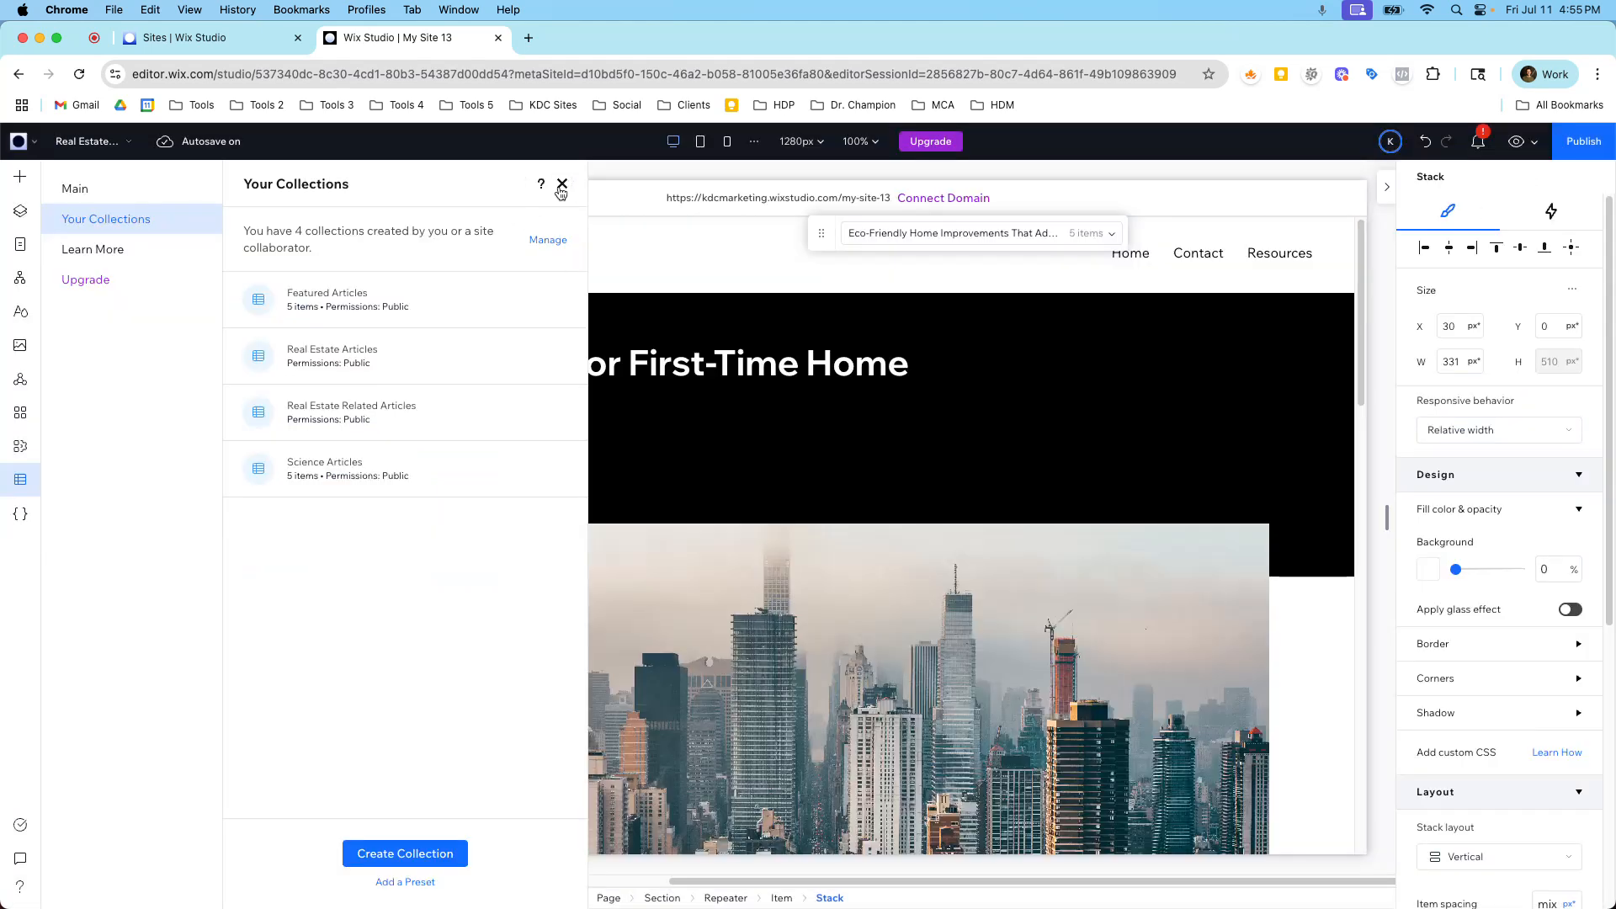
pyautogui.click(562, 184)
# Step: Switch the previewed item to How to Stage Your Home to Sell Fast and check which related-article cards the repeater shows
pyautogui.scroll(-10, 702, 321)
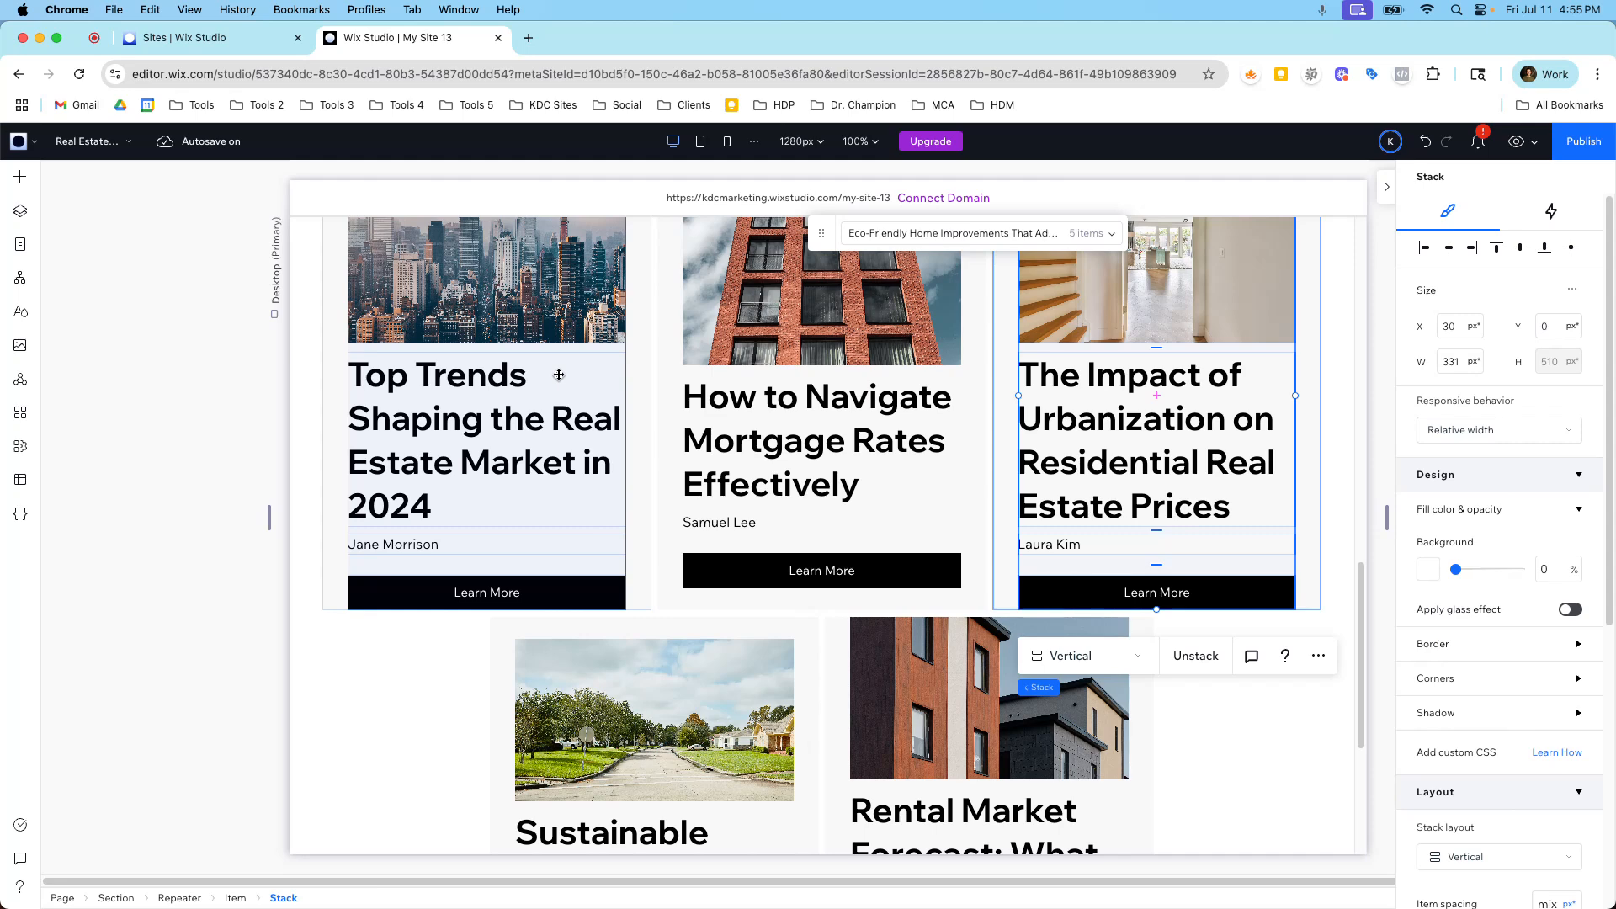
pyautogui.scroll(10, 731, 389)
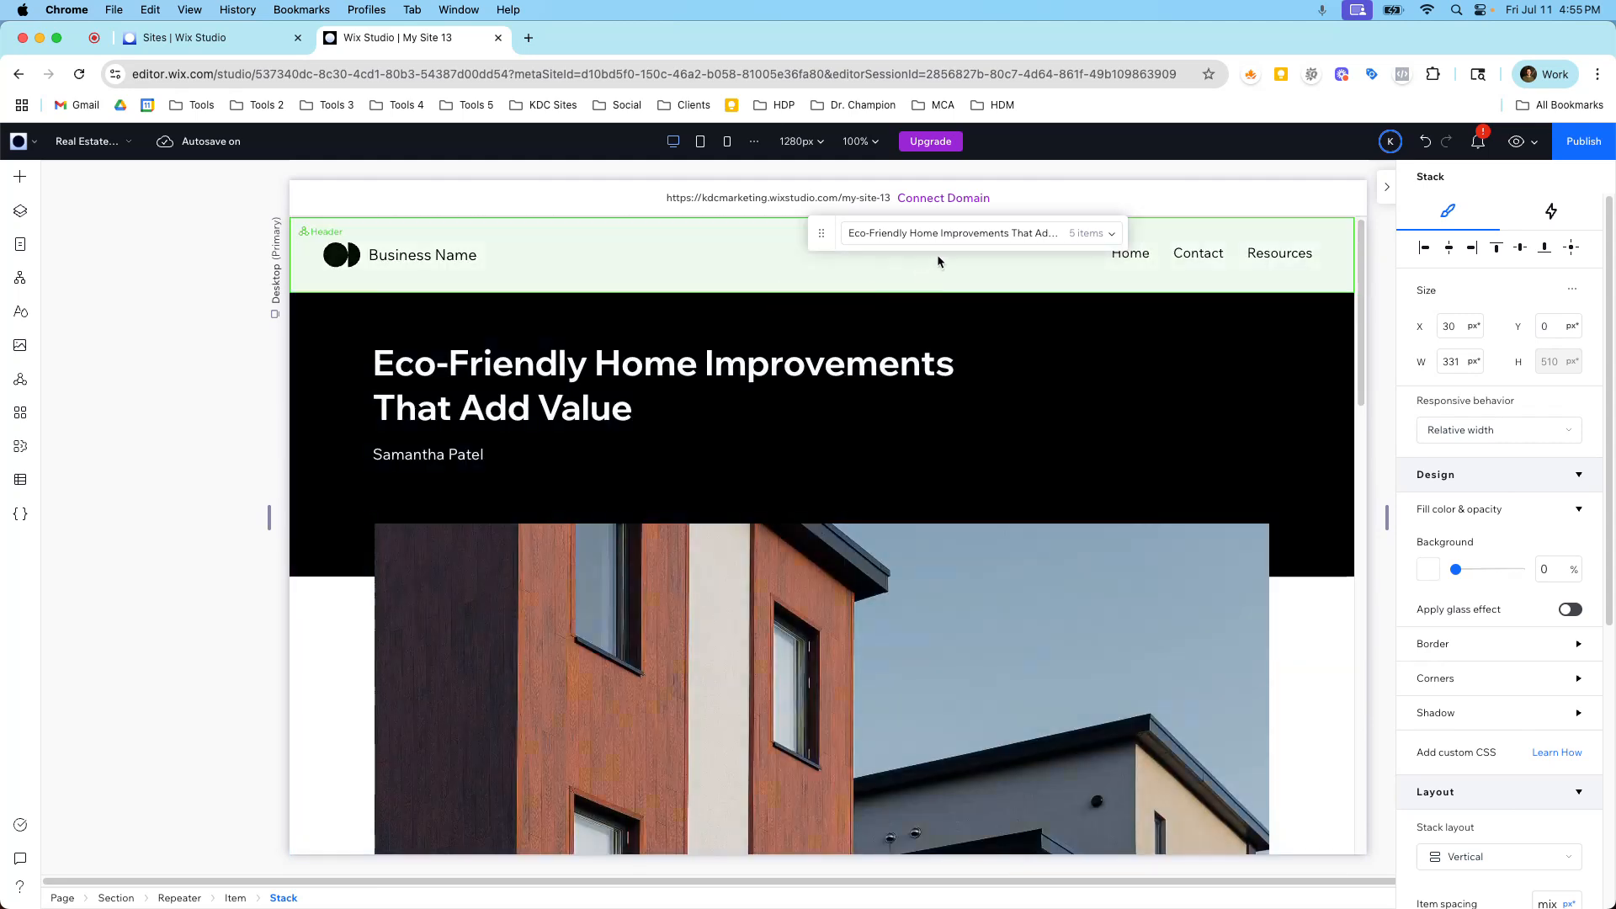
pyautogui.click(940, 236)
pyautogui.click(950, 287)
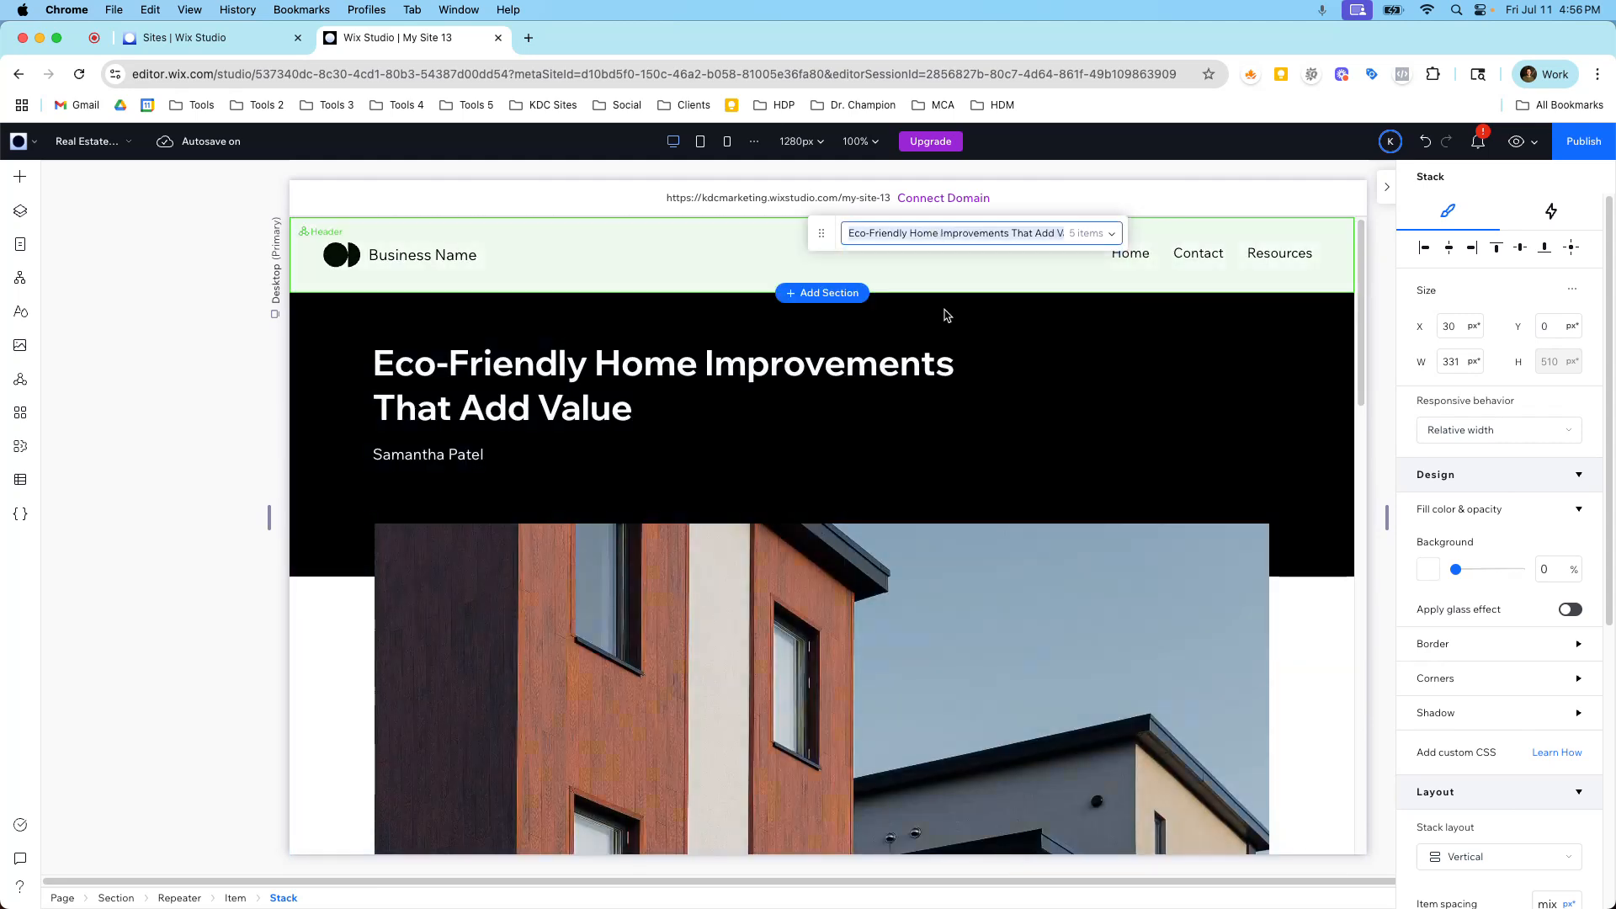
pyautogui.scroll(-15, 969, 401)
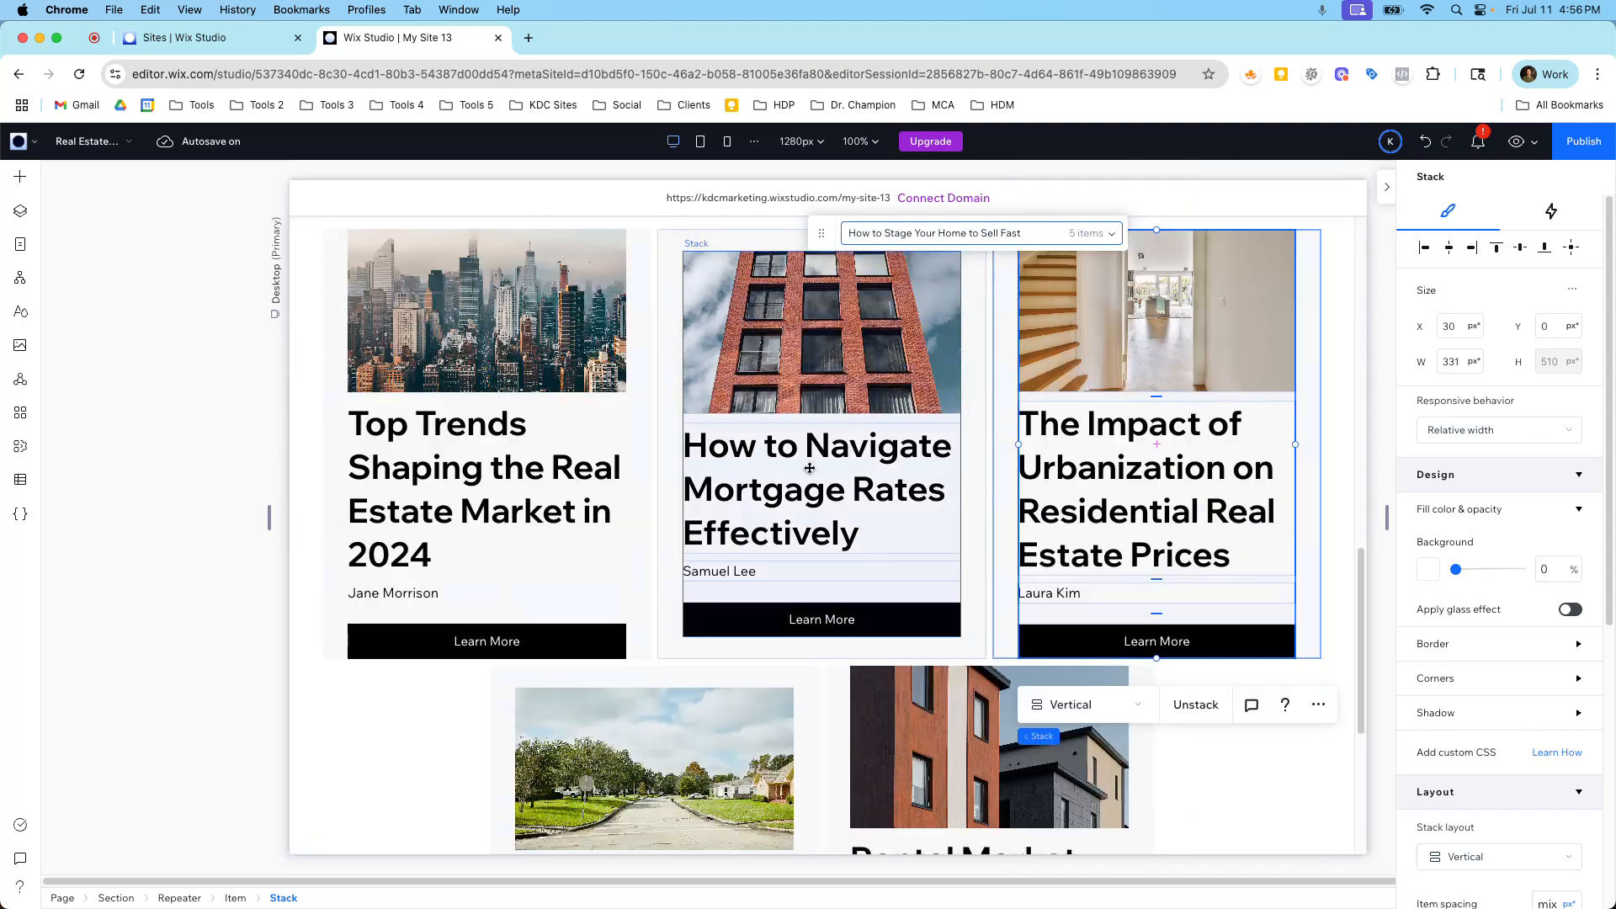
pyautogui.scroll(-6, 972, 400)
pyautogui.scroll(6, 798, 482)
pyautogui.scroll(4, 799, 481)
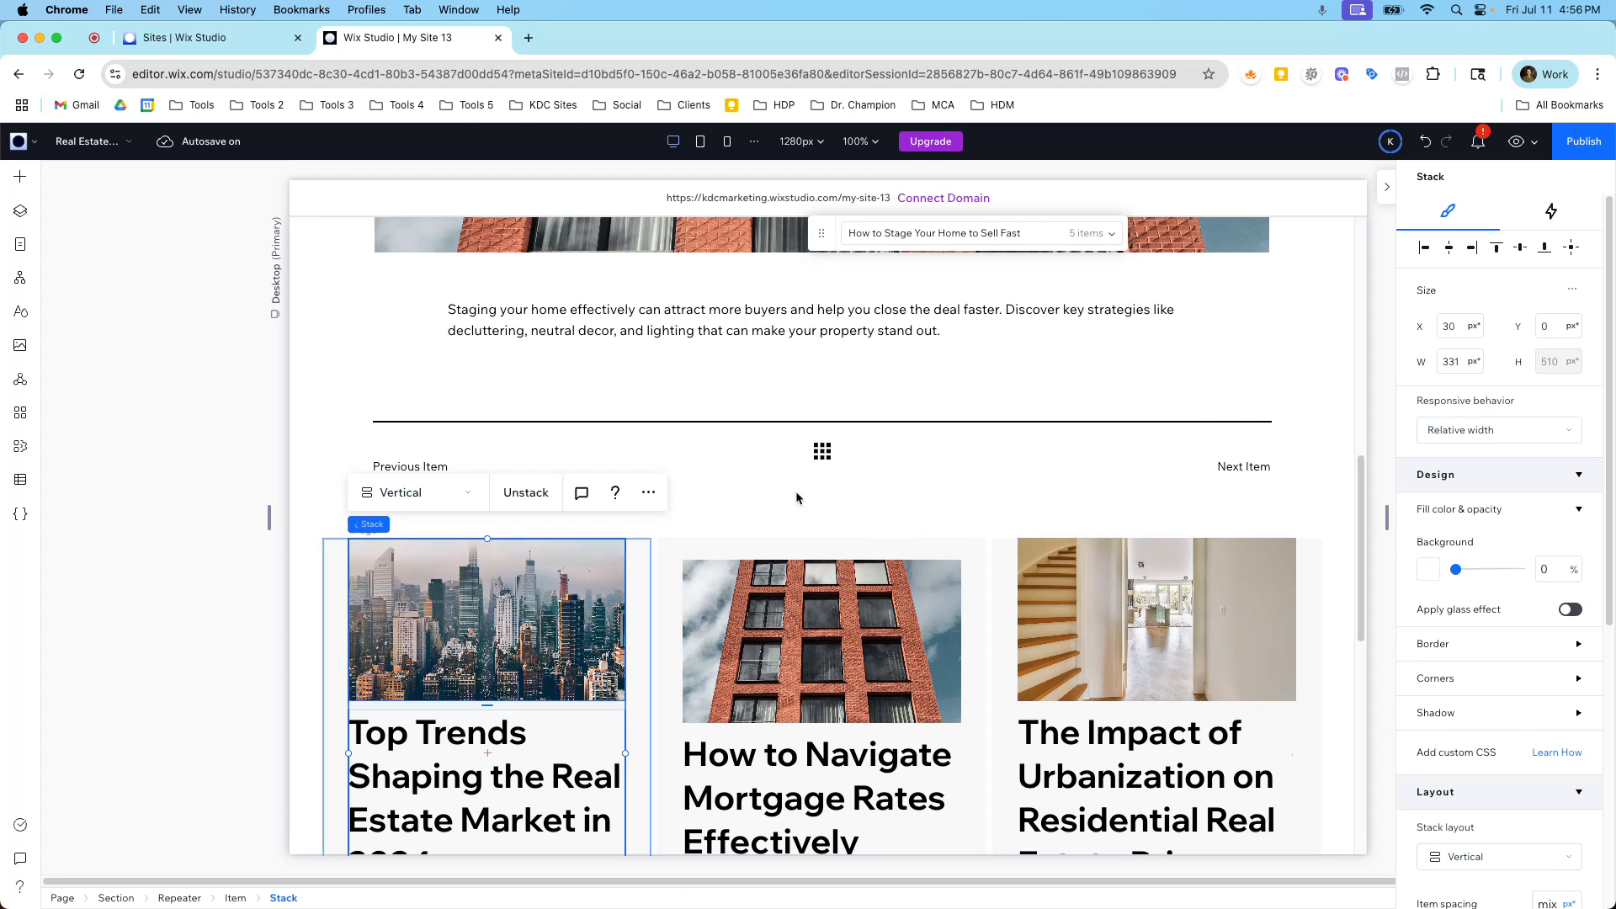
# Step: Set the related-articles repeater's horizontal and vertical gaps to 16 px
pyautogui.click(179, 898)
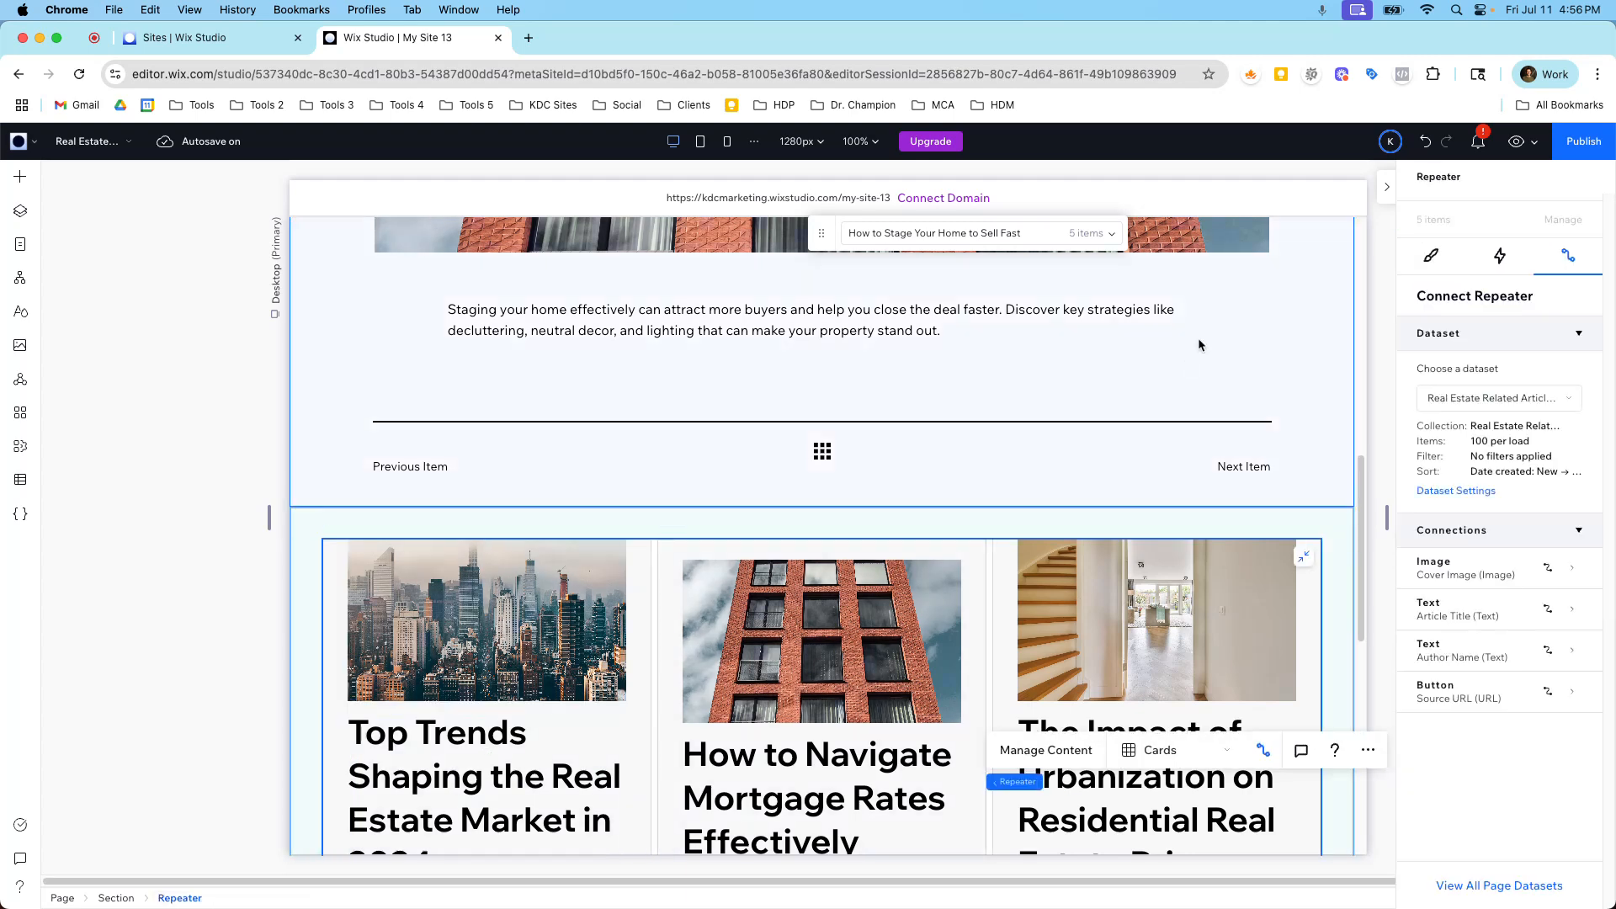
pyautogui.click(1446, 261)
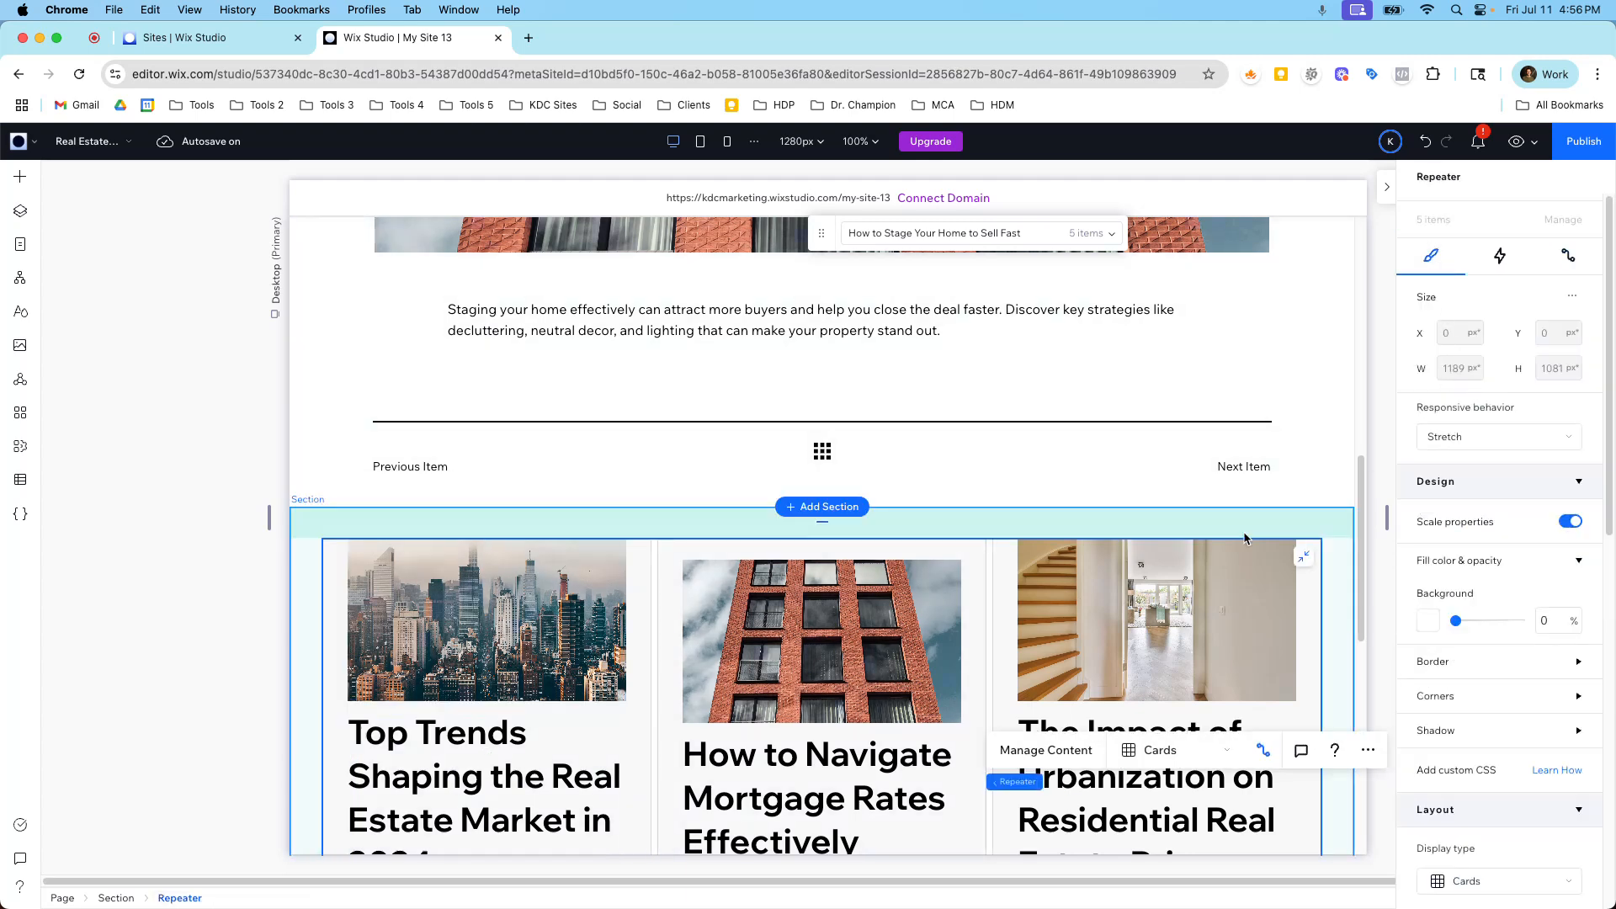
pyautogui.scroll(-8, 1525, 646)
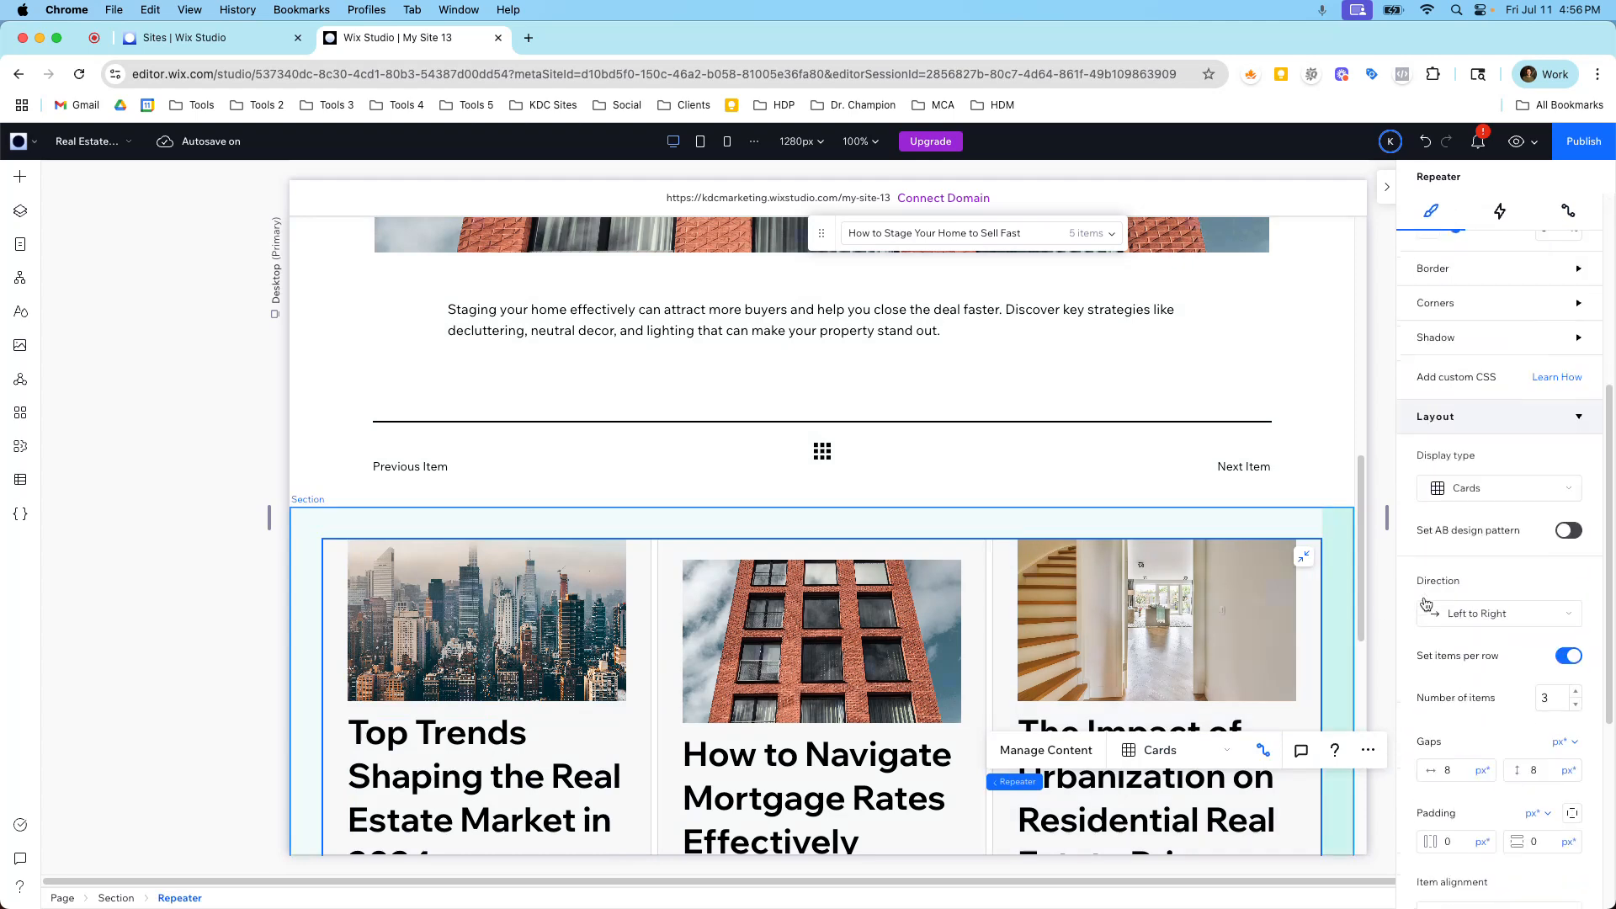
pyautogui.scroll(-3, 1525, 646)
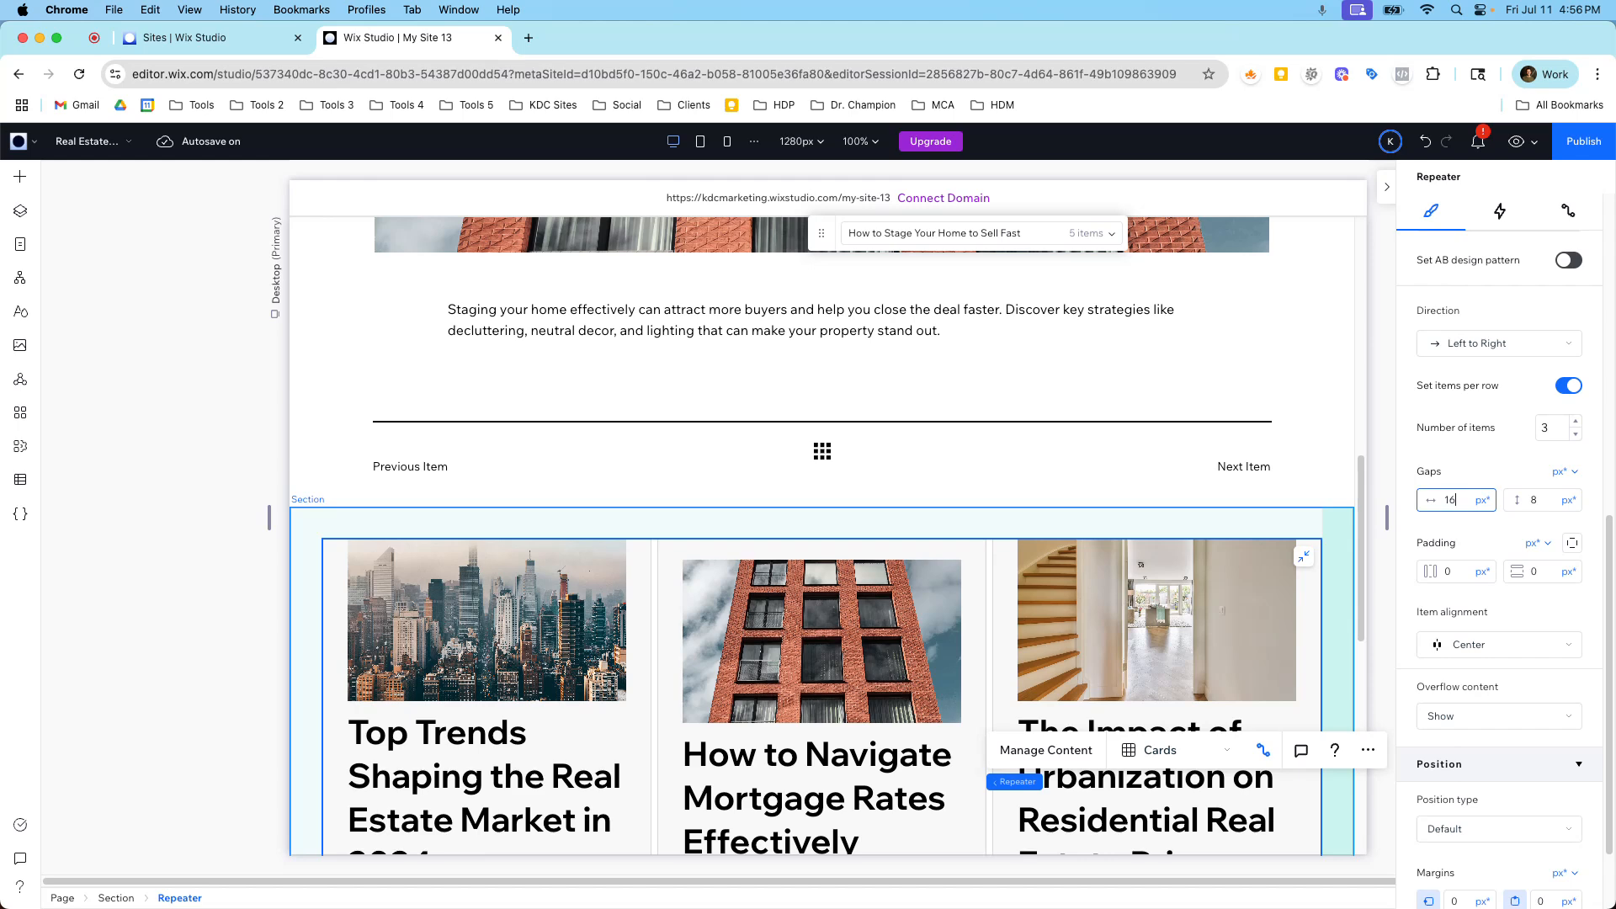
pyautogui.press('Tab')
pyautogui.press('Tab')
pyautogui.write('16')
pyautogui.press('Return')
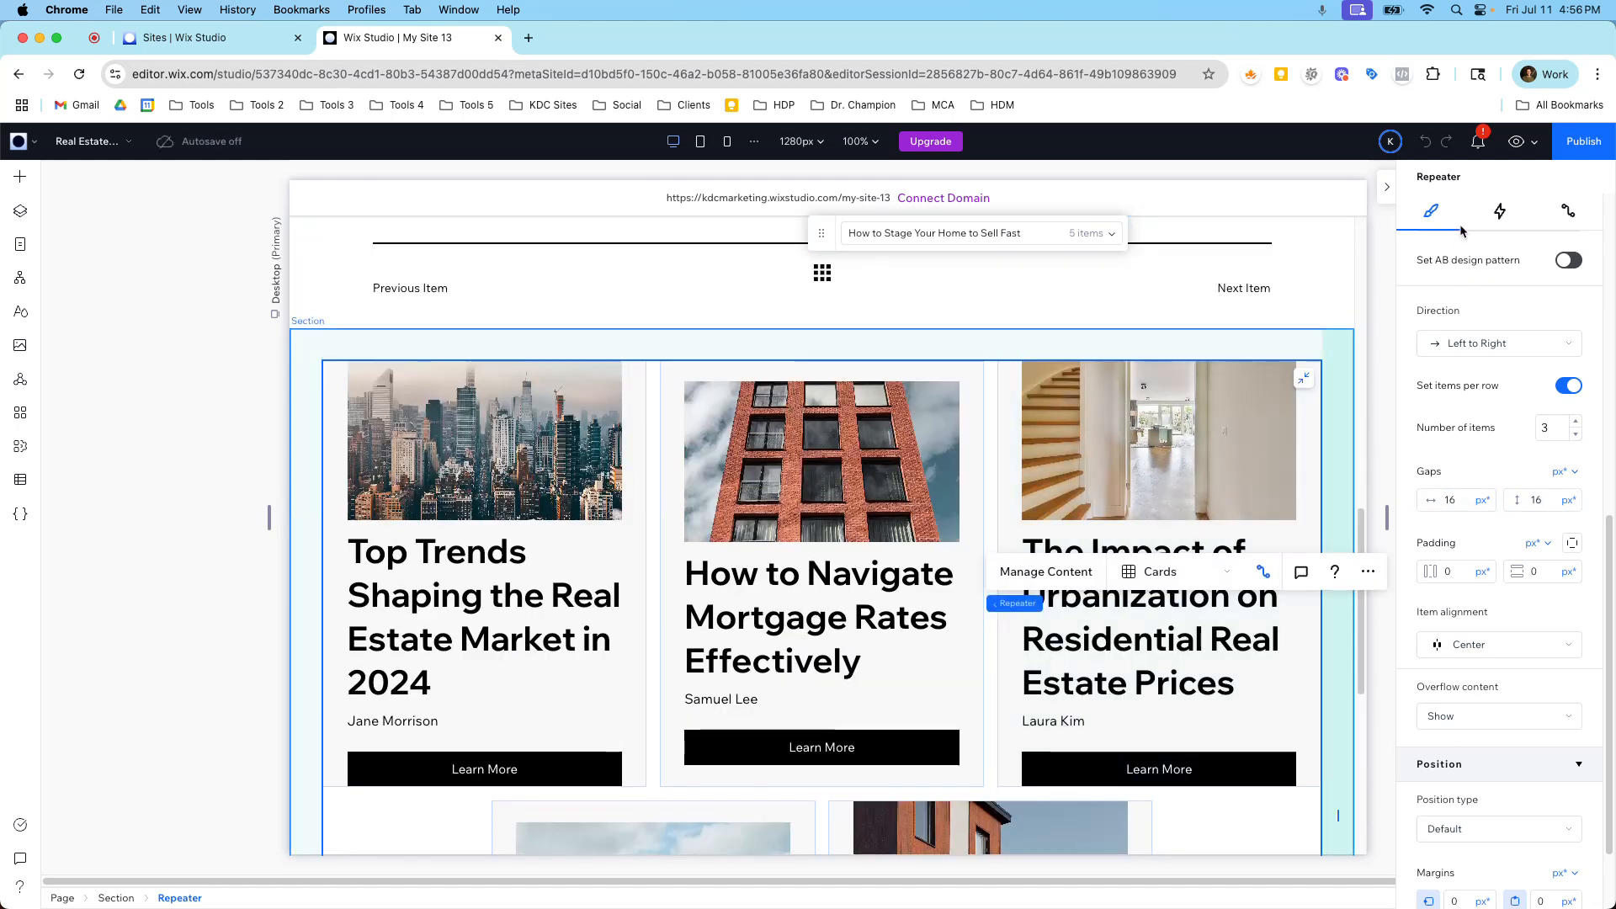
# Step: Open the dataset settings of the Real Estate Related Articles dataset from the page's dataset list
pyautogui.click(874, 466)
pyautogui.click(874, 466)
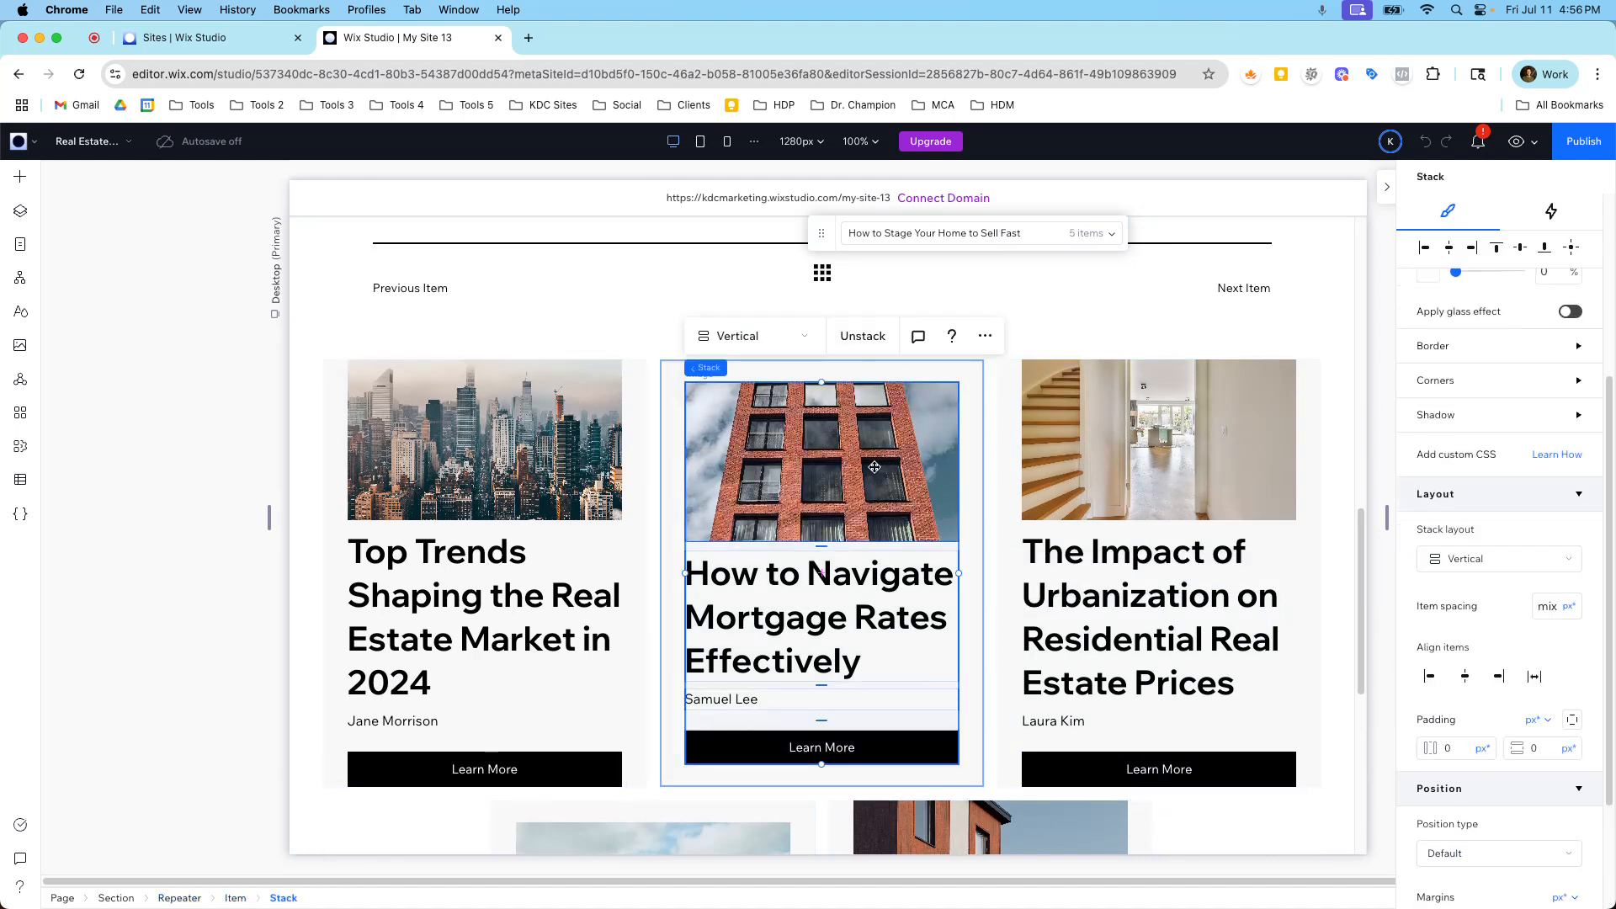
pyautogui.click(875, 467)
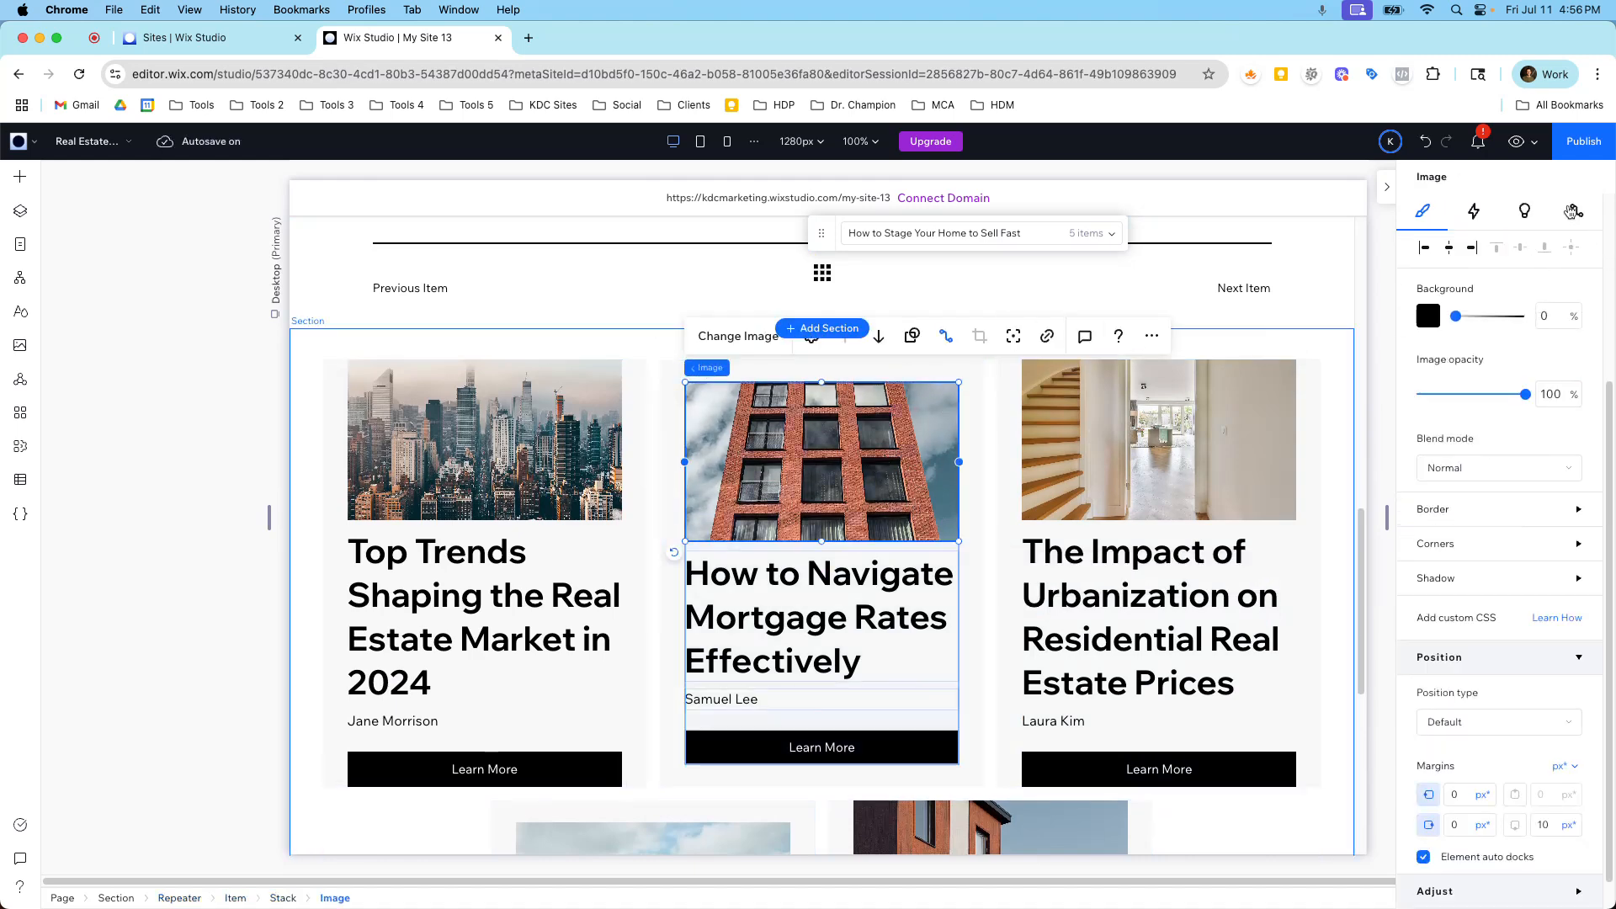
pyautogui.click(1571, 211)
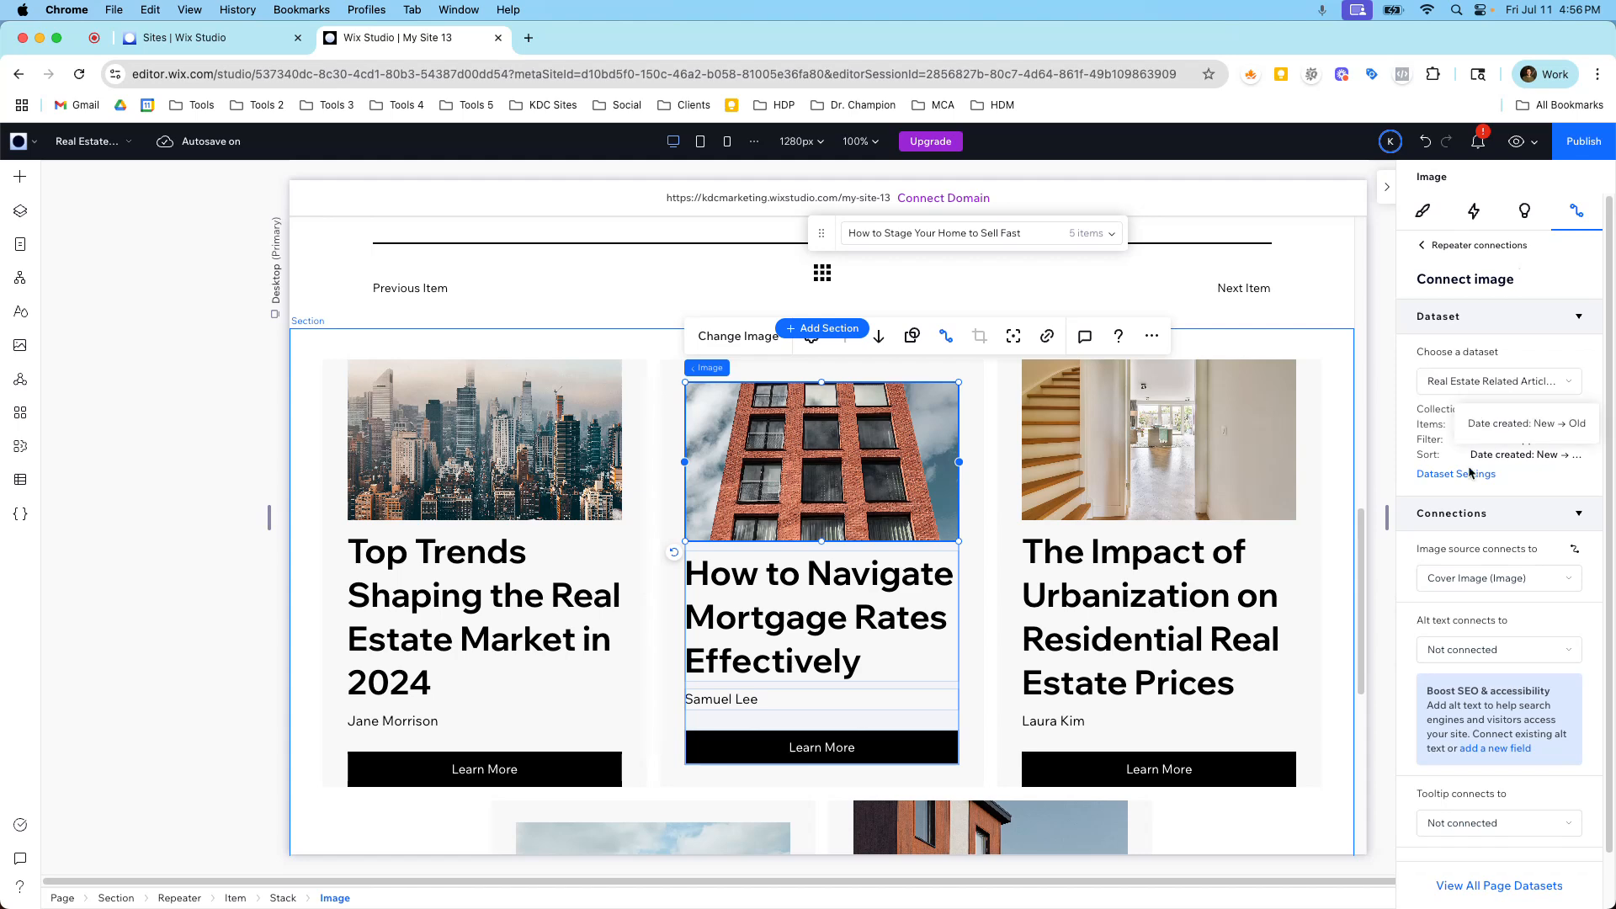
pyautogui.click(1487, 885)
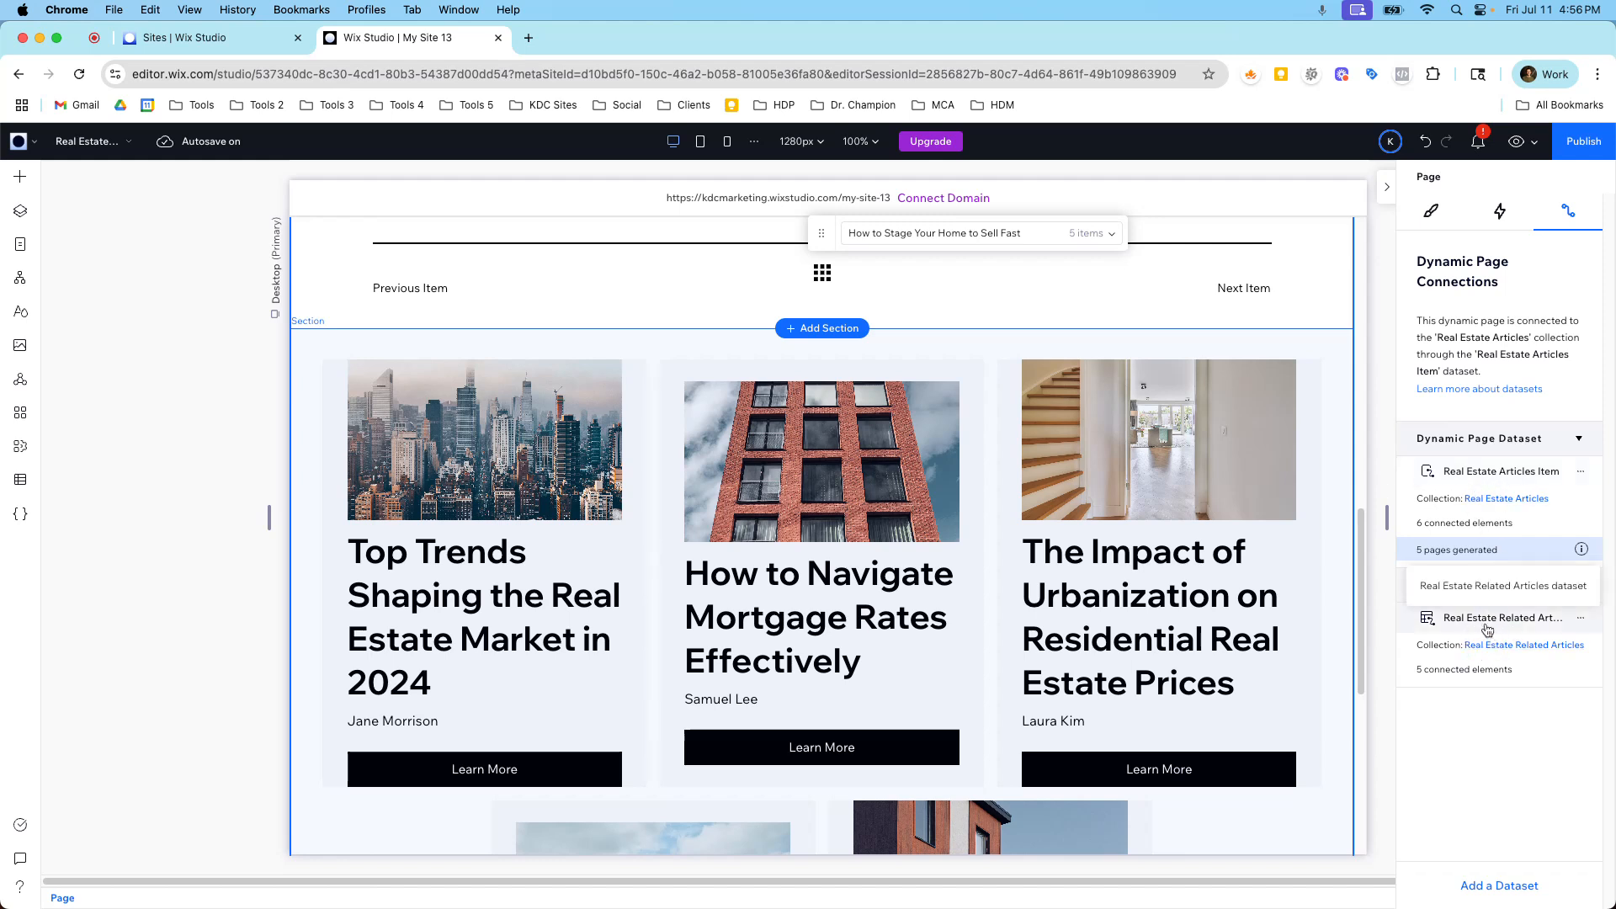
pyautogui.click(1581, 618)
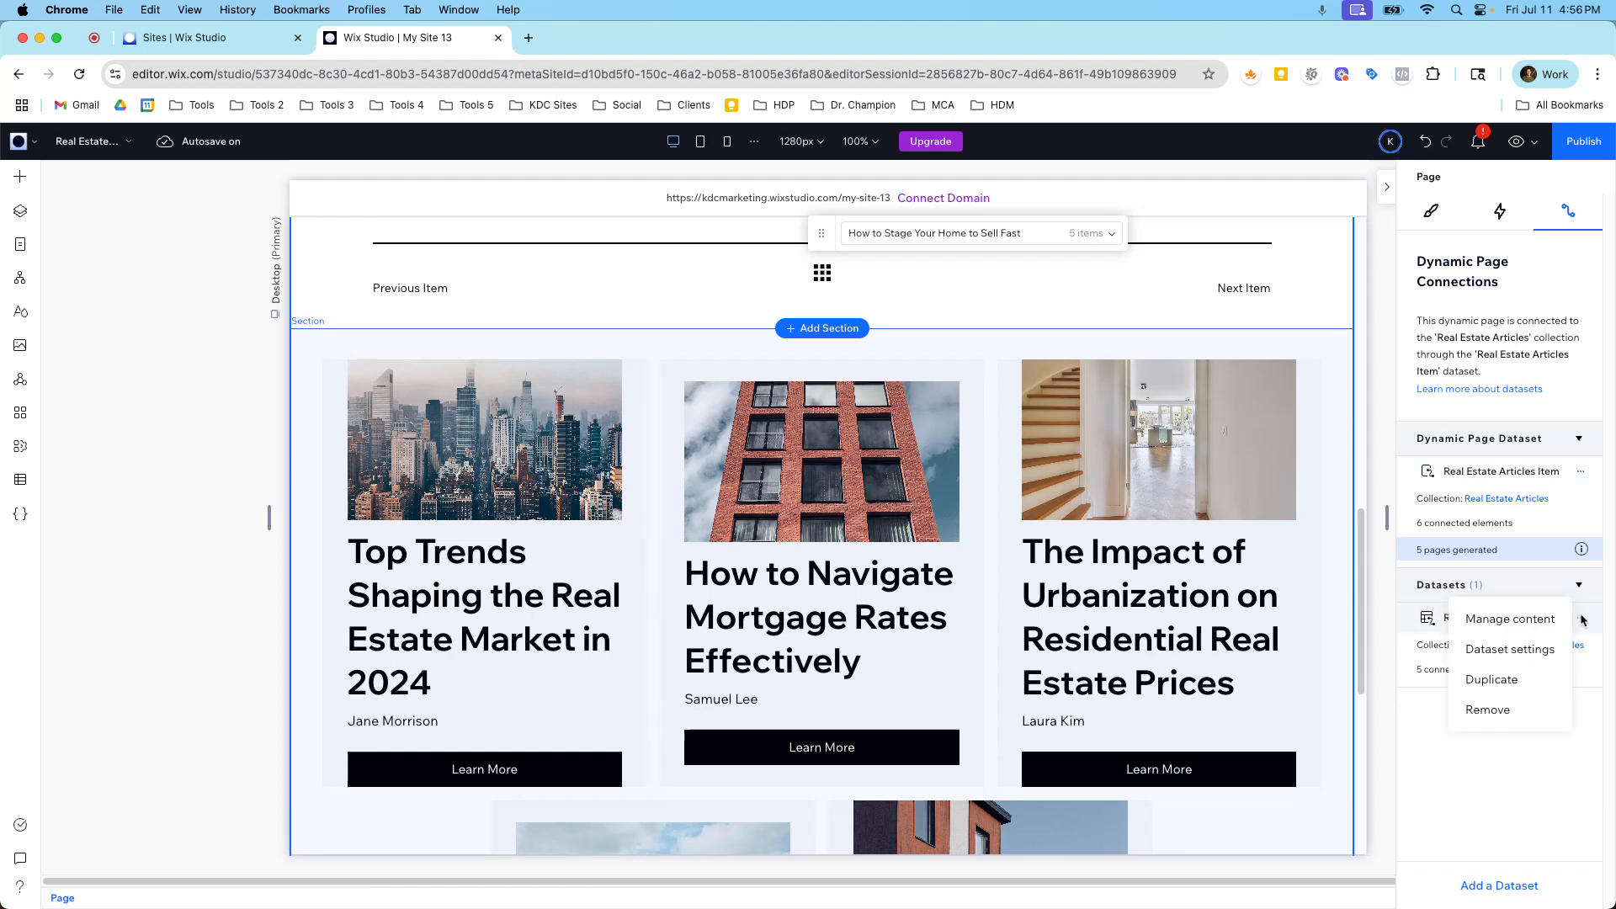
pyautogui.click(1510, 649)
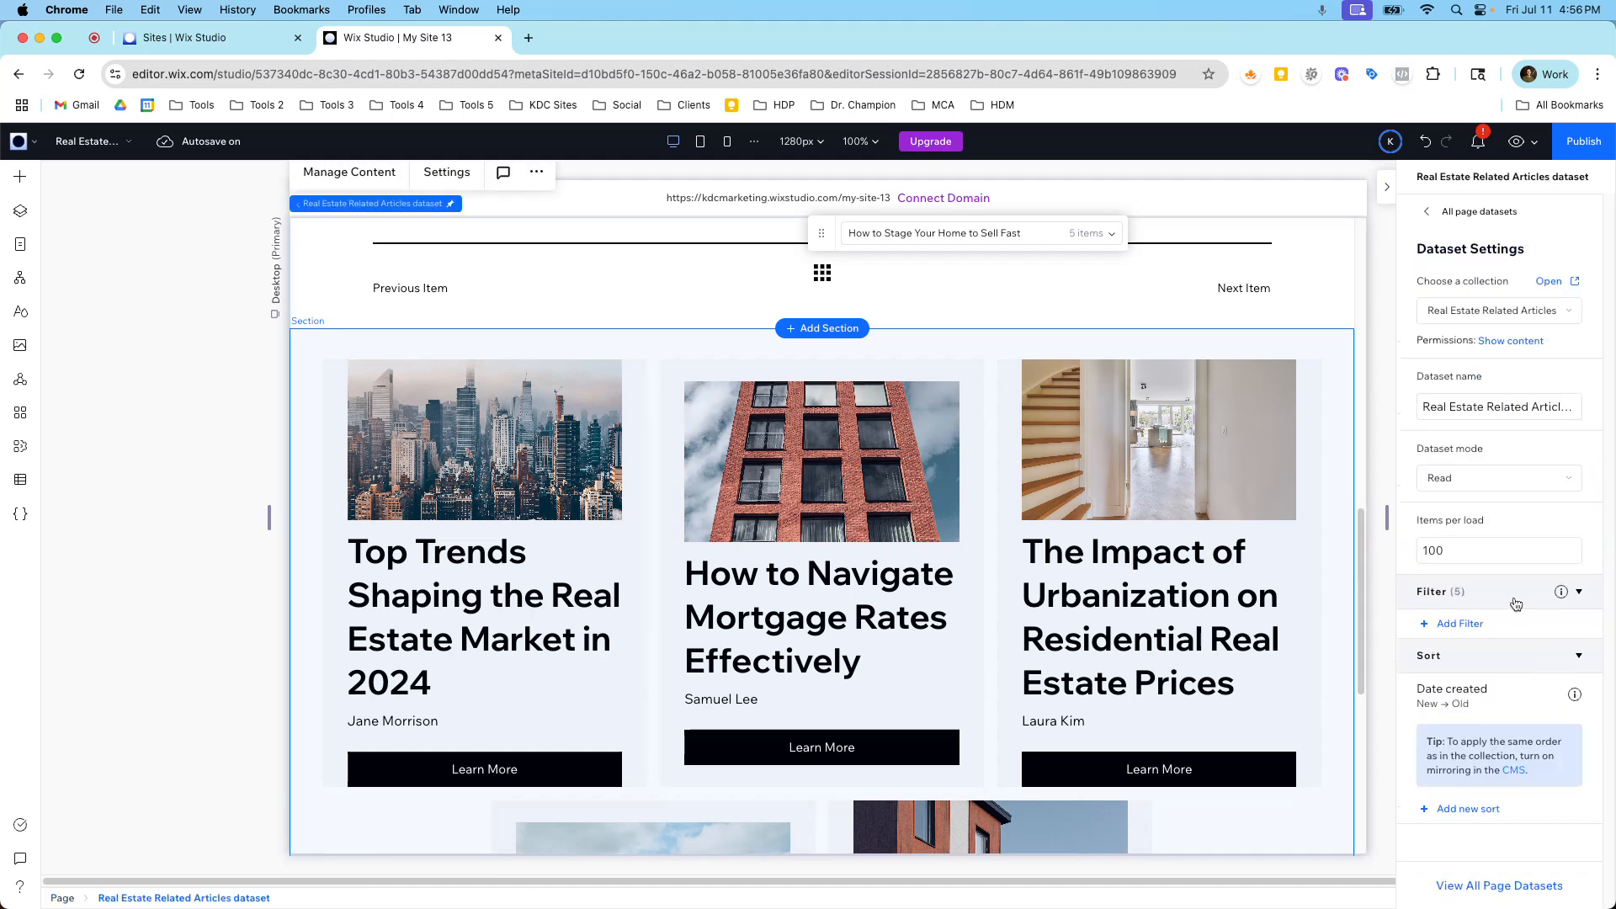
# Step: Add a dataset filter where RealEstateArticles_multireference includes the current item of the Real Estate Articles Item dataset
pyautogui.click(1464, 624)
pyautogui.click(829, 394)
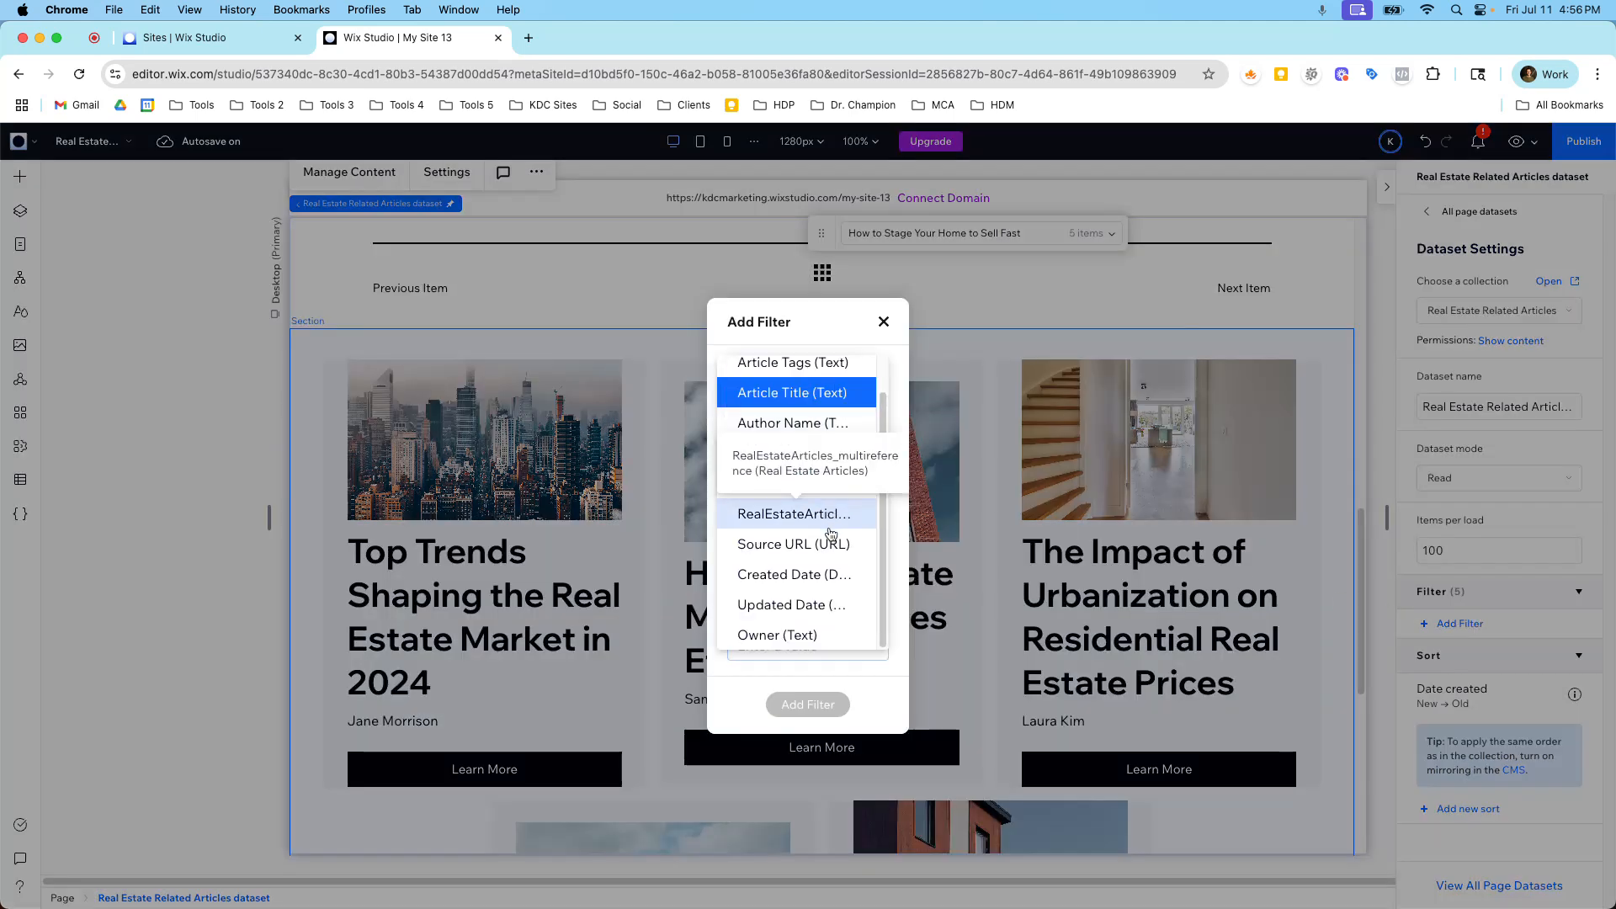
pyautogui.scroll(1, 831, 547)
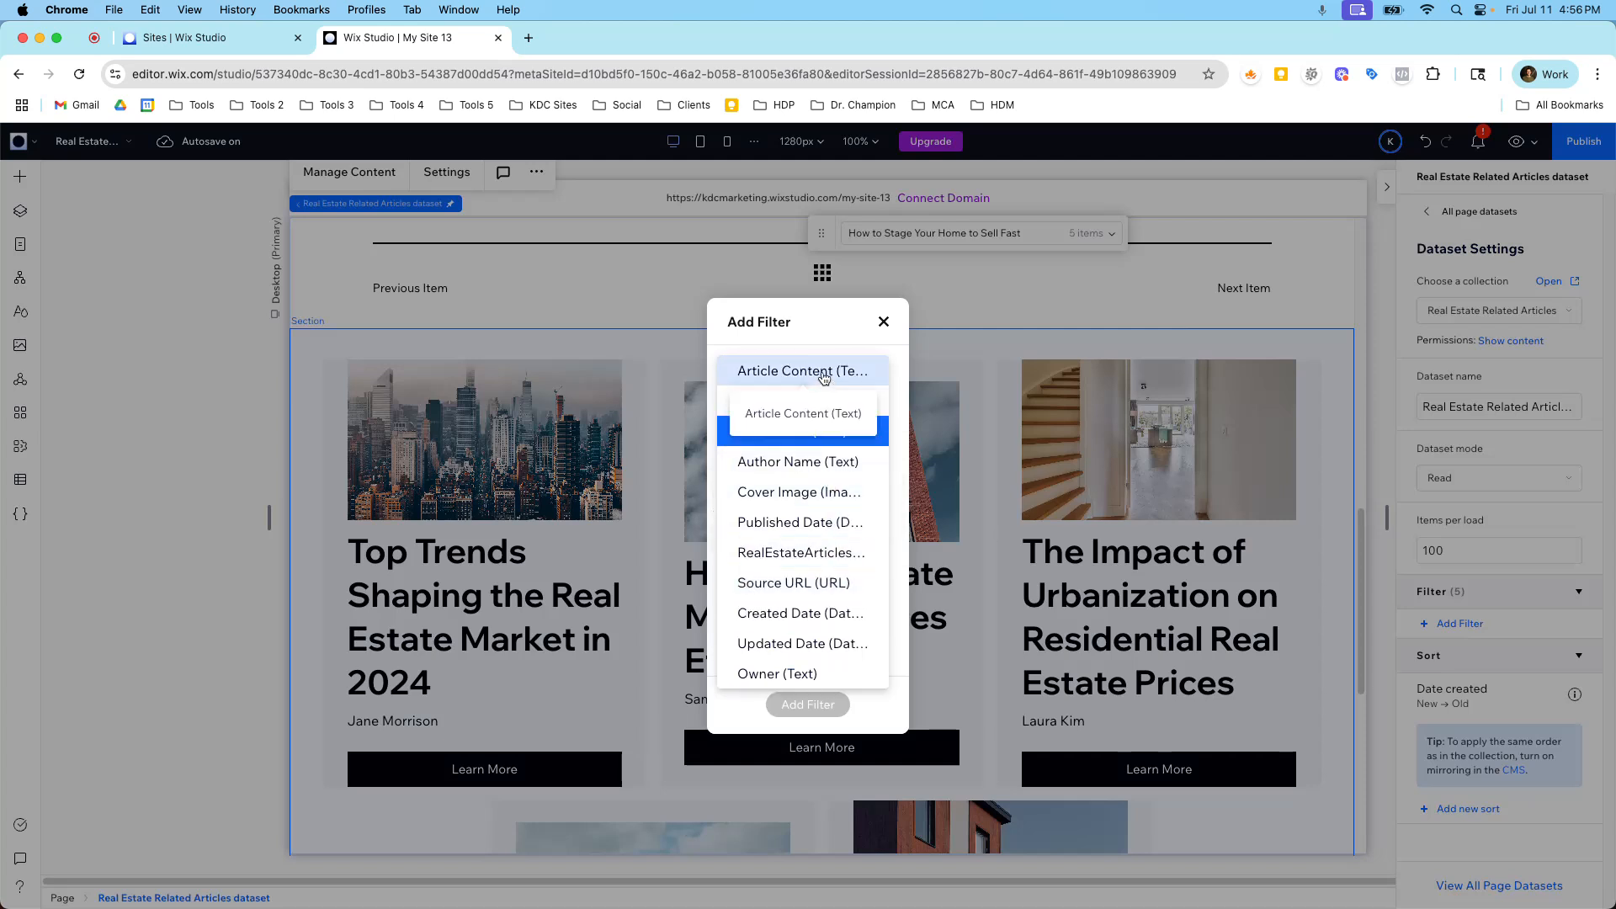
pyautogui.click(771, 555)
pyautogui.click(838, 601)
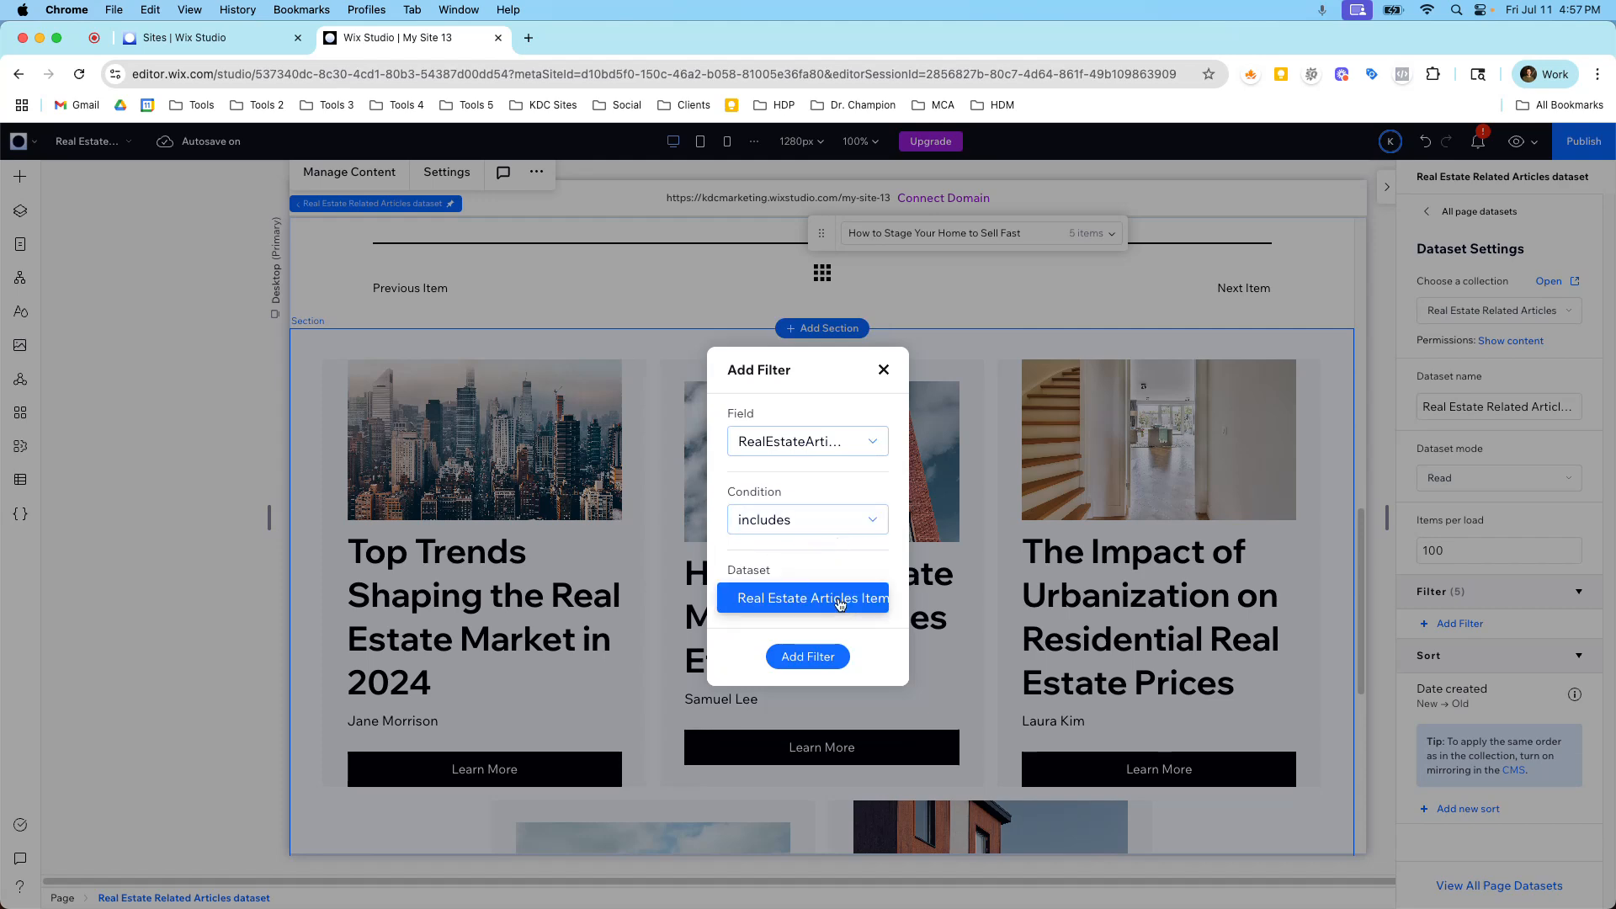
pyautogui.click(836, 597)
pyautogui.click(832, 653)
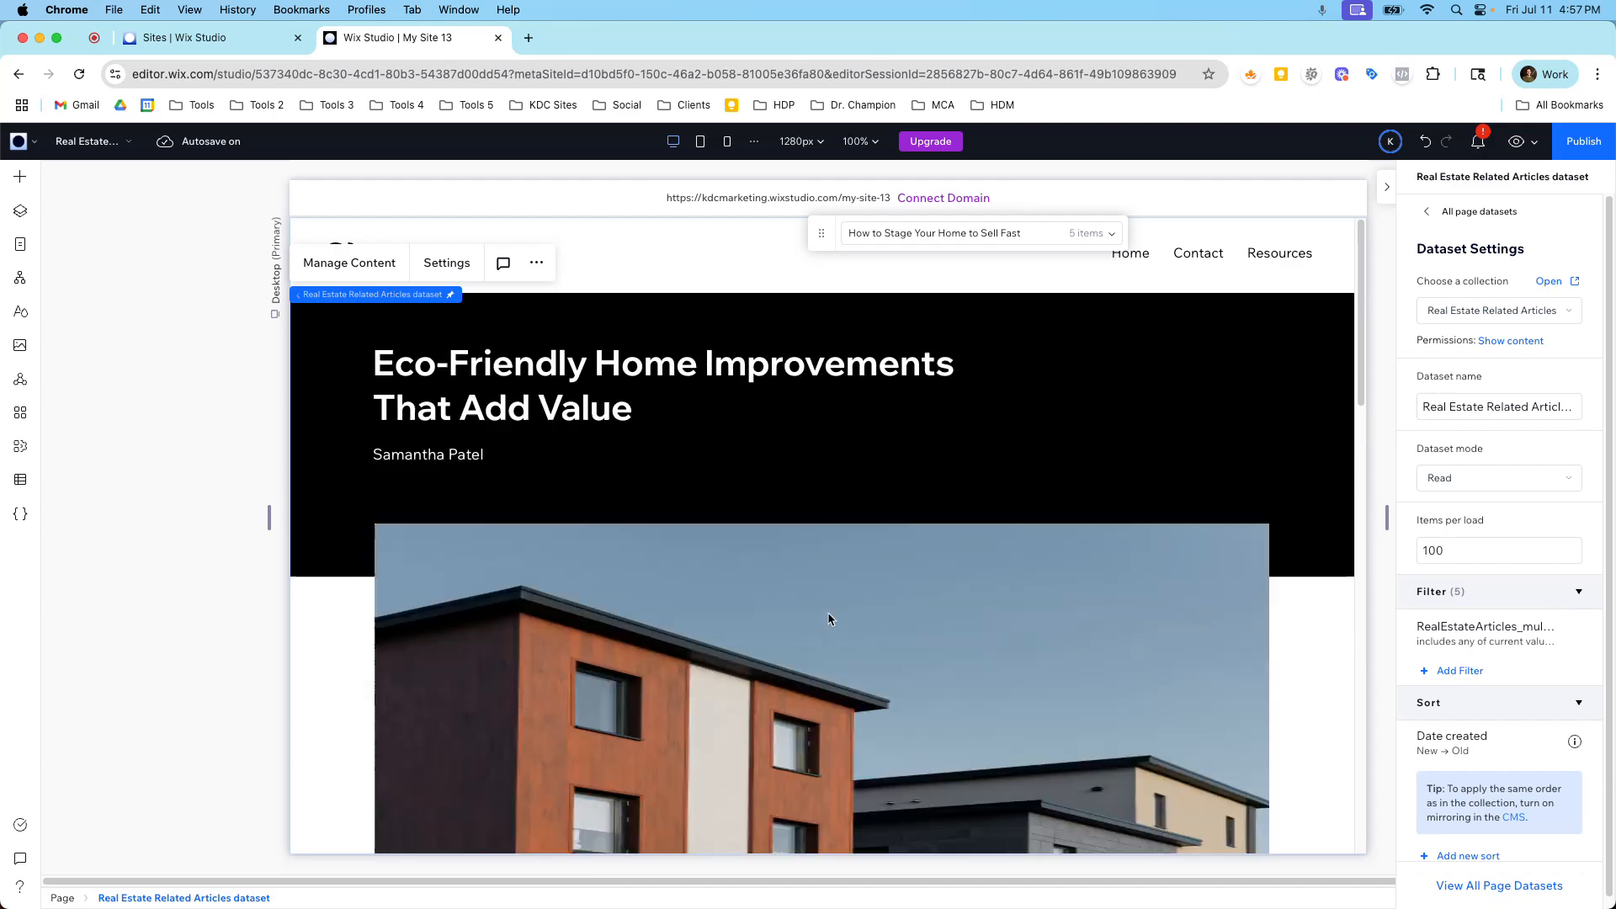
# Step: Check which related-article cards the filtered repeater shows for the Eco-Friendly Home Improvements article
pyautogui.scroll(-3, 842, 573)
pyautogui.scroll(-15, 841, 572)
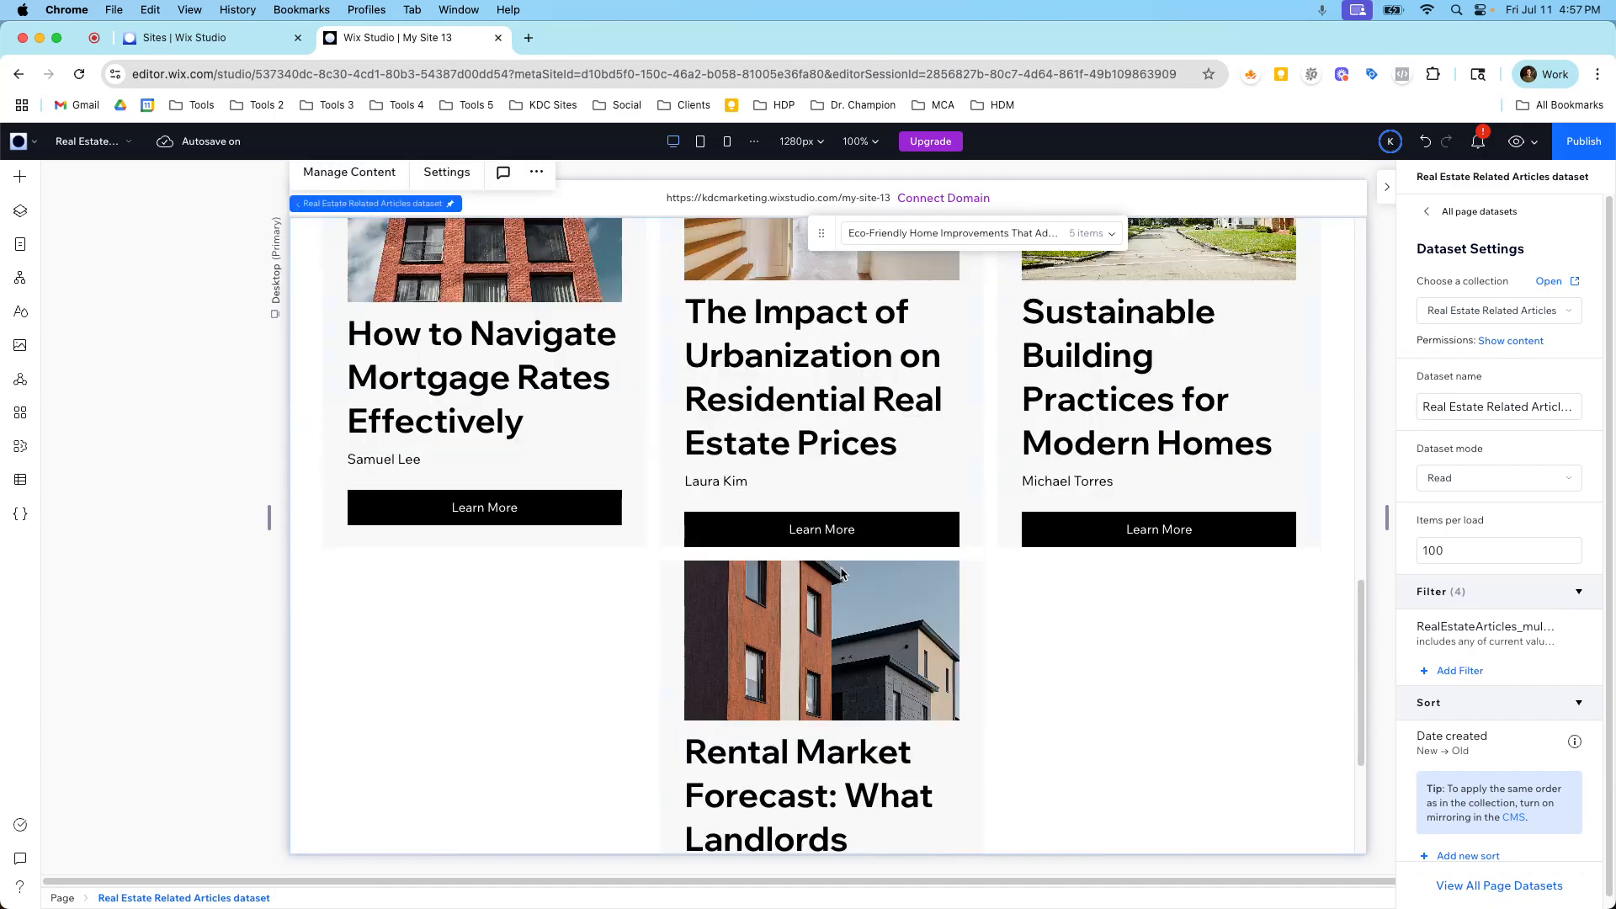
pyautogui.scroll(7, 842, 575)
pyautogui.scroll(6, 842, 574)
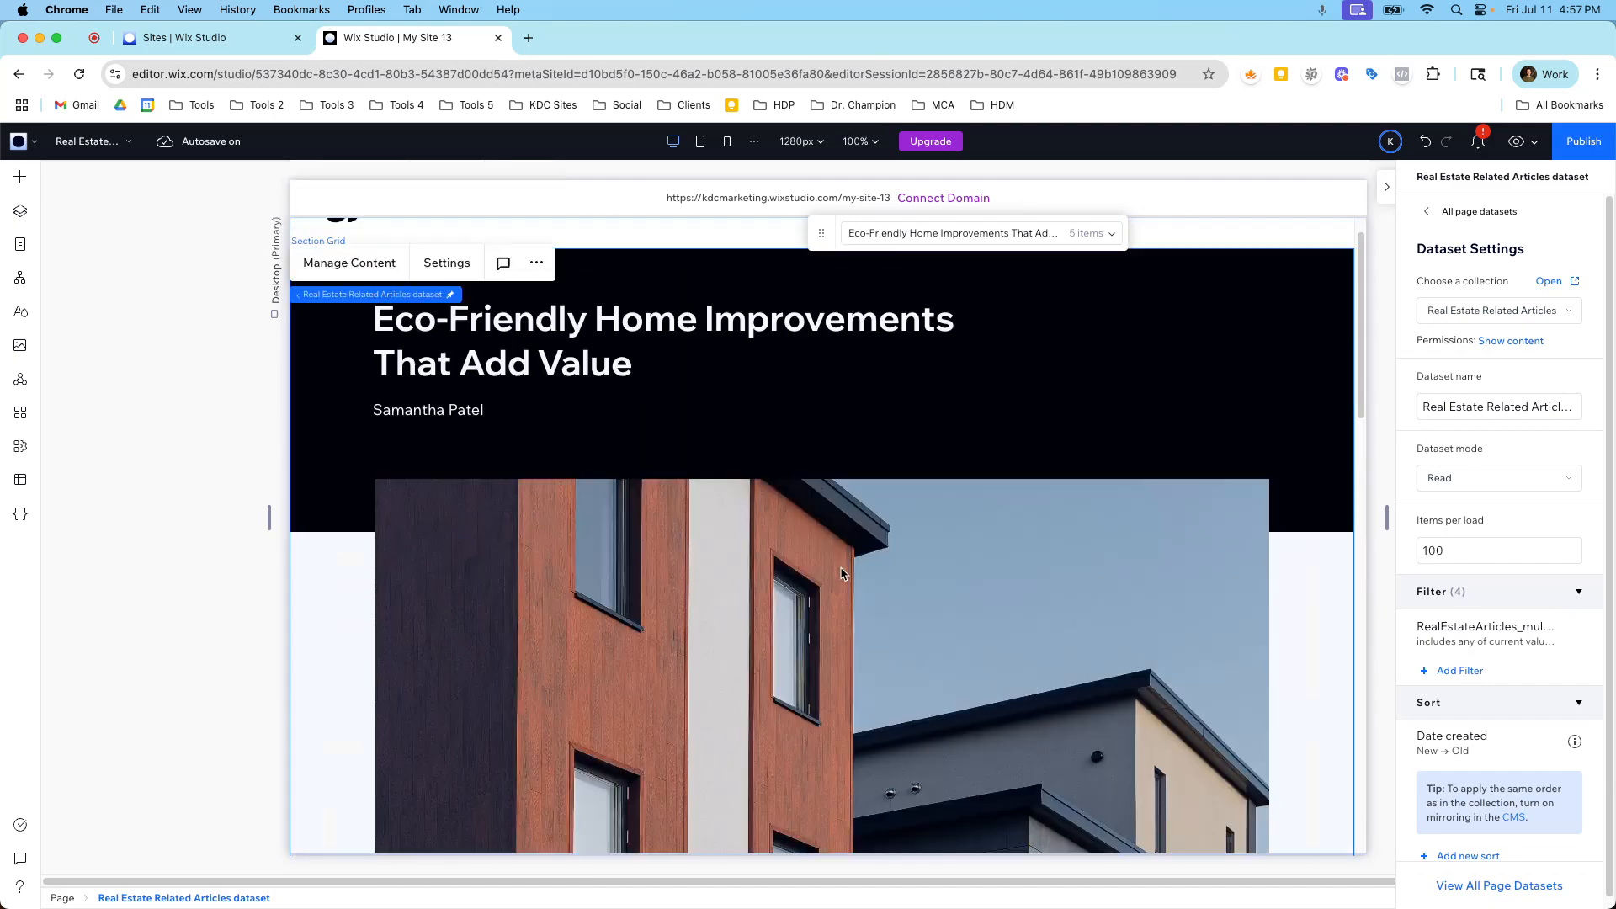
pyautogui.scroll(-7, 842, 574)
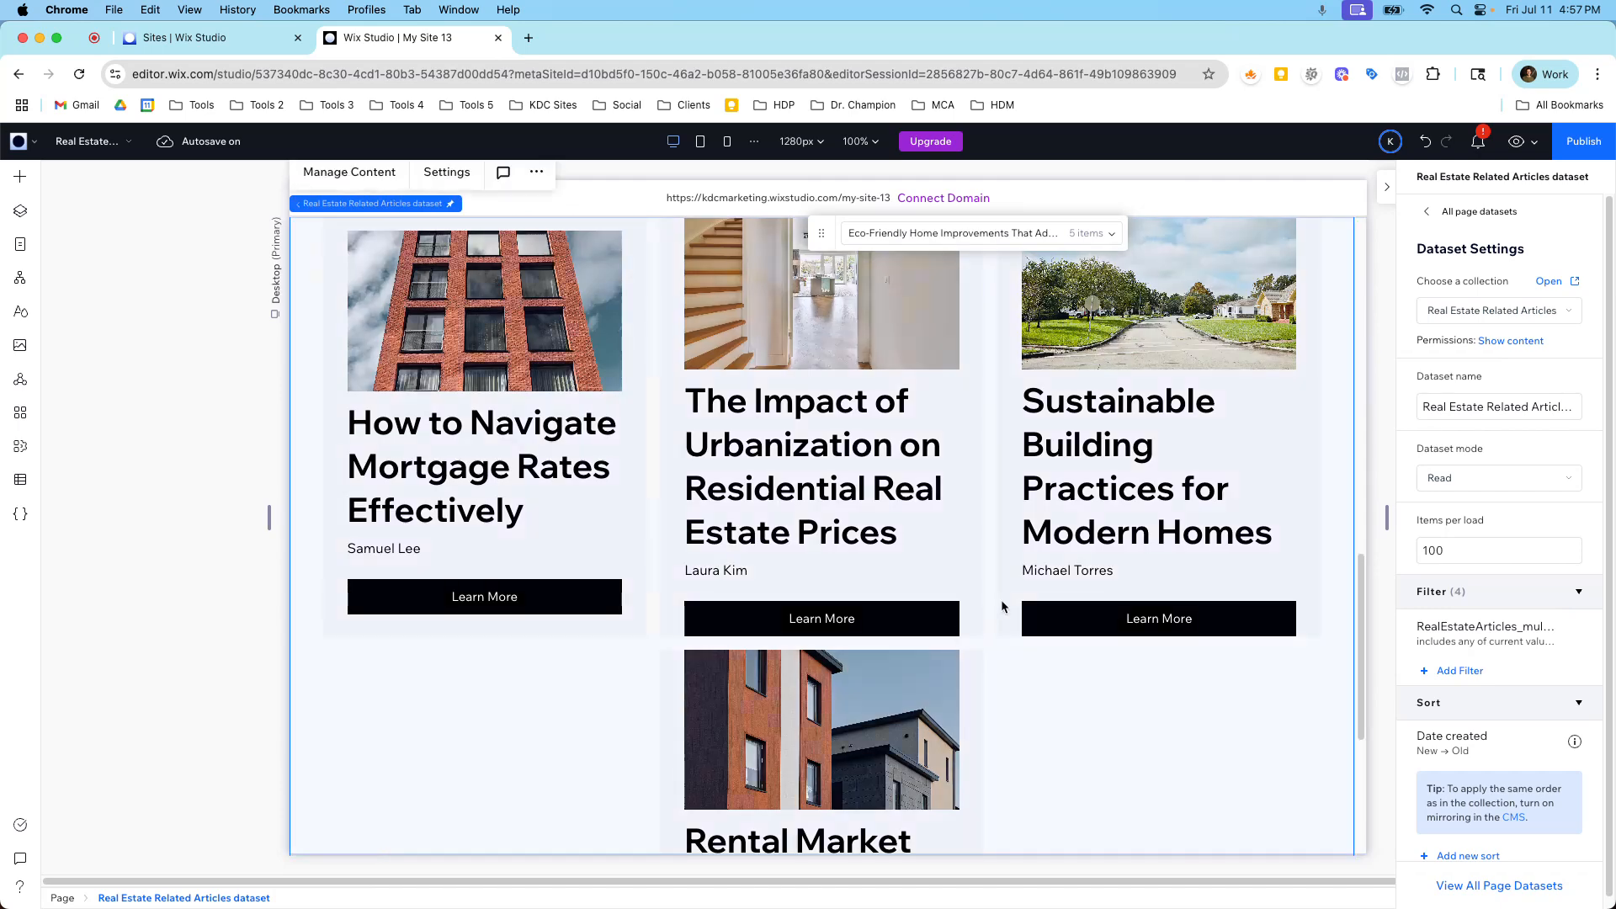
pyautogui.scroll(-4, 918, 505)
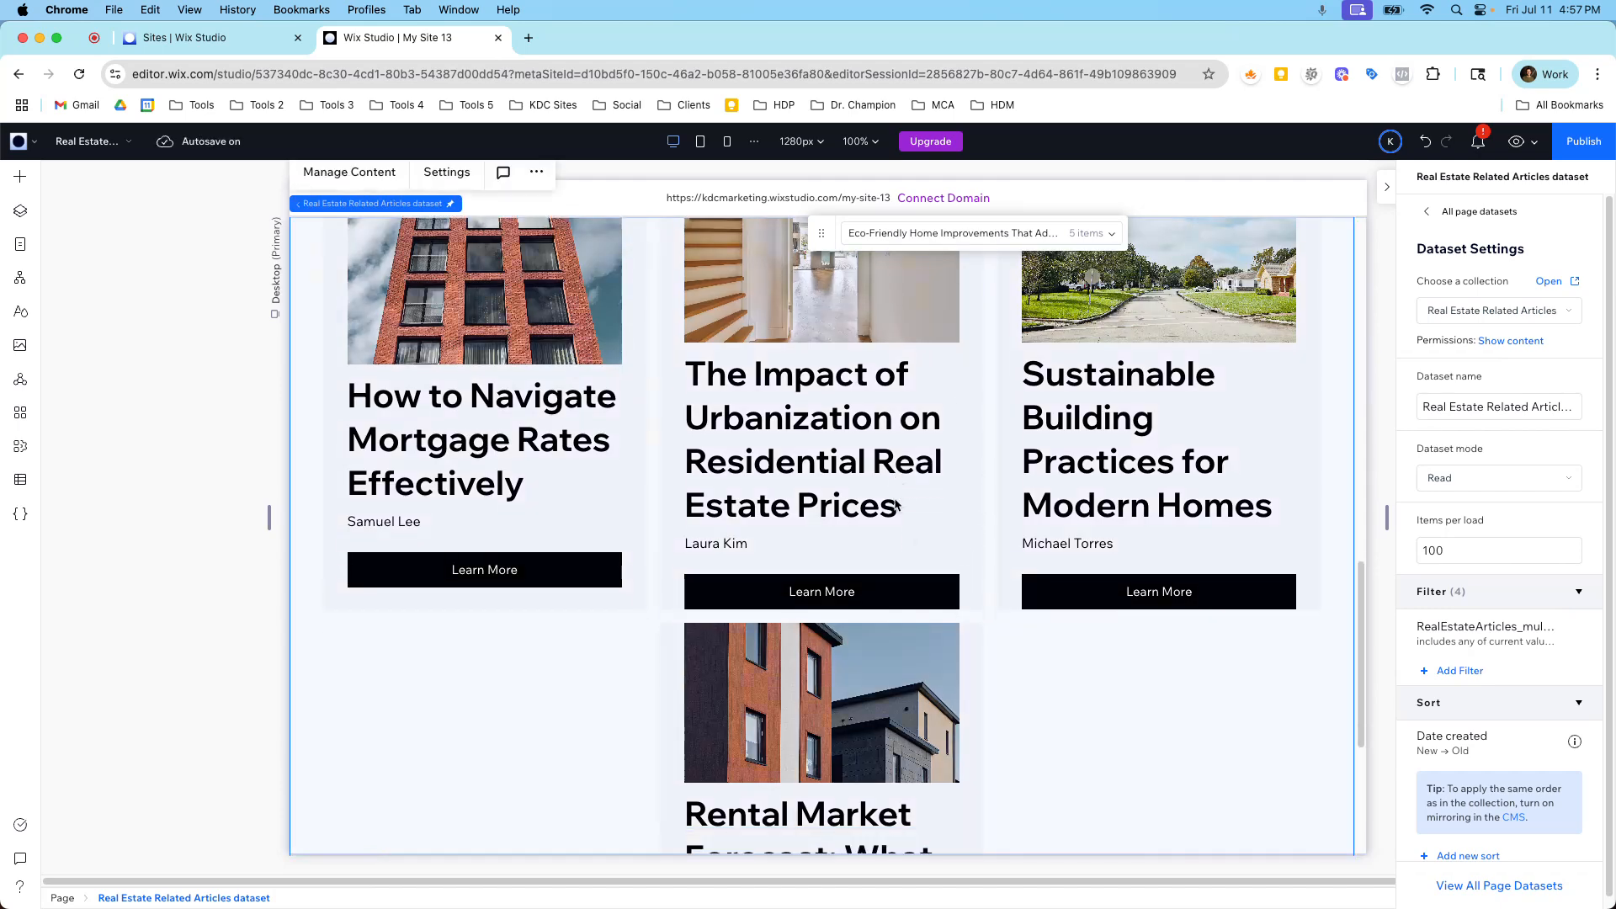
# Step: Preview How to Stage Your Home to Sell Fast and Top 10 Tips for First-Time Home Buyers, checking the related-article cards of each
pyautogui.click(939, 234)
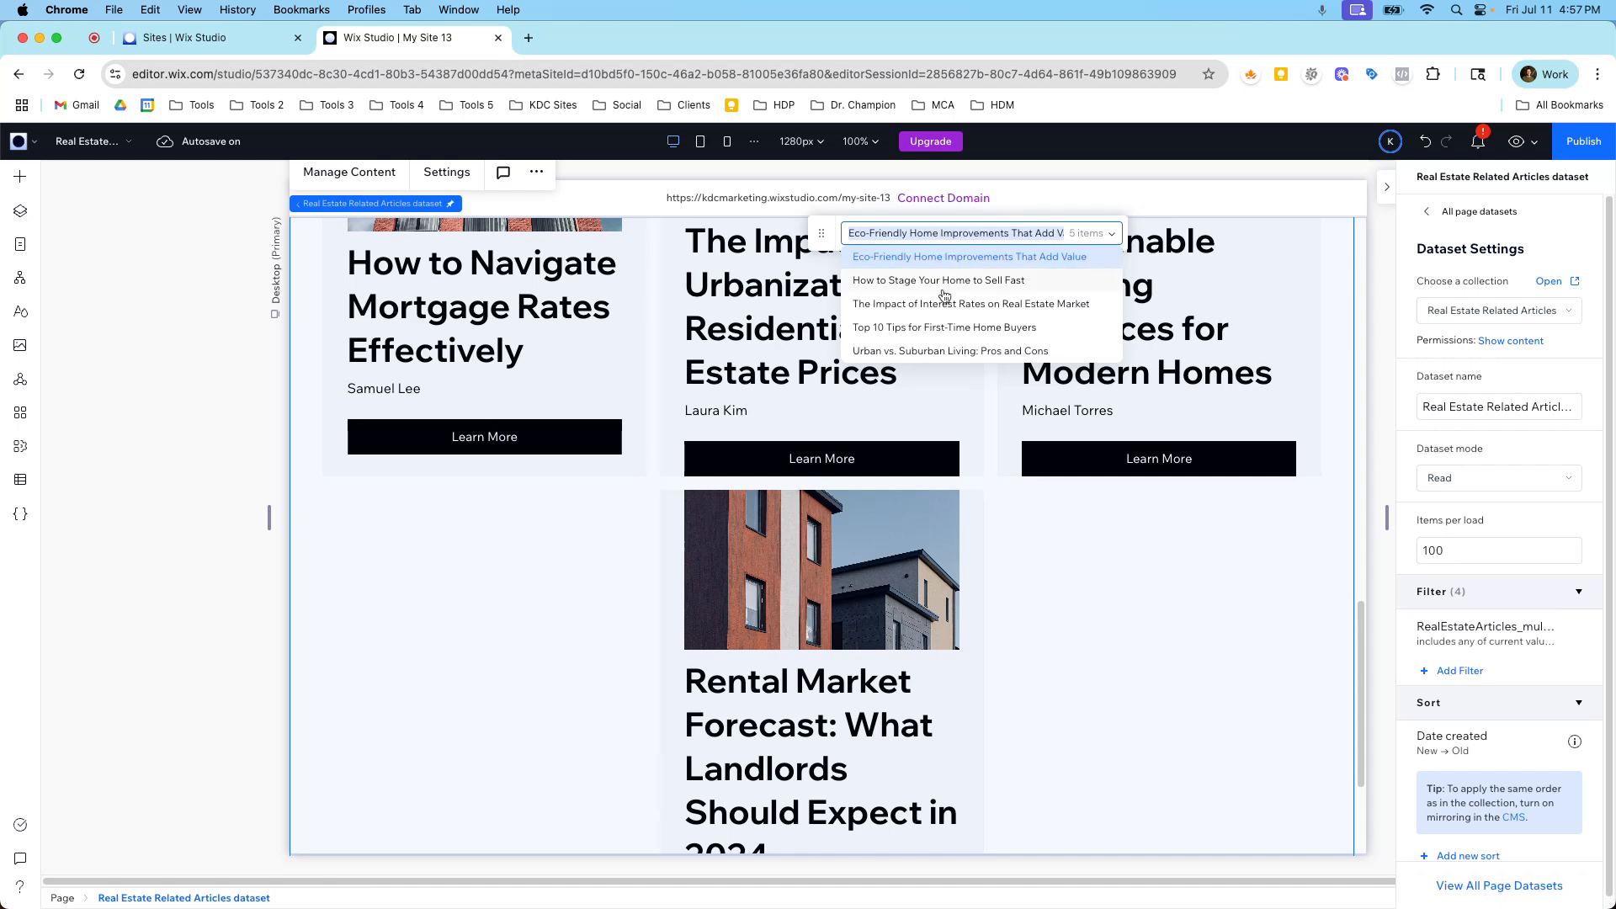
pyautogui.click(939, 281)
pyautogui.scroll(-10, 947, 347)
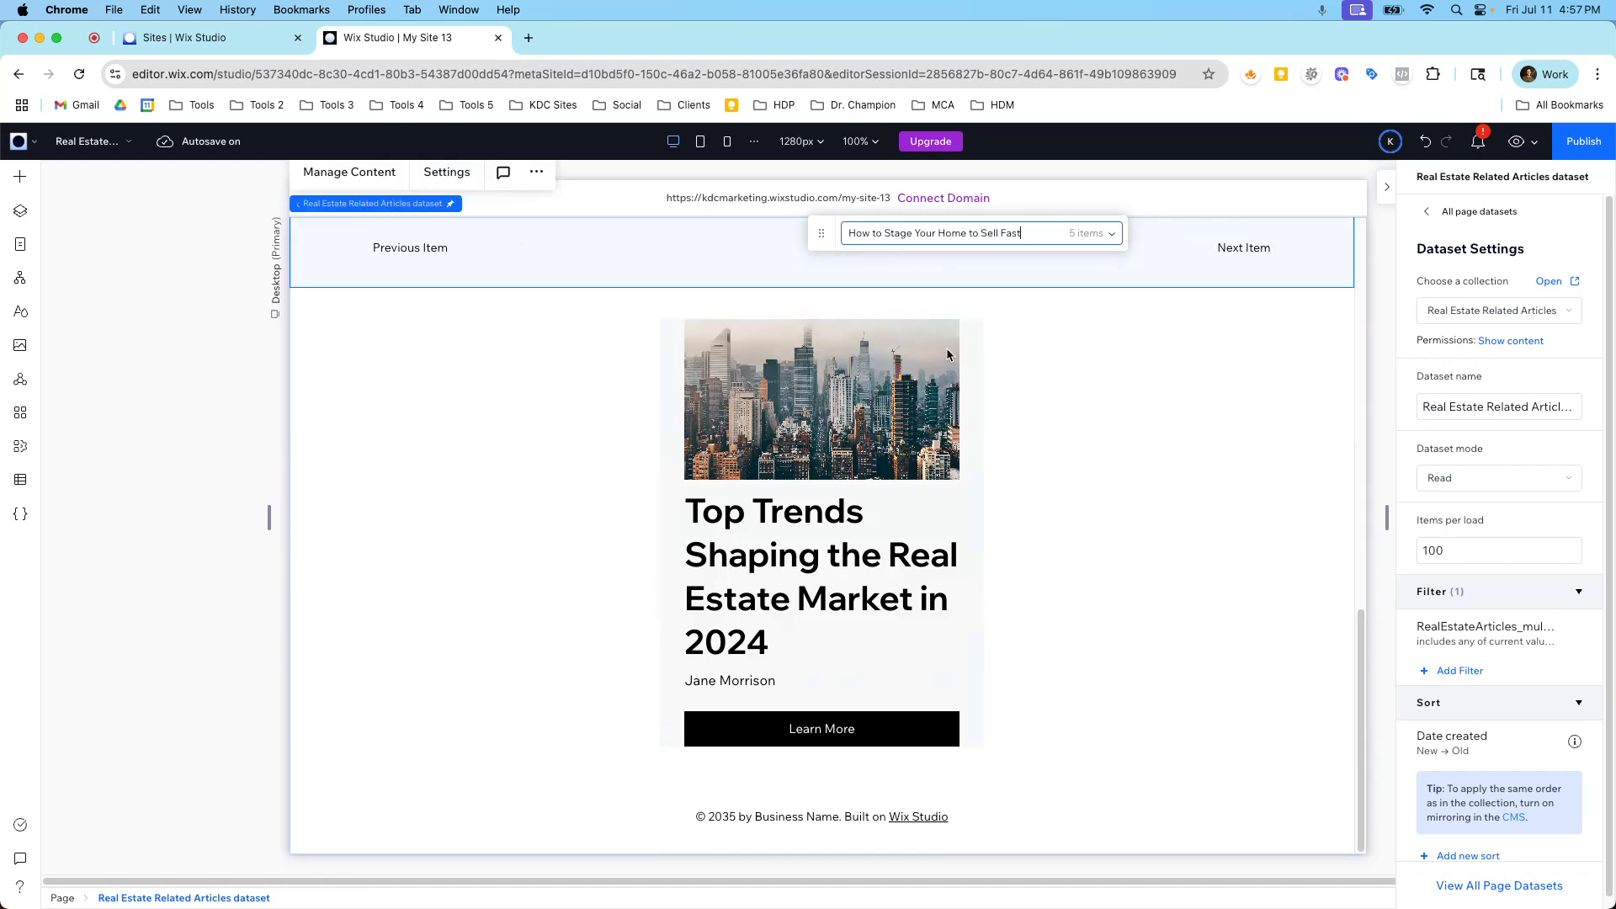
pyautogui.click(972, 241)
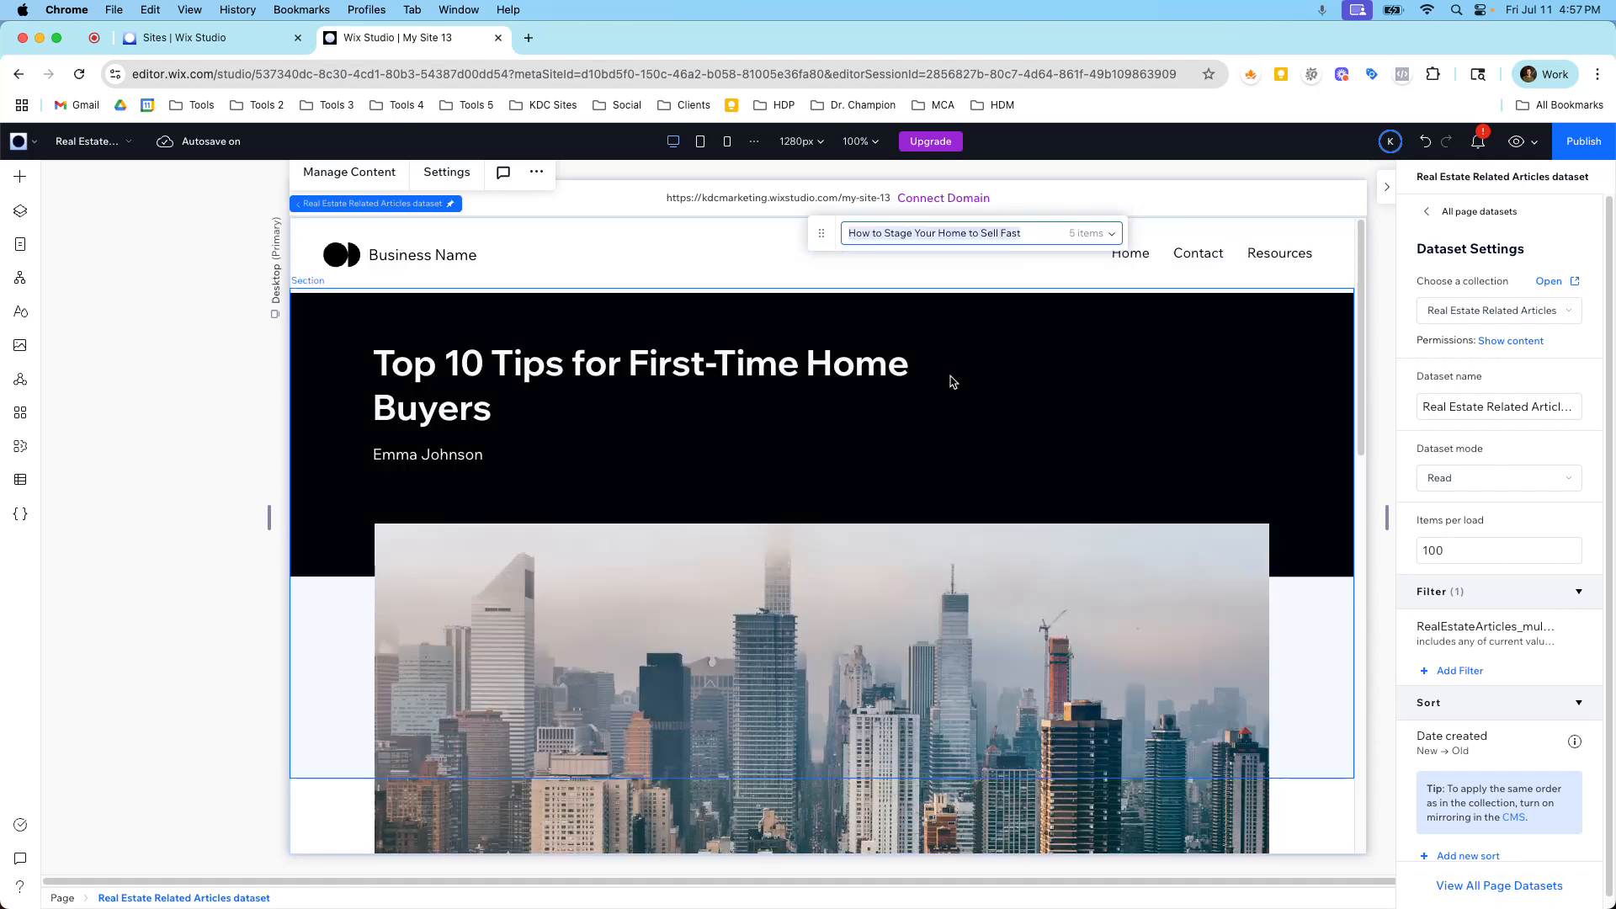
pyautogui.scroll(-10, 952, 382)
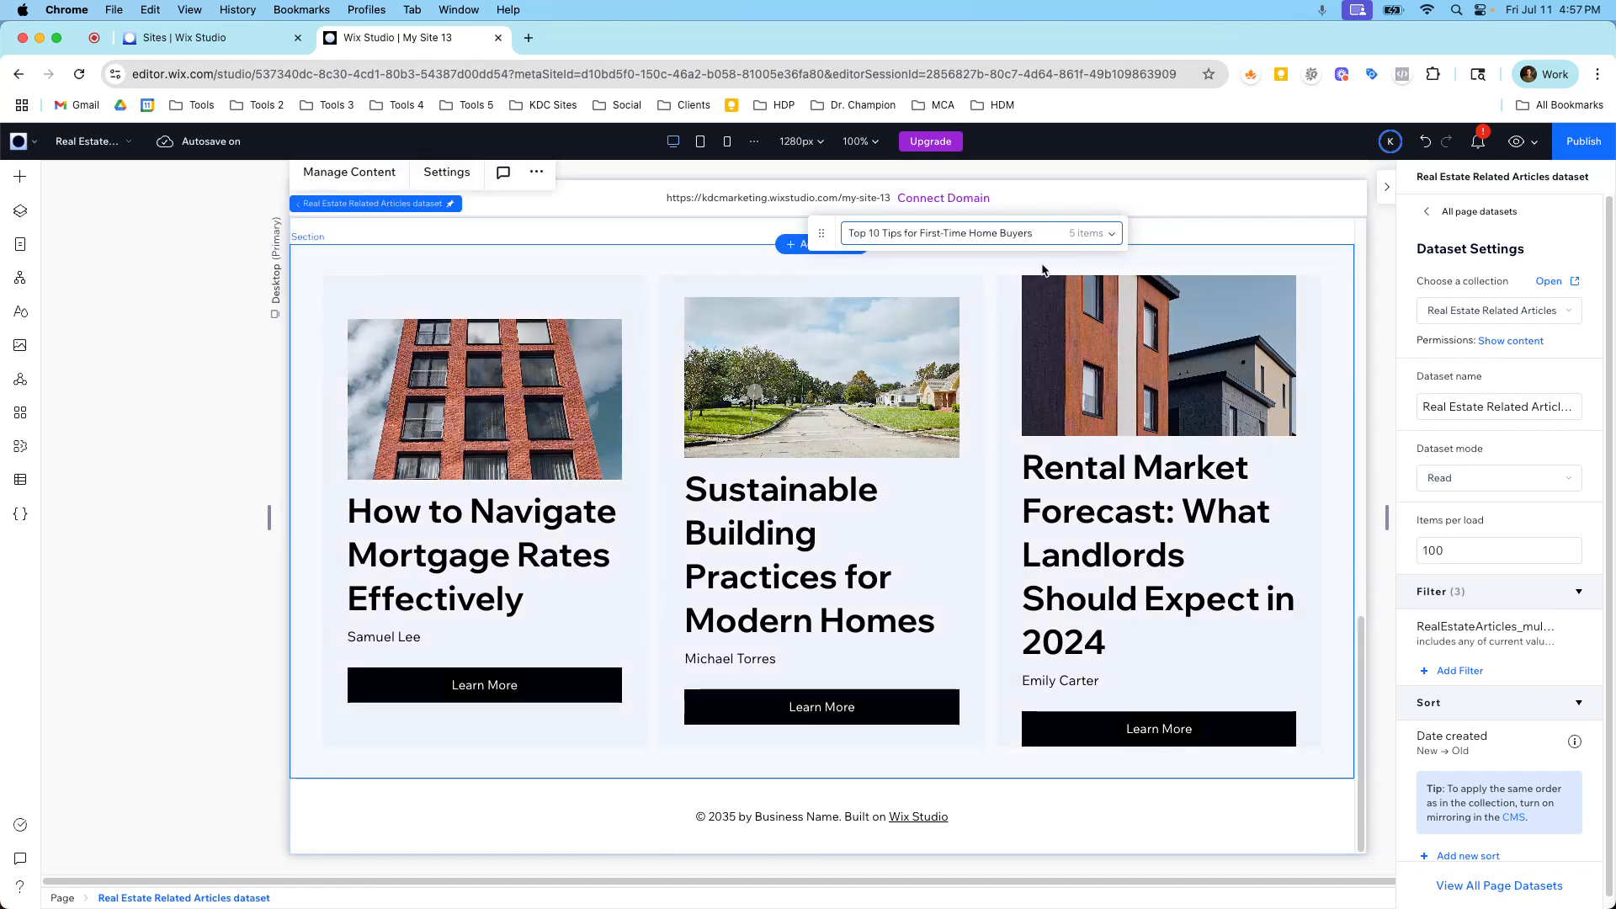
# Step: Switch the previewed item to Urban vs. Suburban Living: Pros and Cons and compare its content with the related-article cards
pyautogui.click(1035, 234)
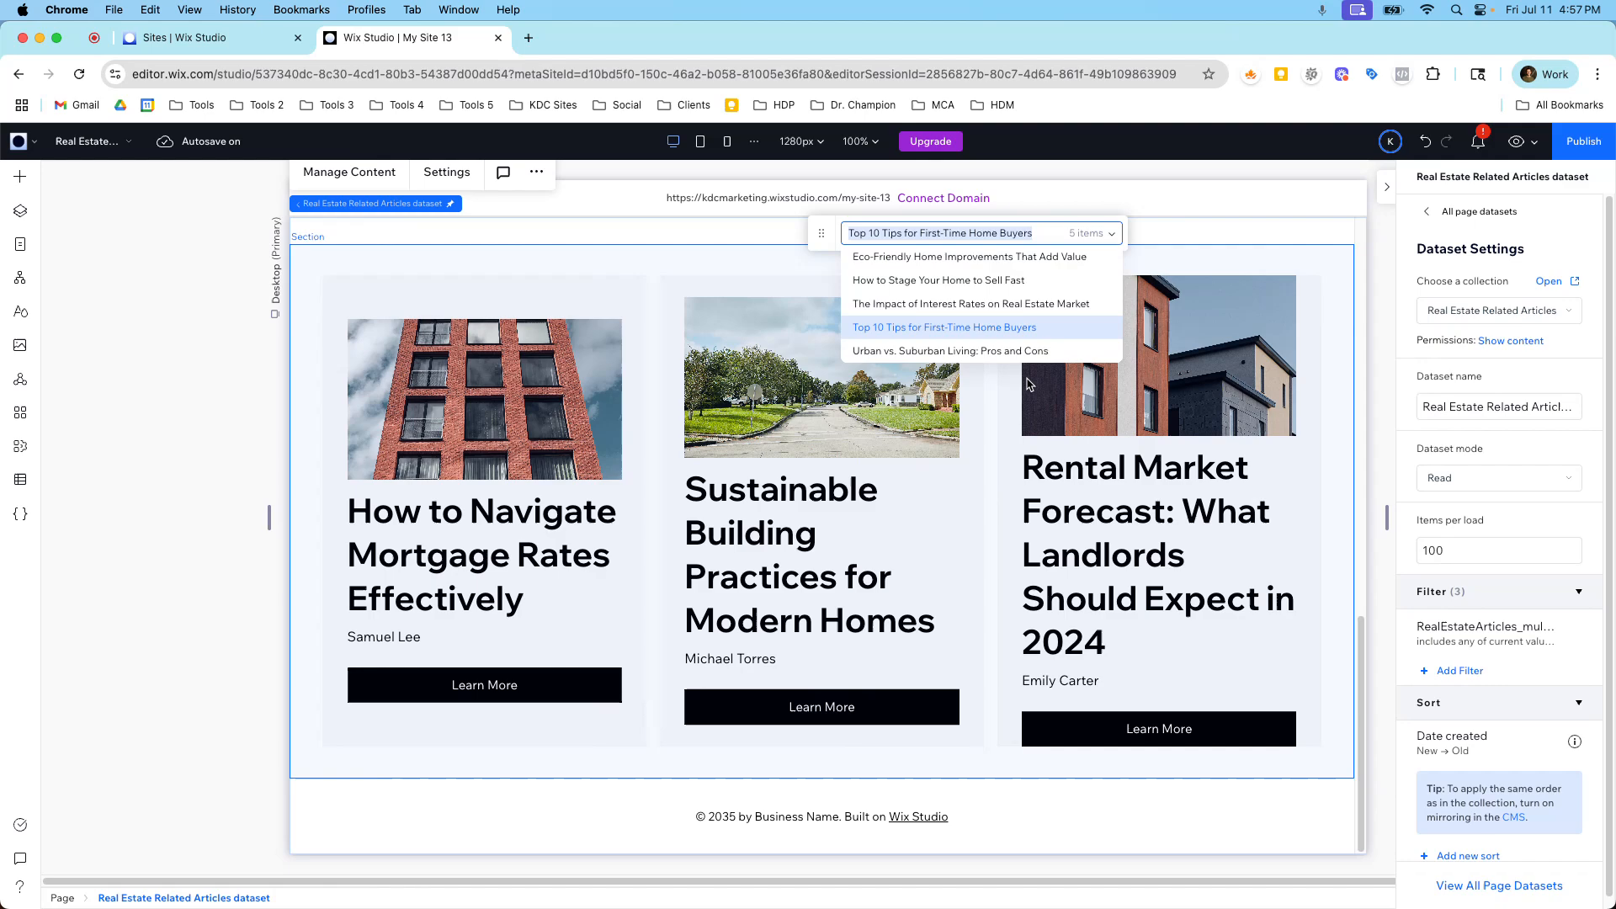
pyautogui.click(966, 351)
pyautogui.scroll(-5, 966, 454)
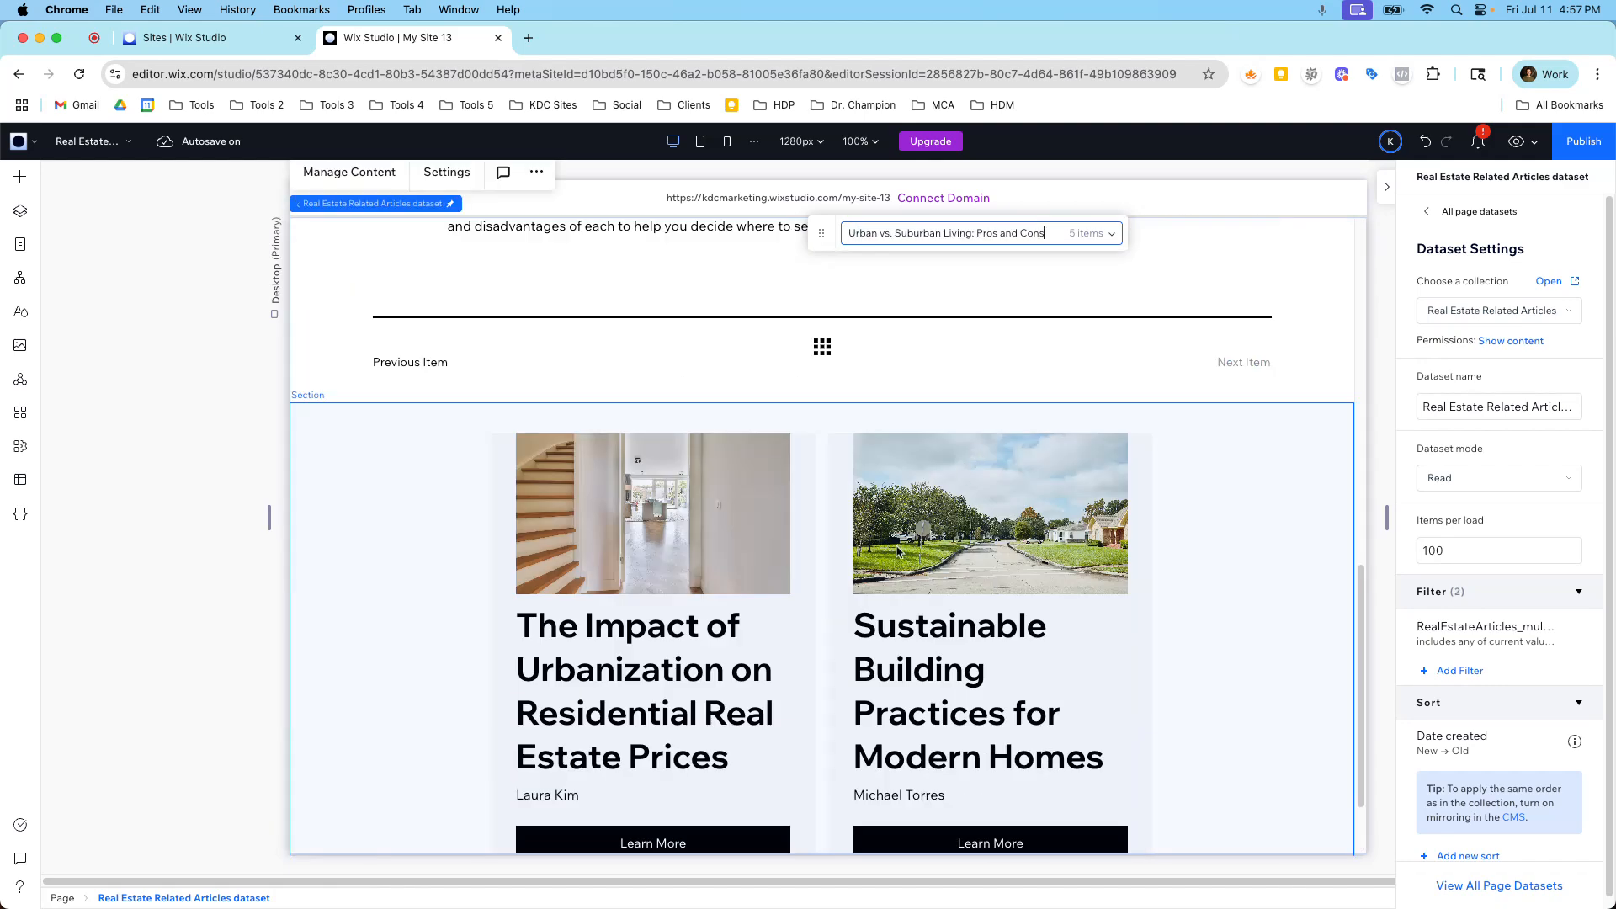
pyautogui.scroll(8, 876, 568)
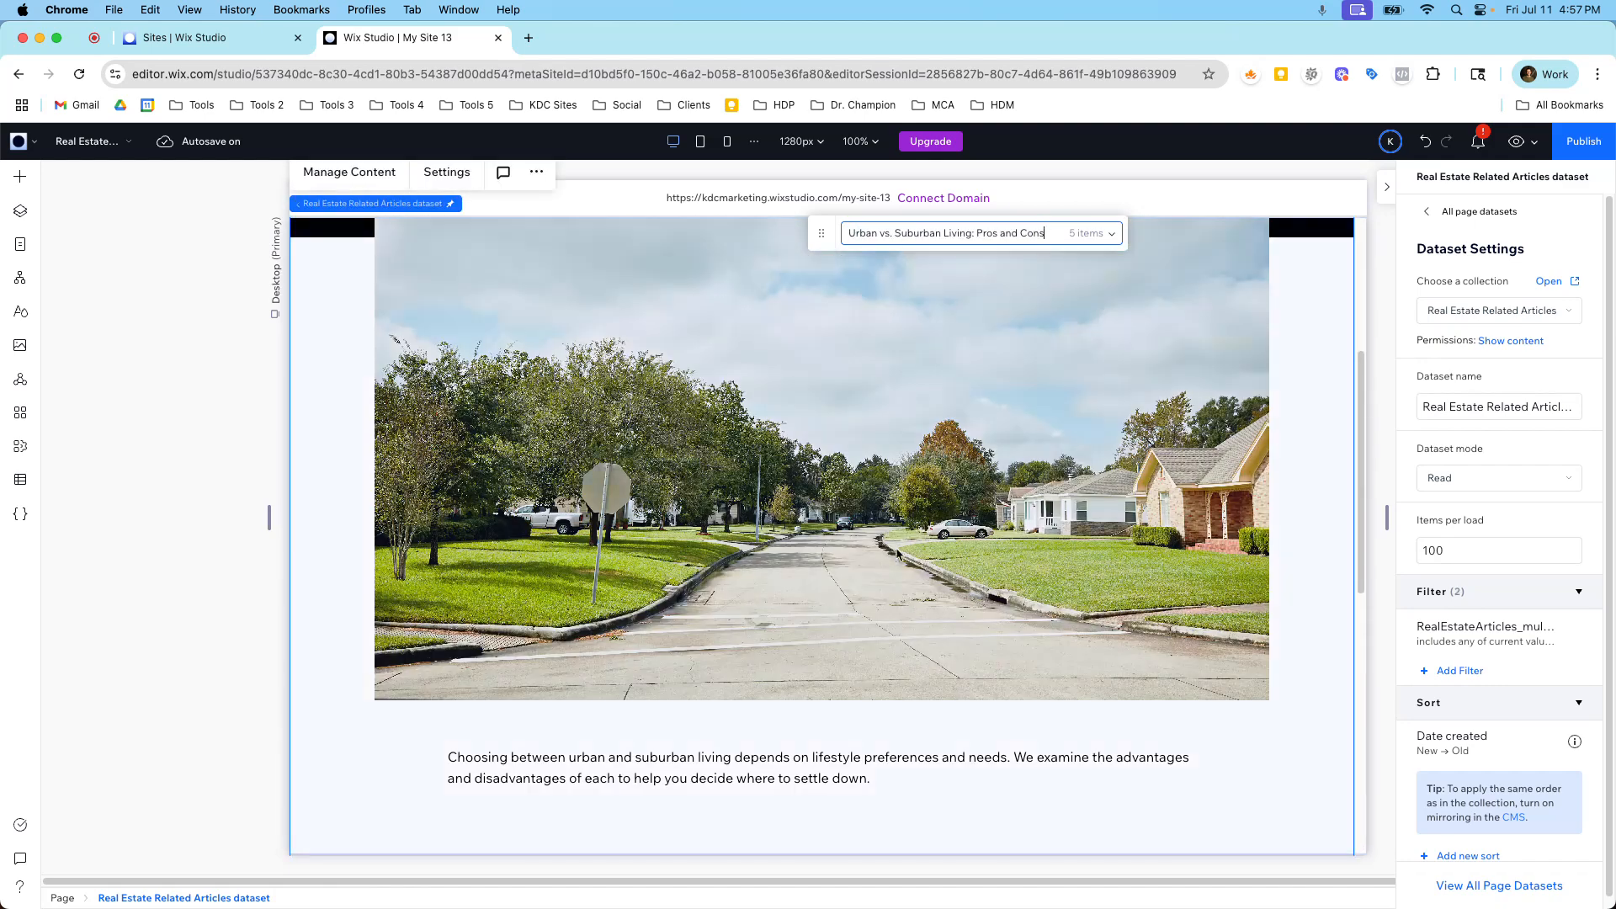
pyautogui.scroll(3, 896, 551)
pyautogui.scroll(-6, 895, 550)
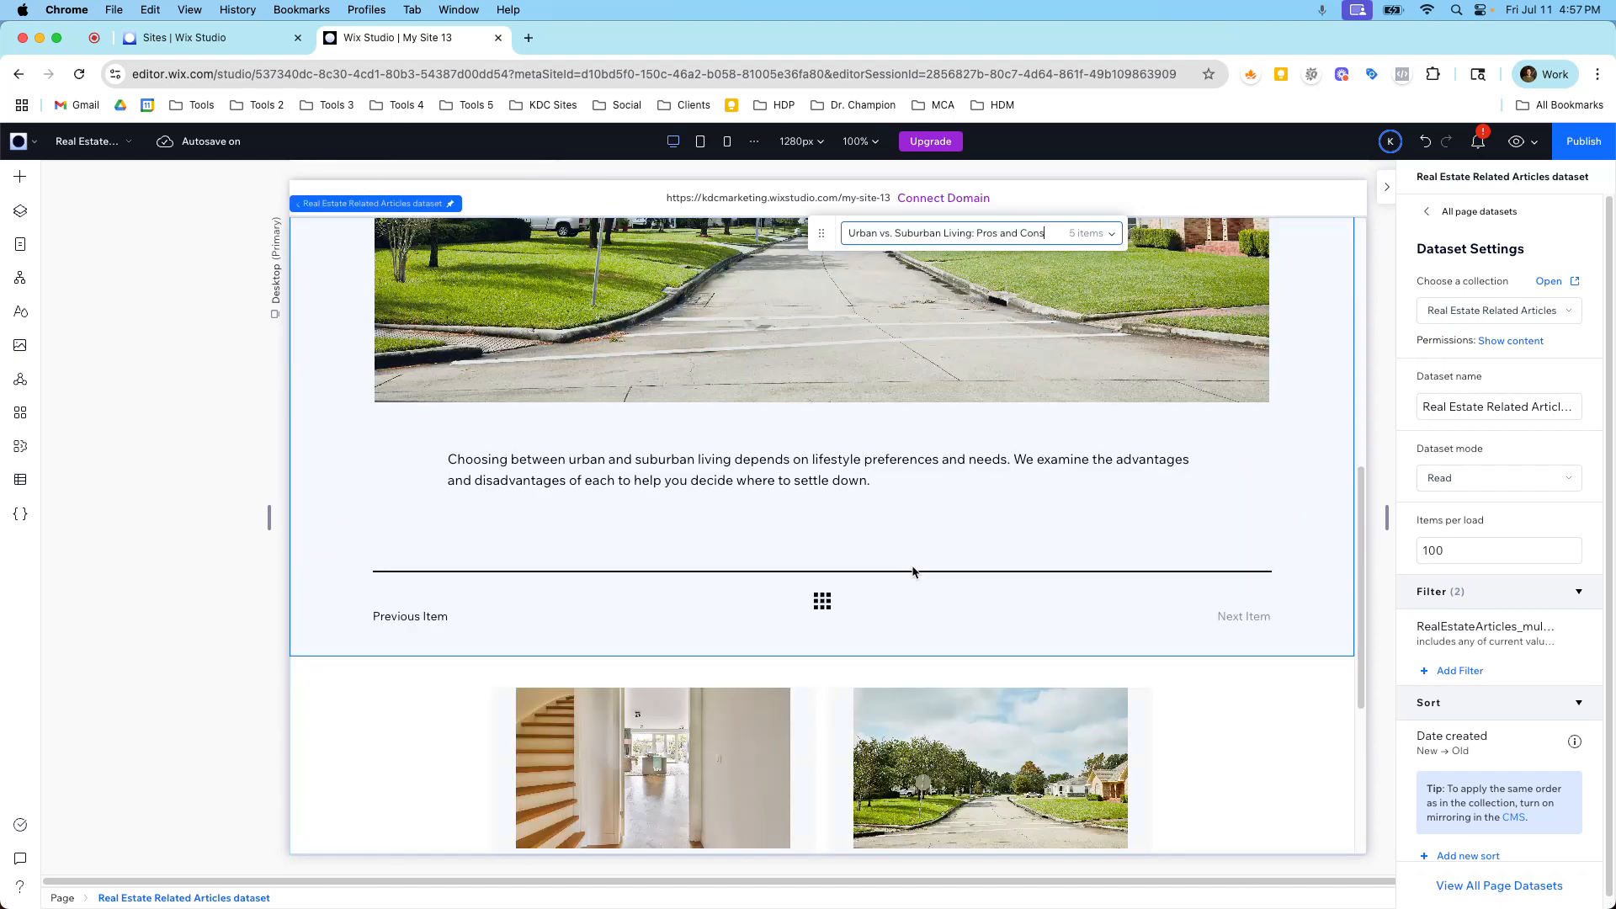
pyautogui.scroll(-4, 913, 573)
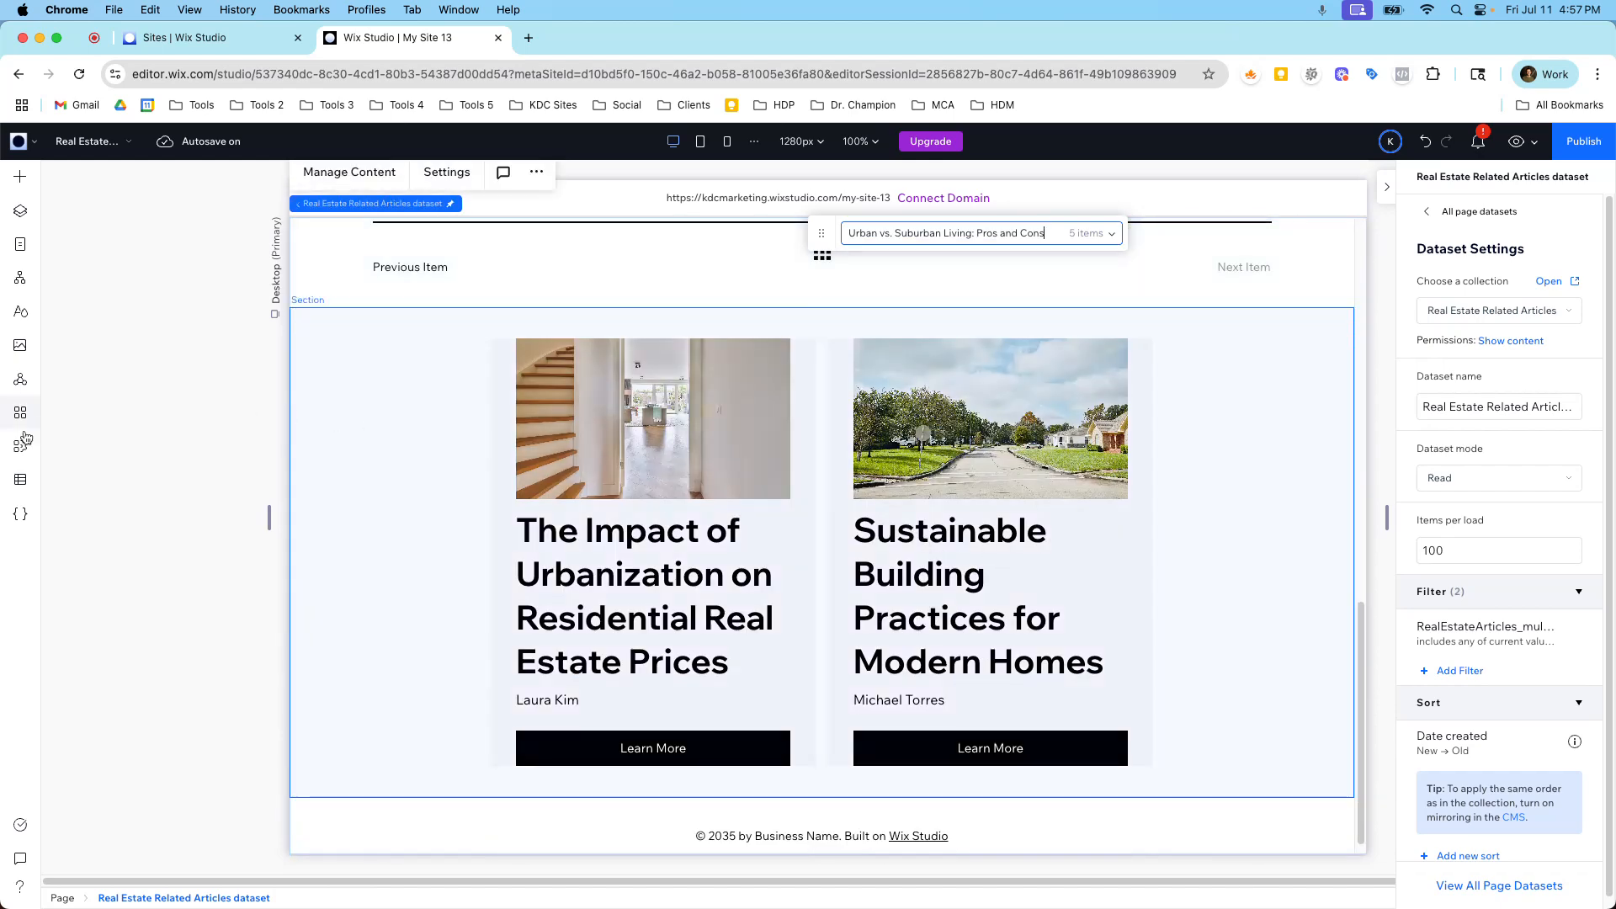
pyautogui.scroll(4, 675, 333)
pyautogui.scroll(5, 675, 334)
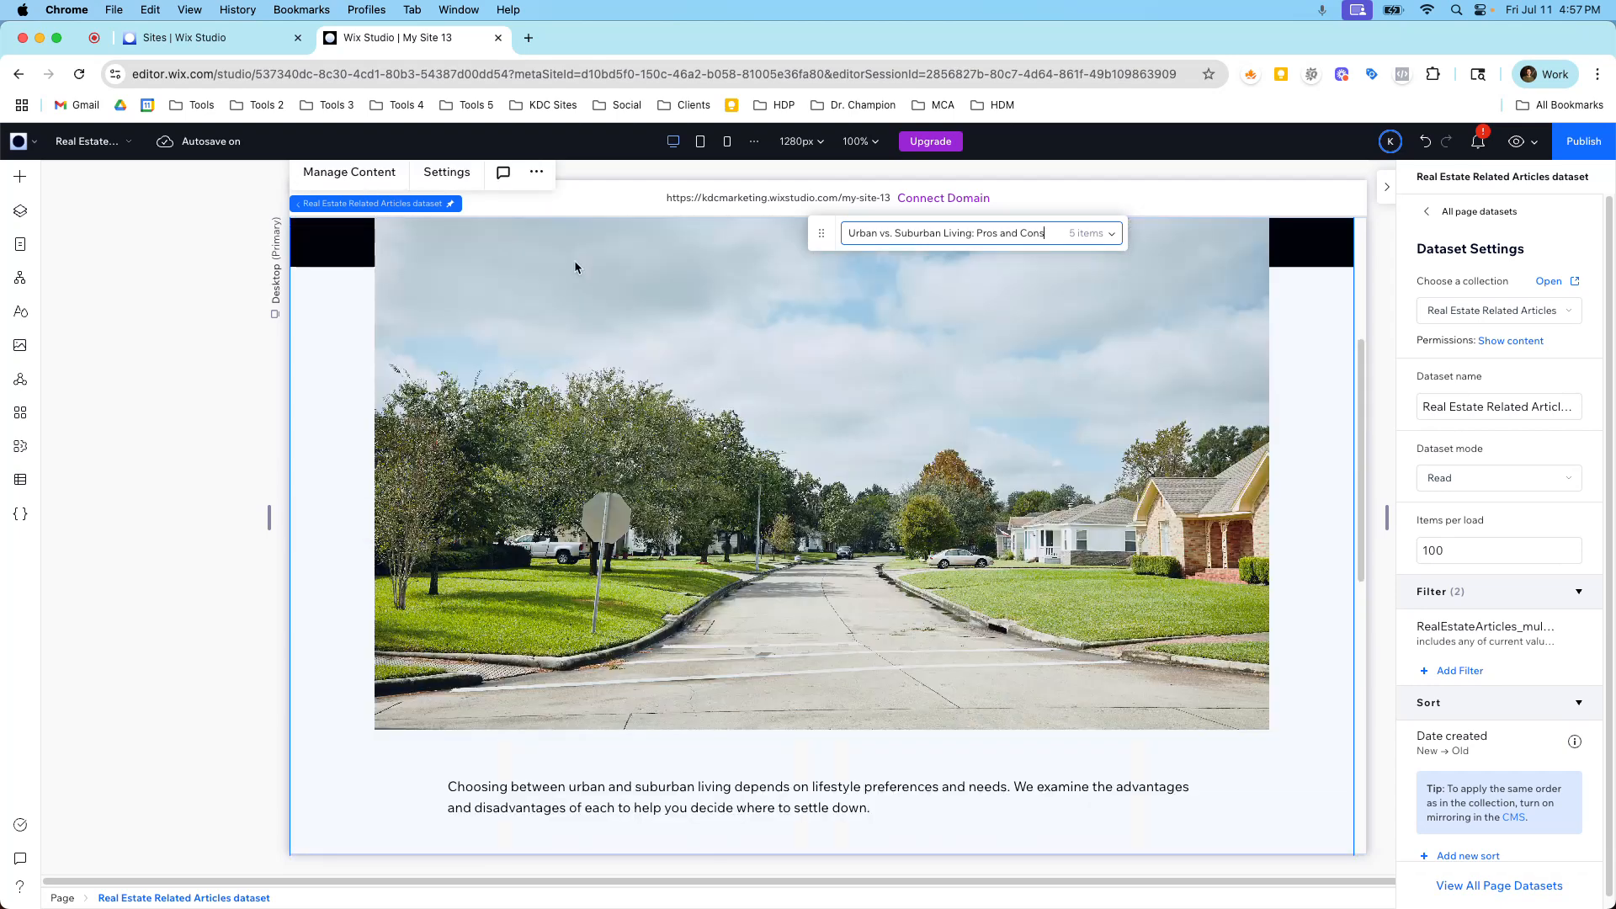
# Step: Review the Multi-Reference column of the Real Estate Articles collection in the CMS, and return to the page editor
pyautogui.click(39, 485)
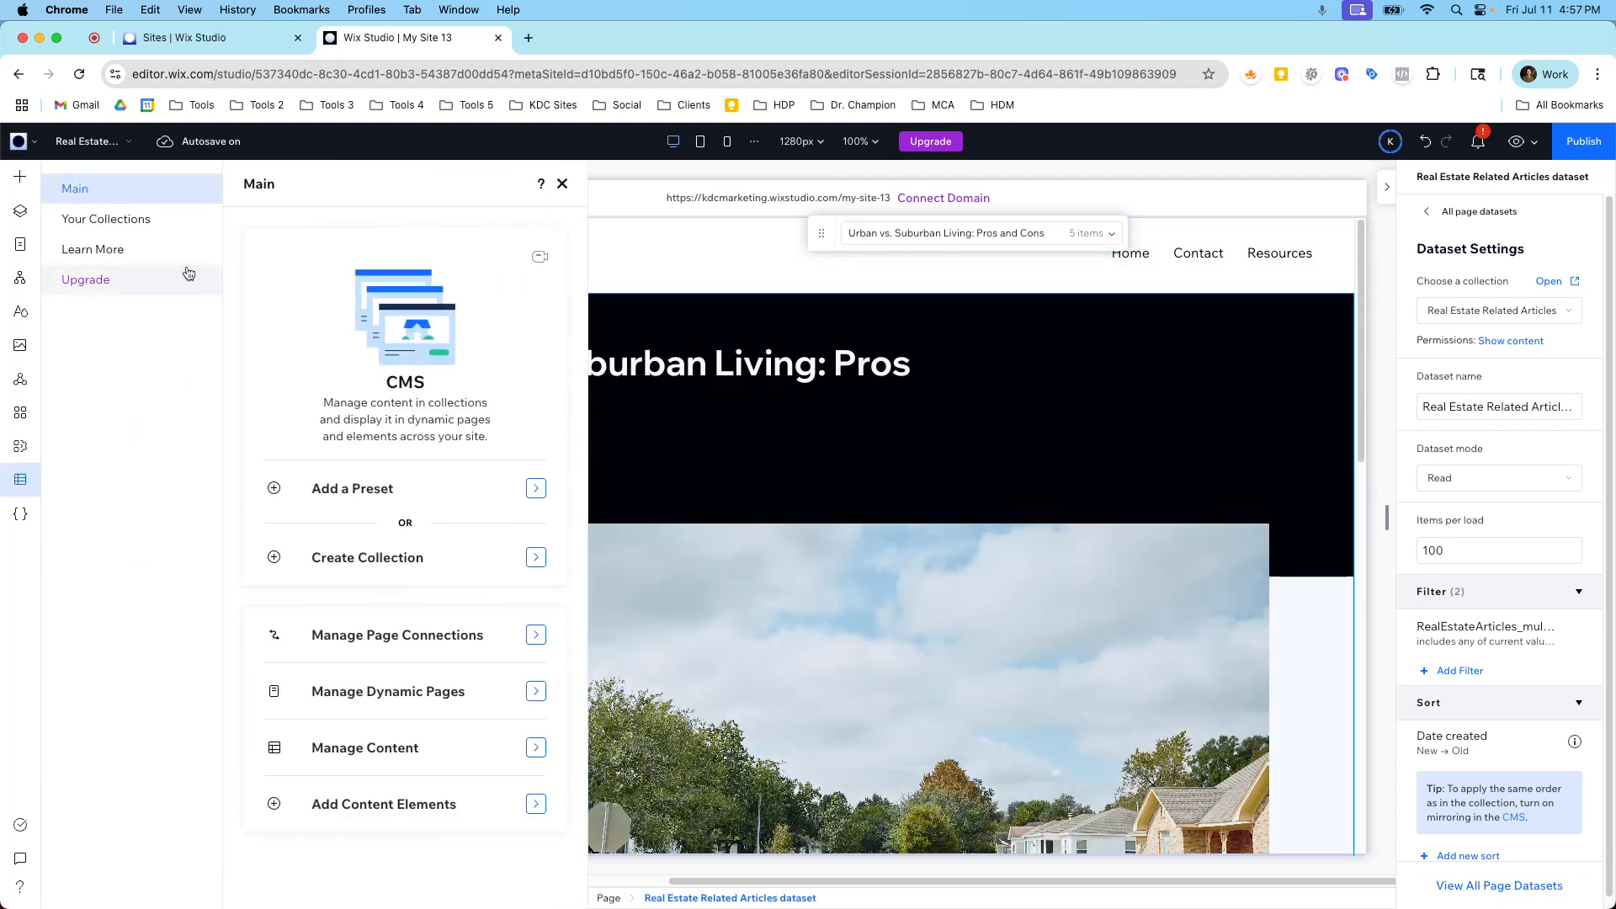
pyautogui.click(154, 225)
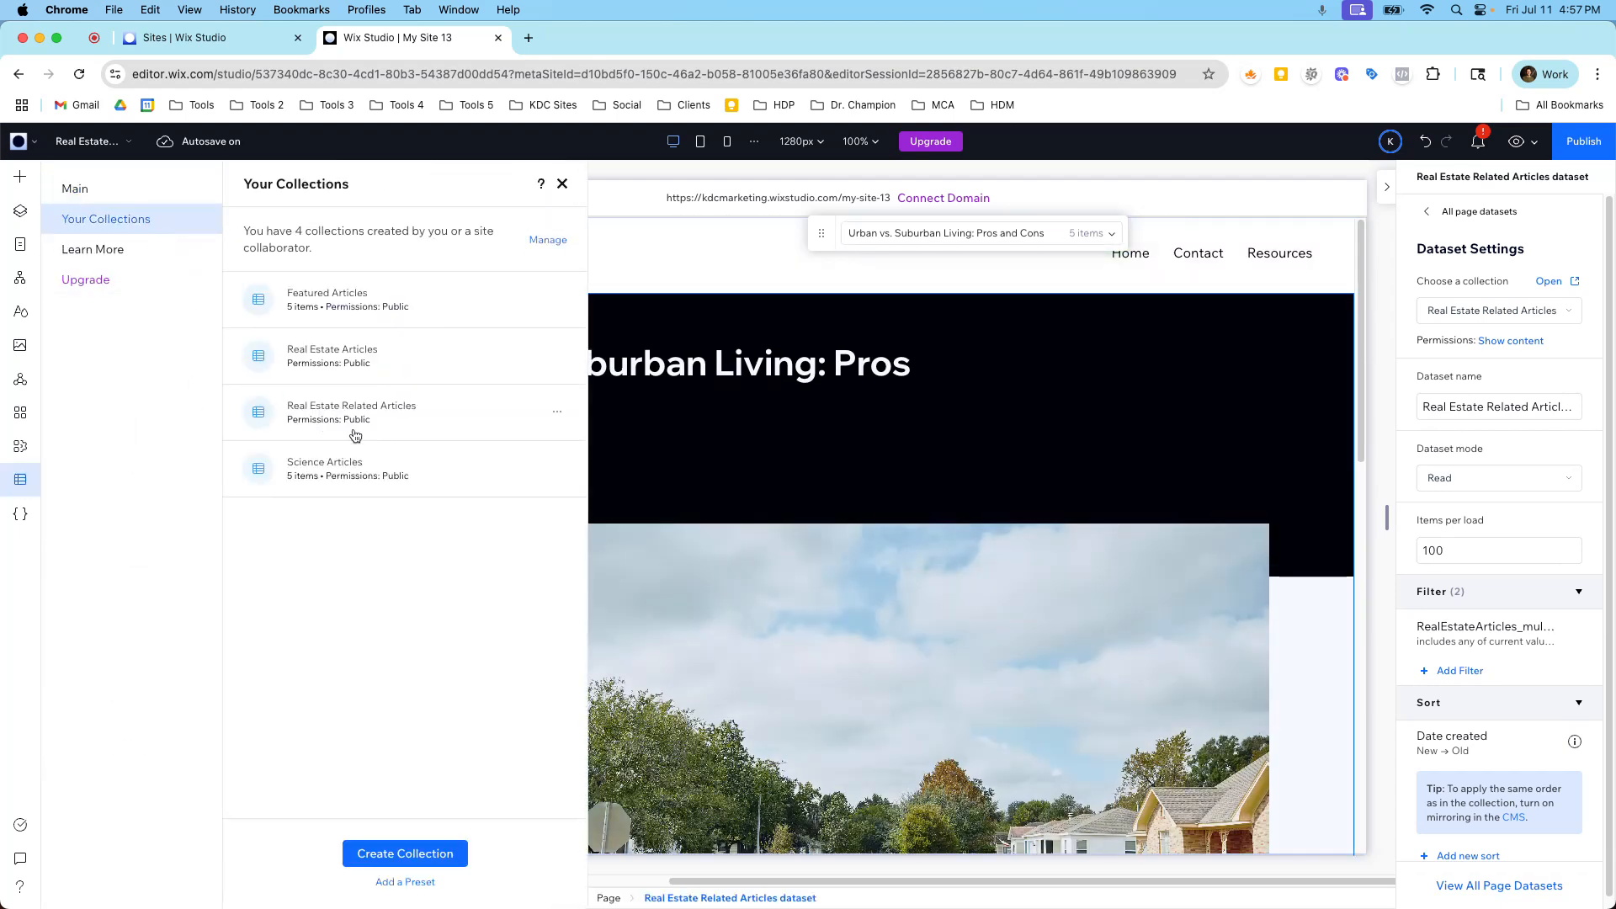
pyautogui.click(375, 372)
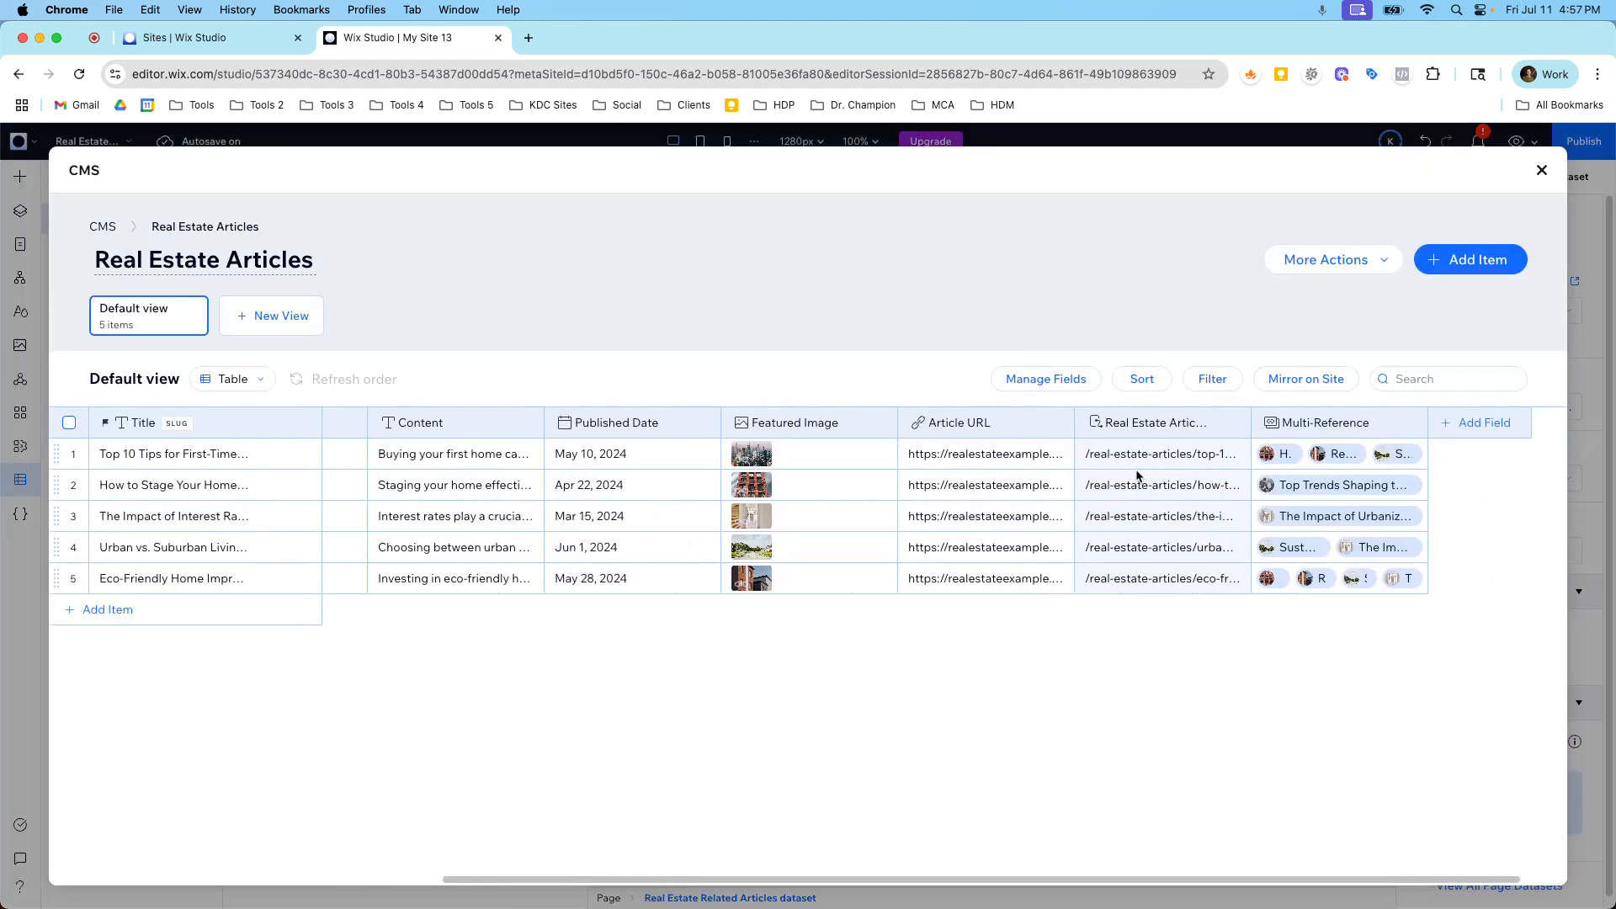
pyautogui.hscroll(1, 1136, 477)
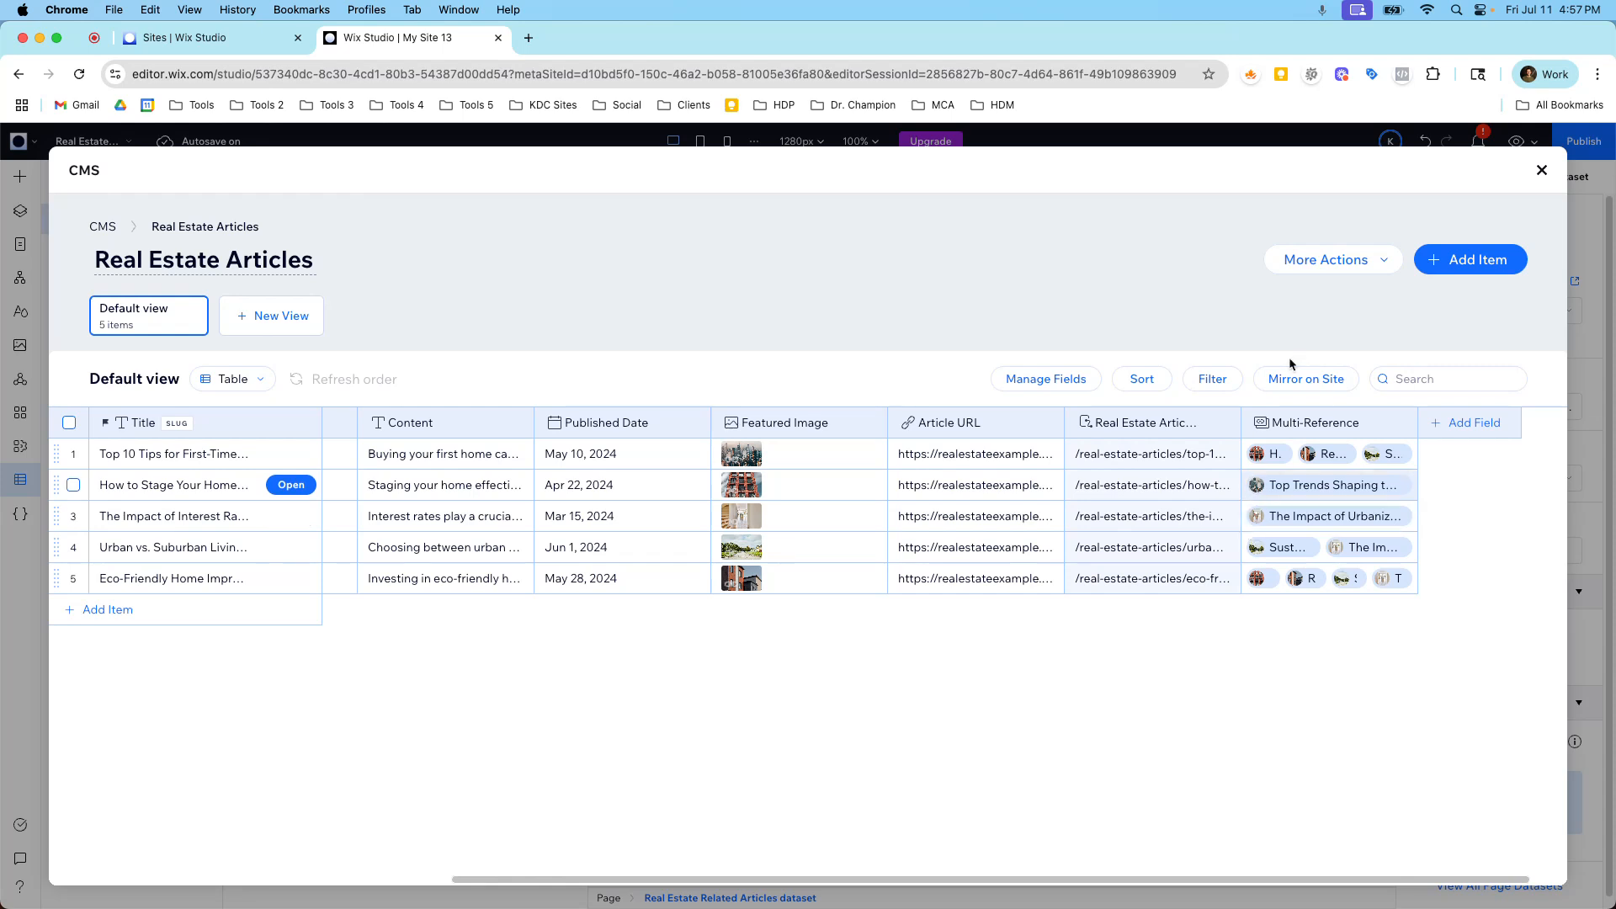
pyautogui.click(1544, 172)
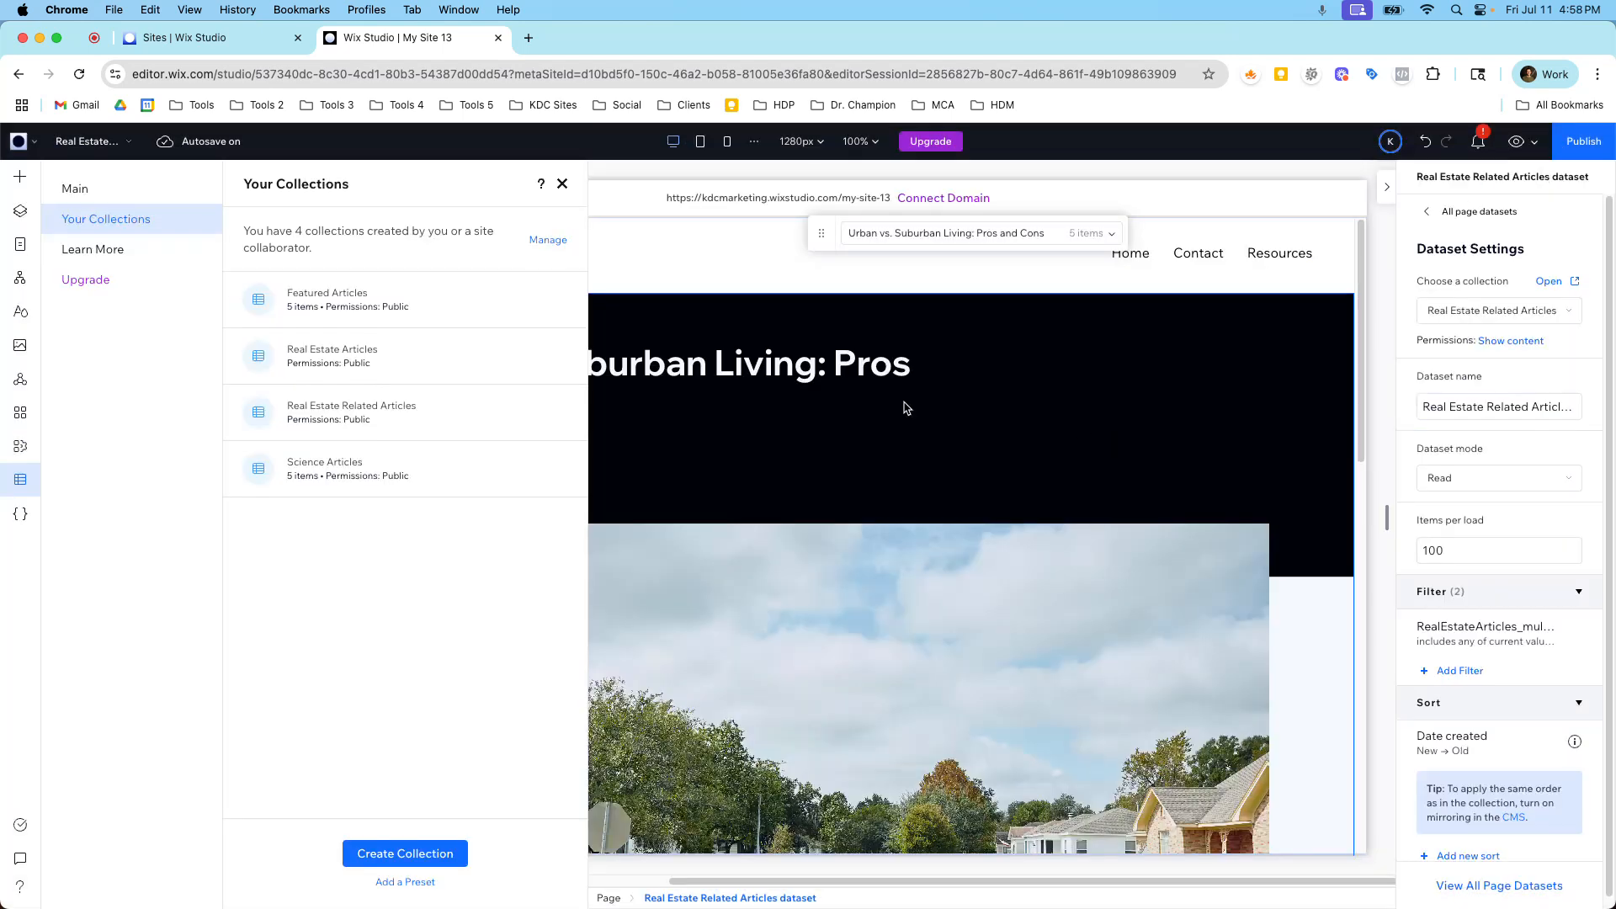
pyautogui.click(562, 183)
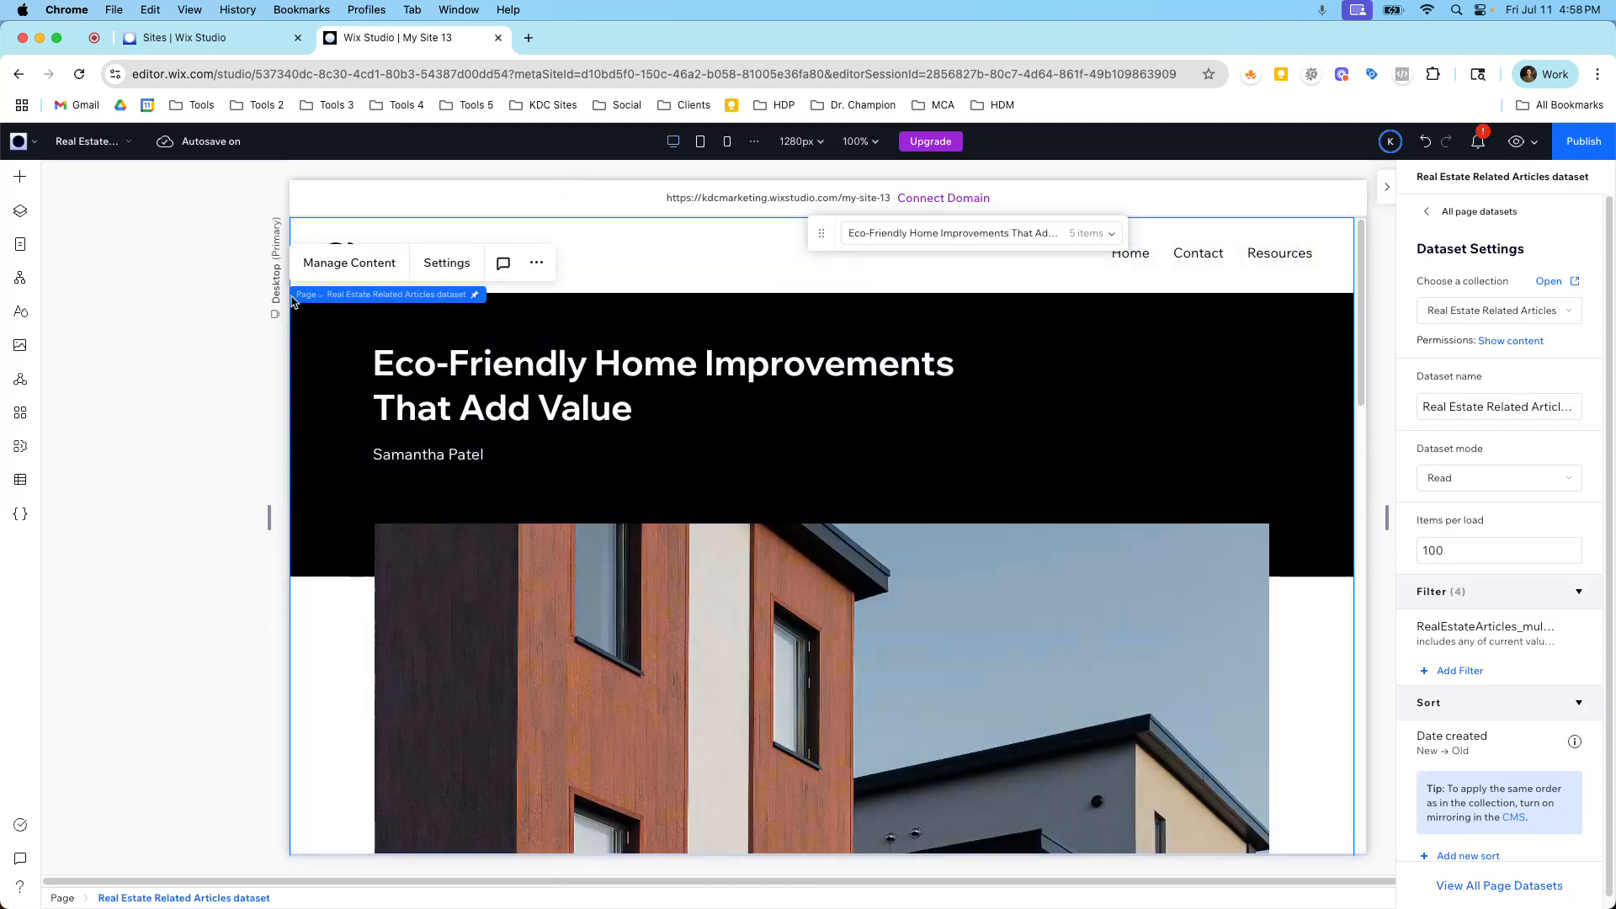
# Step: Show the list of site pages and look over the Real Estate Articles (Item) page down to its related-articles section
pyautogui.click(20, 244)
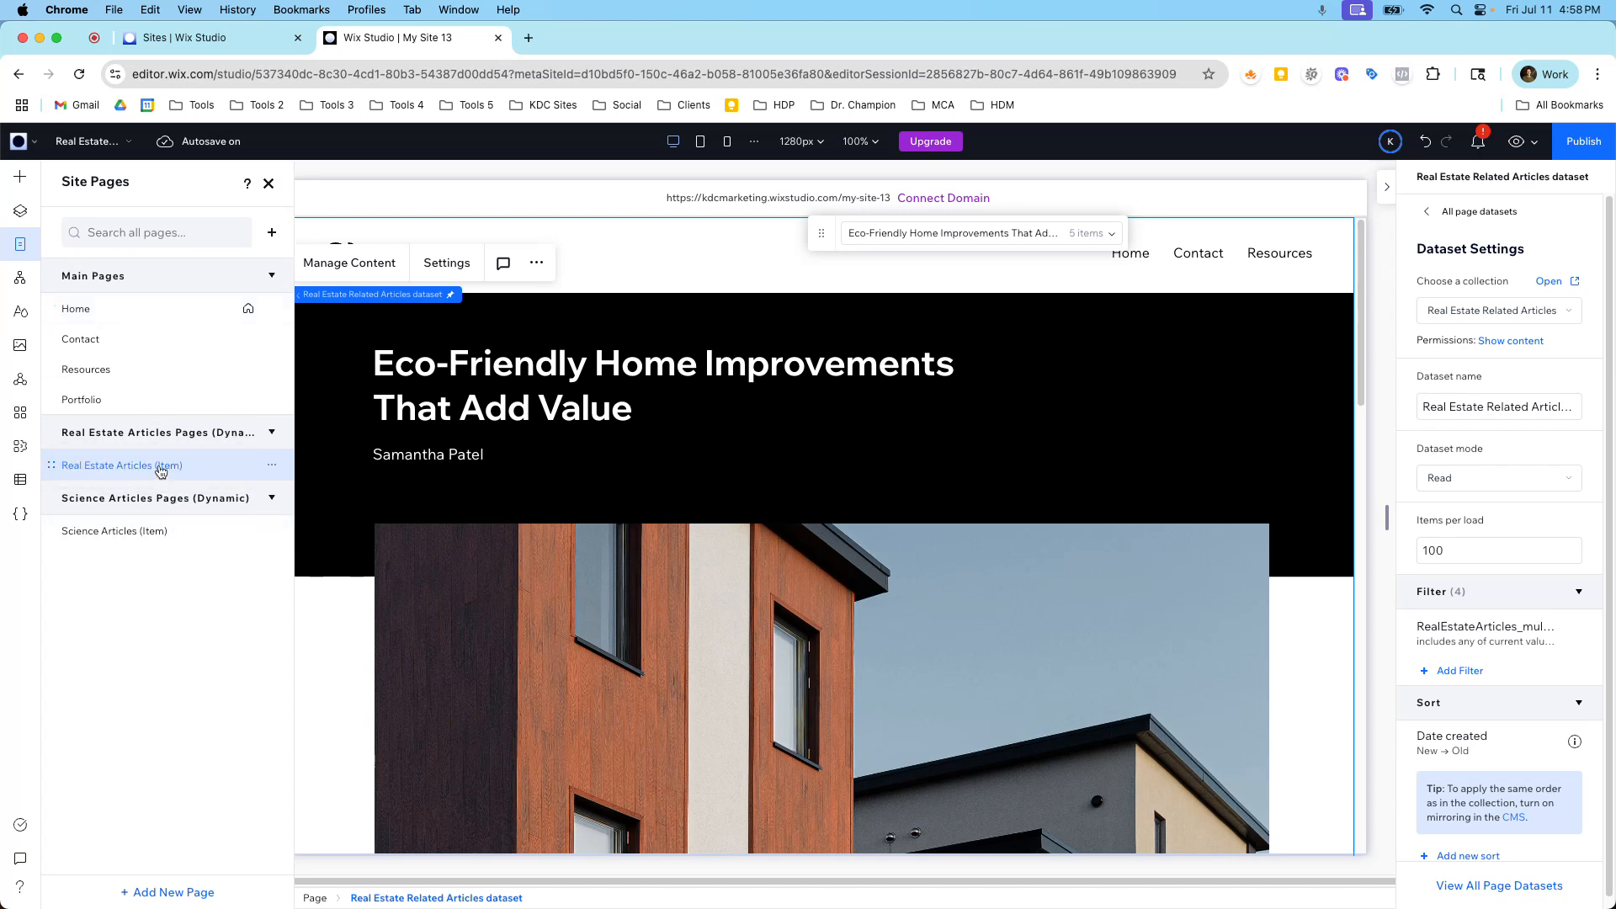
pyautogui.scroll(-10, 396, 473)
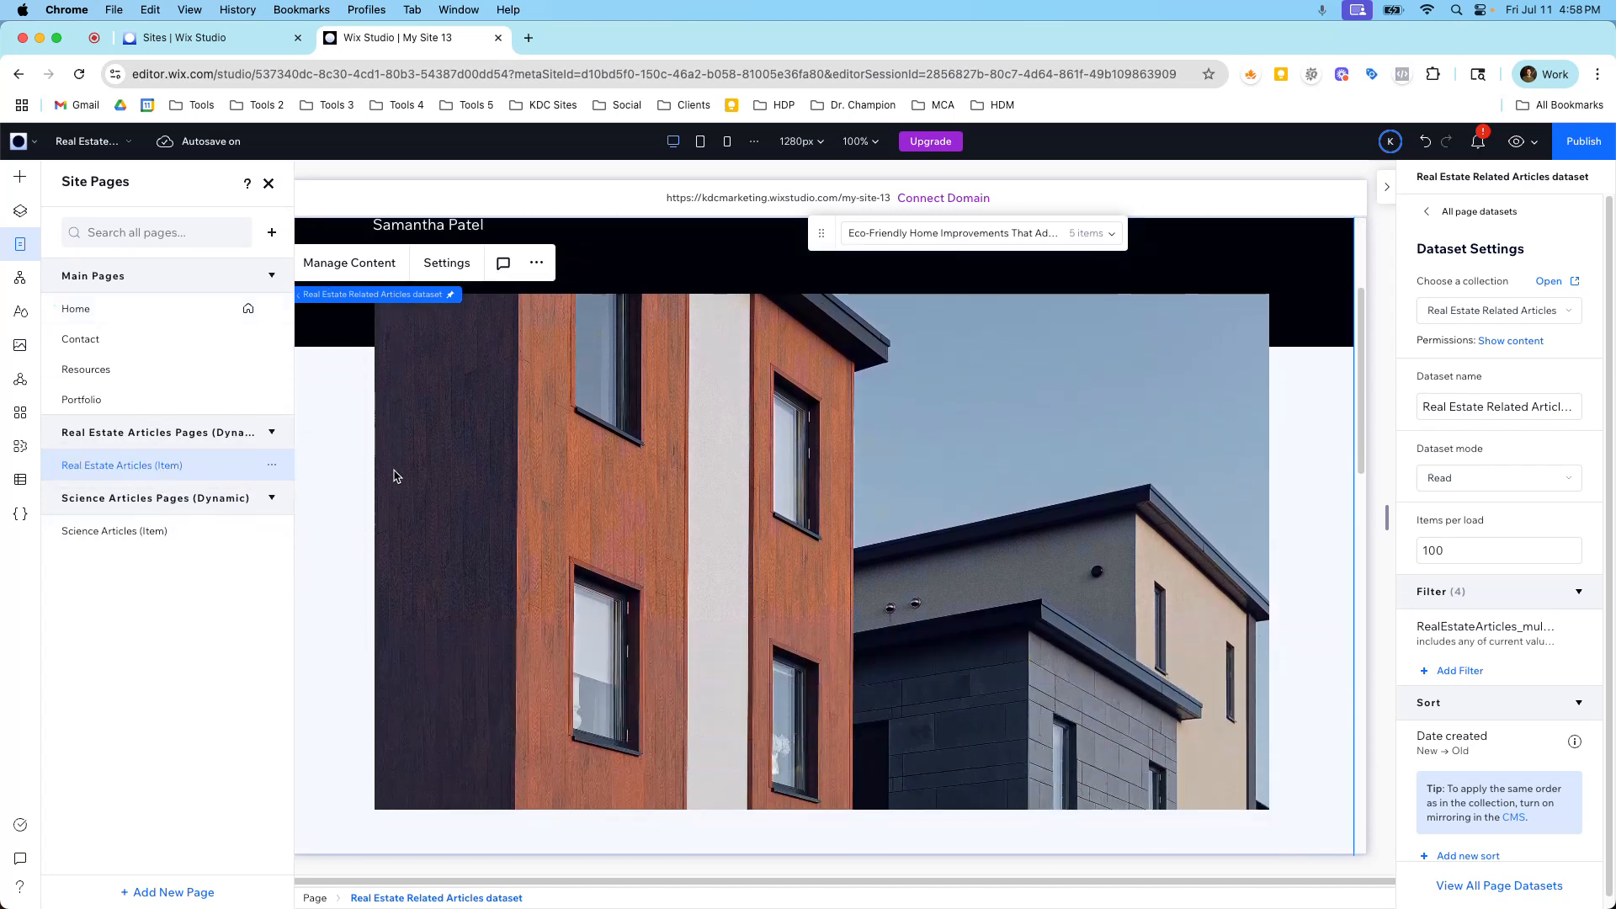
pyautogui.scroll(-4, 395, 475)
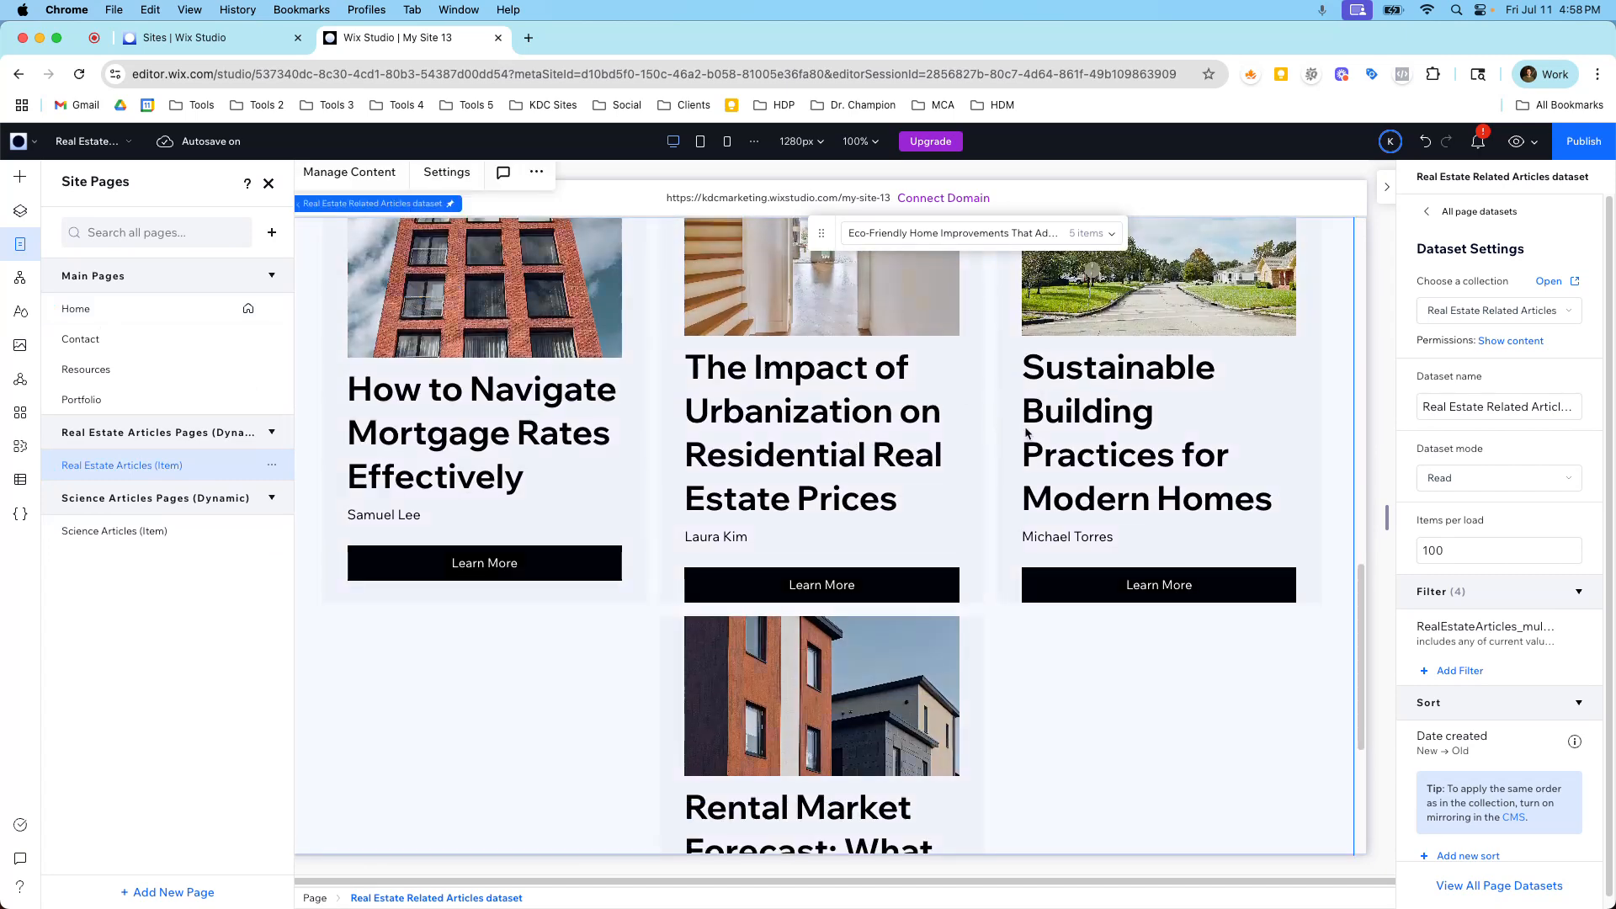
pyautogui.scroll(3, 1027, 432)
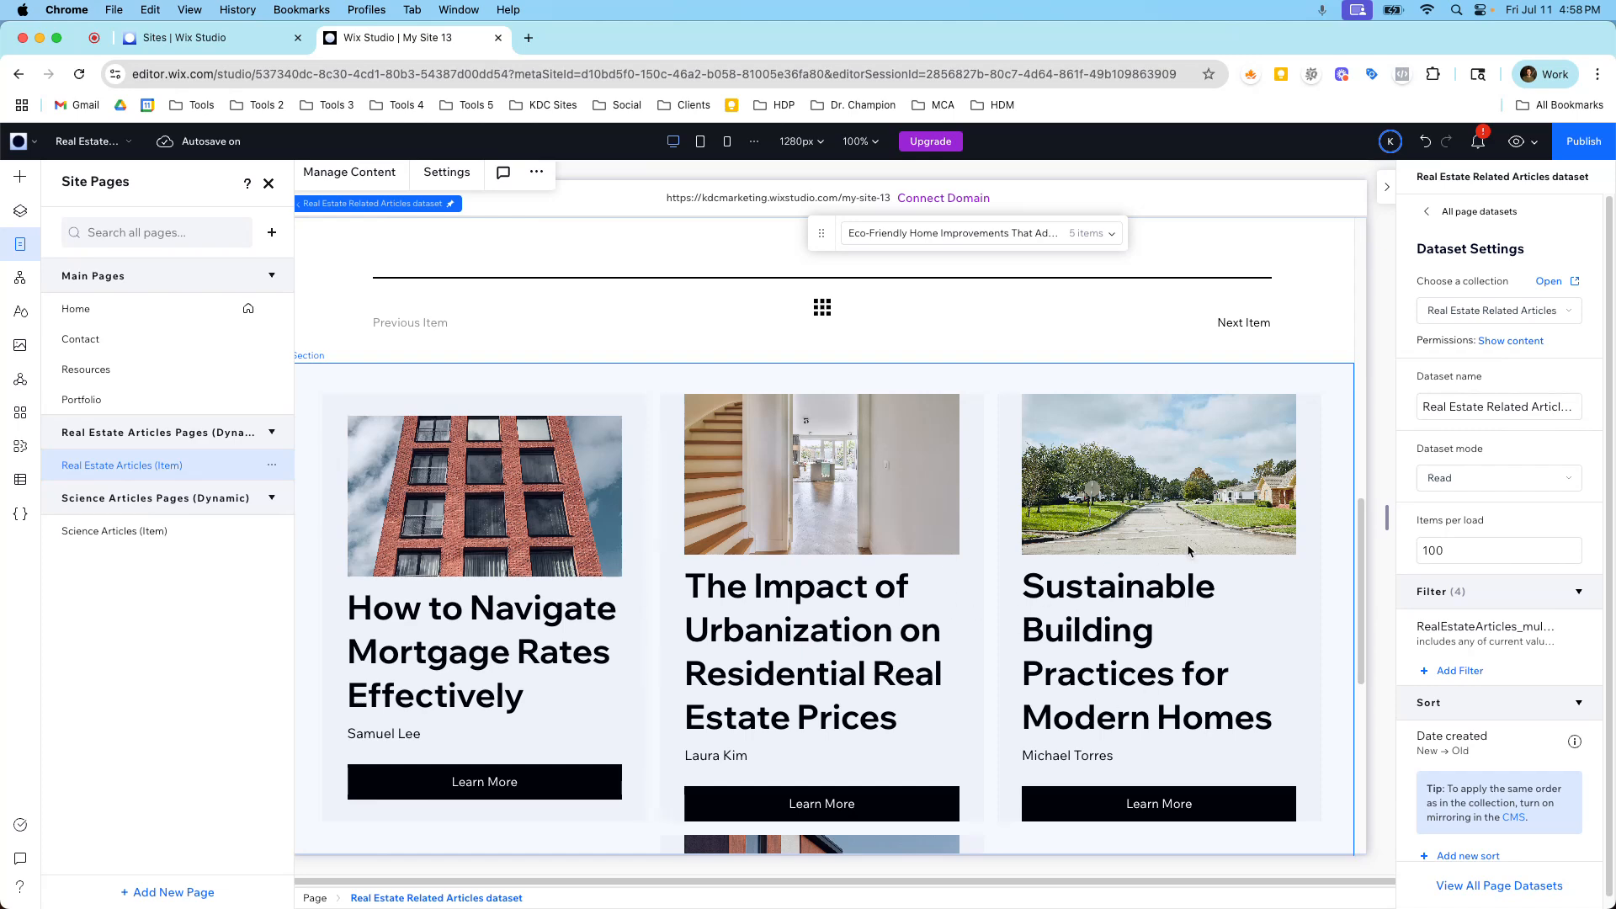
pyautogui.scroll(10, 1188, 550)
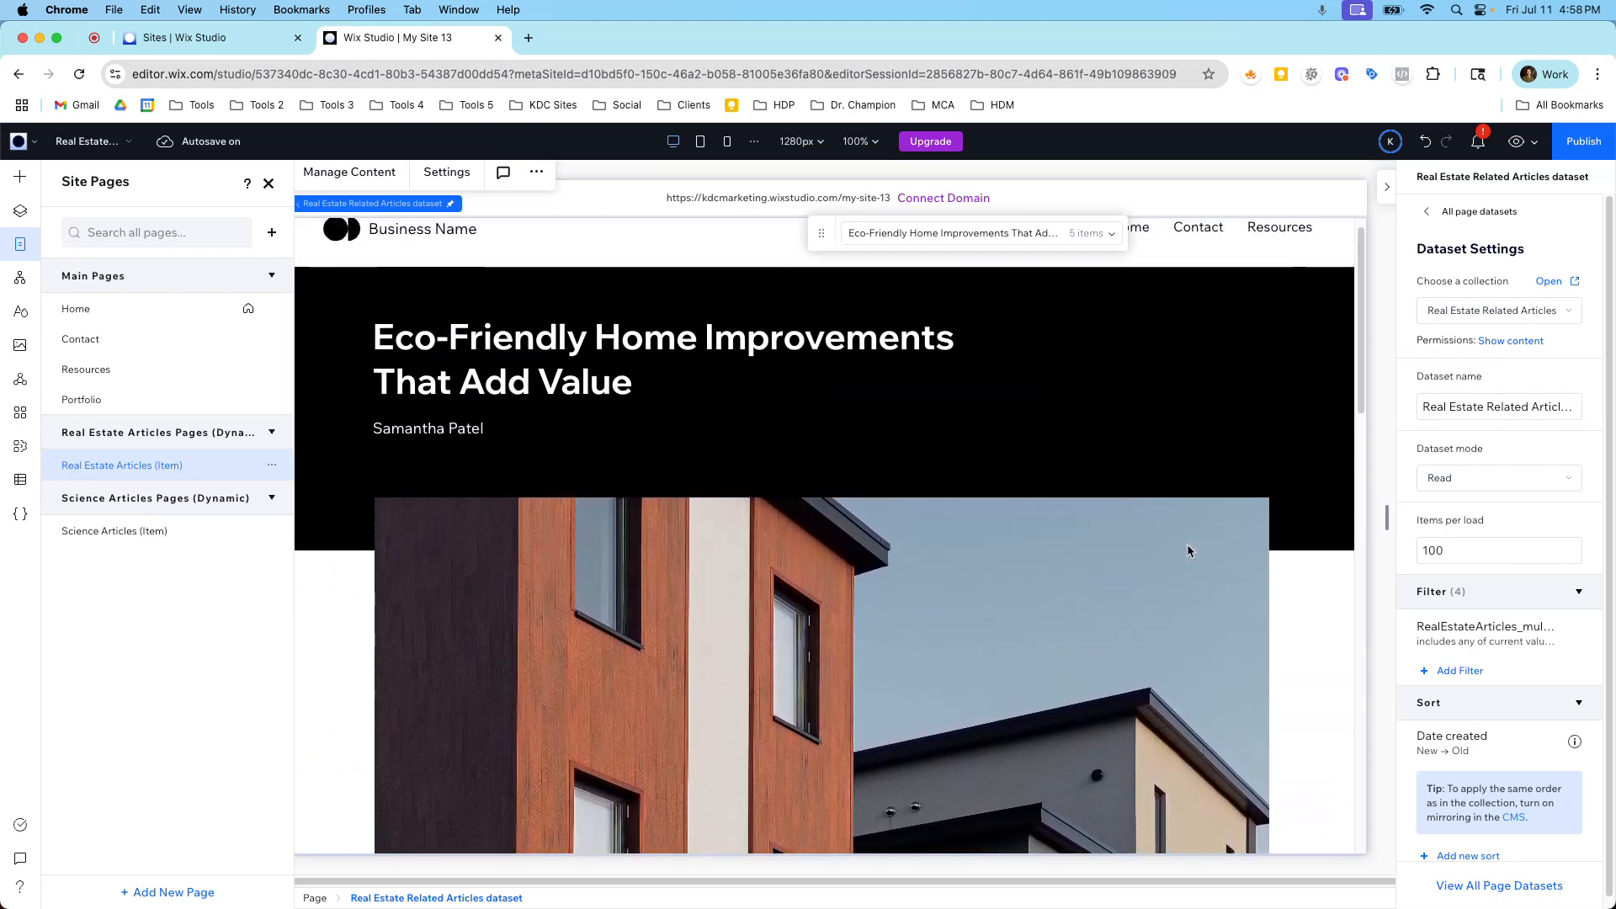
# Step: Review the Real Estate Articles collection and the collections overview in the CMS, and look over the item page with its related-article cards
pyautogui.scroll(-8, 1188, 551)
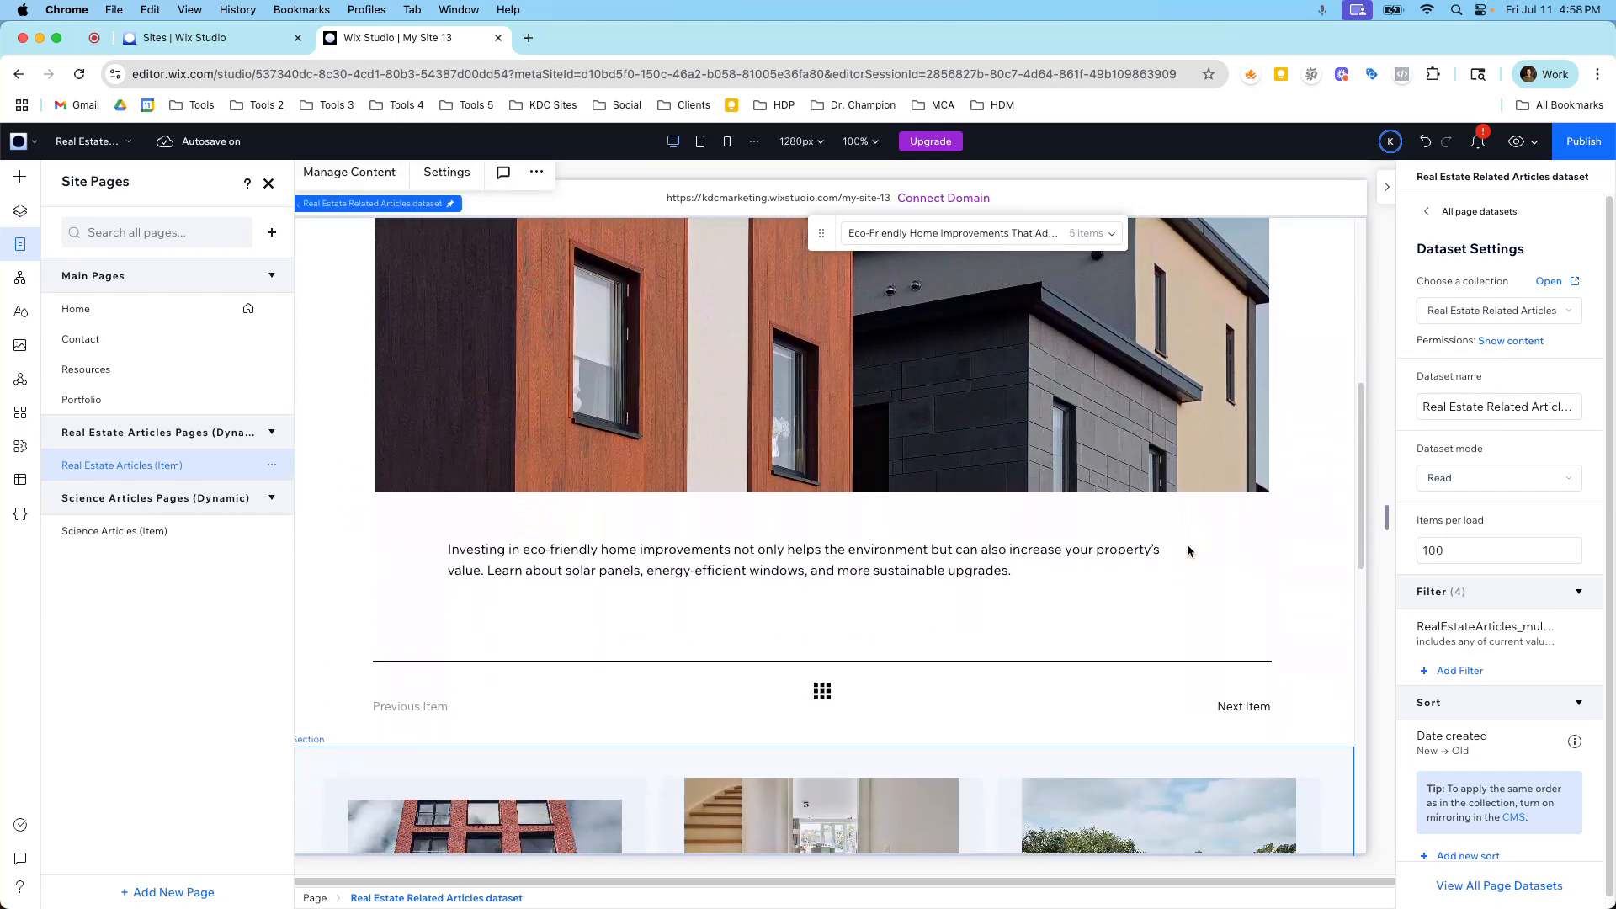
pyautogui.click(21, 479)
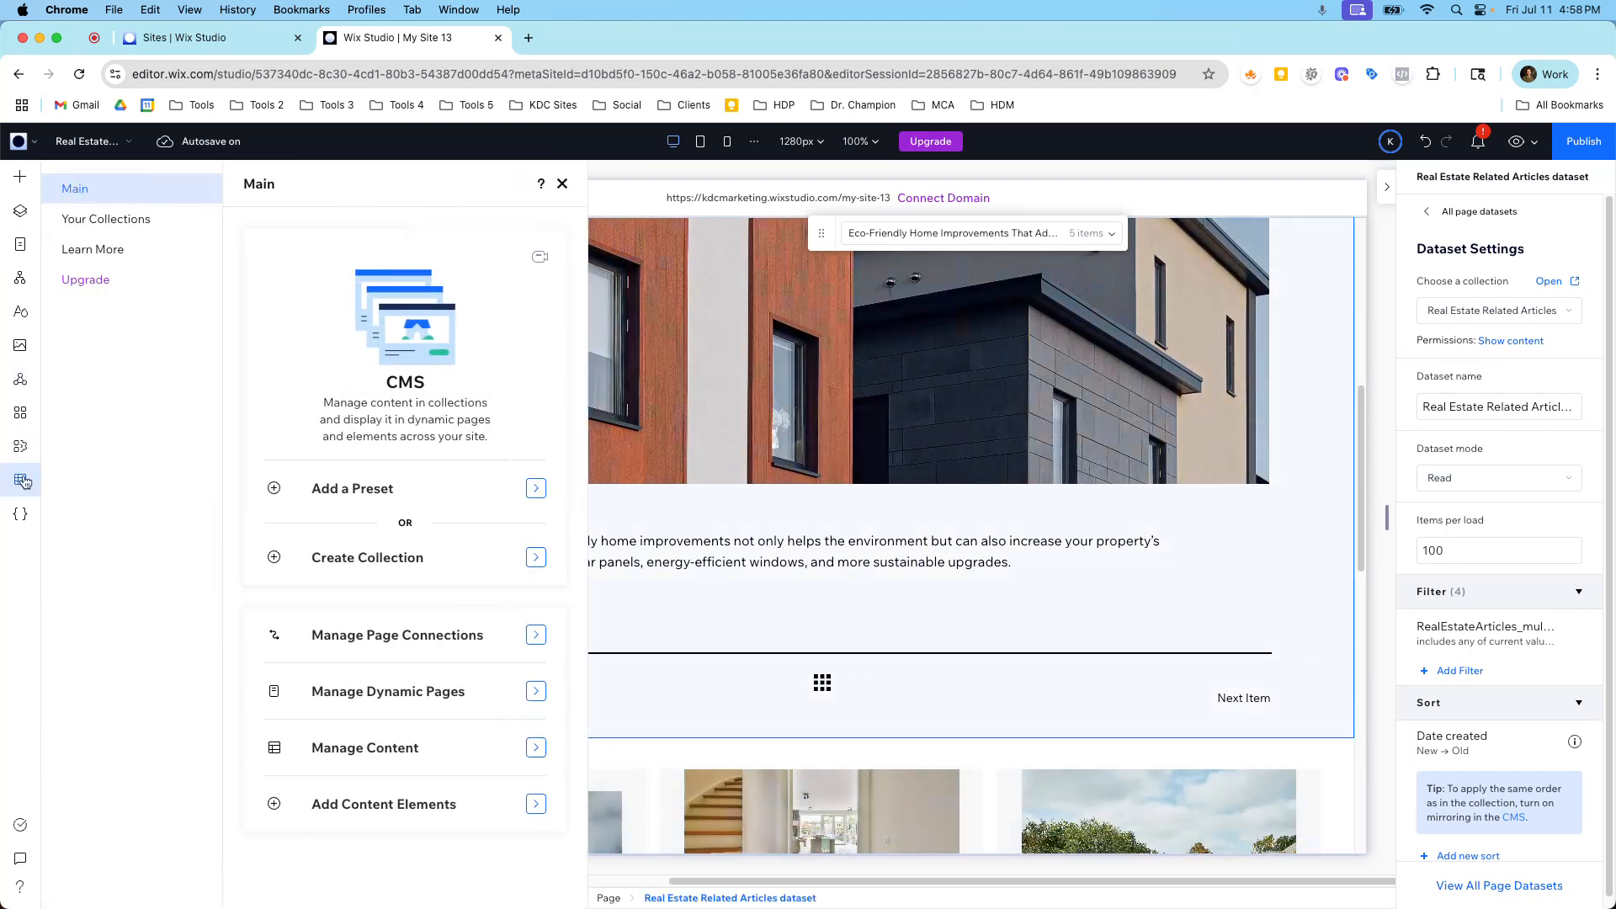
pyautogui.click(109, 222)
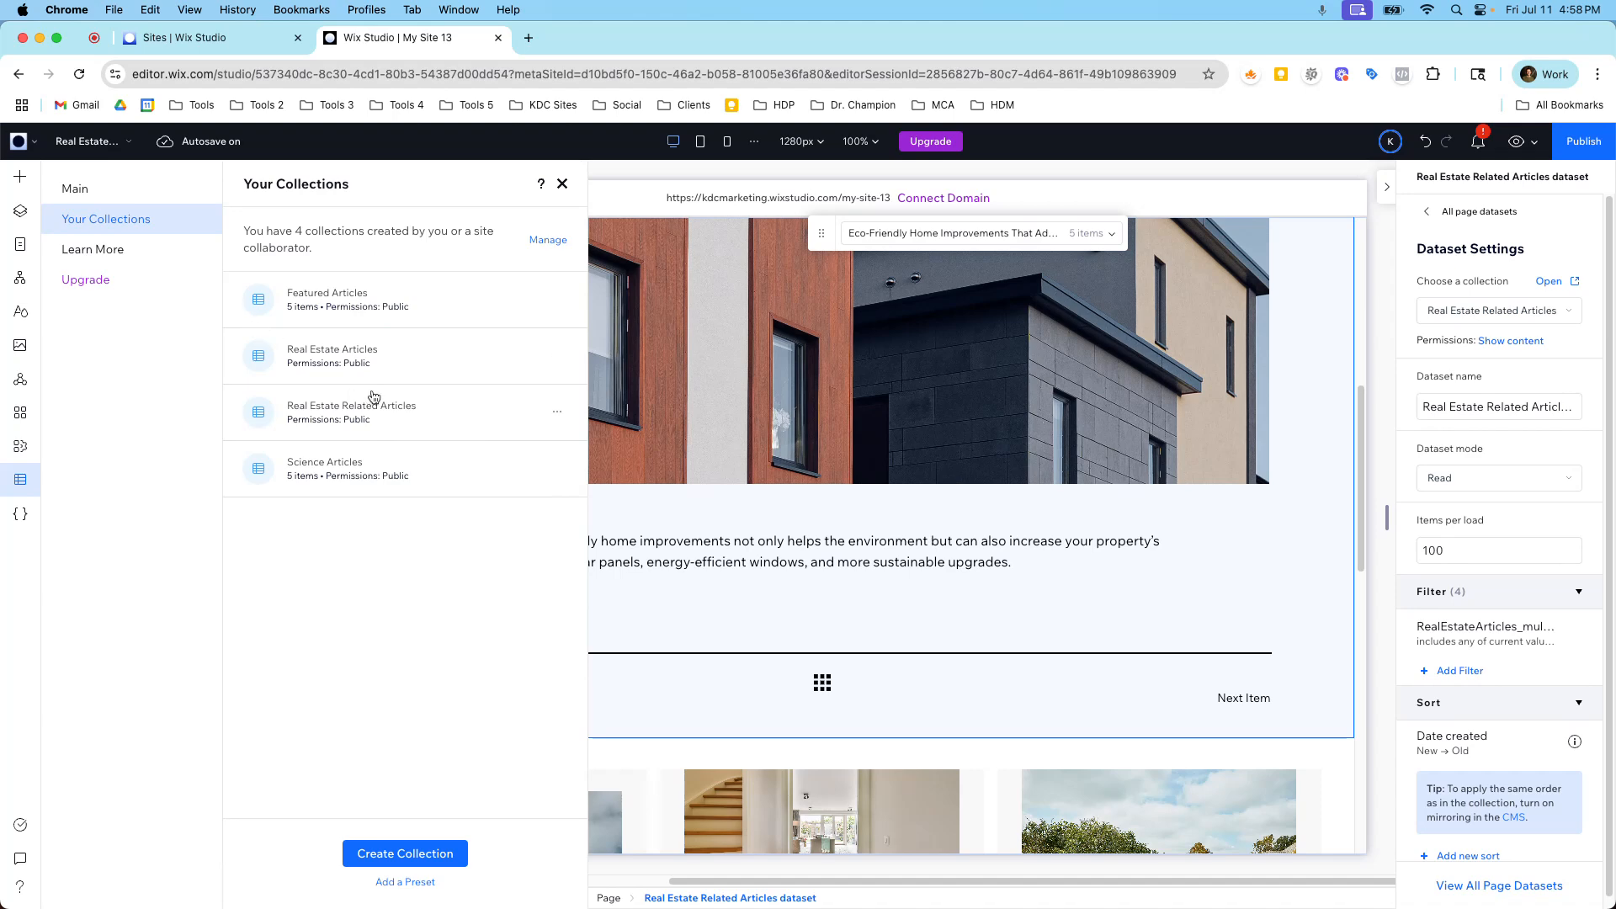
pyautogui.click(381, 367)
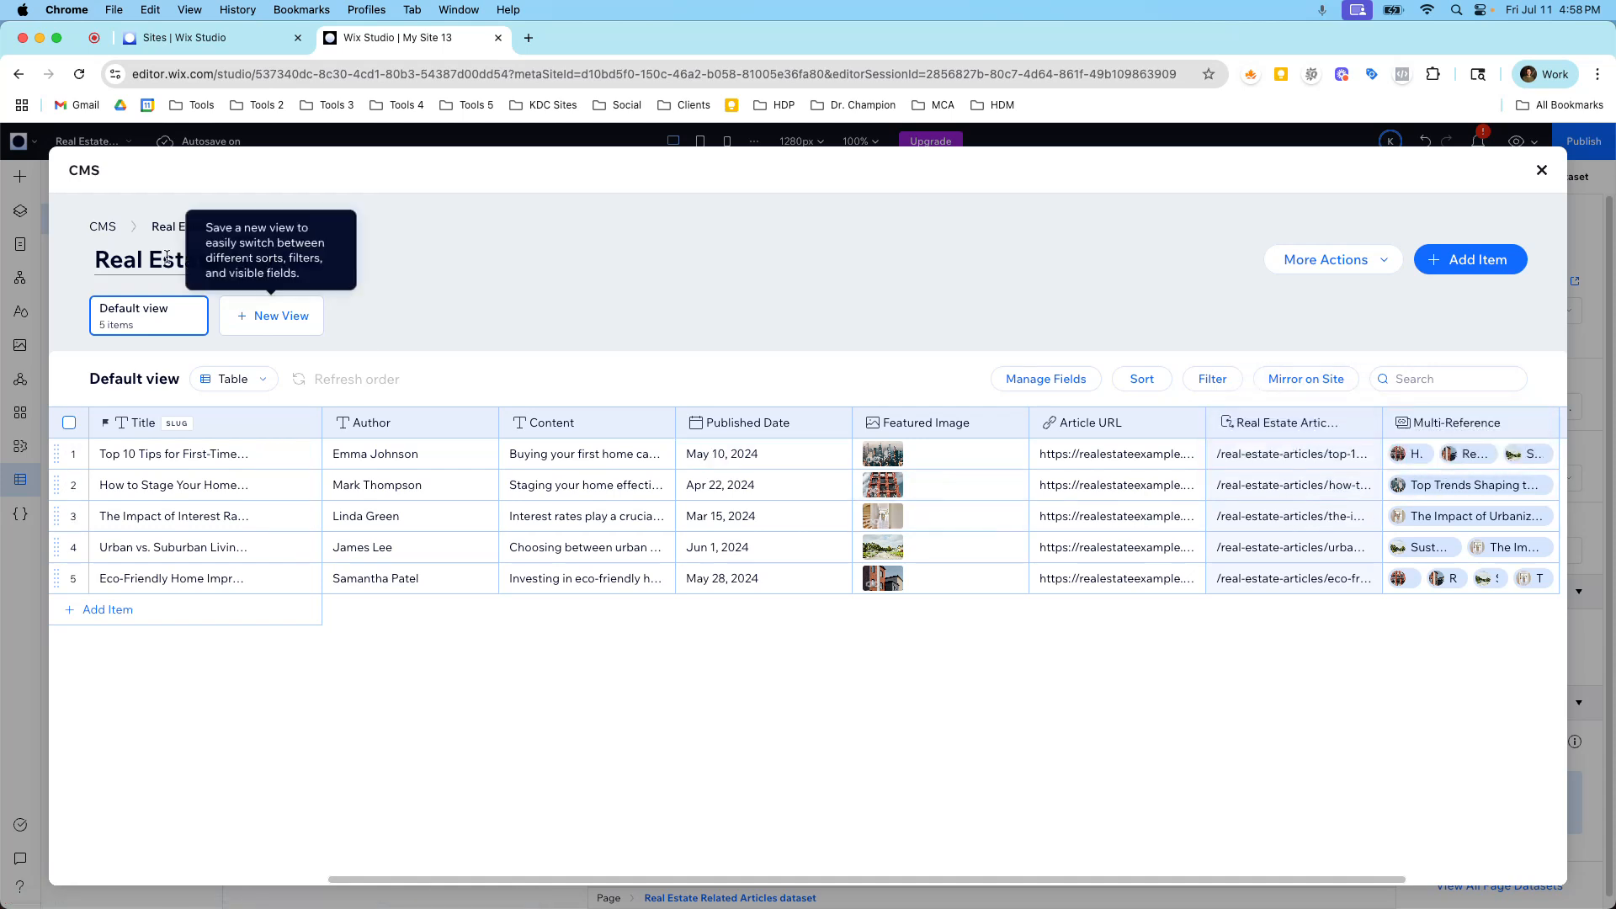
pyautogui.click(102, 226)
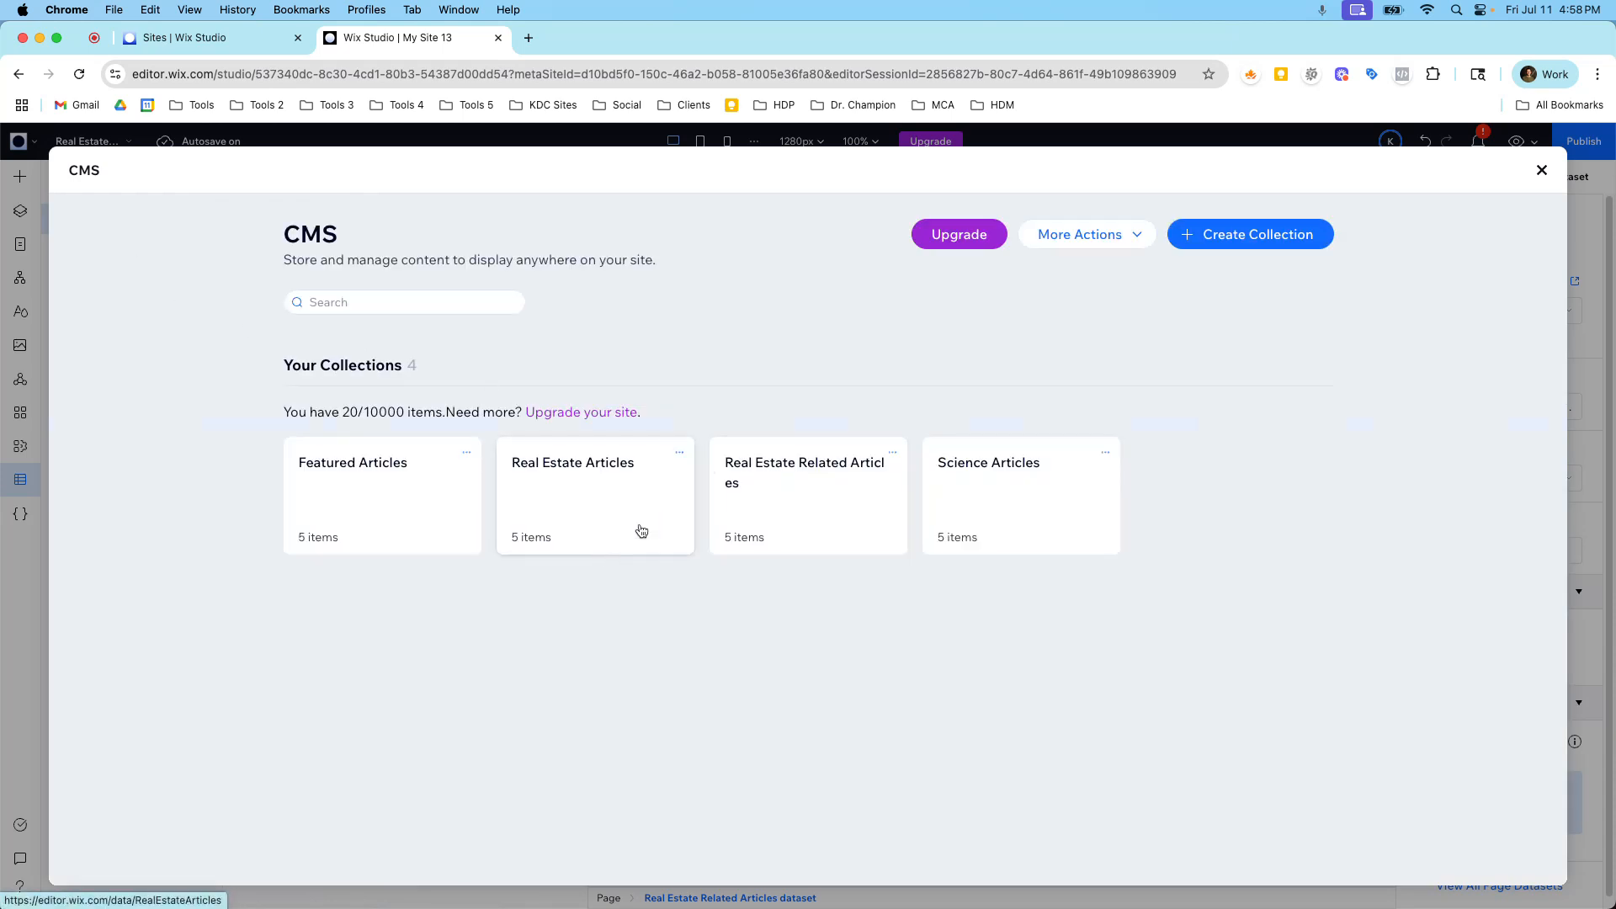
pyautogui.click(1542, 171)
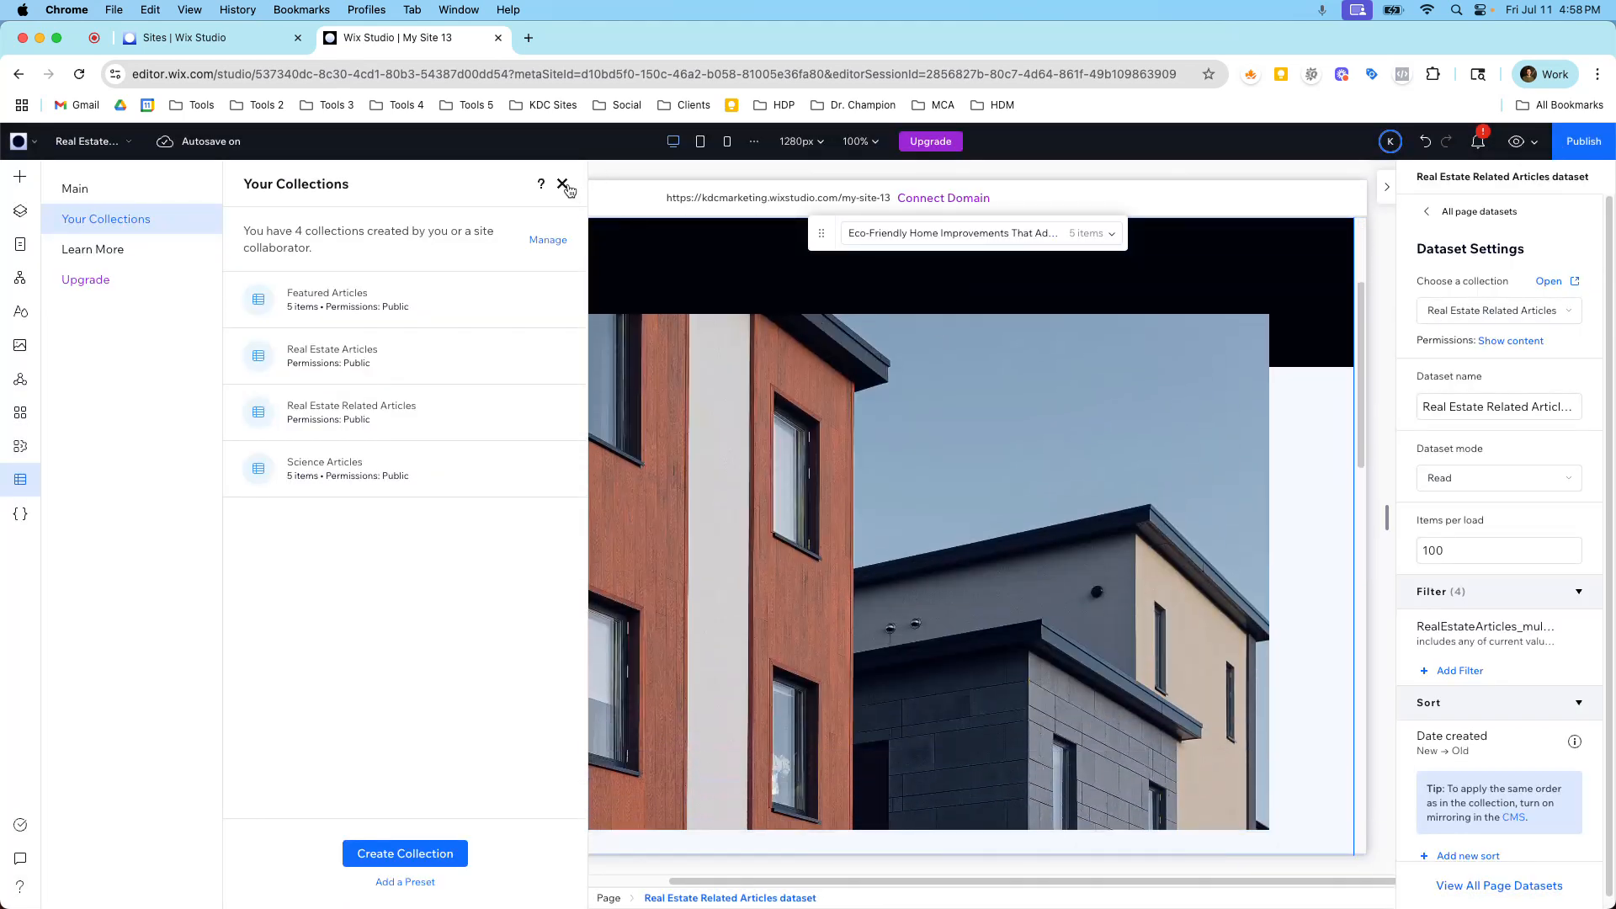
pyautogui.click(562, 184)
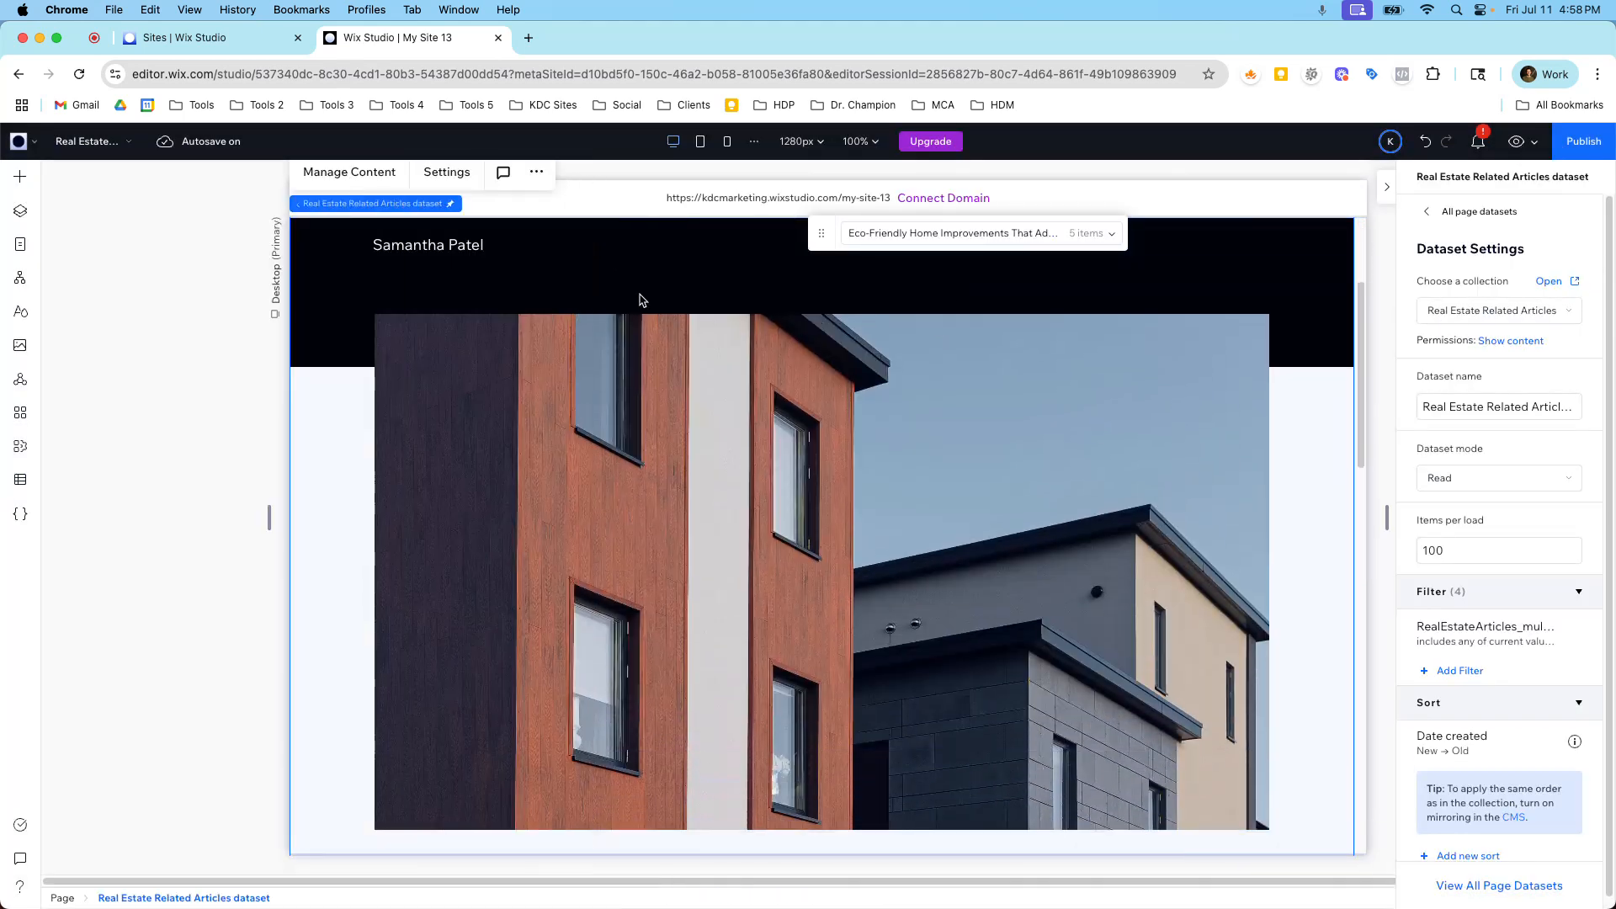
pyautogui.scroll(-10, 640, 305)
pyautogui.scroll(-5, 778, 578)
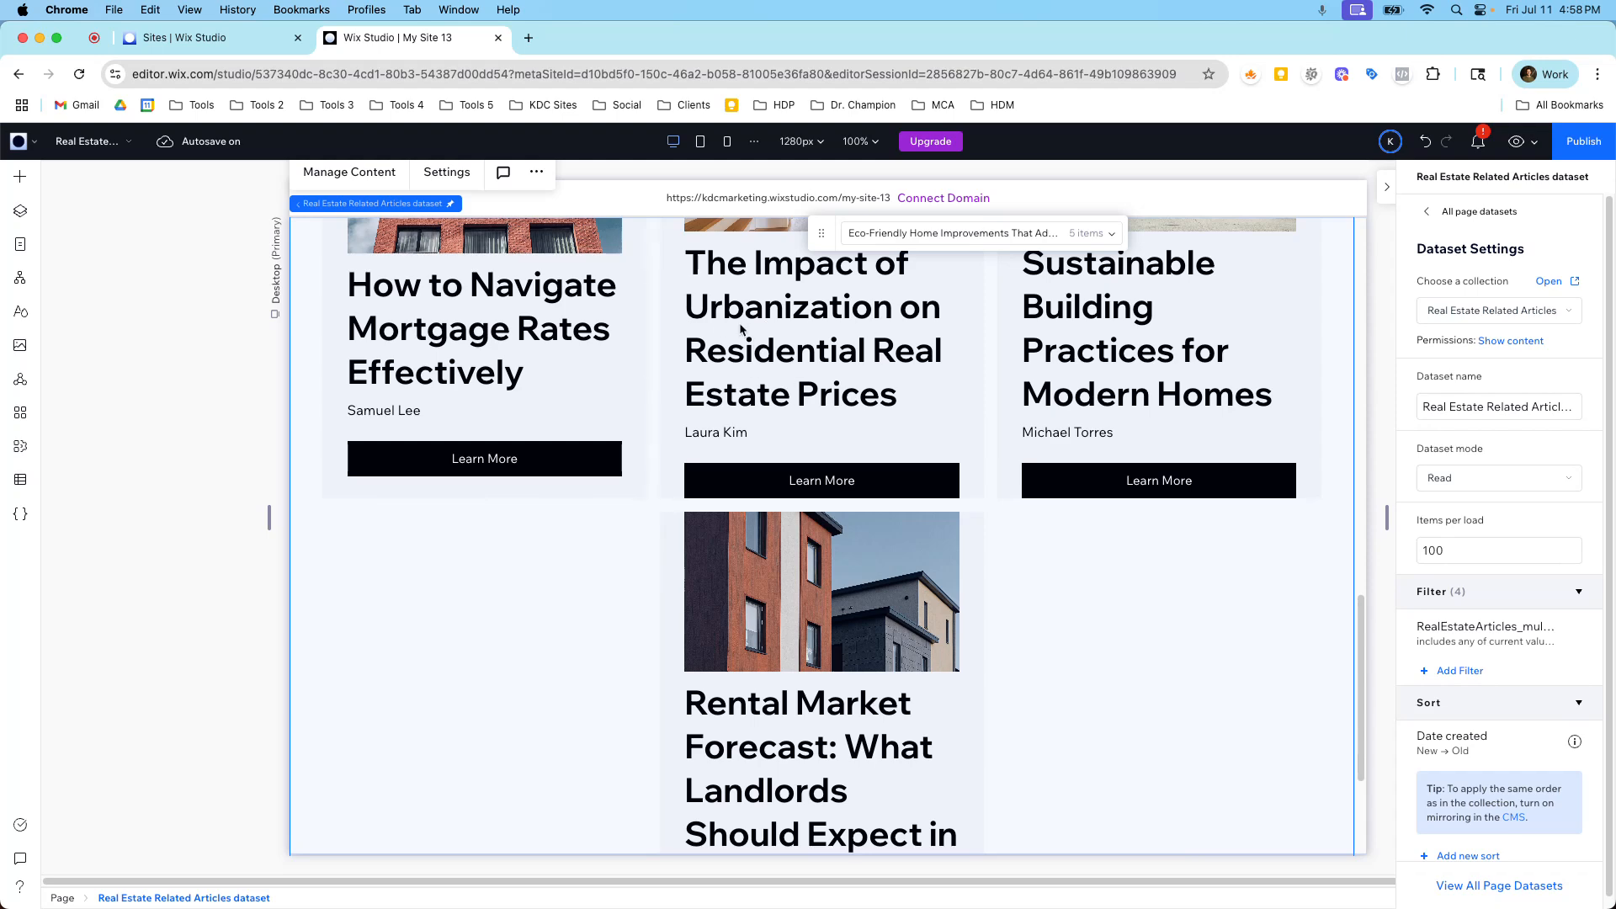
pyautogui.scroll(15, 863, 339)
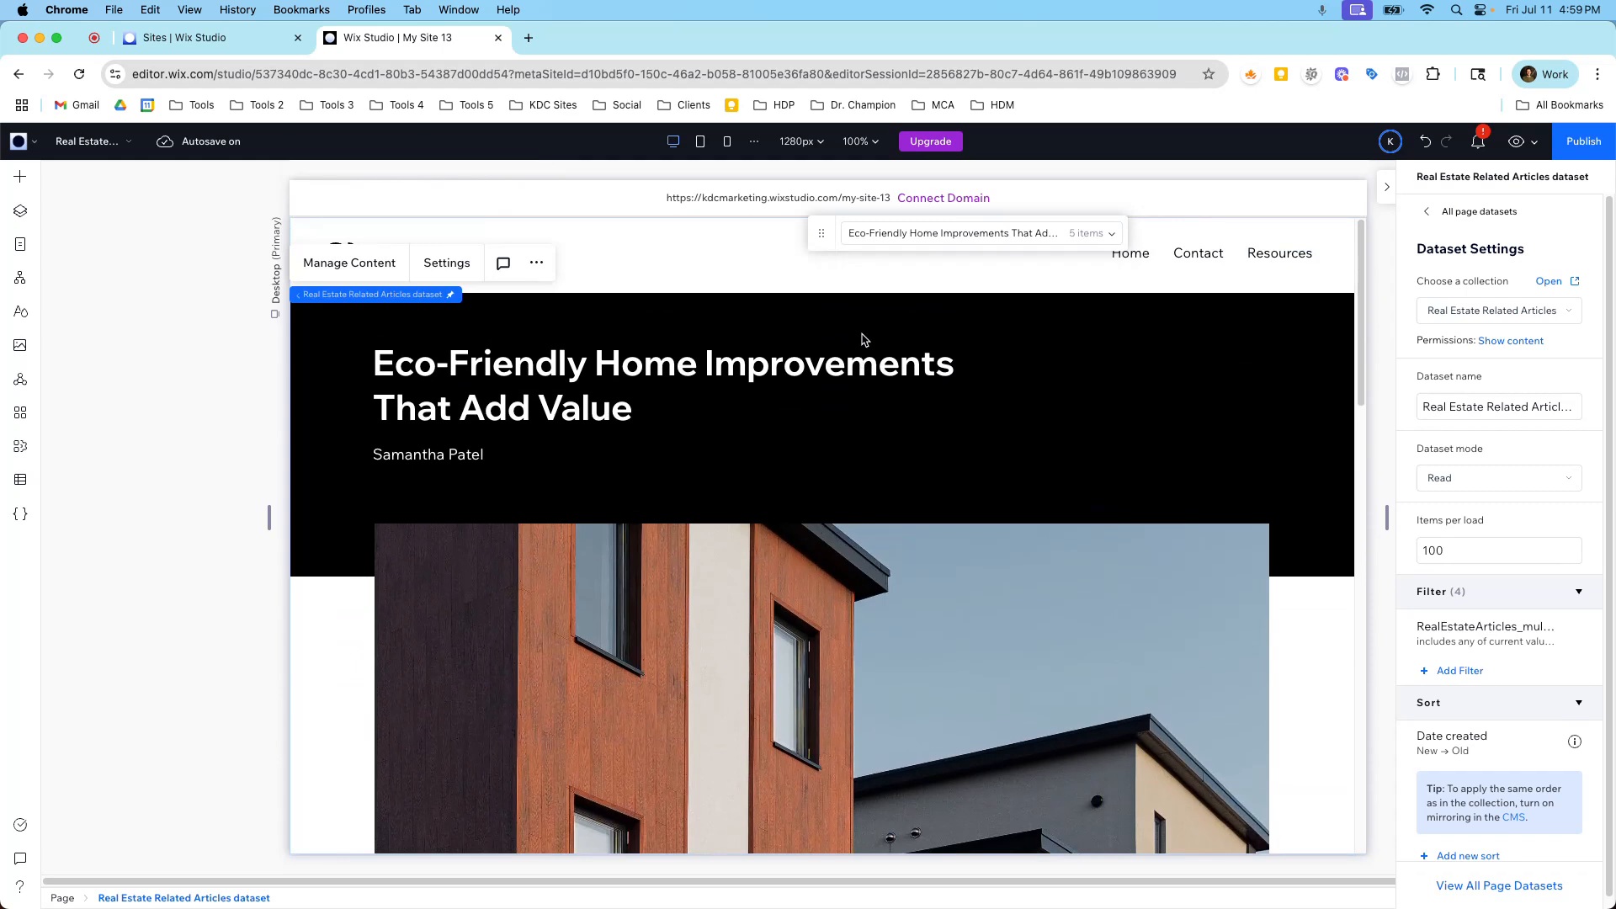
# Step: Apply the Heading 5 style to the article title text in the related-articles repeater cards
pyautogui.scroll(-2, 800, 407)
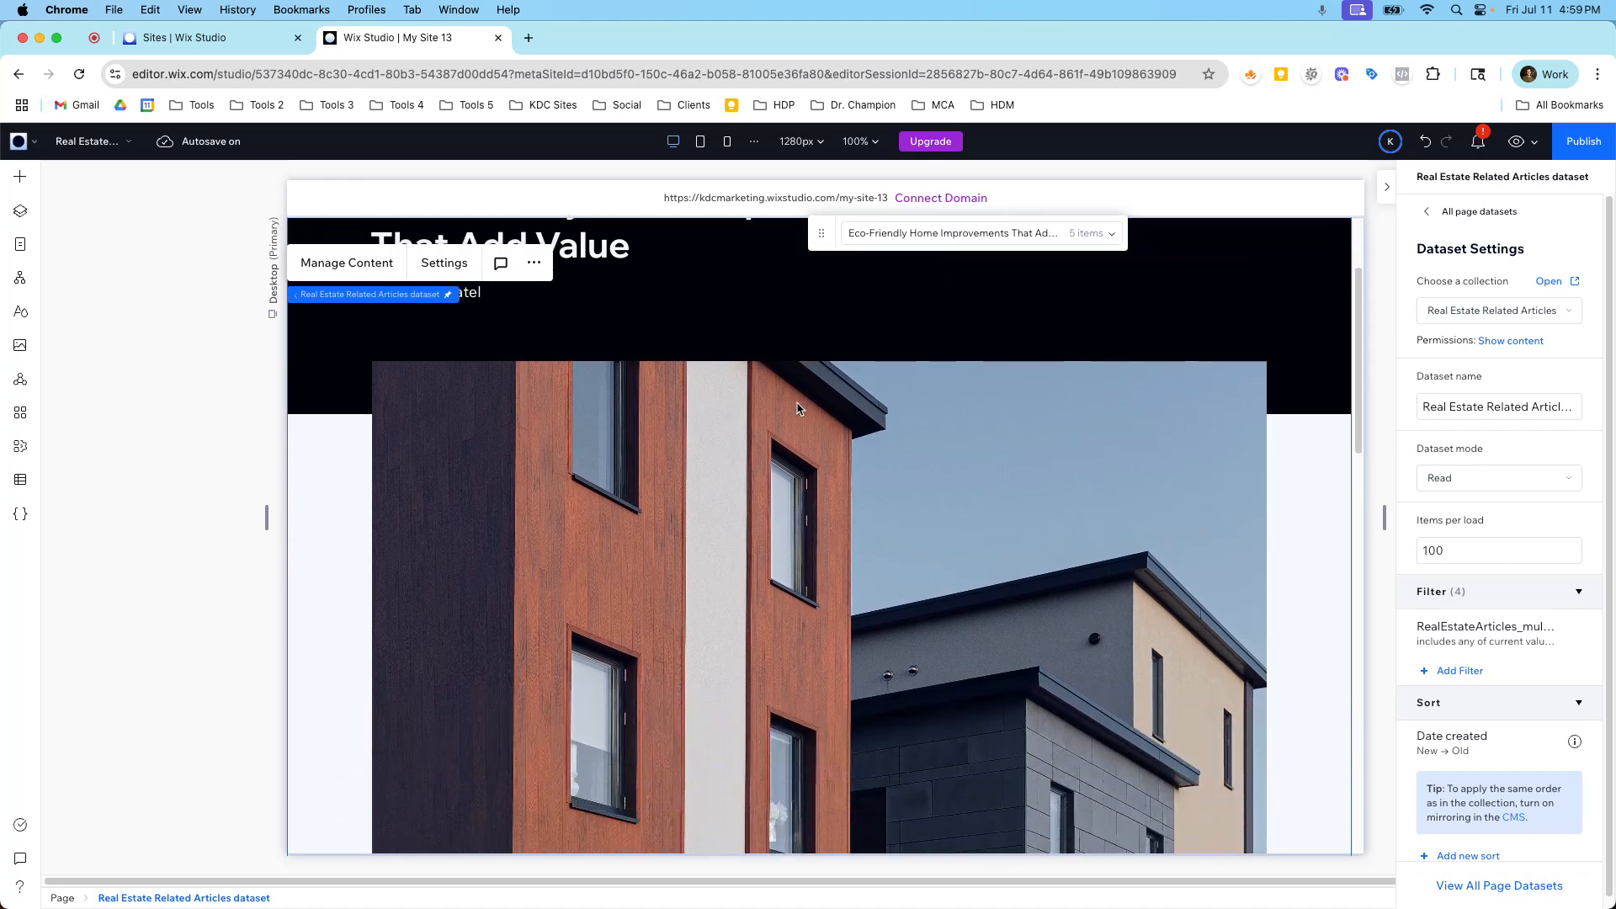
pyautogui.scroll(-11, 579, 477)
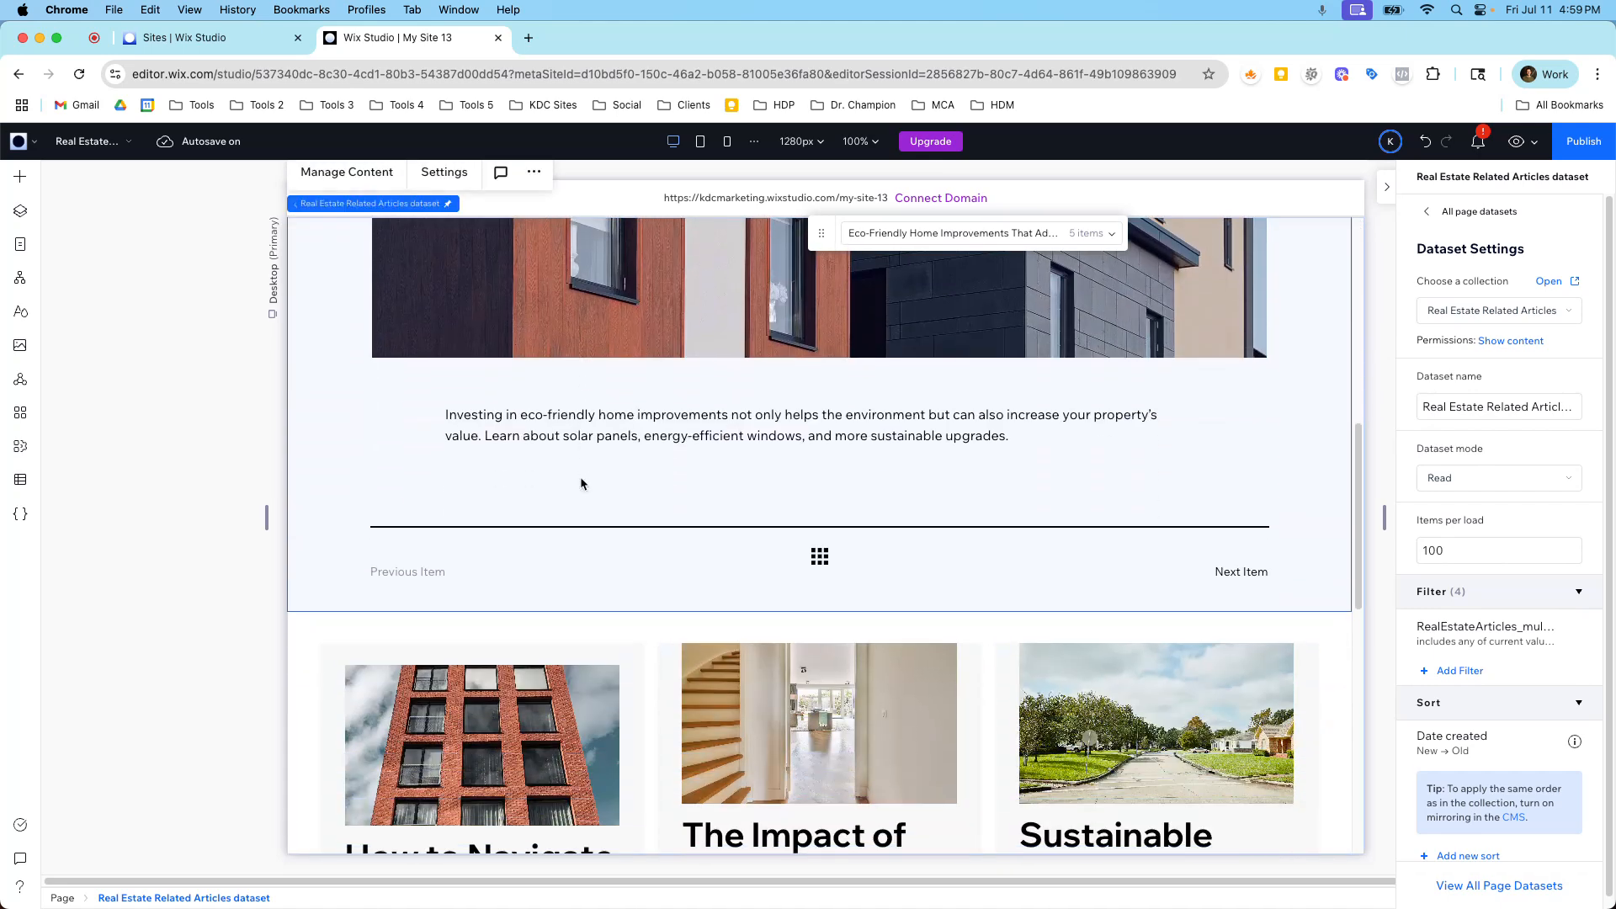
pyautogui.click(516, 567)
pyautogui.click(426, 559)
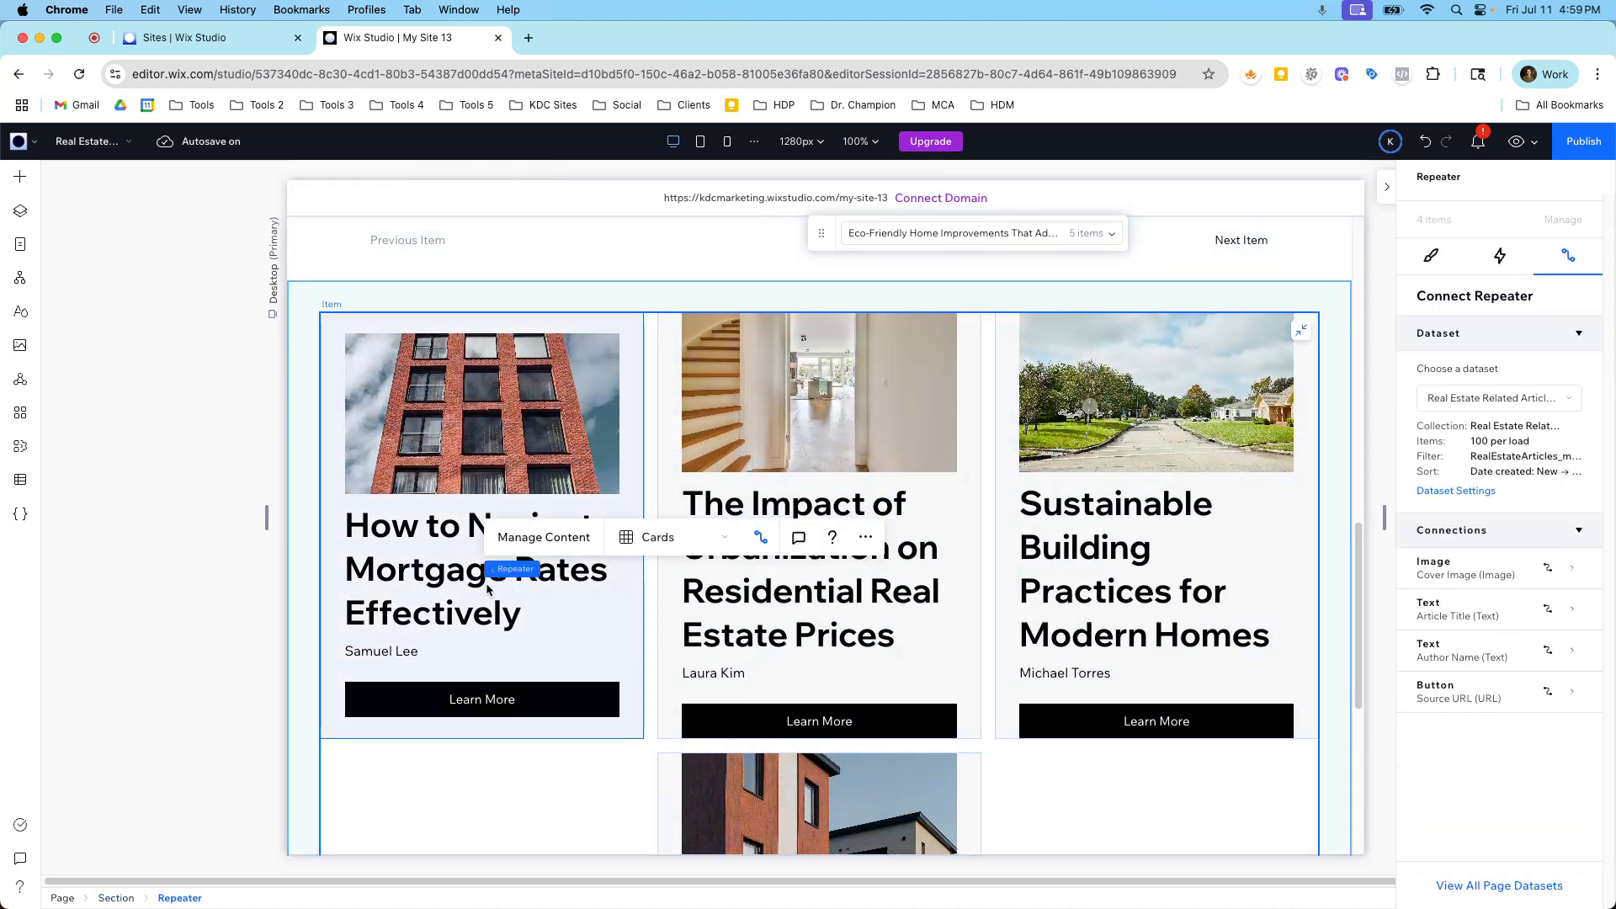
pyautogui.click(430, 581)
pyautogui.click(430, 581)
pyautogui.click(430, 580)
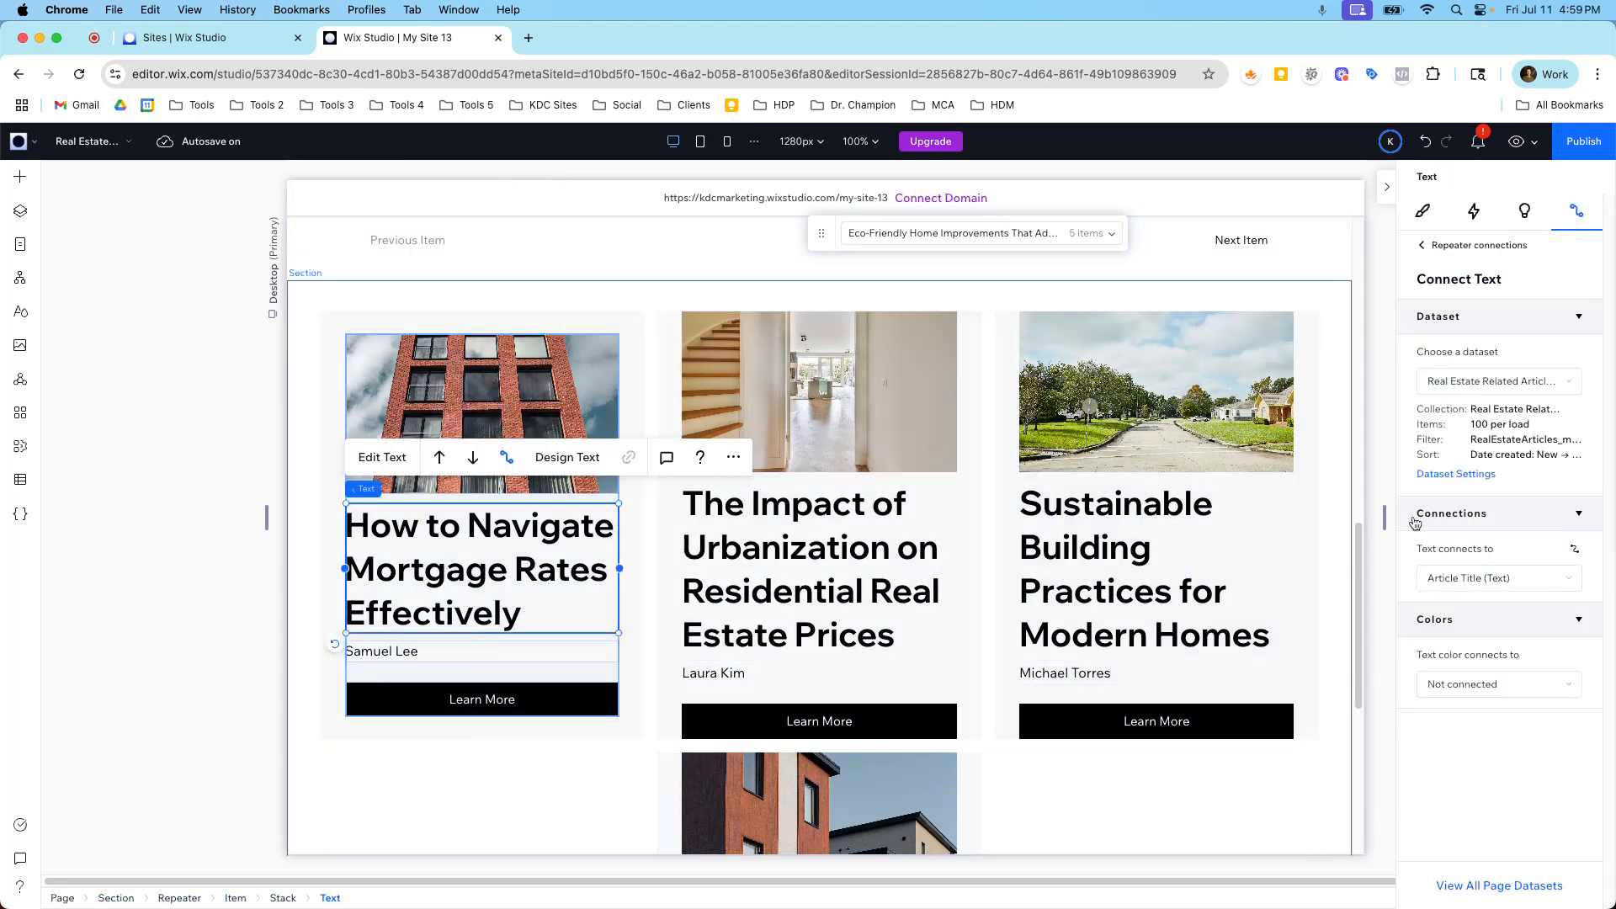
pyautogui.click(1427, 218)
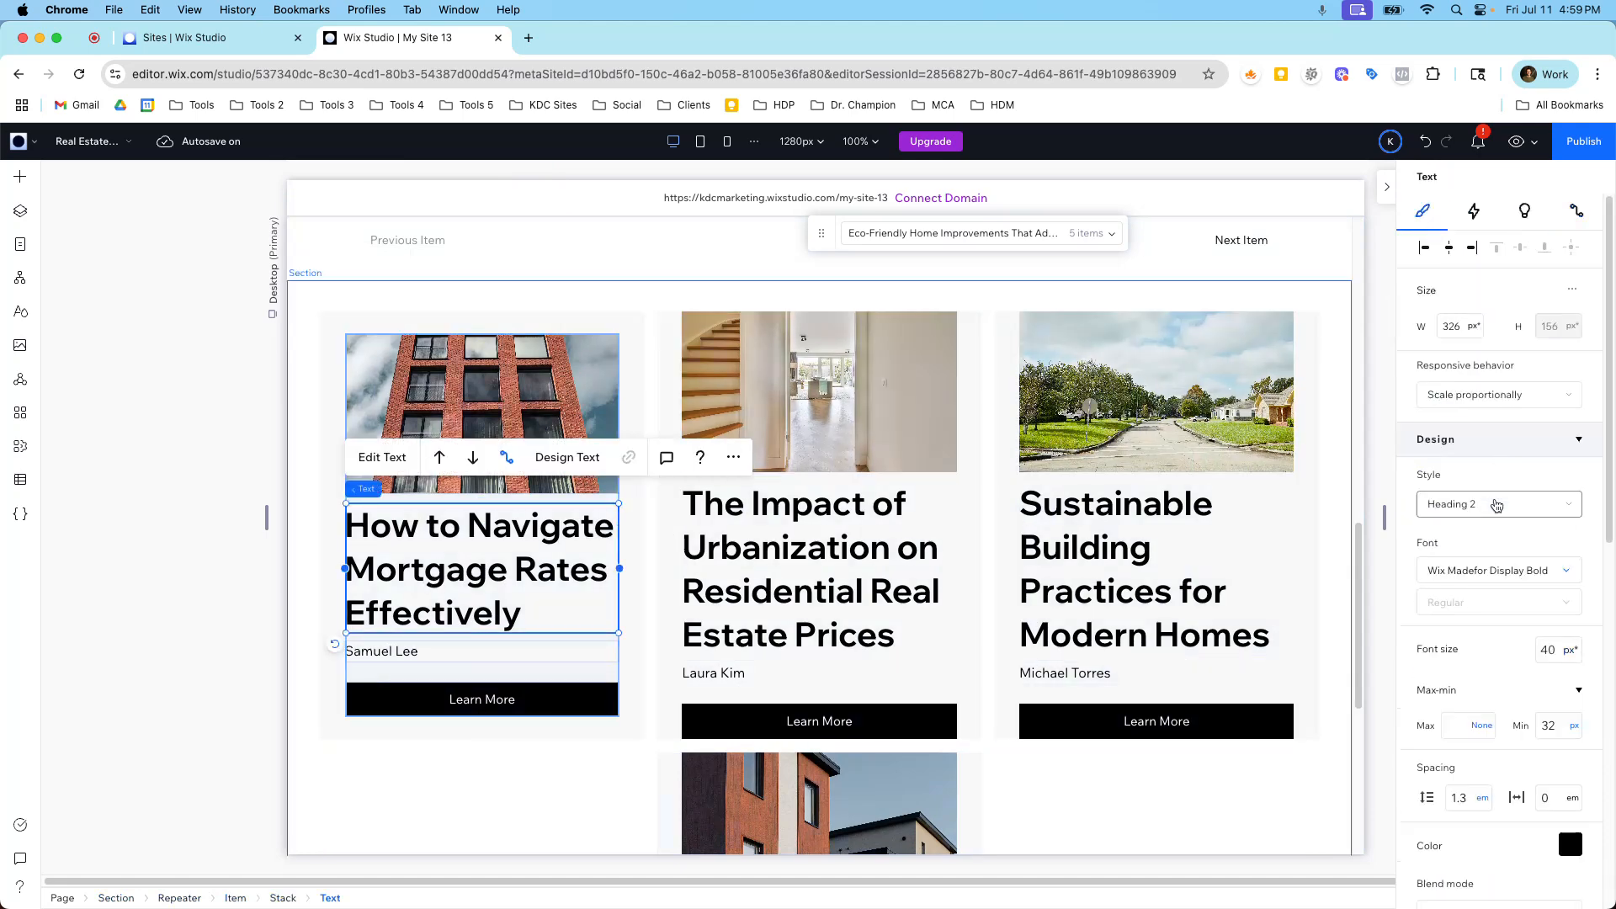
pyautogui.scroll(-2, 1481, 434)
pyautogui.click(1481, 430)
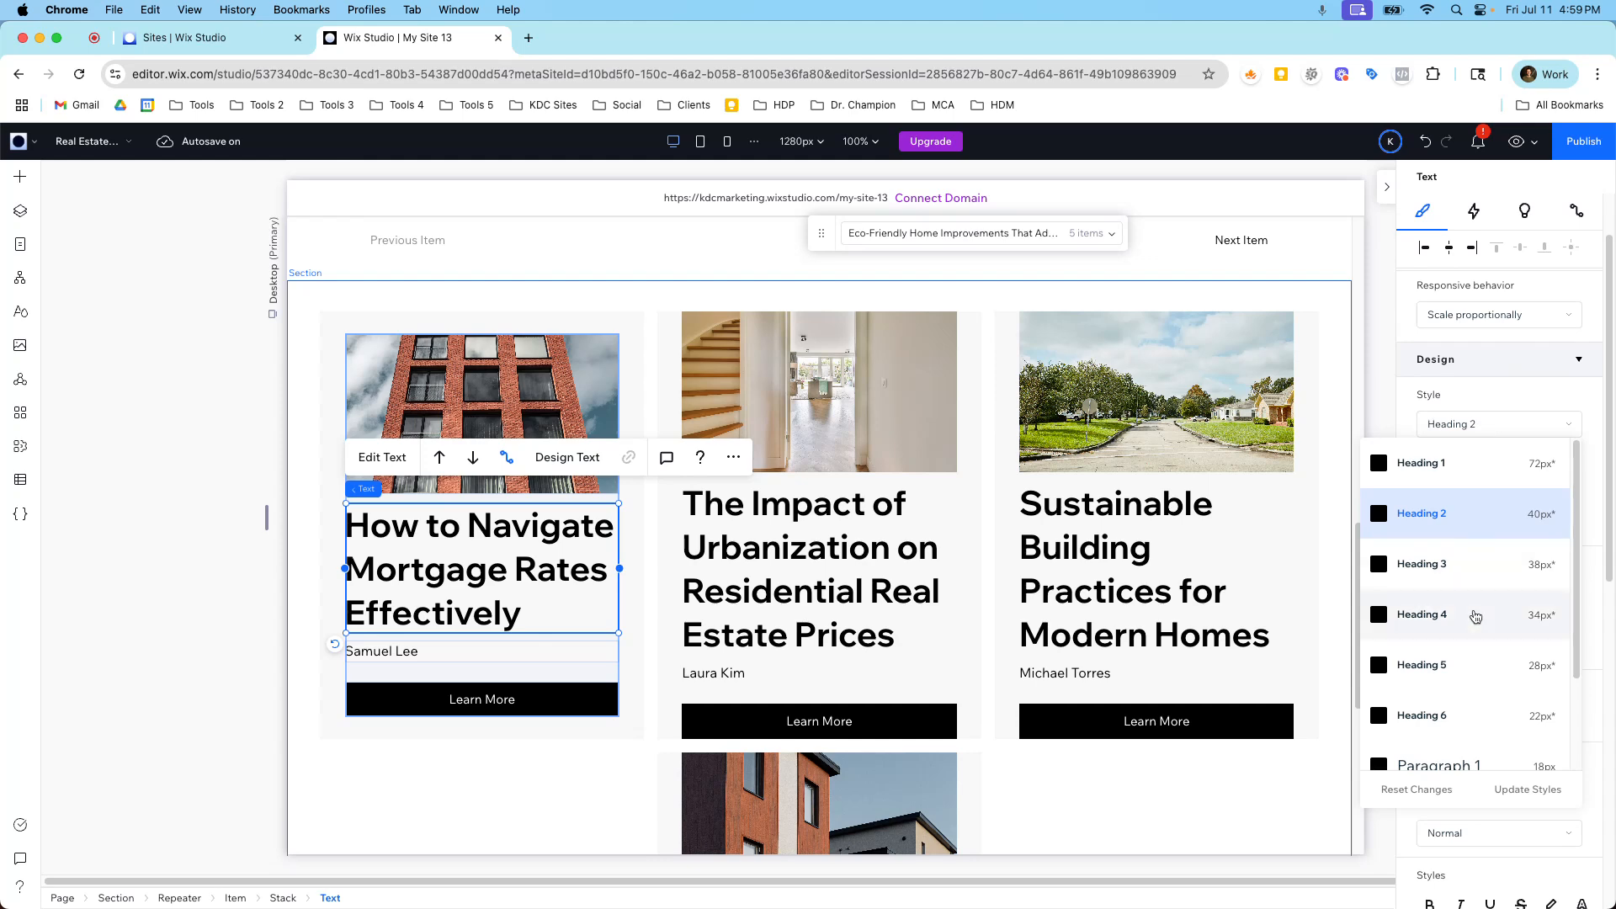
pyautogui.click(1468, 650)
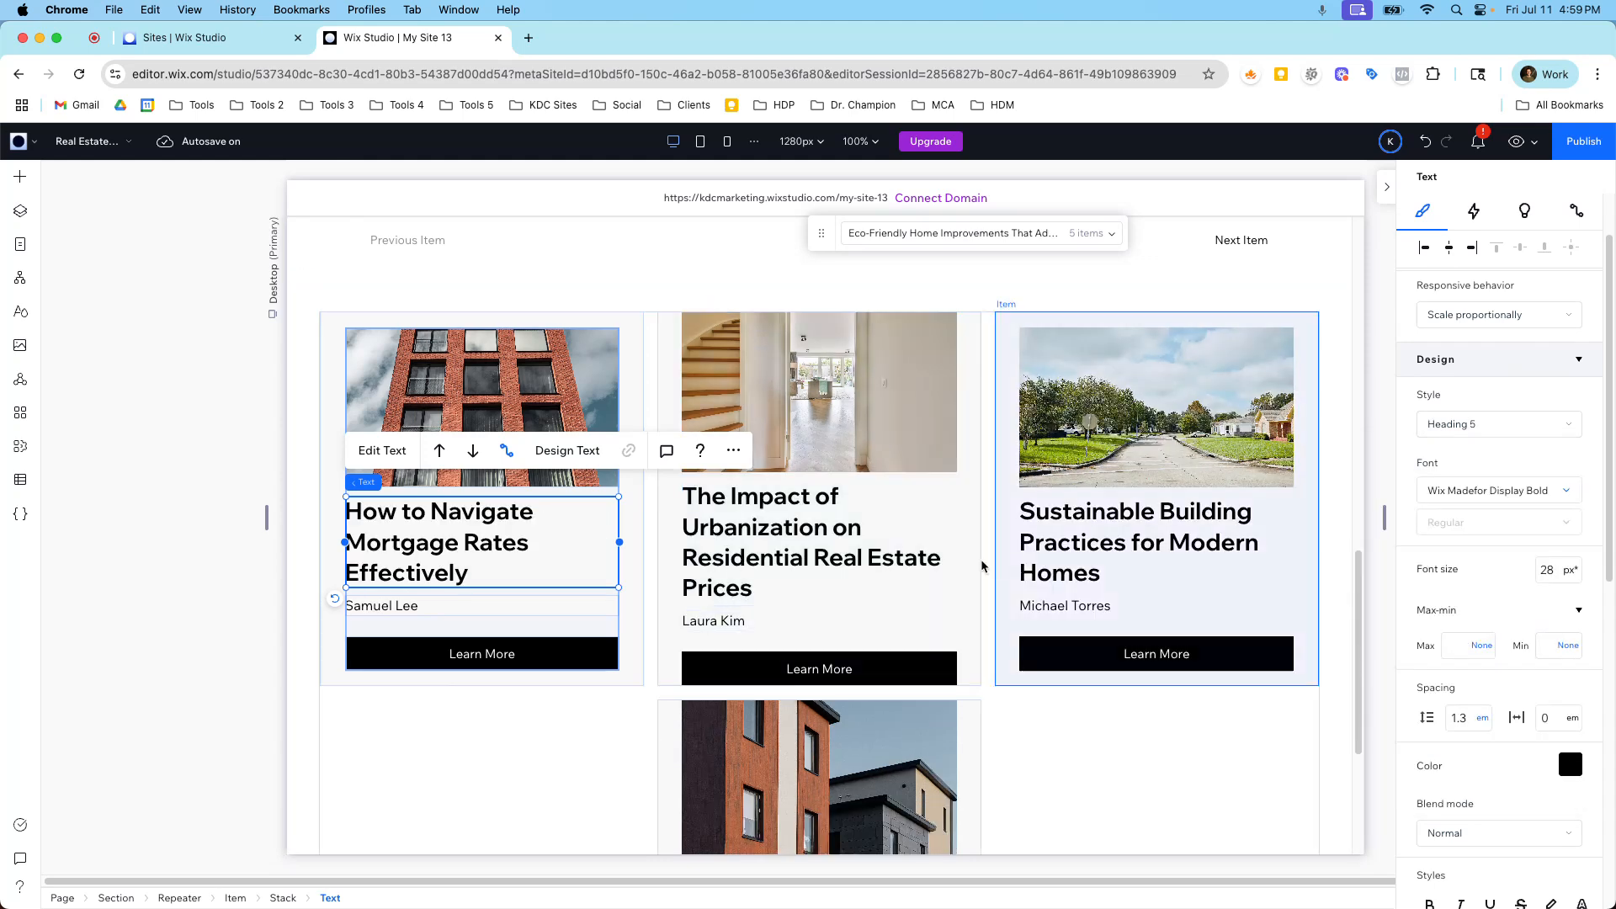
# Step: Switch the previewed item to The Impact of Interest Rates on Real Estate Market and check its related-article cards
pyautogui.scroll(-3, 866, 553)
pyautogui.scroll(-2, 867, 553)
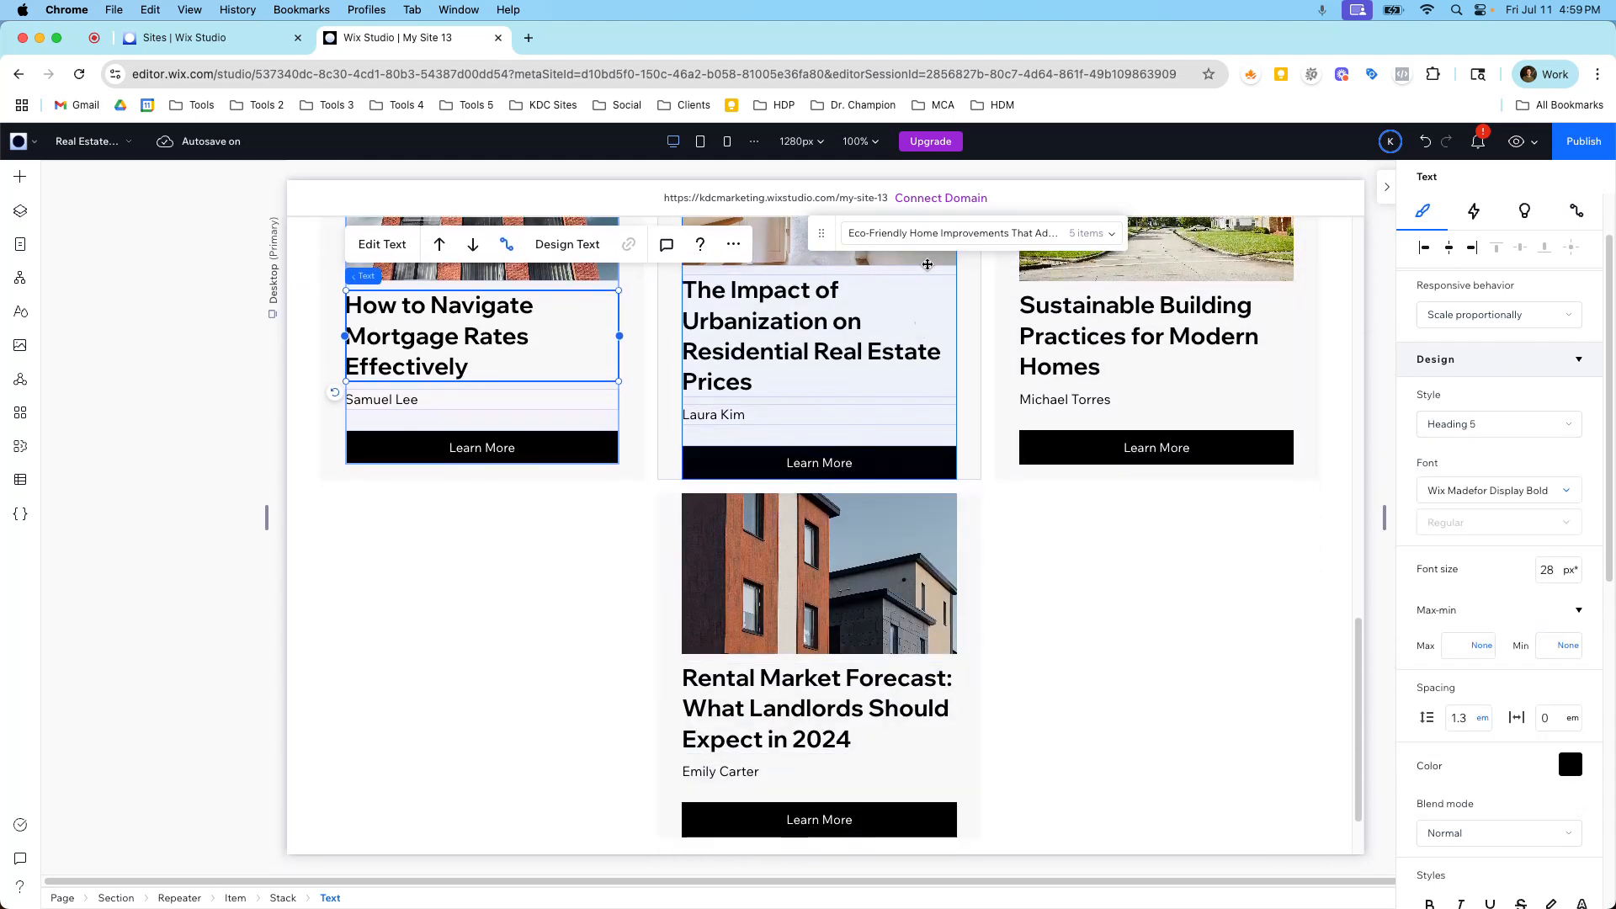
pyautogui.click(924, 235)
pyautogui.click(928, 309)
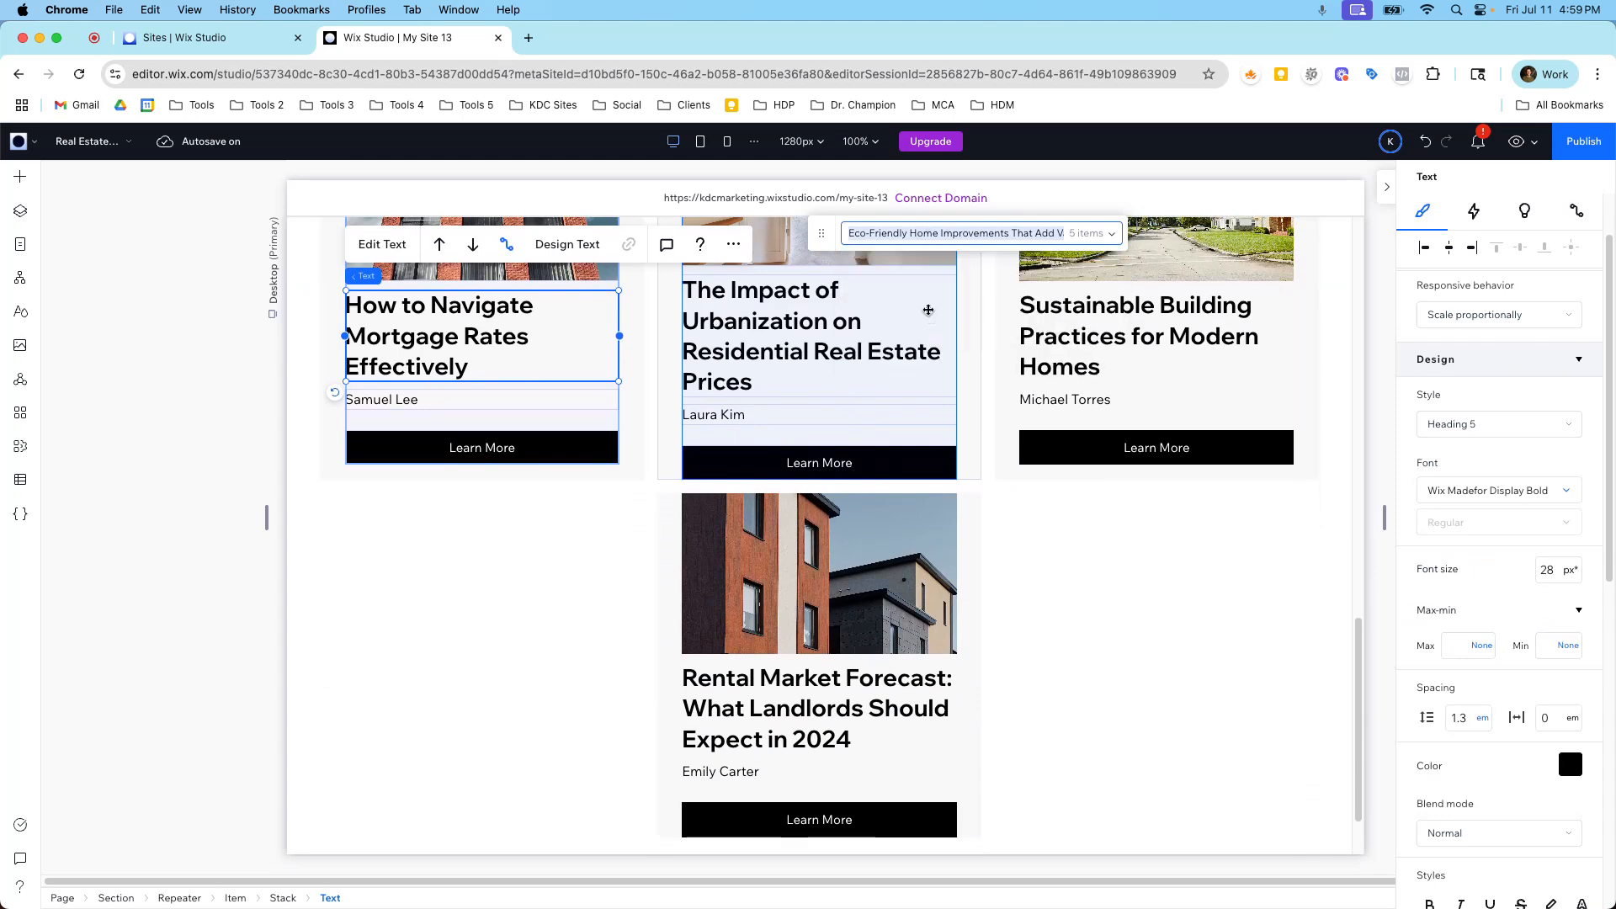
pyautogui.scroll(-15, 951, 361)
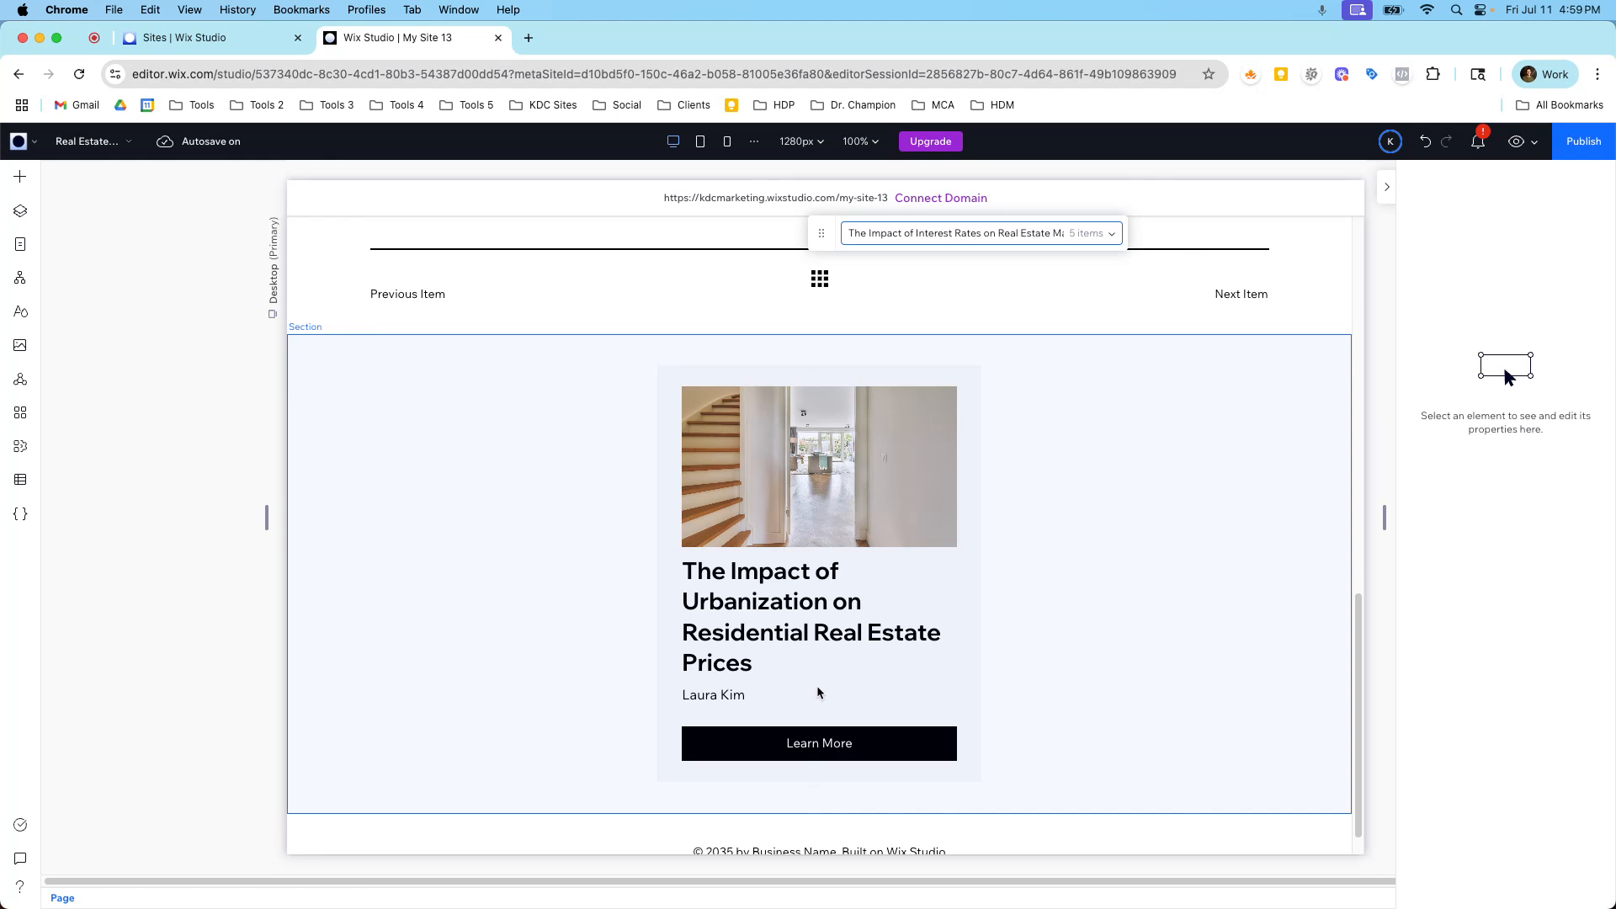
pyautogui.click(697, 510)
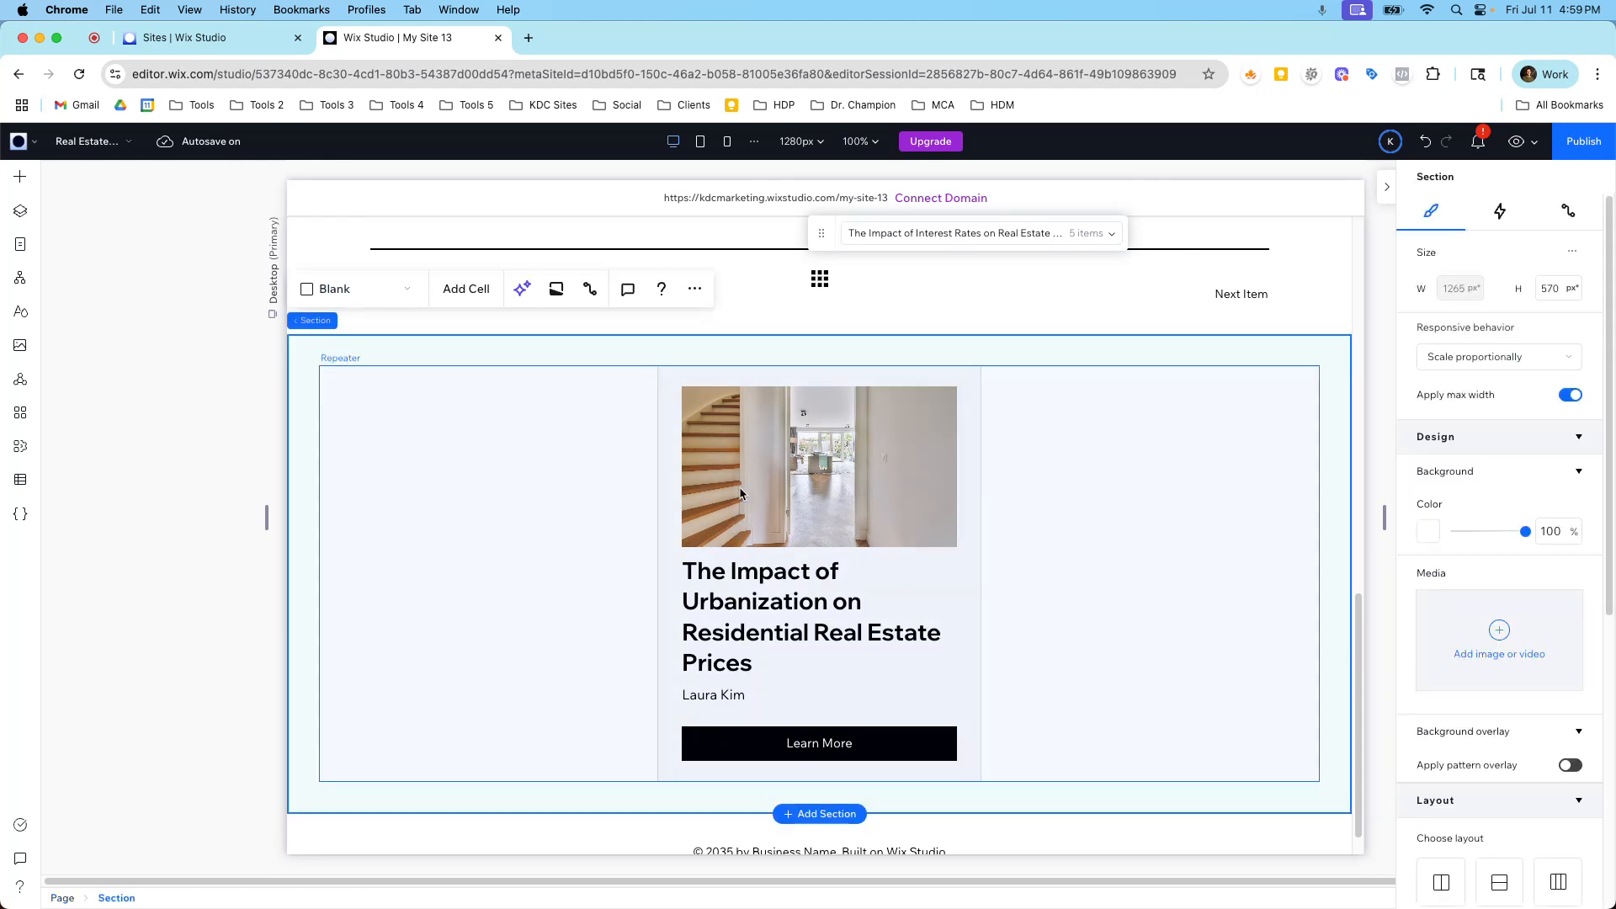
# Step: Apply the Heading 1 style to the main article title in the black header of the item page
pyautogui.scroll(15, 741, 492)
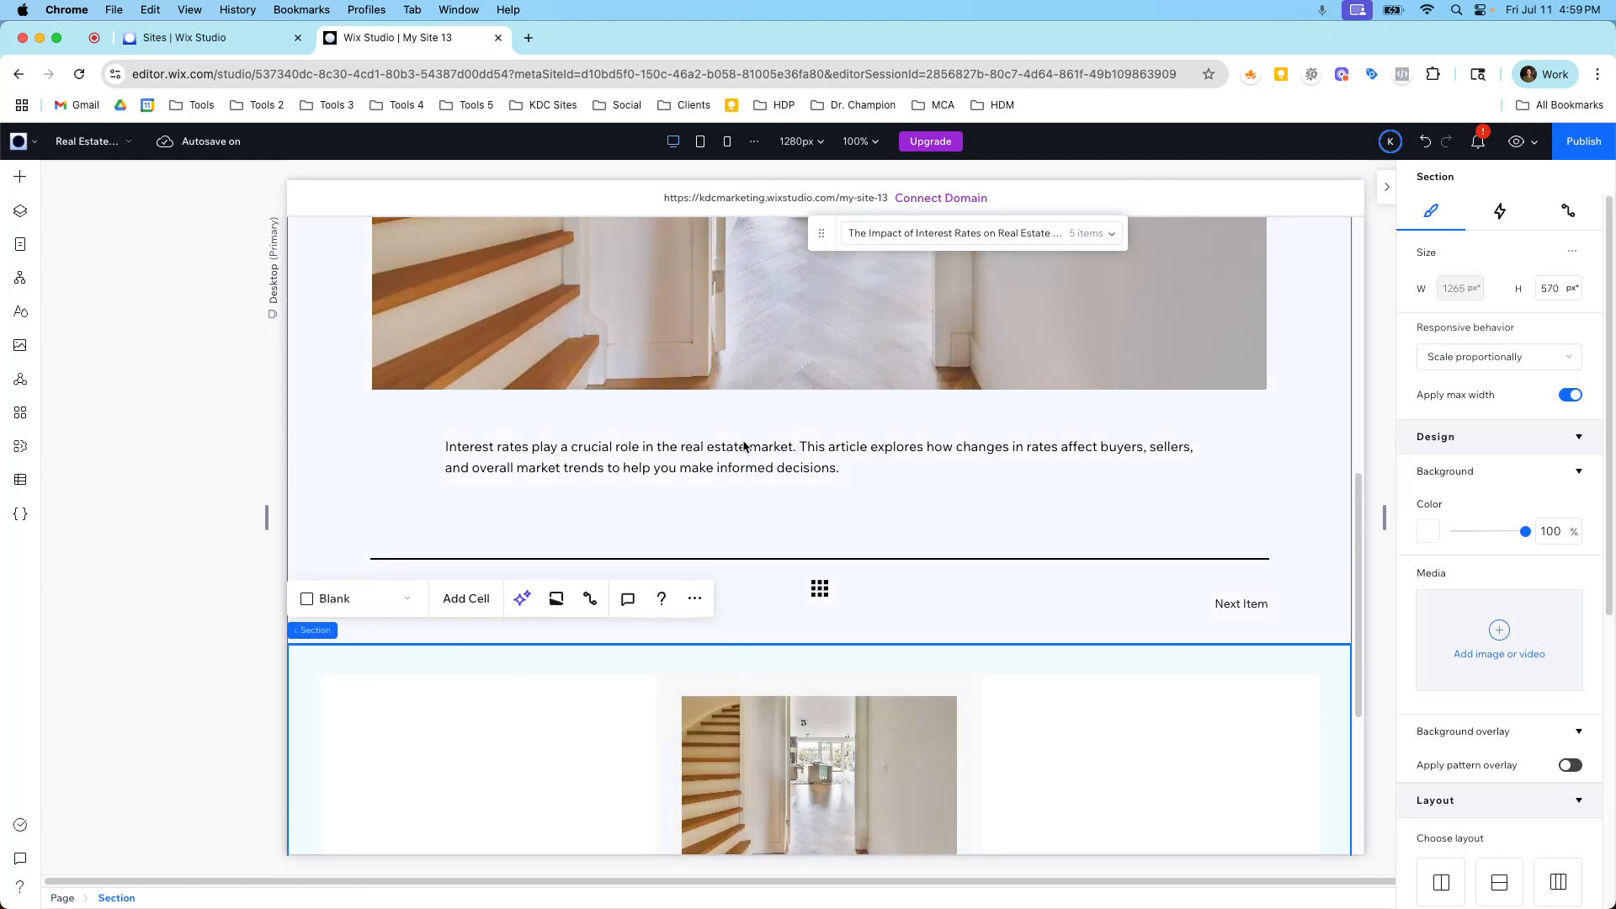
pyautogui.click(744, 446)
pyautogui.click(565, 421)
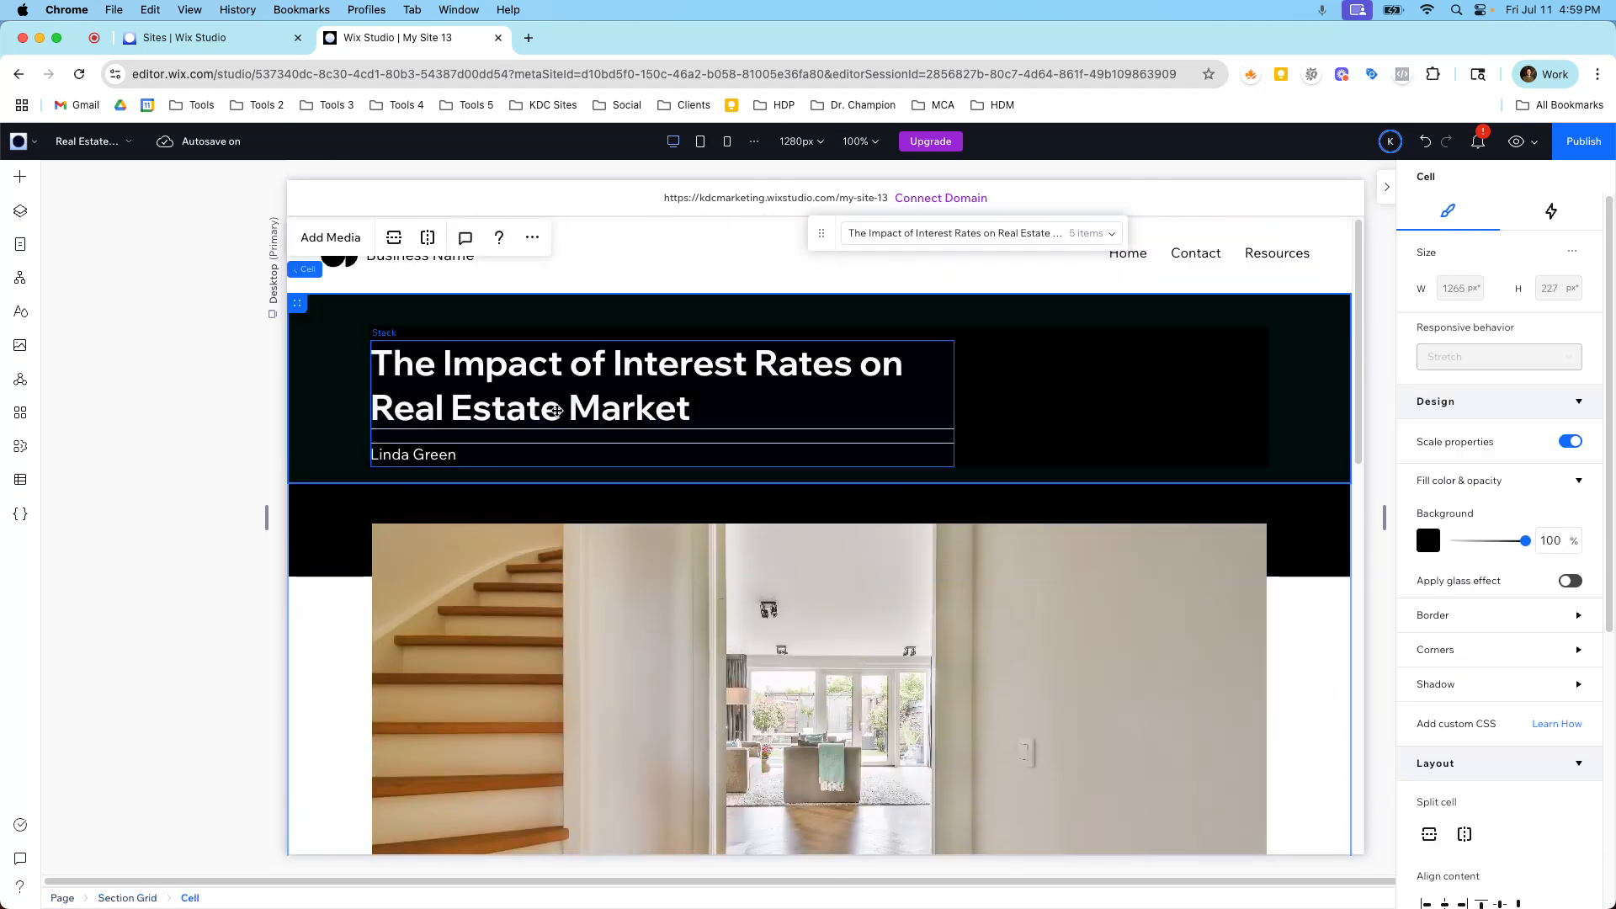
pyautogui.click(550, 405)
pyautogui.click(550, 402)
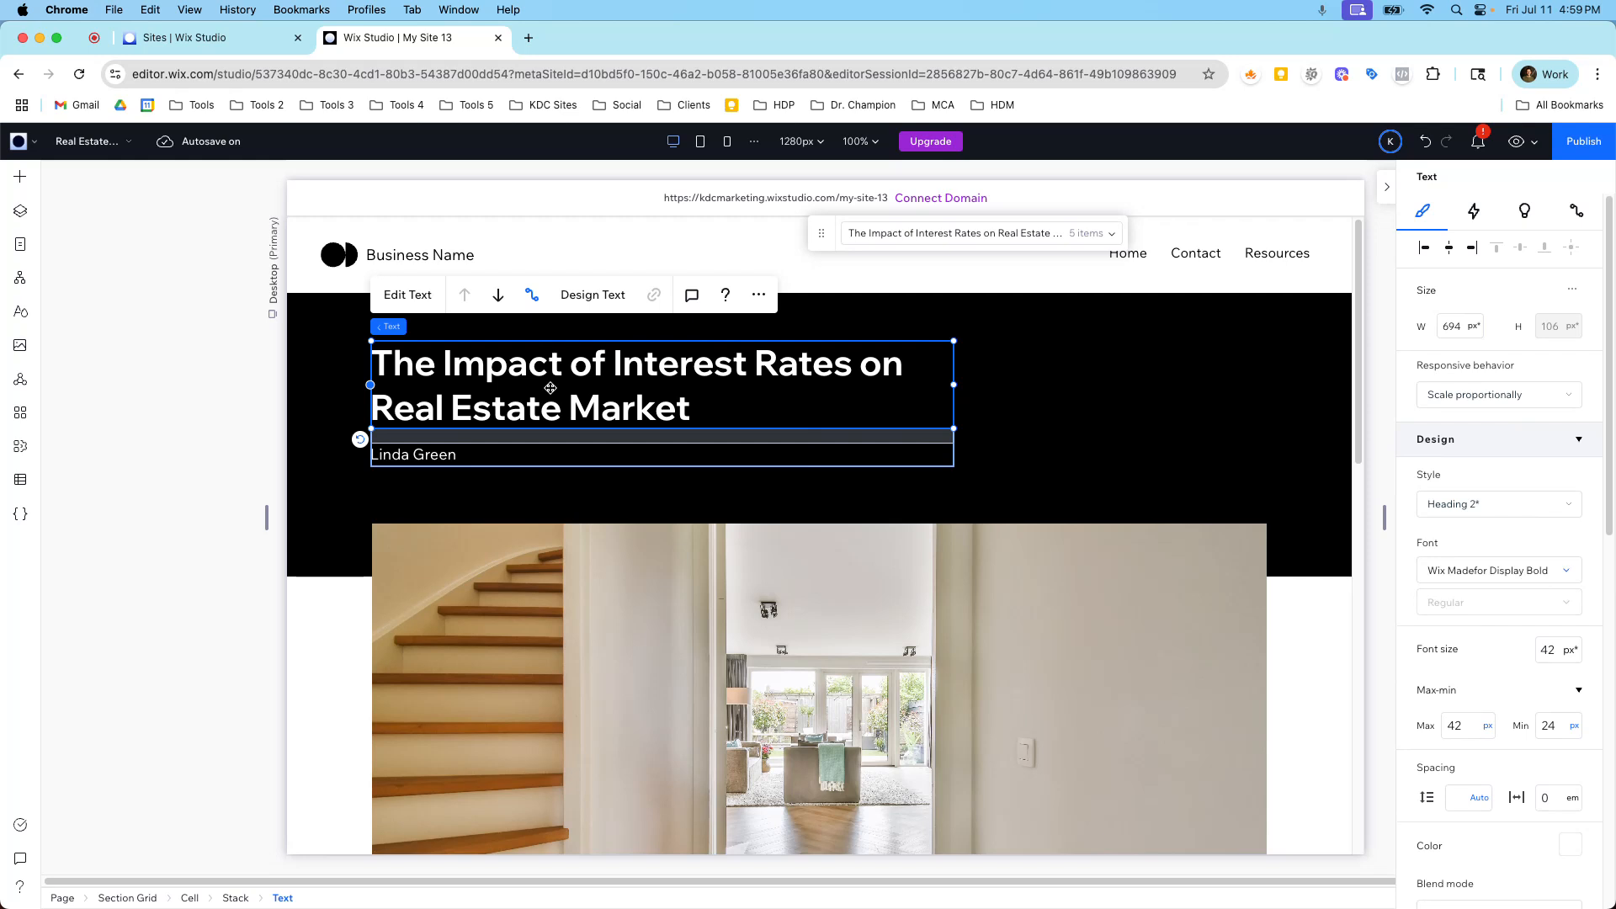
pyautogui.click(1438, 505)
pyautogui.click(1410, 551)
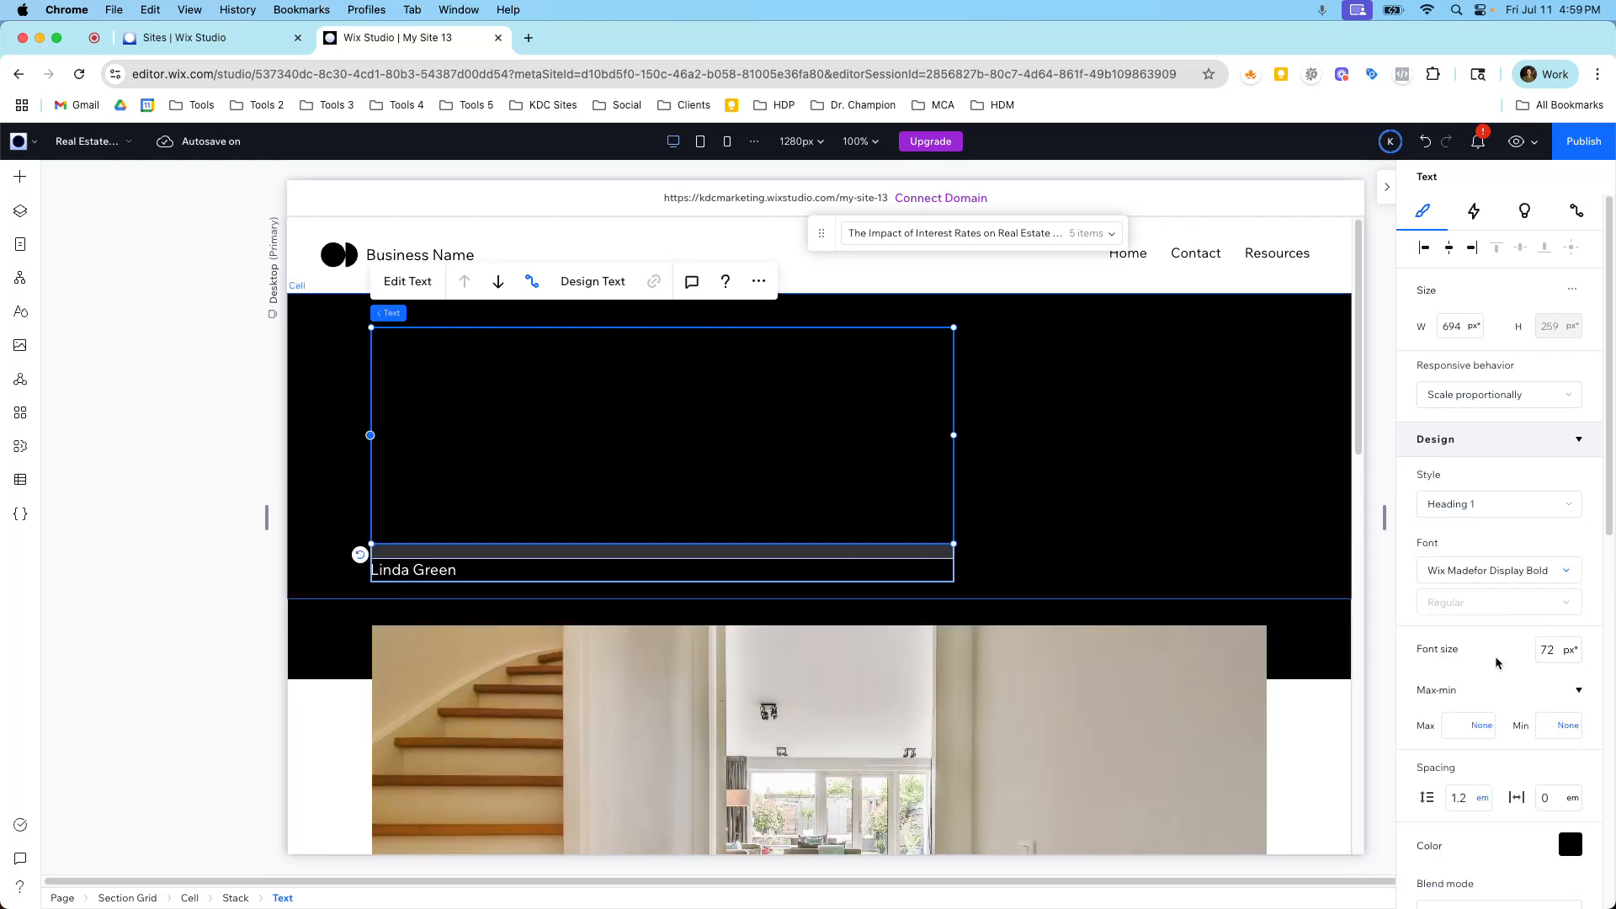
# Step: Color the main article title white (#FFFFFF) and widen its text box to almost the right edge of the featured image
pyautogui.scroll(-3, 1498, 673)
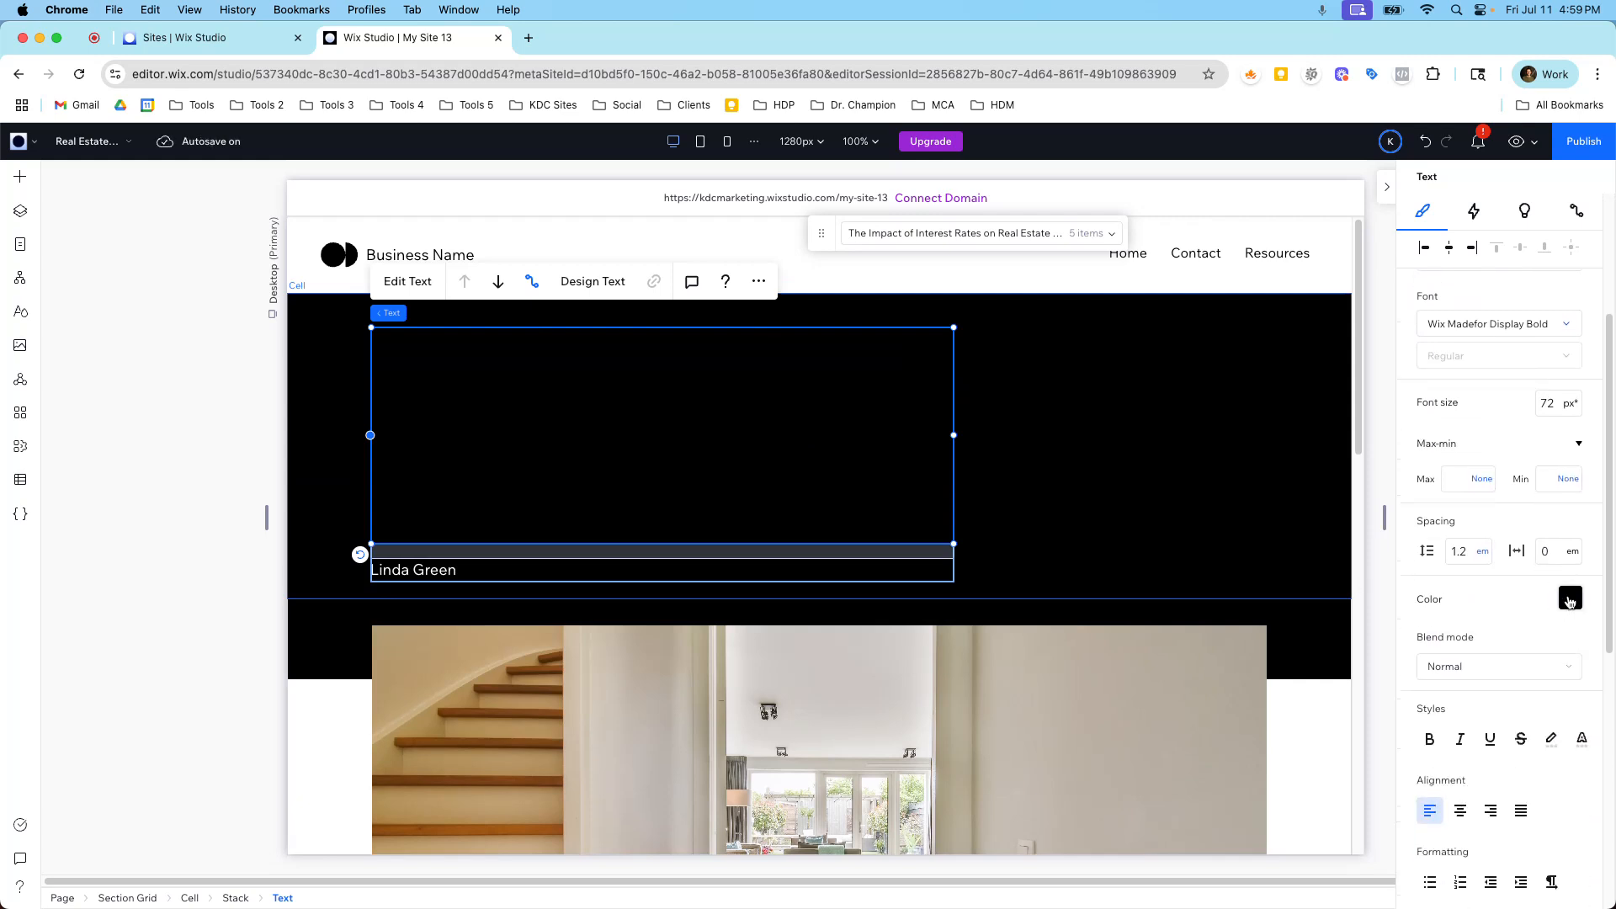
pyautogui.click(1571, 597)
pyautogui.click(1444, 725)
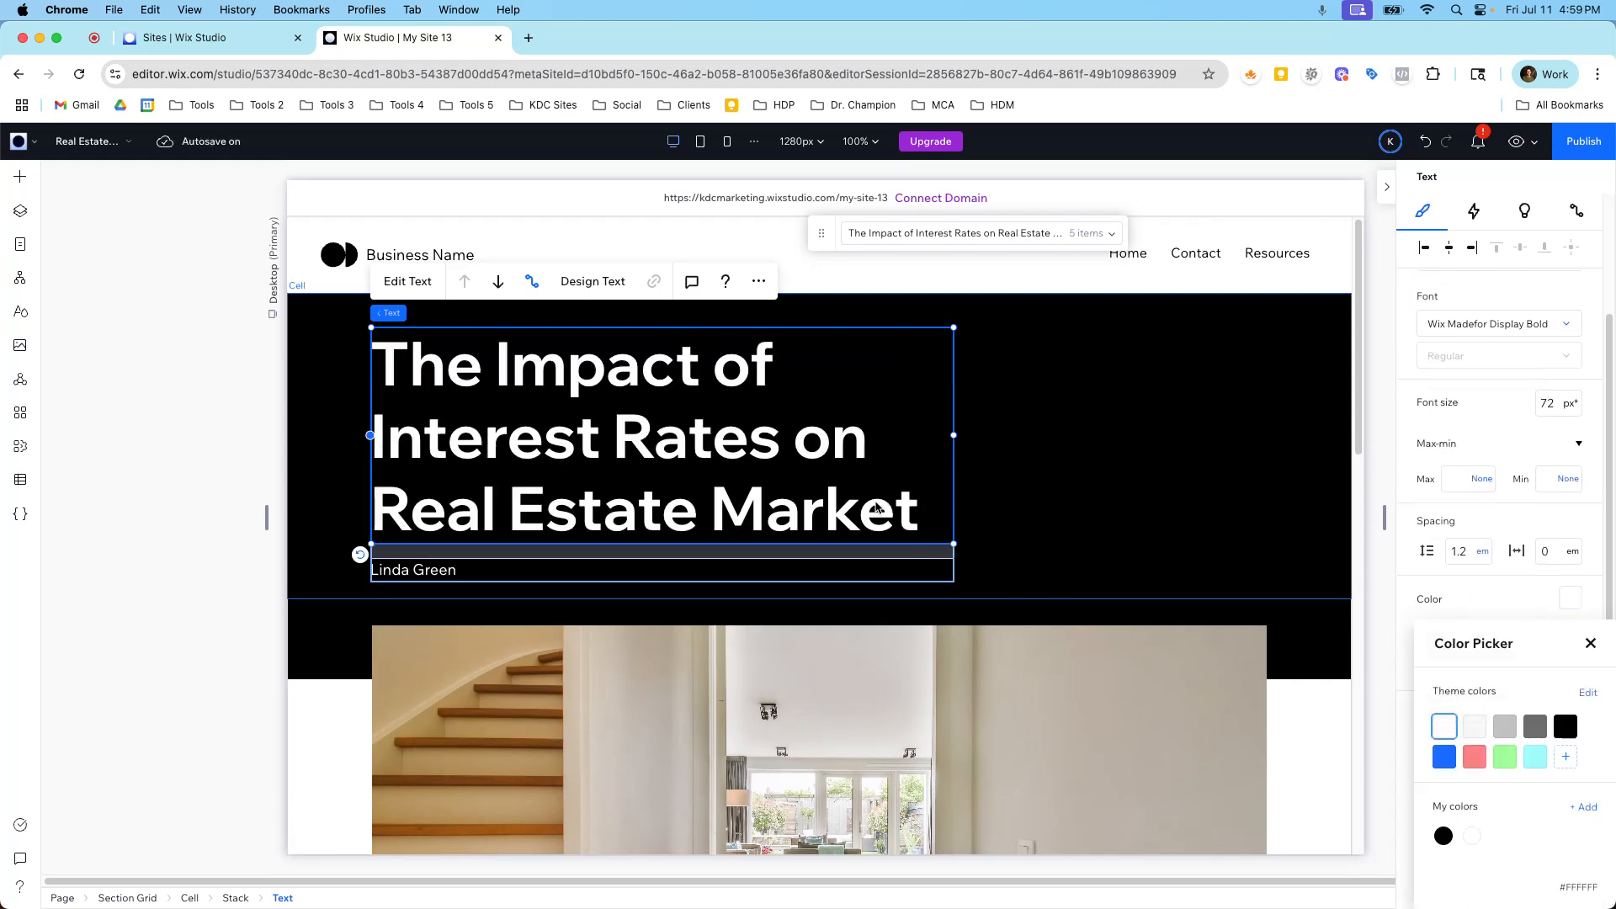
pyautogui.click(956, 439)
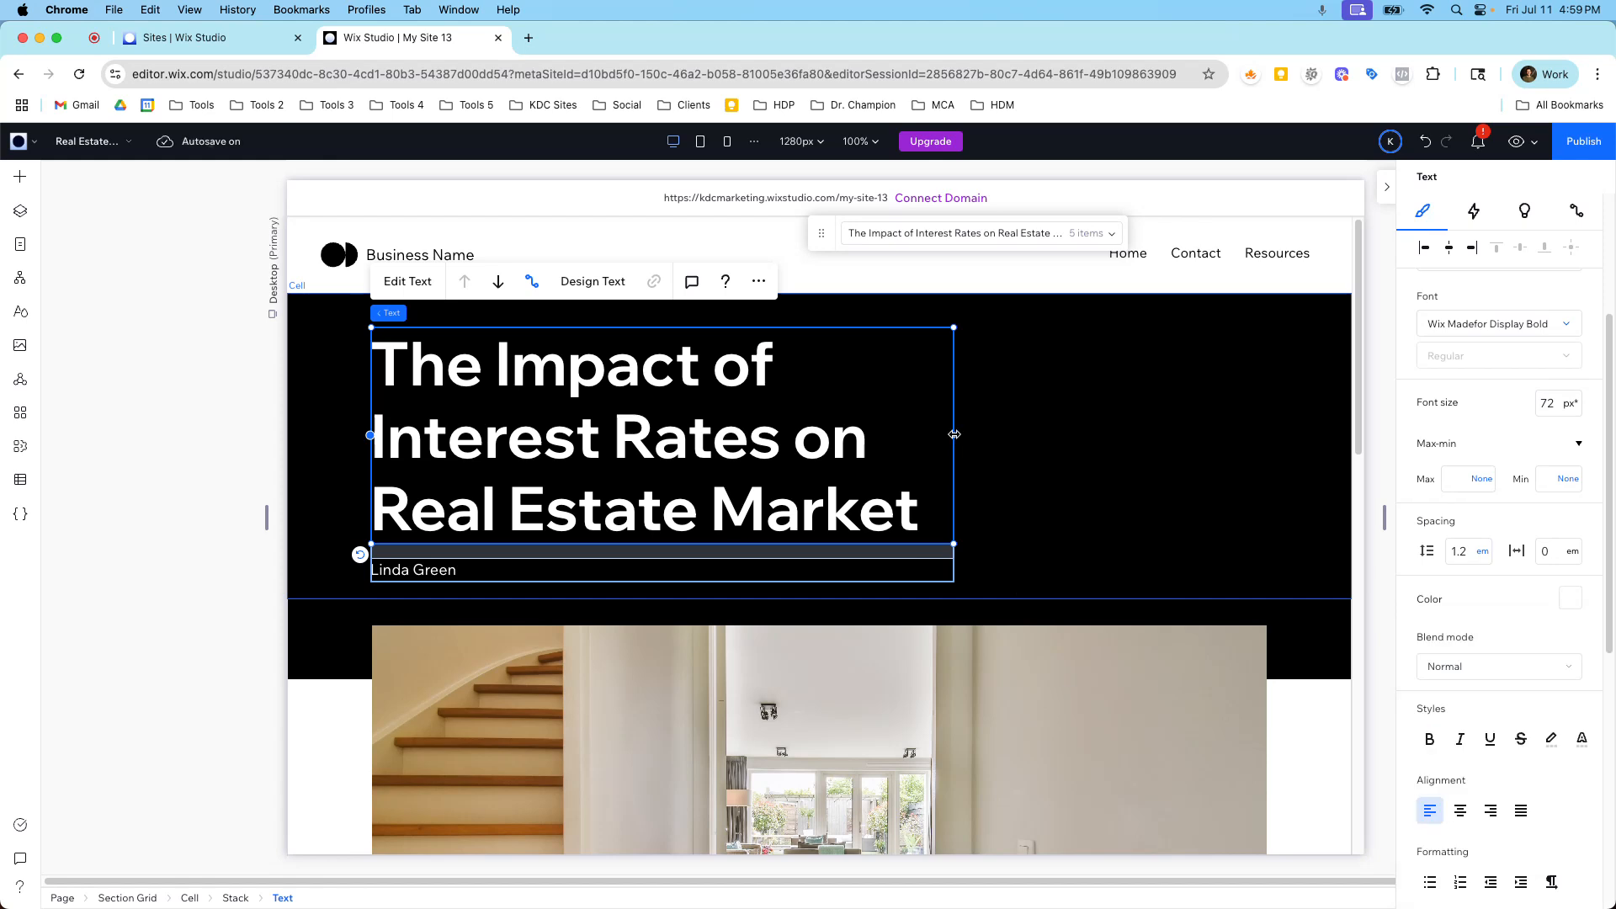
pyautogui.moveTo(956, 438); pyautogui.dragTo(1232, 432)
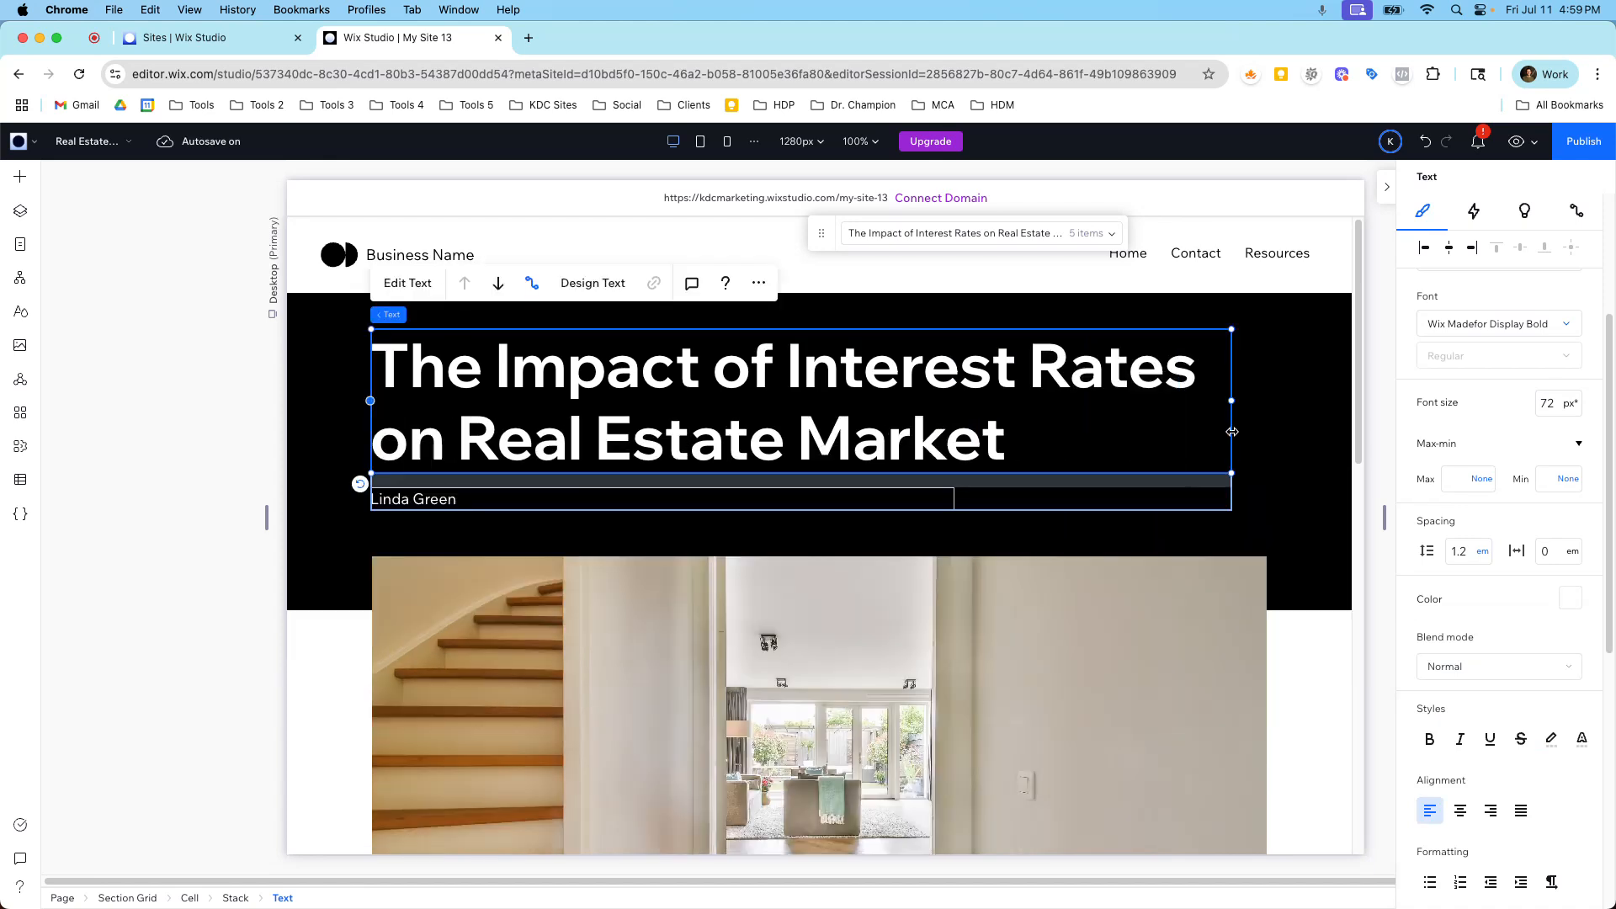
# Step: Preview the Eco-Friendly Home Improvements That Add Value item, checking its restyled title and related-article cards
pyautogui.click(1057, 235)
pyautogui.click(1027, 235)
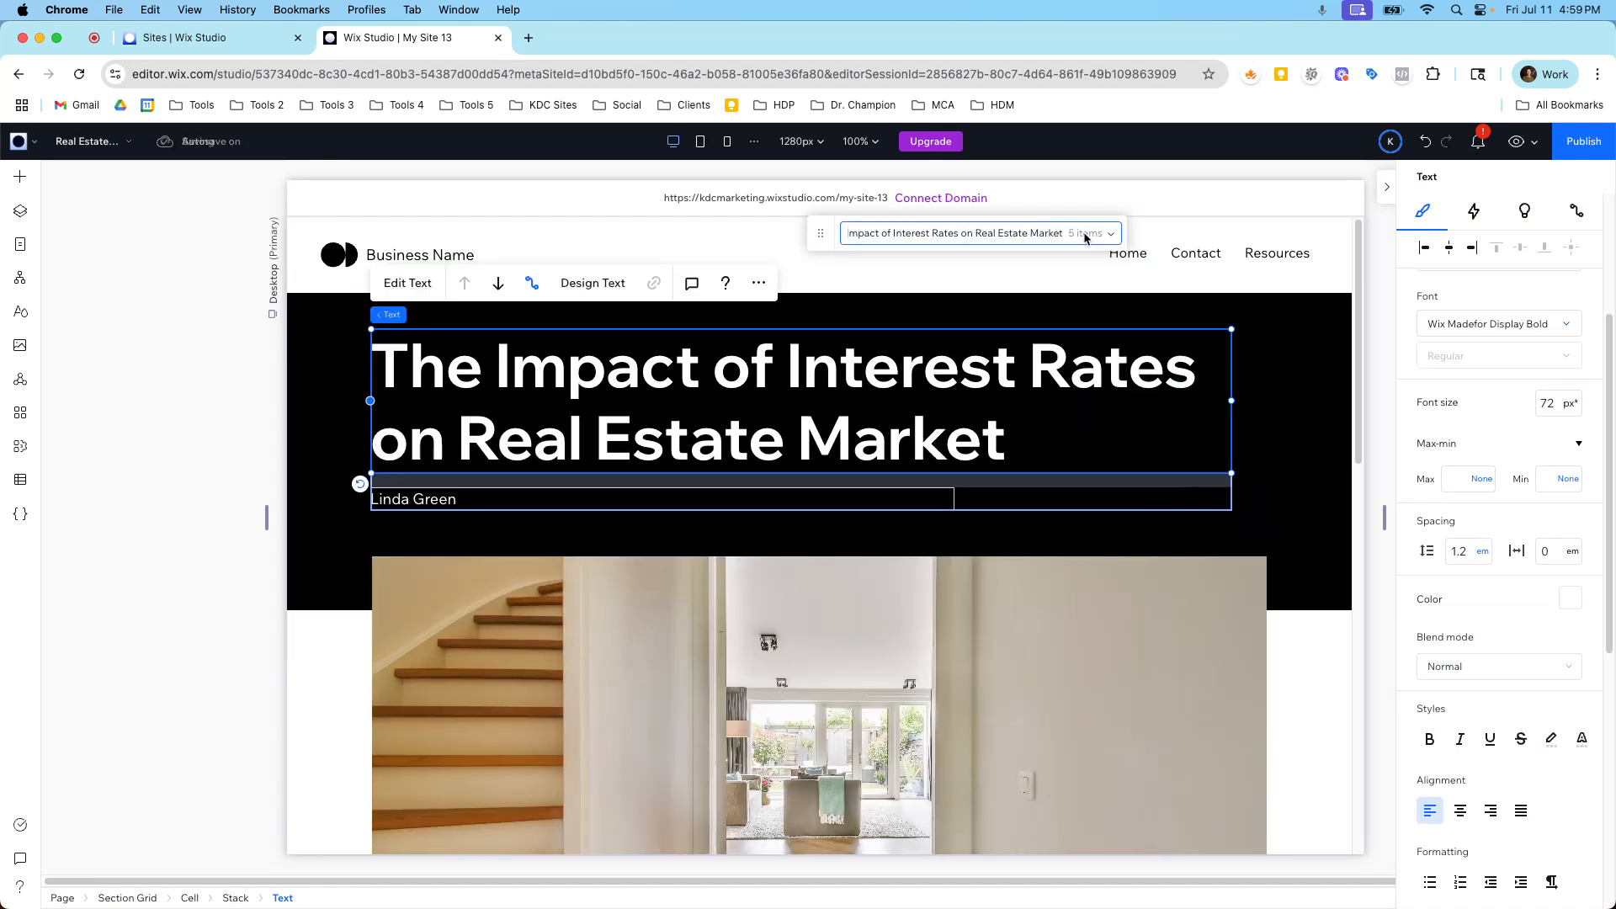
pyautogui.click(1086, 238)
pyautogui.click(996, 263)
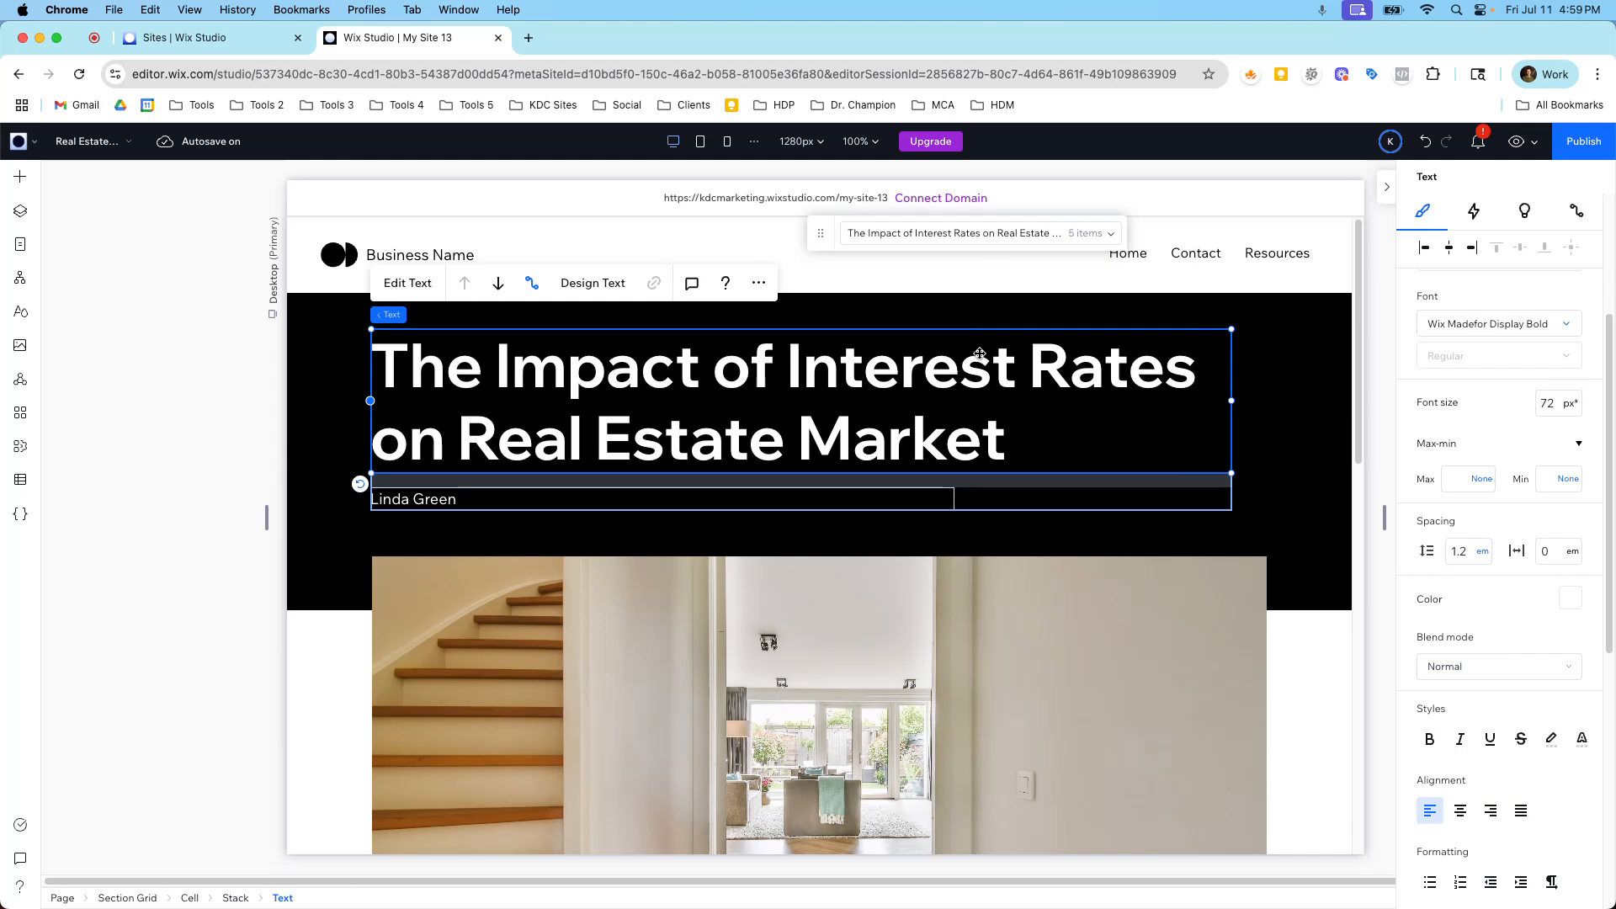
pyautogui.scroll(-10, 968, 447)
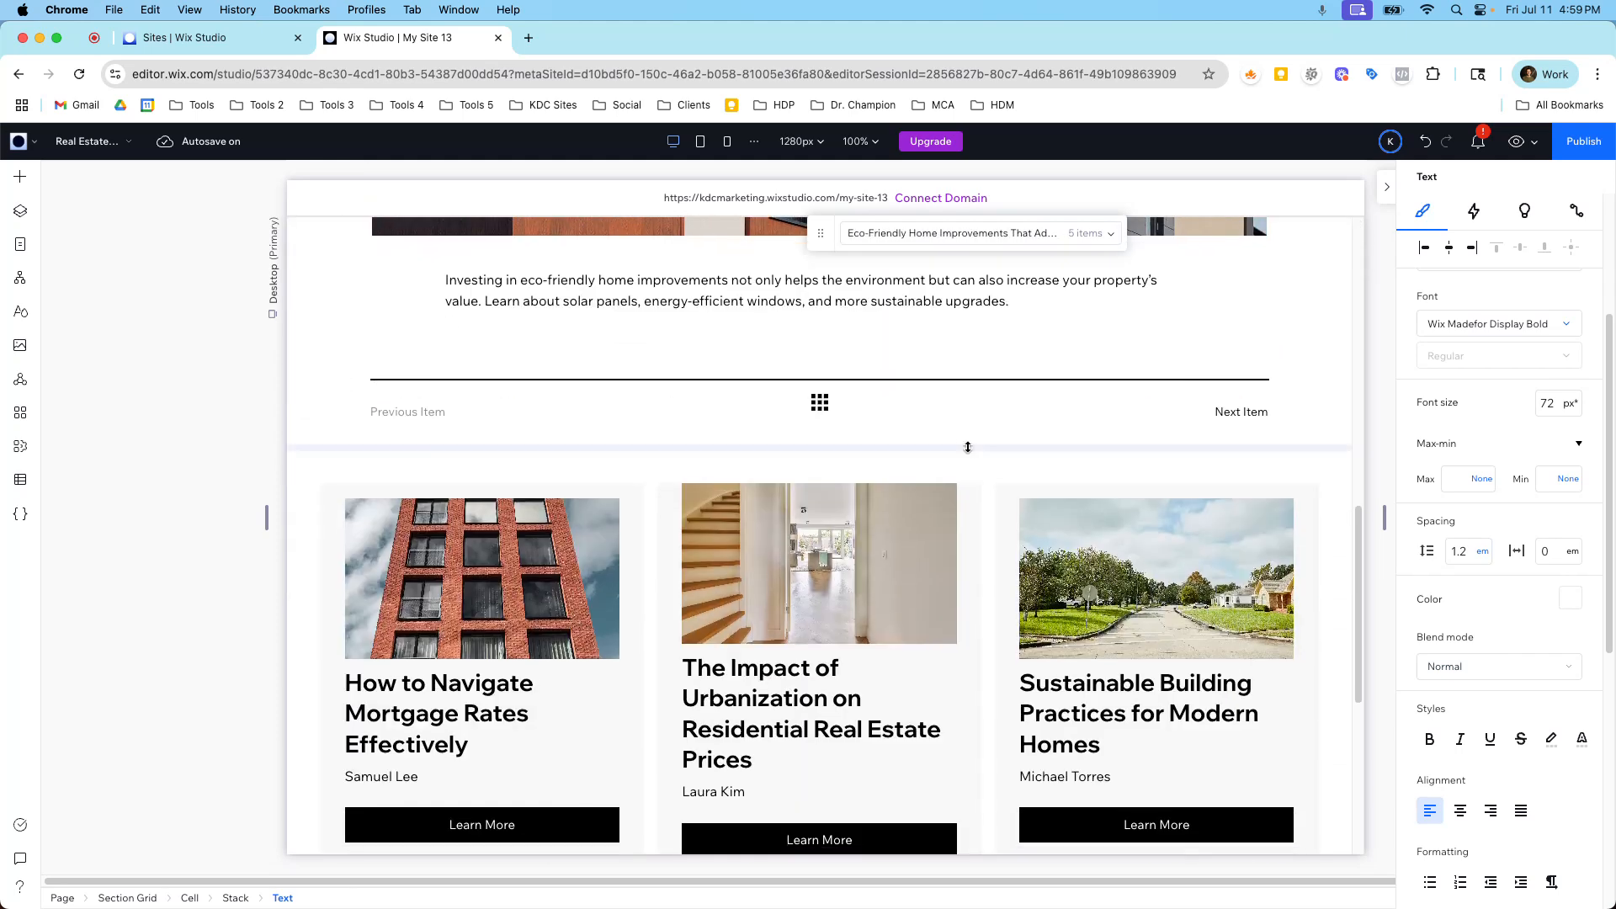
pyautogui.scroll(-5, 945, 548)
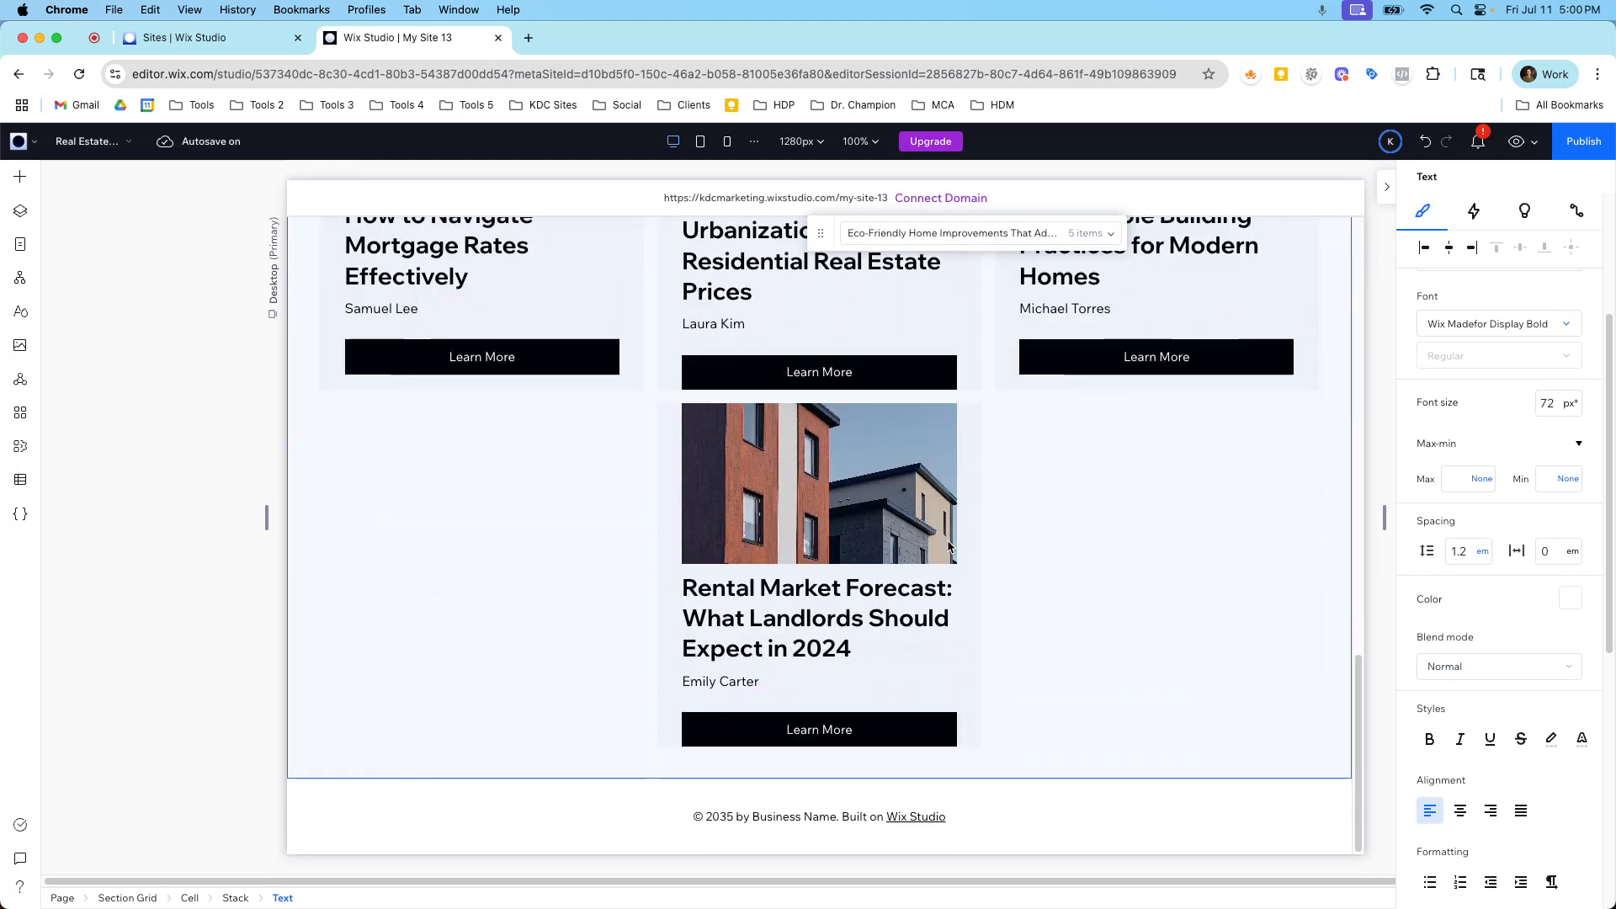
pyautogui.scroll(15, 945, 548)
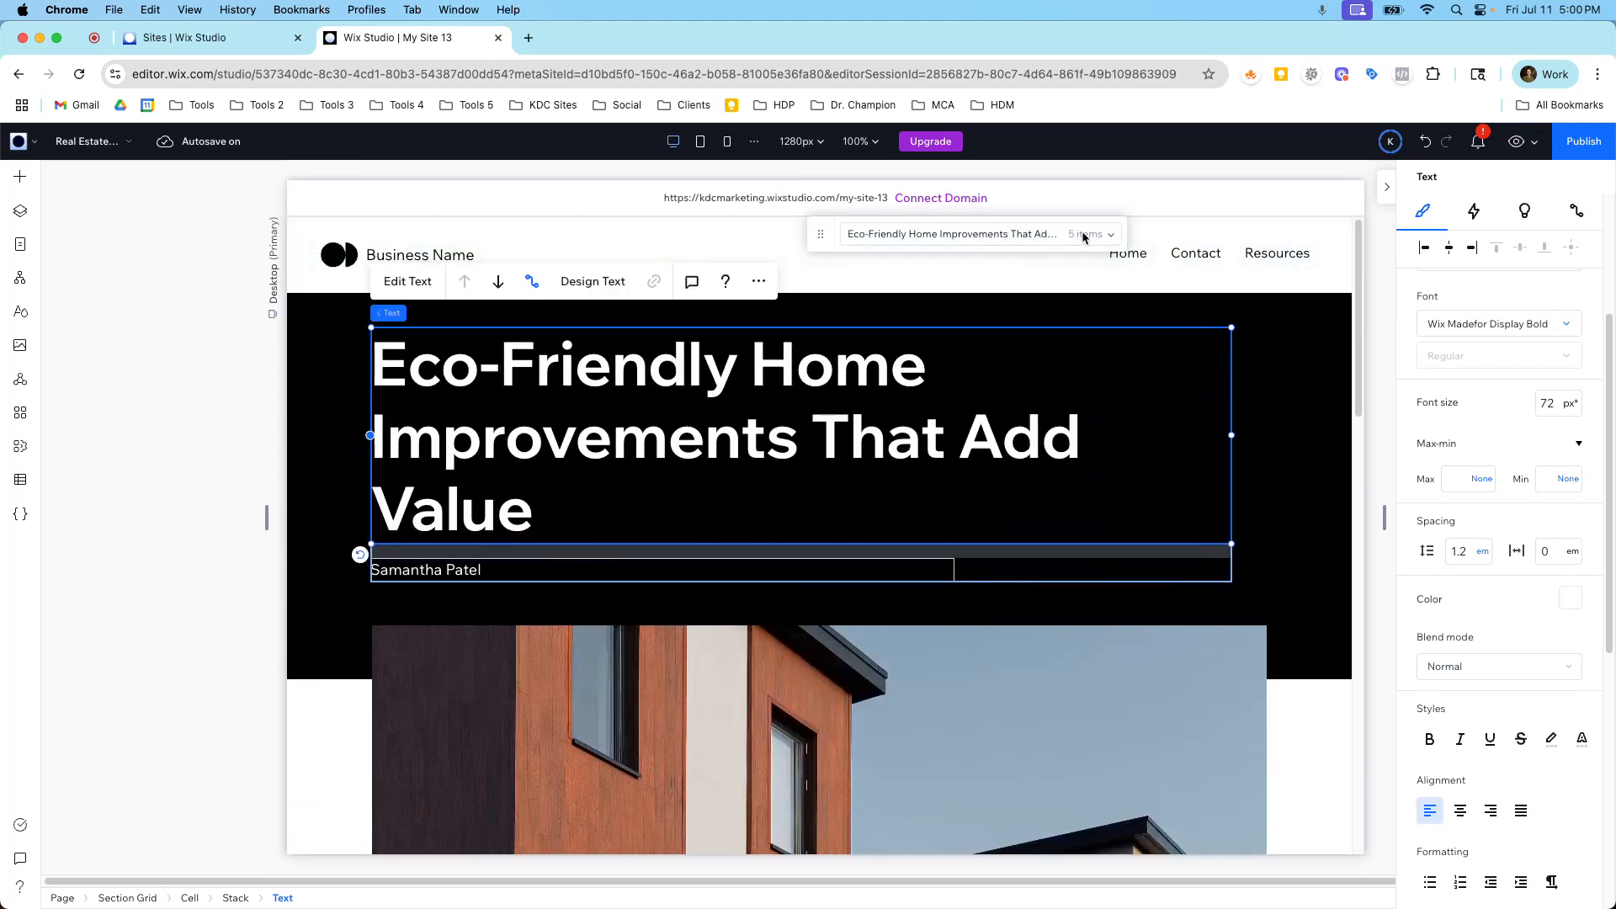
# Step: Return the preview to The Impact of Interest Rates on Real Estate Market and inspect its related-articles section
pyautogui.click(1114, 243)
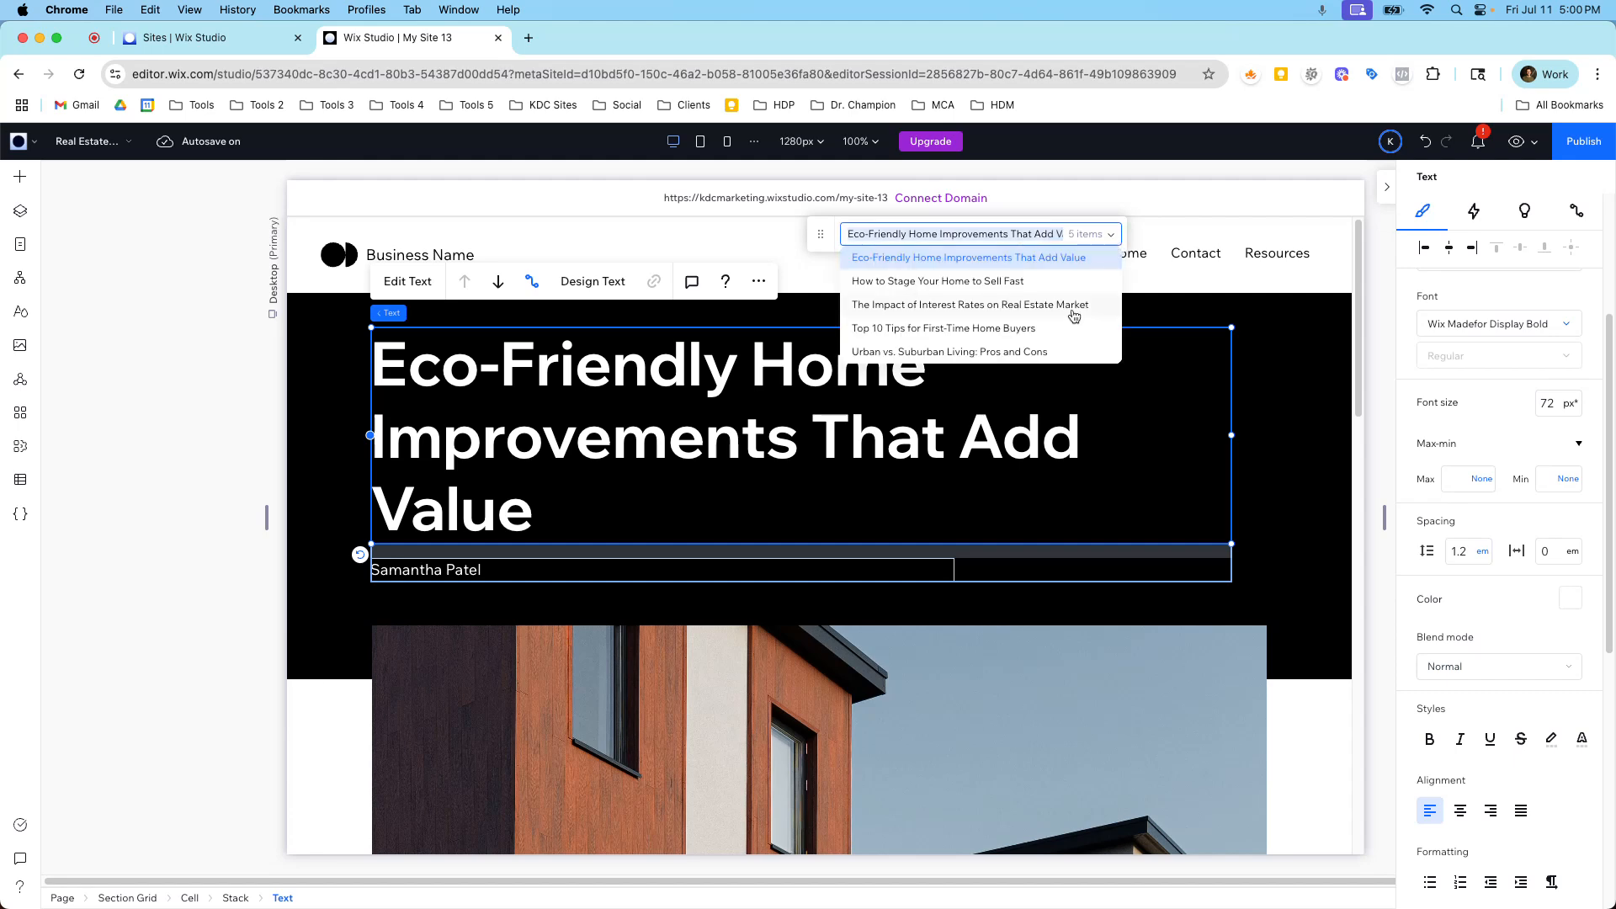
pyautogui.click(1037, 308)
pyautogui.scroll(-15, 977, 391)
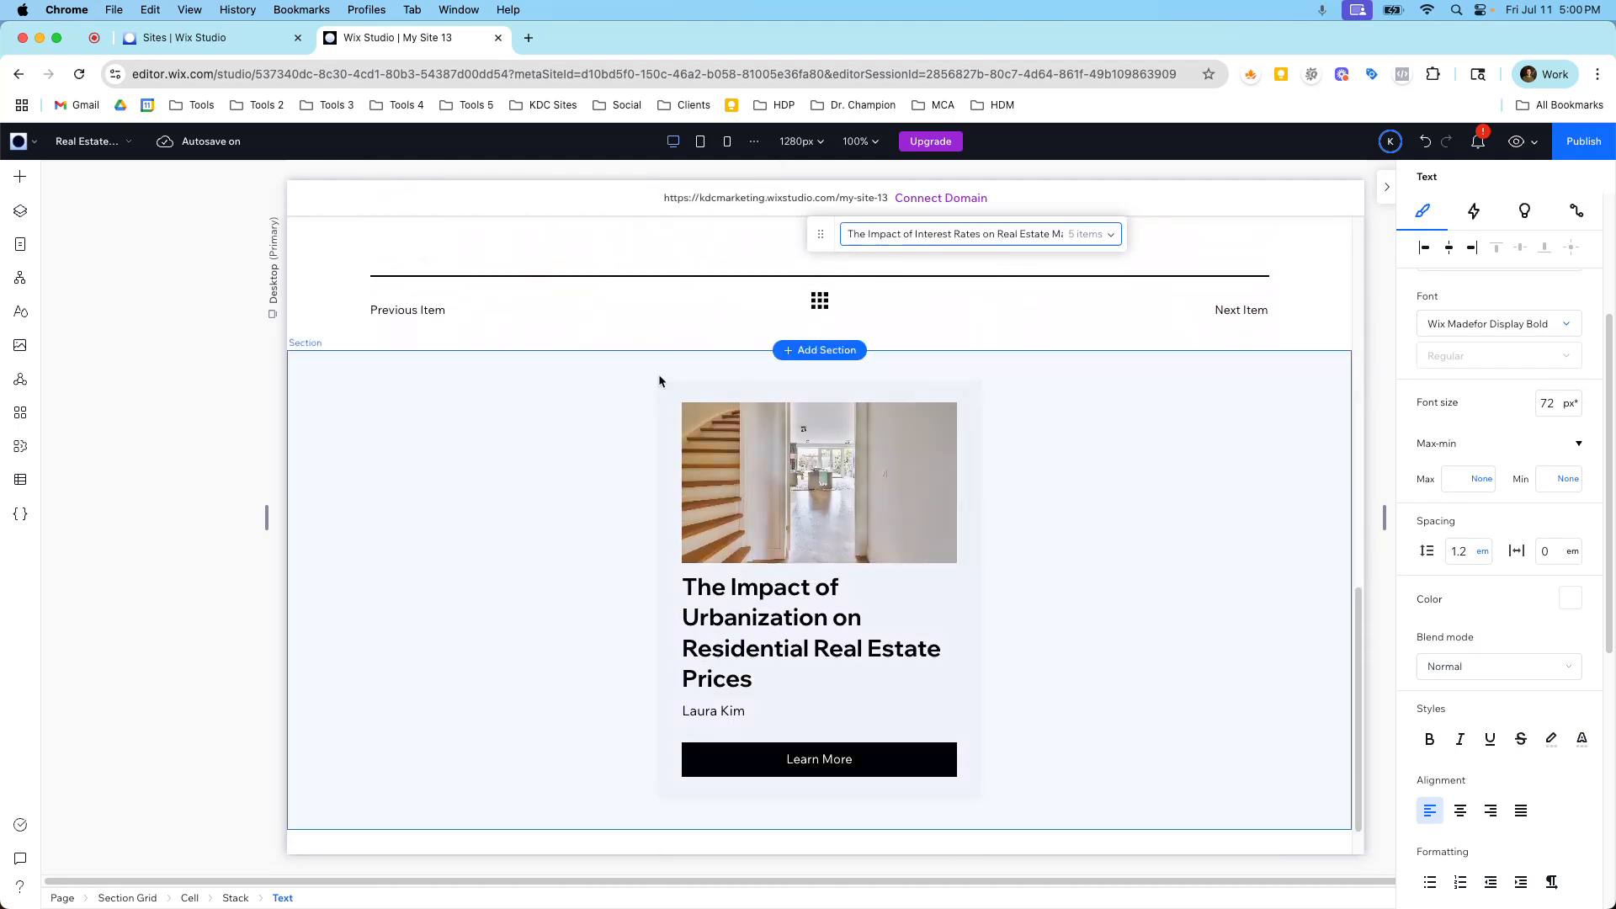
# Step: Enable item visibility control in the Real Estate Articles collection settings, save them, and return to the item page canvas
pyautogui.click(22, 492)
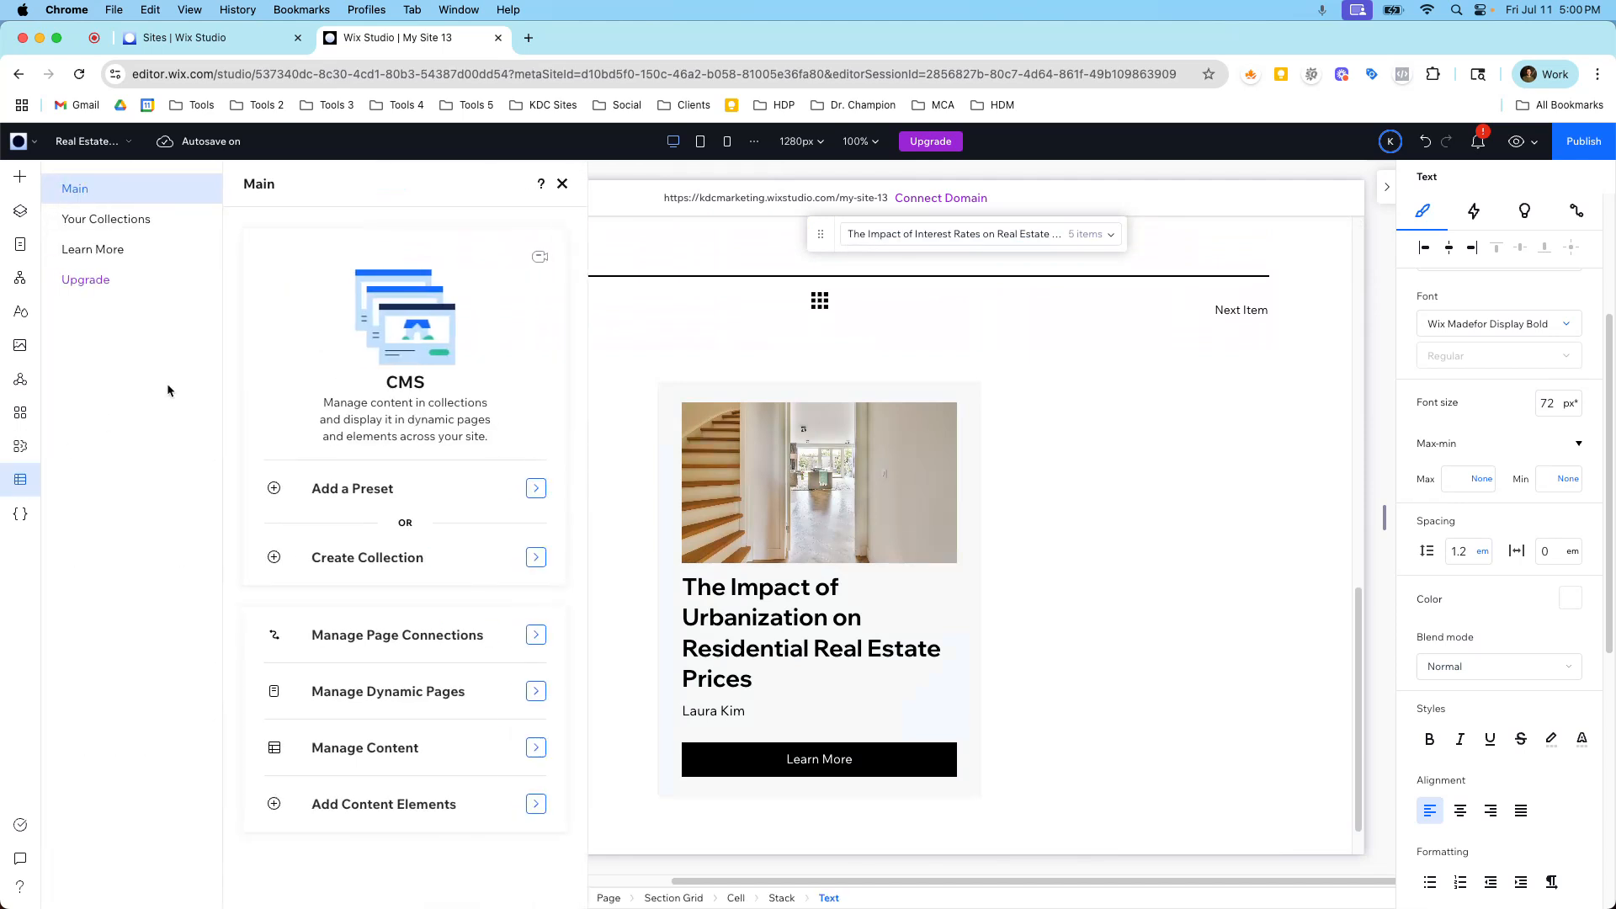
pyautogui.click(116, 221)
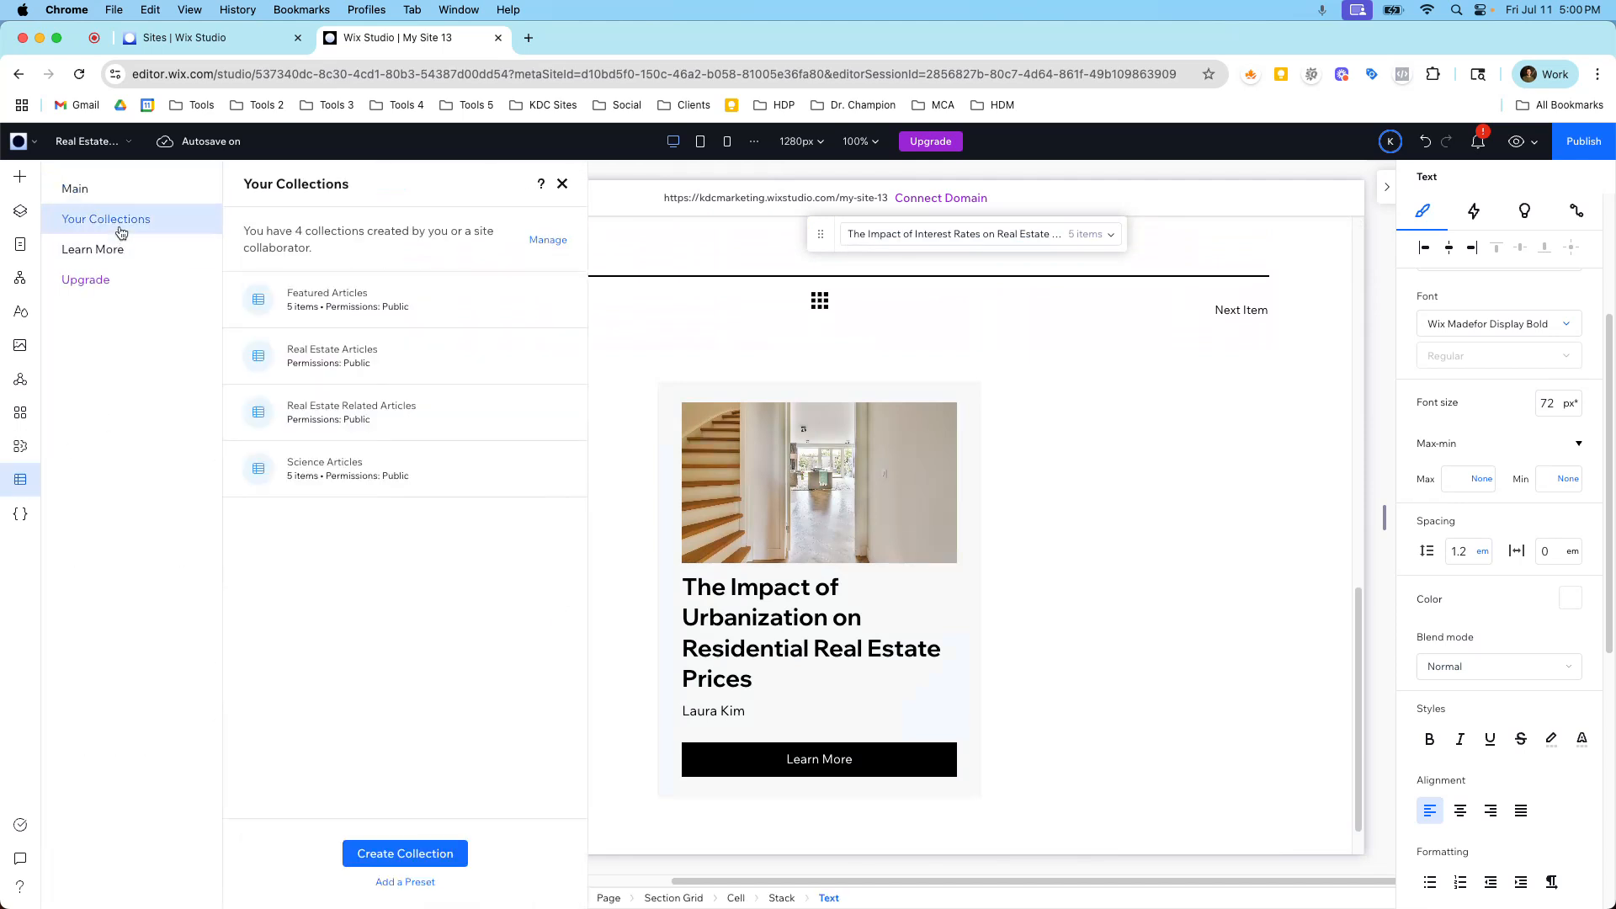
pyautogui.click(387, 371)
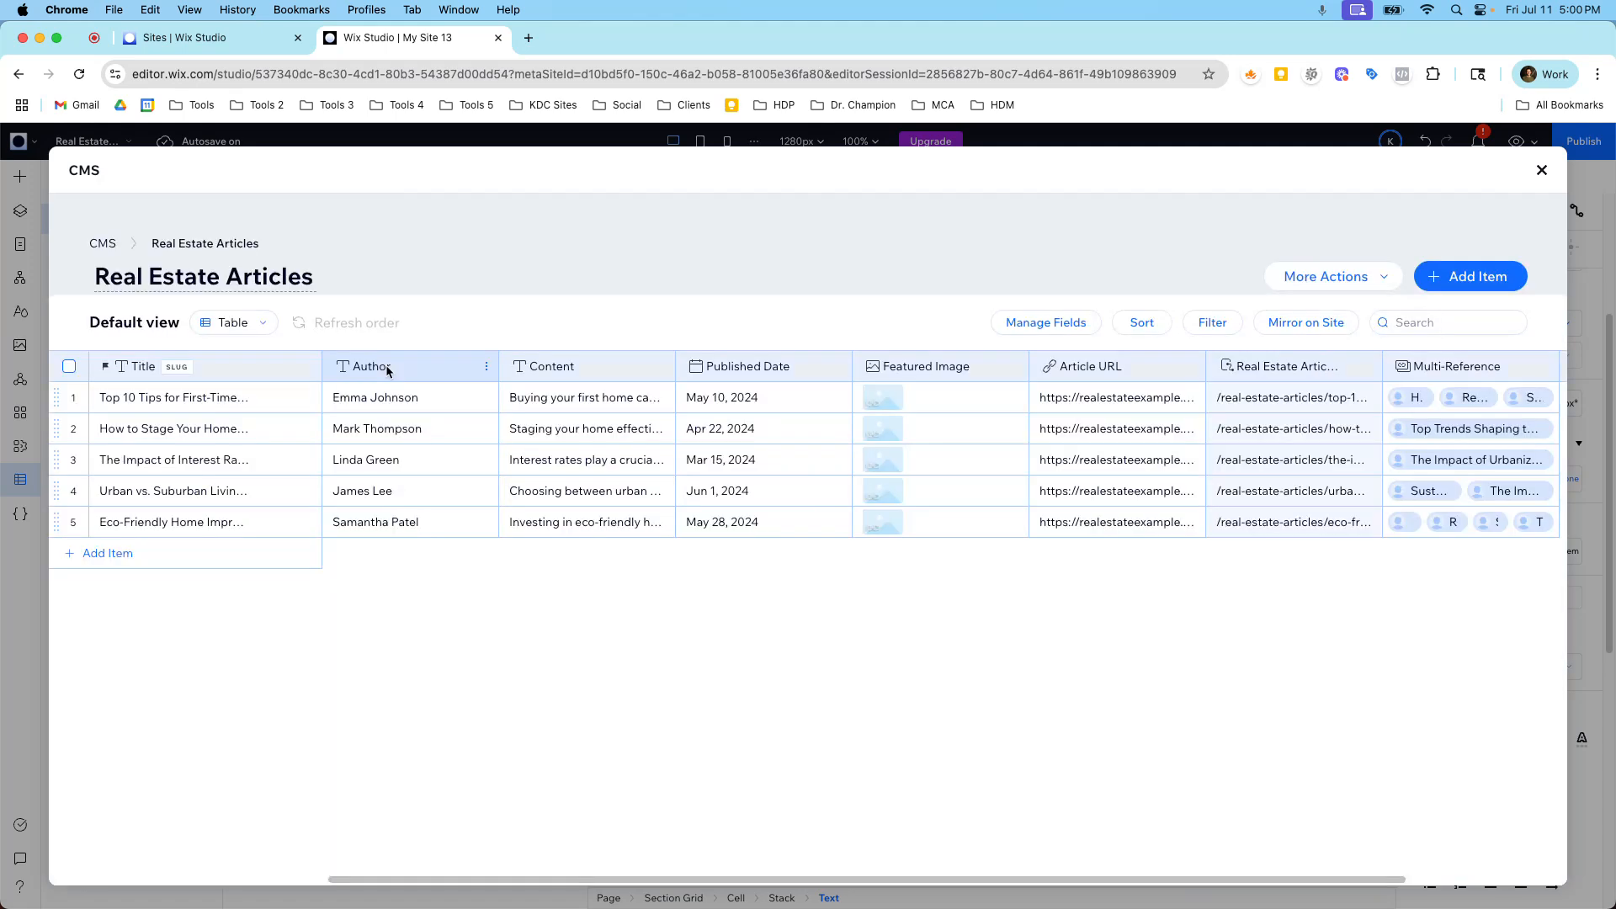
pyautogui.click(1328, 261)
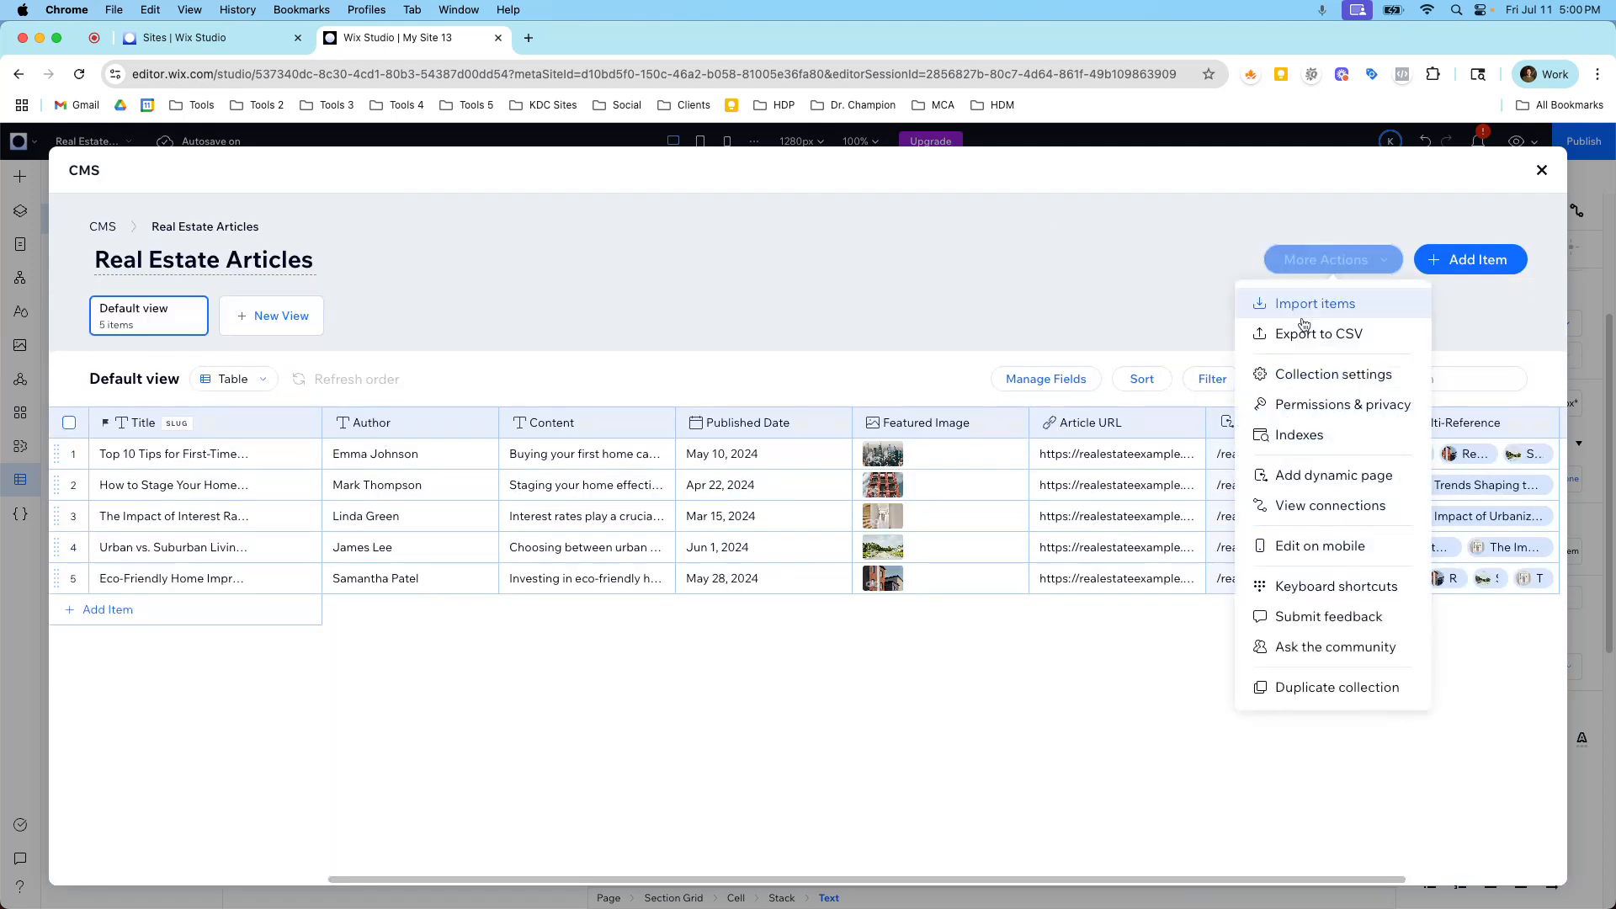
pyautogui.click(1319, 375)
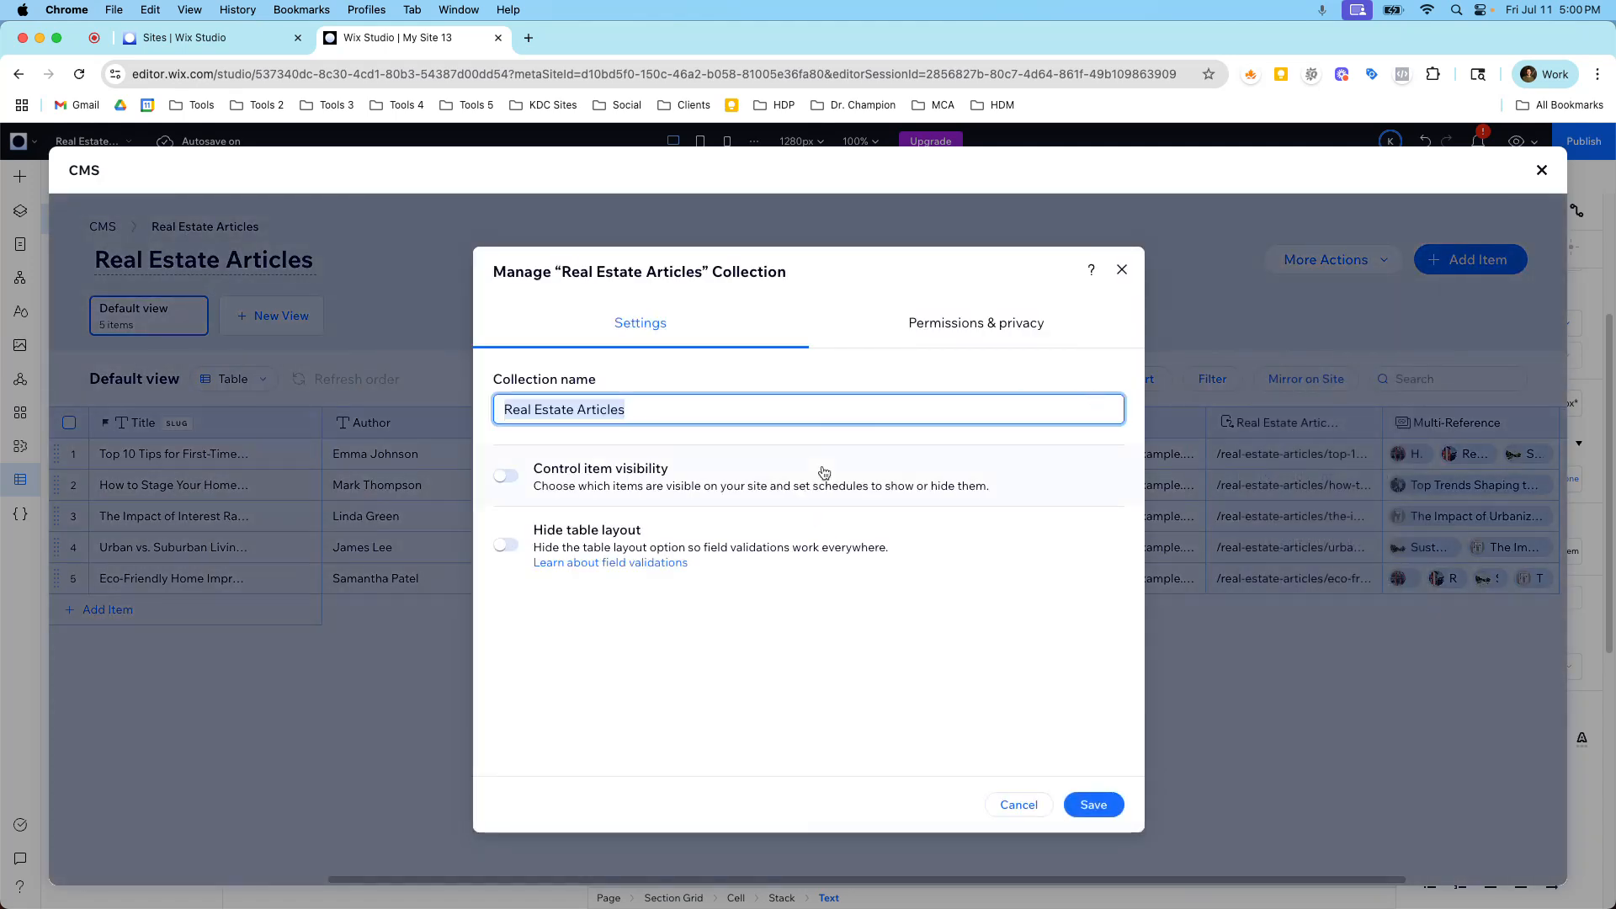
pyautogui.click(507, 476)
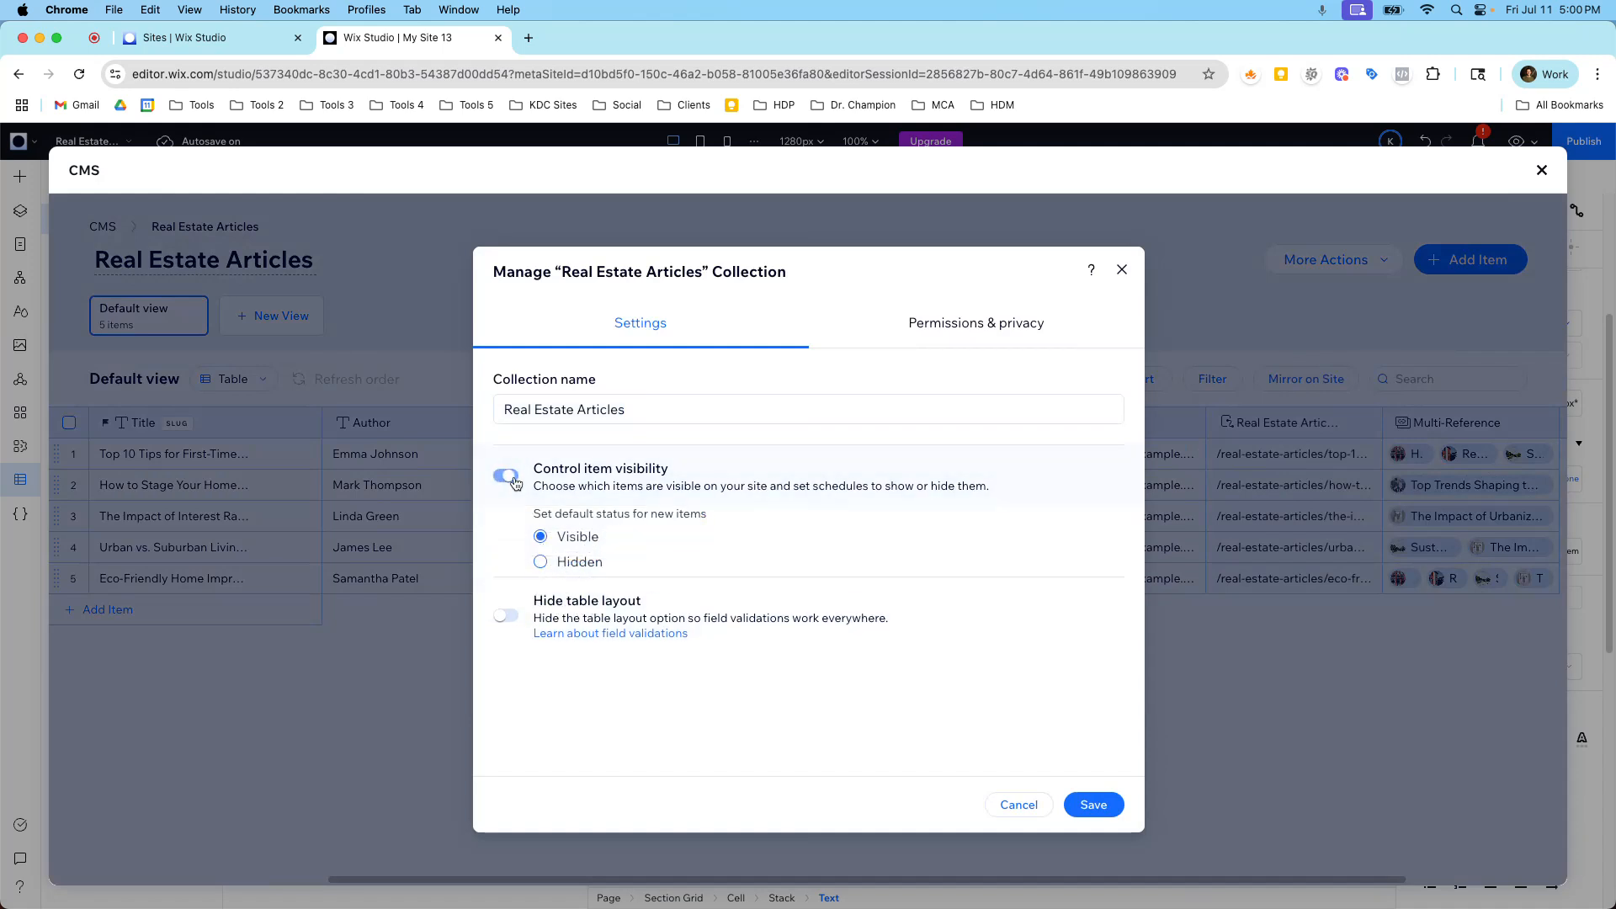
pyautogui.click(1092, 804)
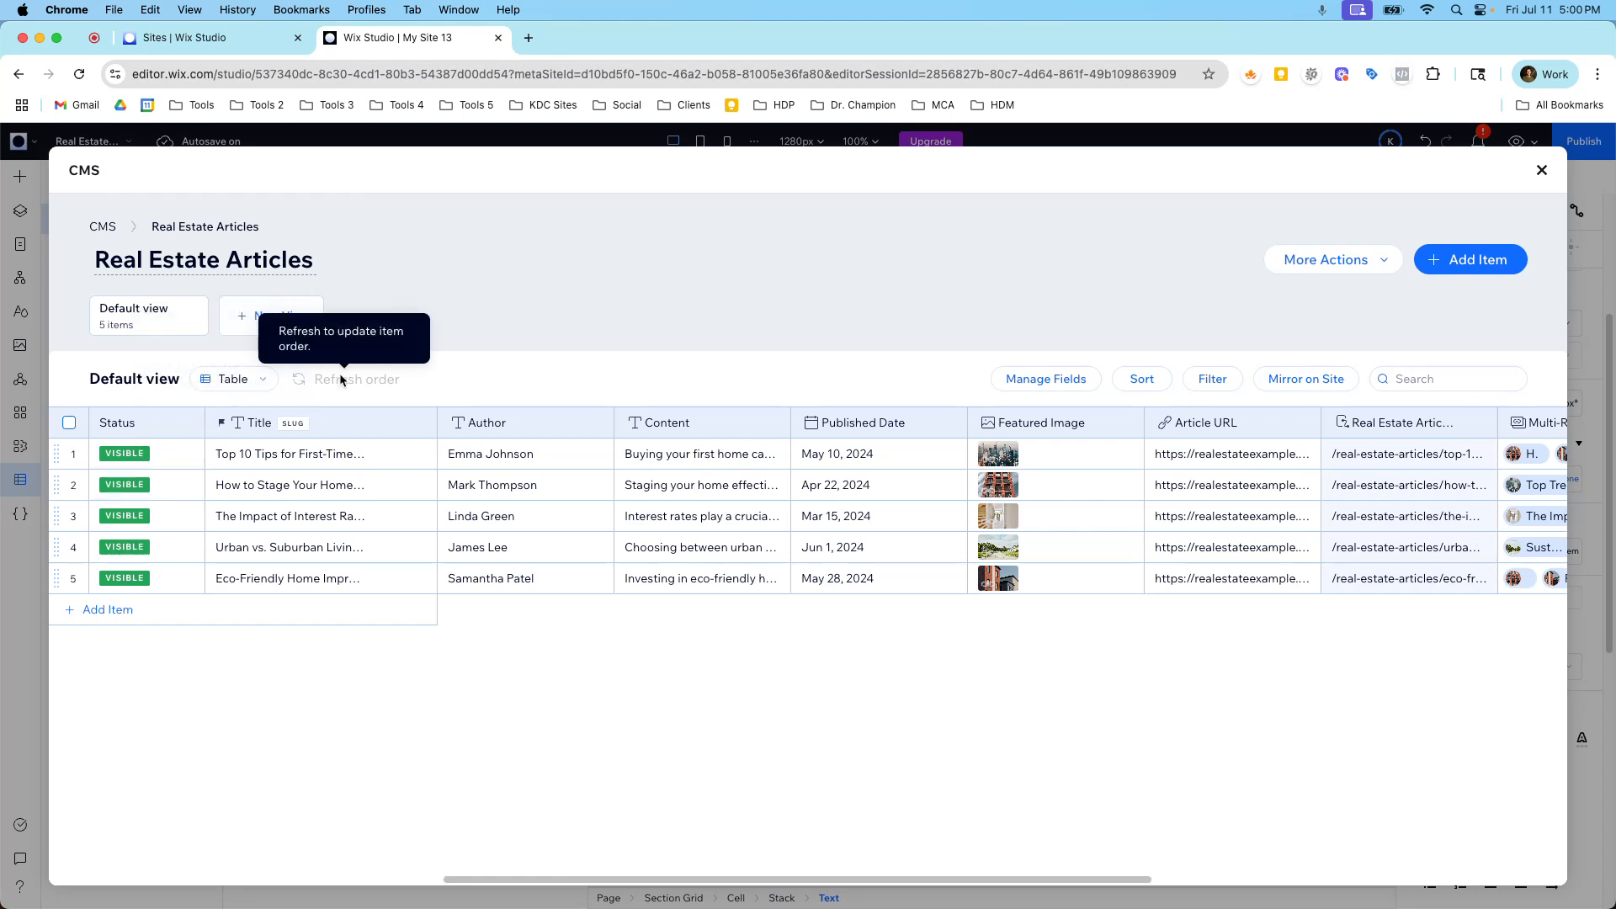
pyautogui.click(1542, 170)
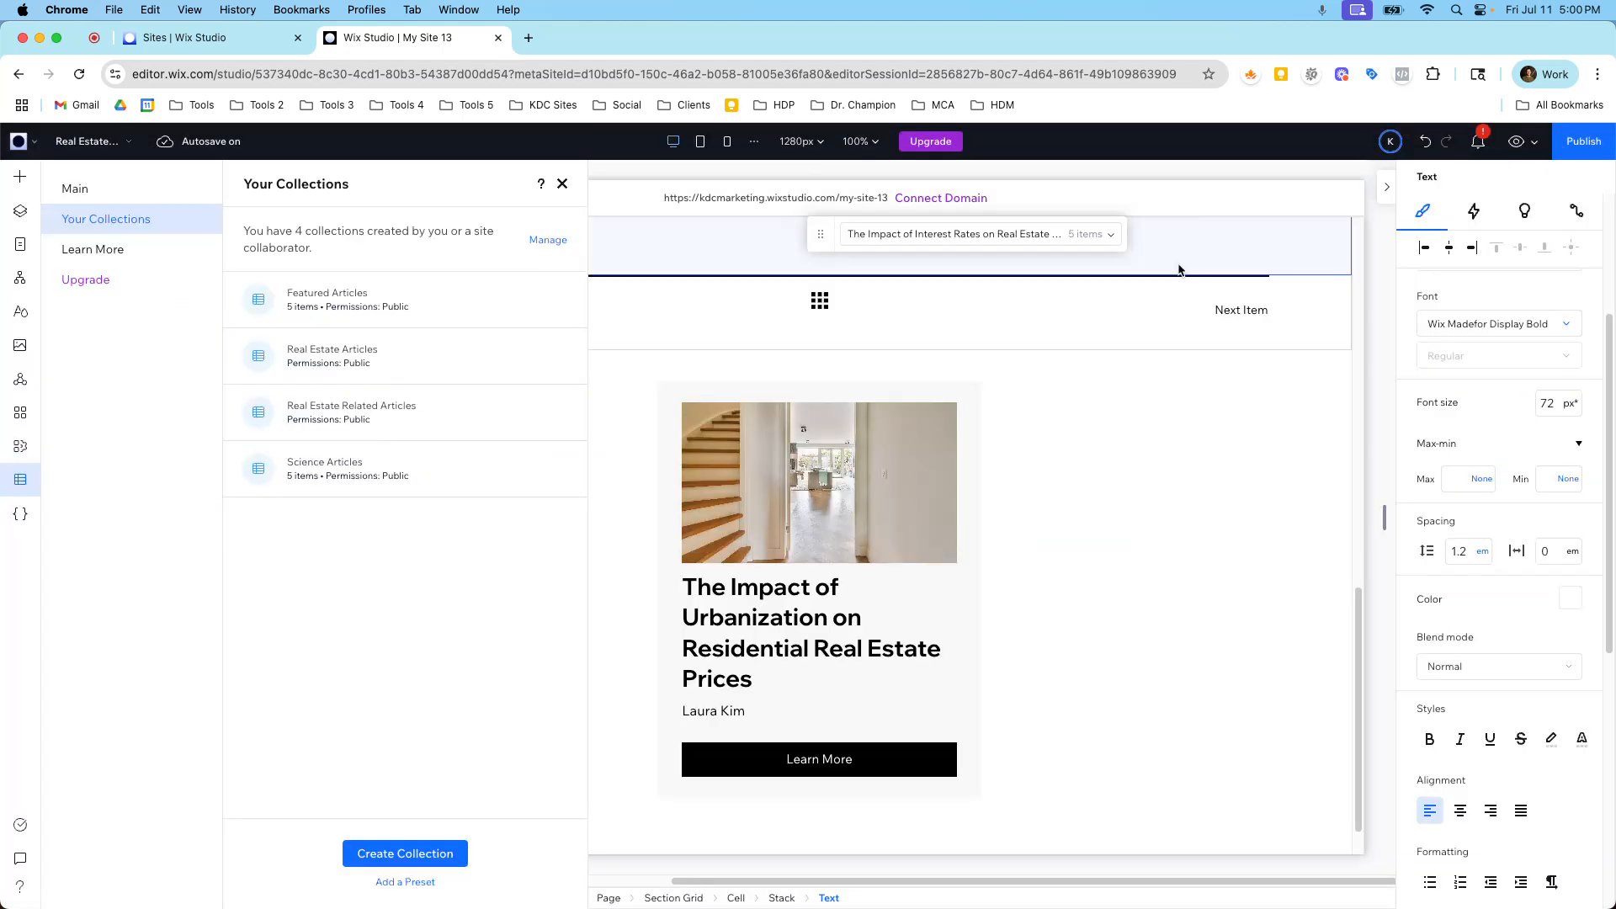
pyautogui.click(562, 184)
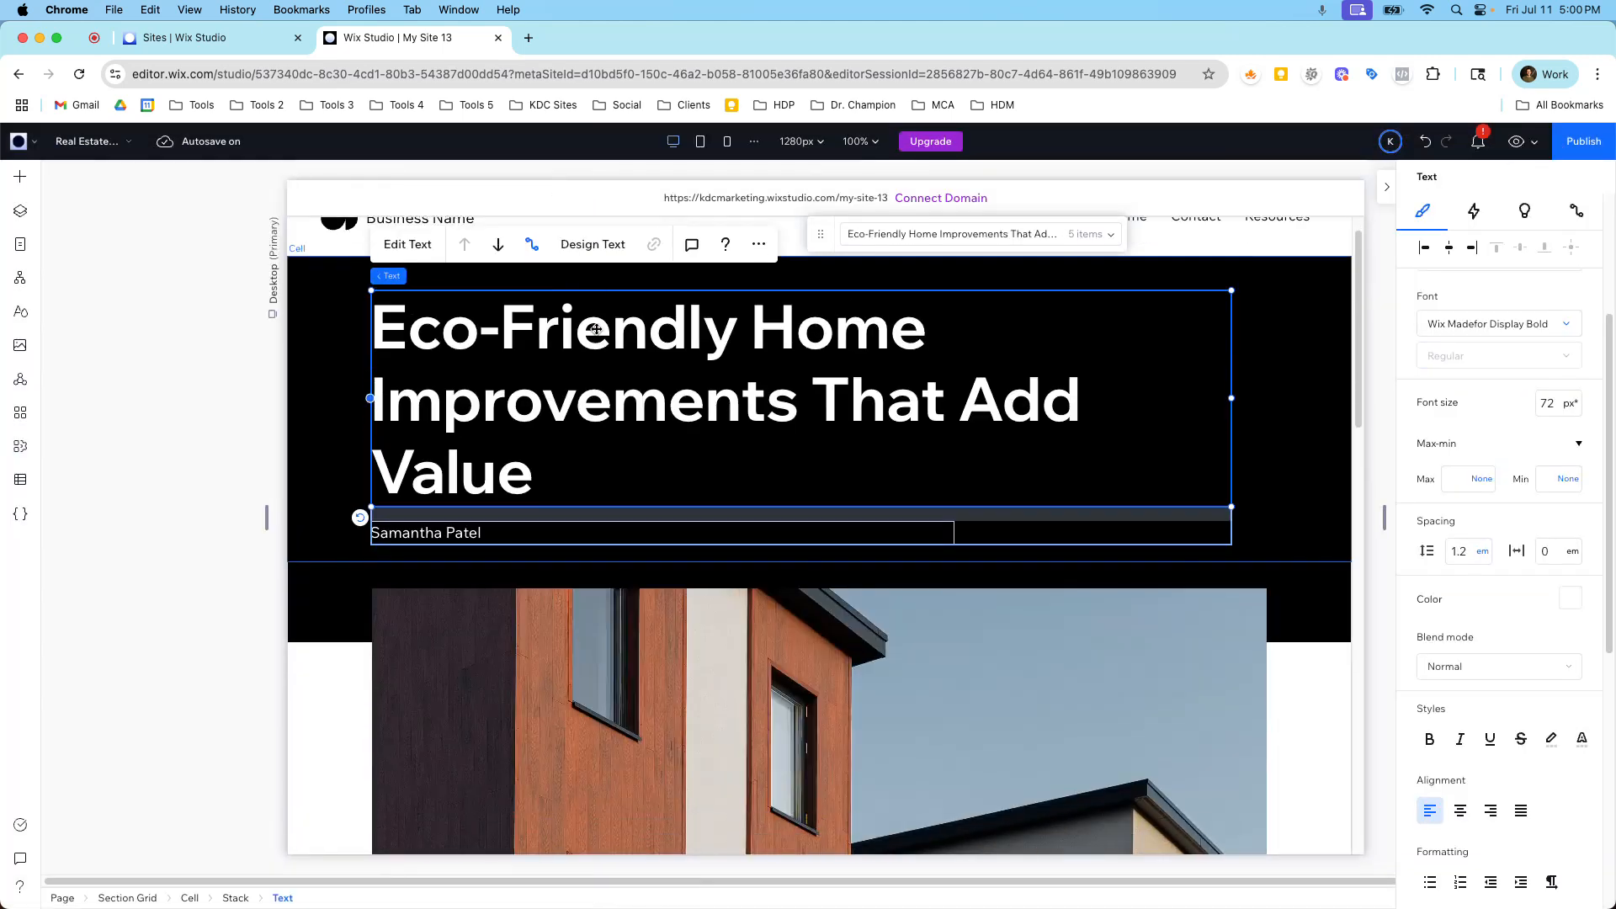
# Step: Review the Eco-Friendly Home Improvements That Add Value page, examining its related-article cards and the layout settings of their section and repeater
pyautogui.scroll(-3, 597, 329)
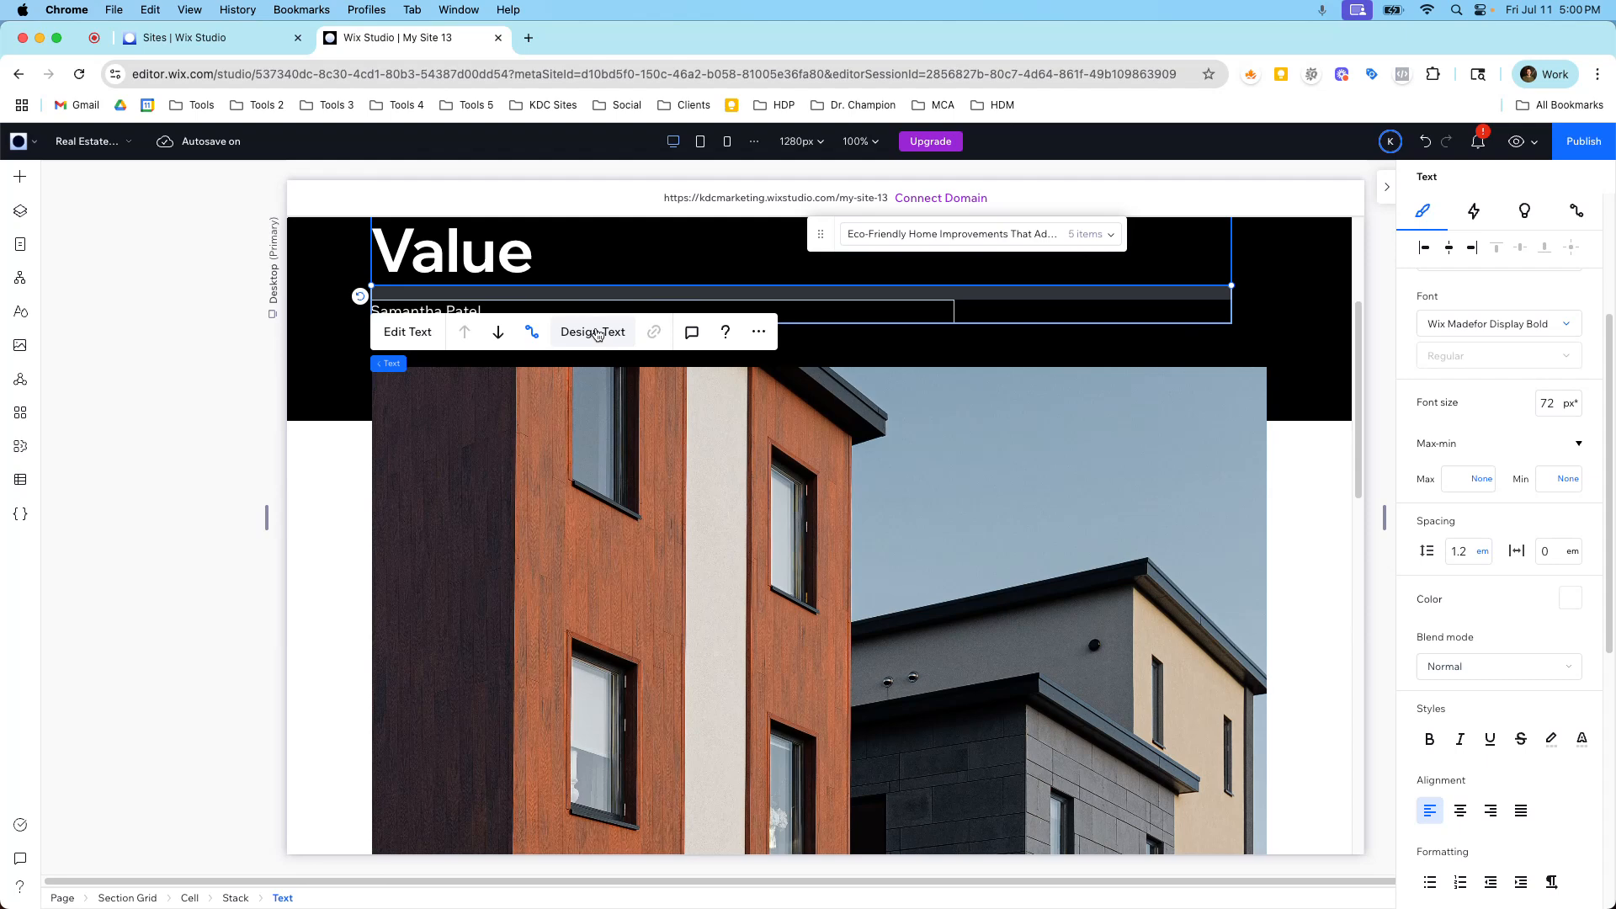
pyautogui.scroll(-15, 597, 333)
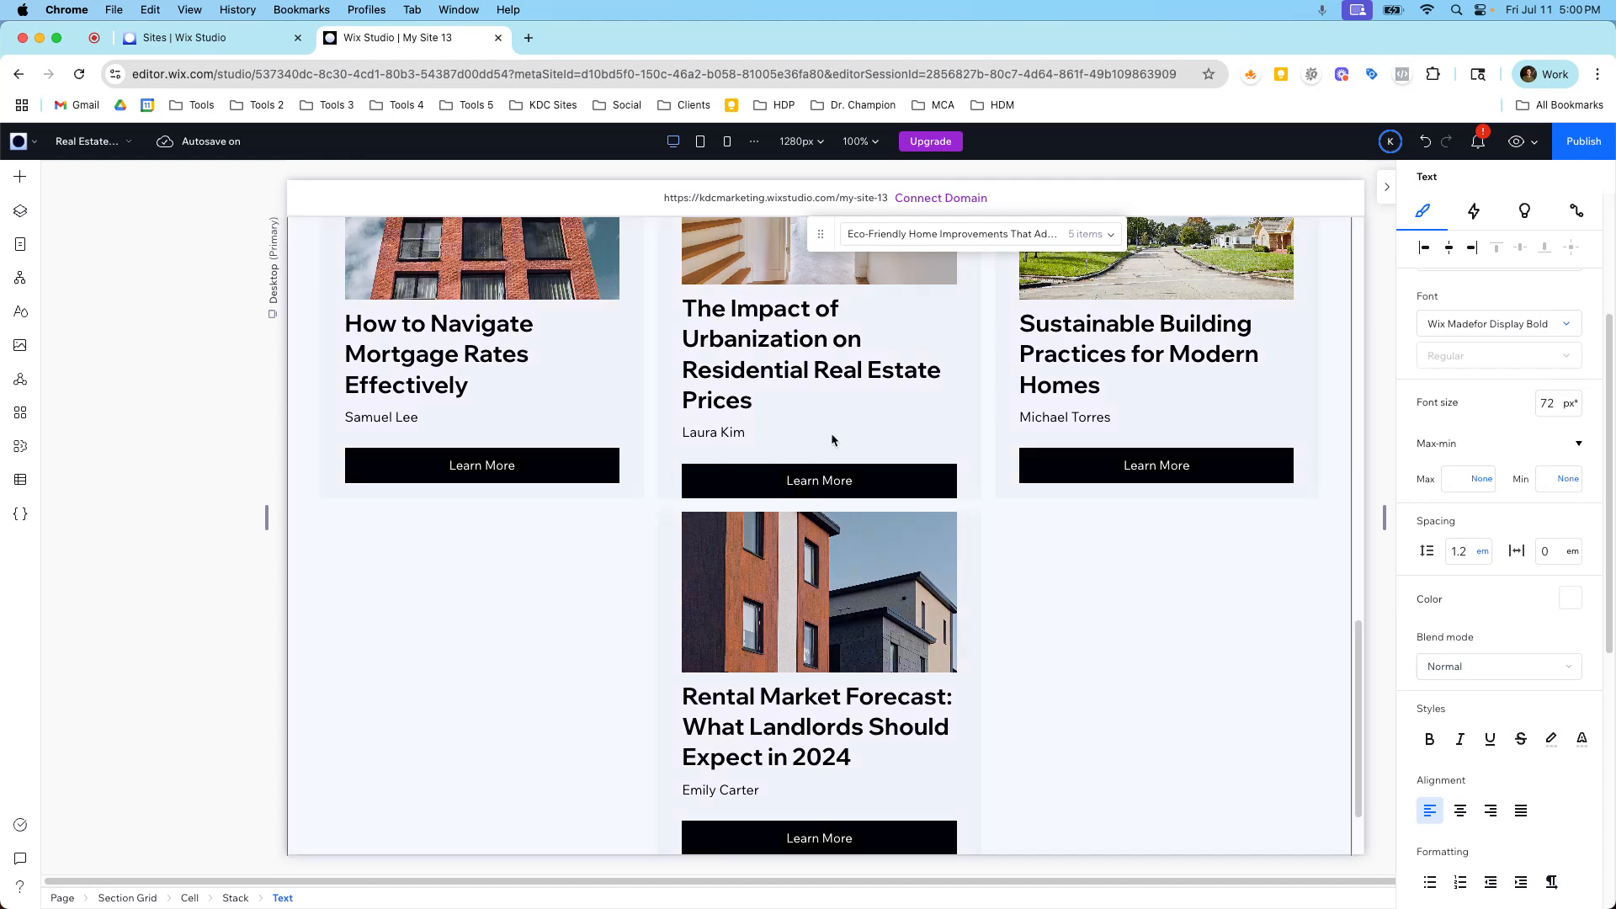
pyautogui.scroll(5, 668, 517)
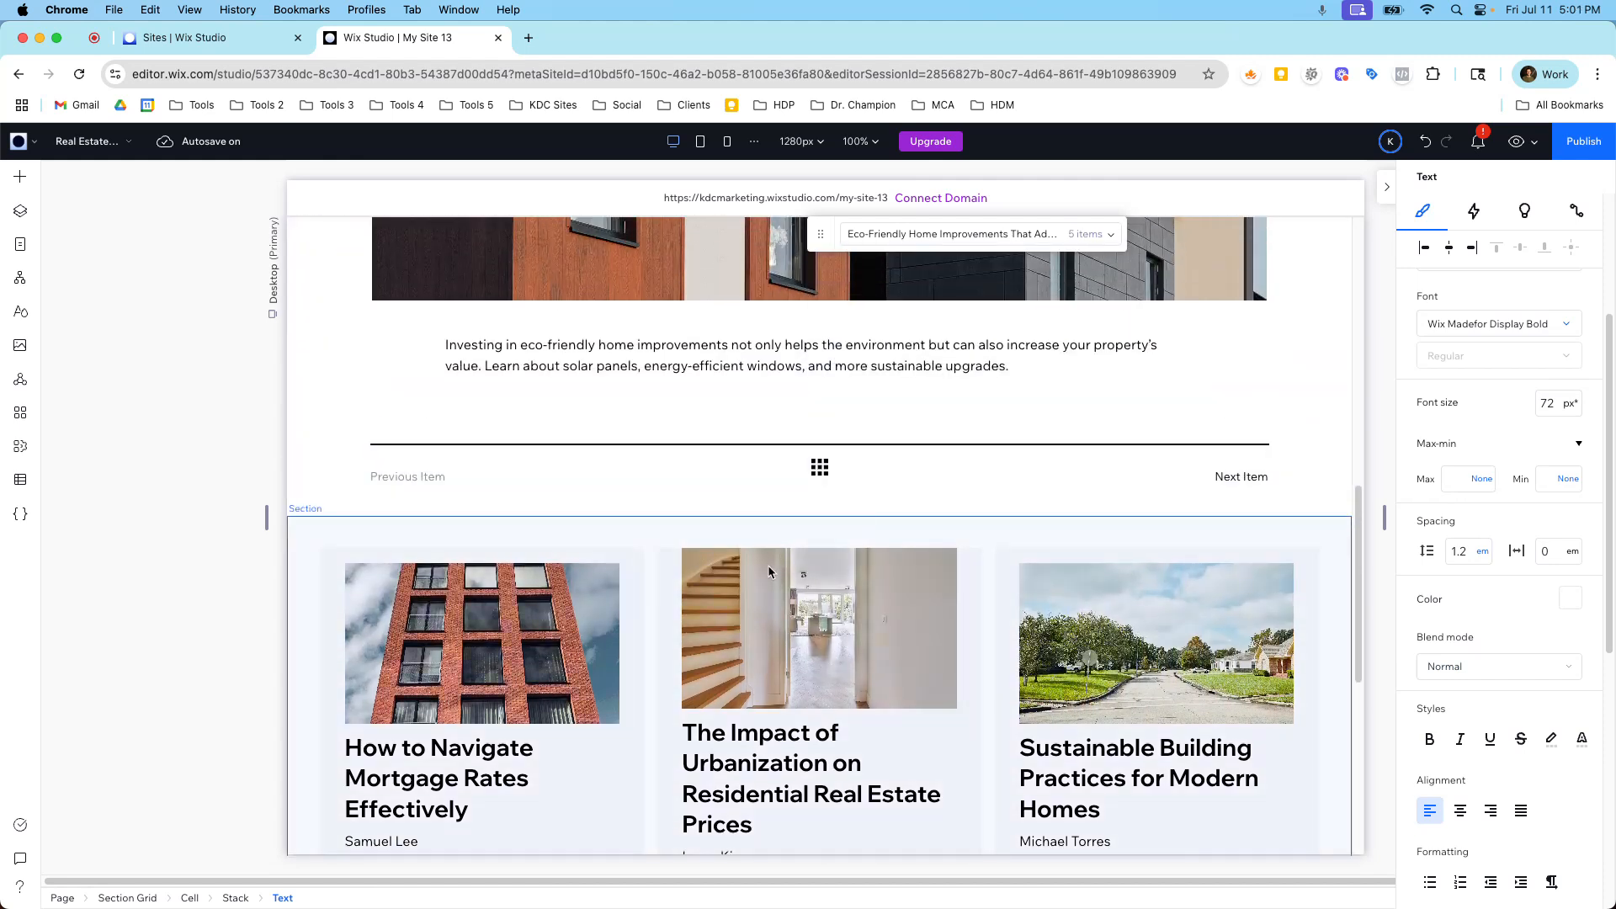
pyautogui.scroll(-3, 767, 564)
pyautogui.click(958, 532)
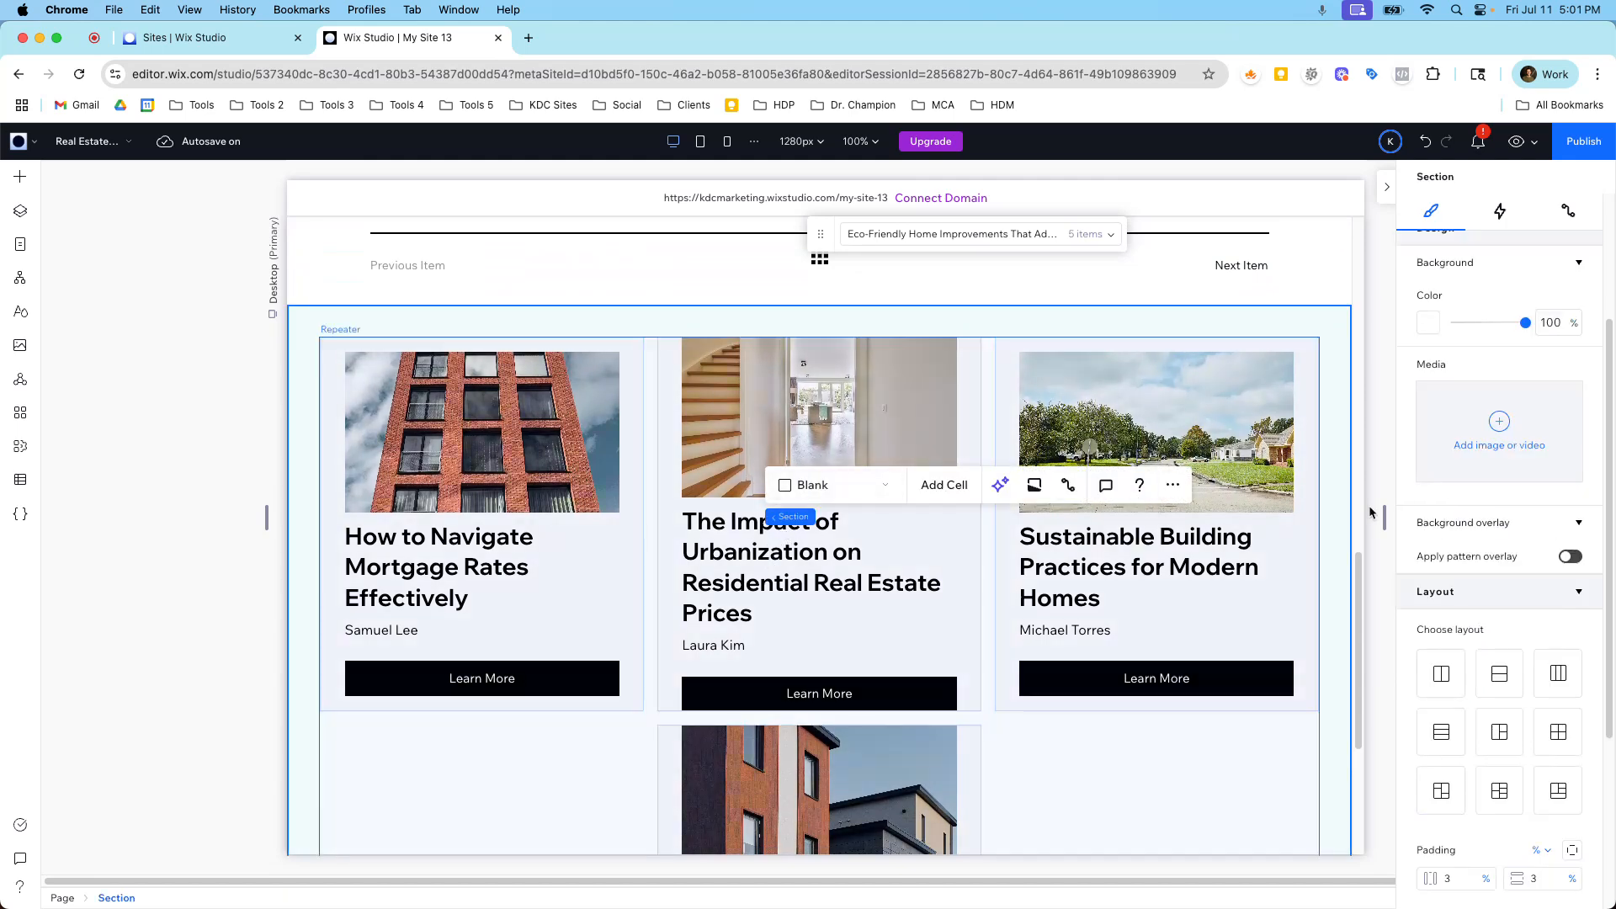
pyautogui.scroll(-3, 1499, 539)
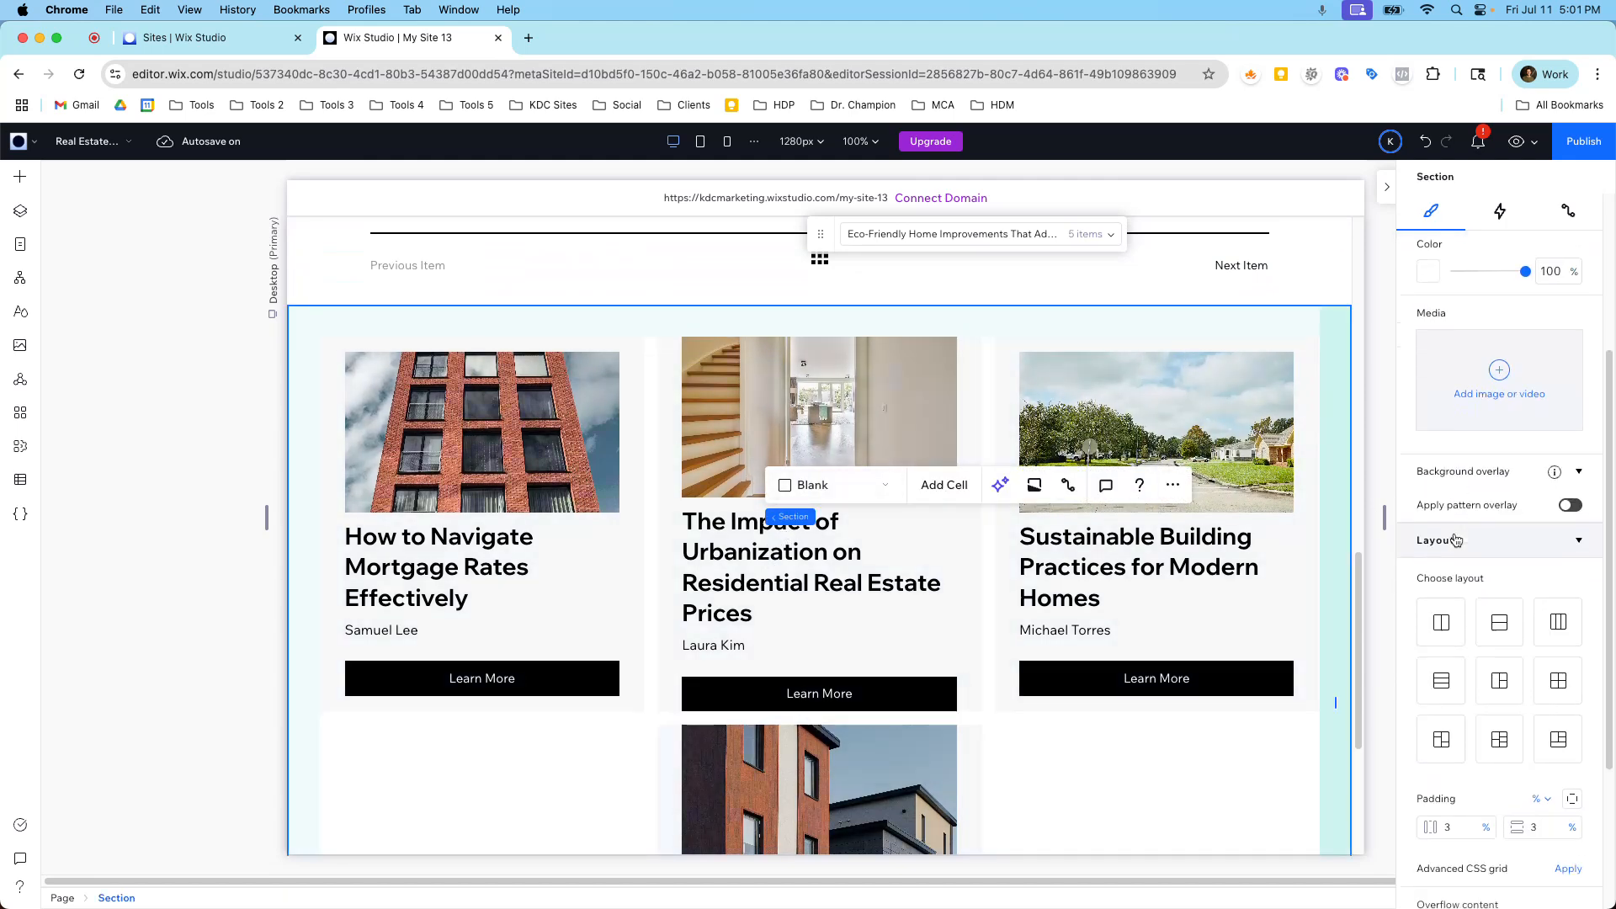
pyautogui.click(1254, 532)
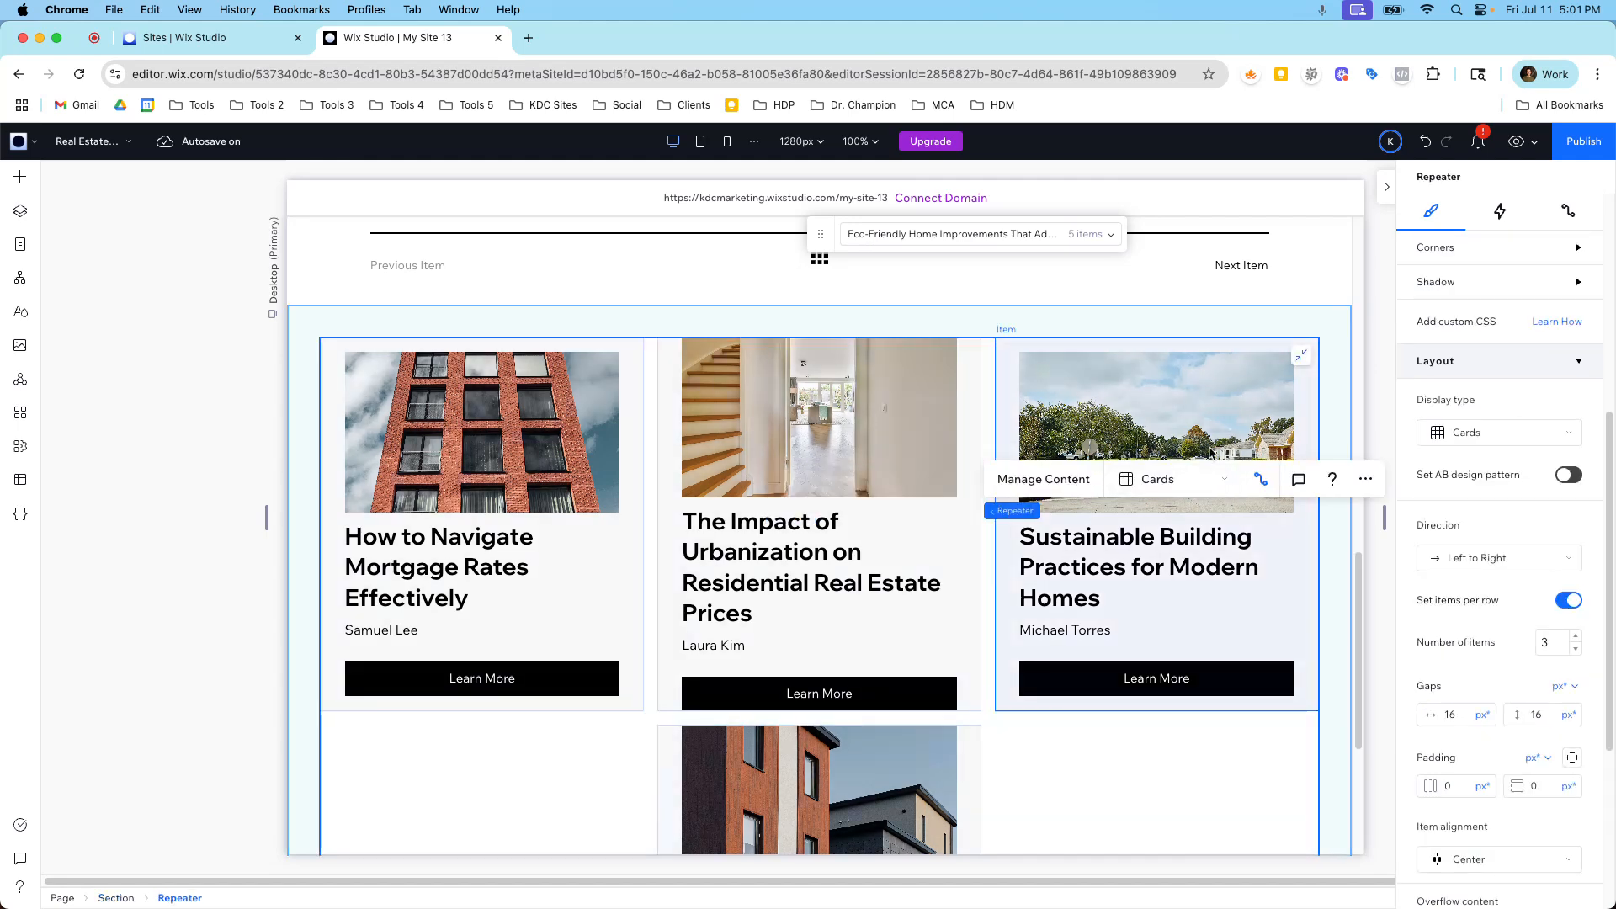
pyautogui.scroll(10, 1212, 452)
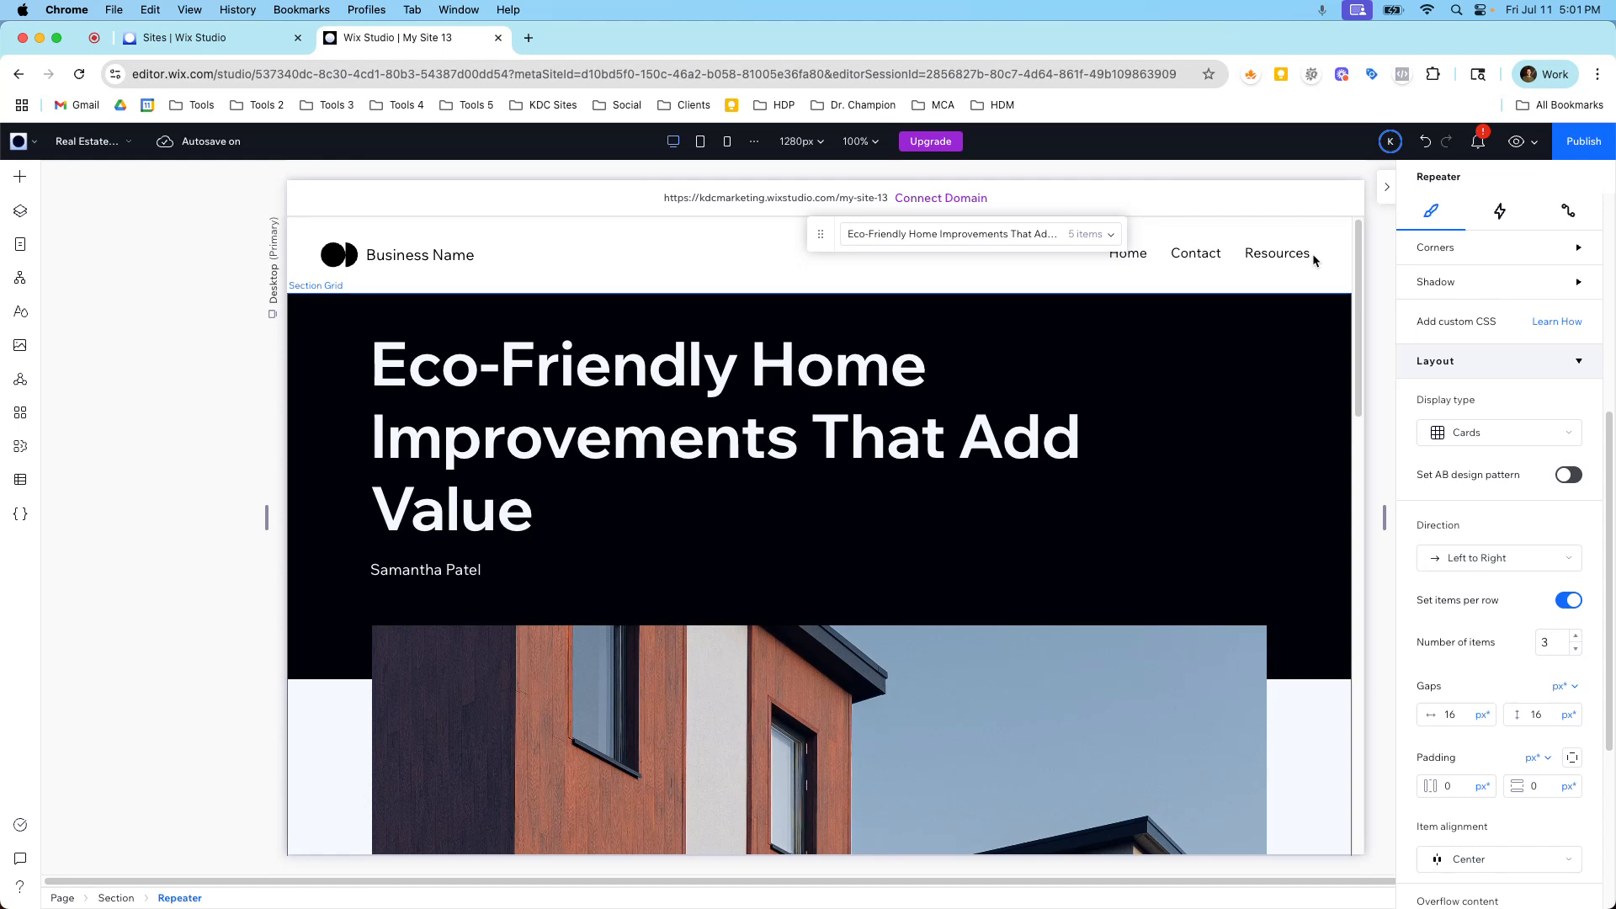
pyautogui.scroll(-5, 882, 438)
pyautogui.scroll(-3, 882, 437)
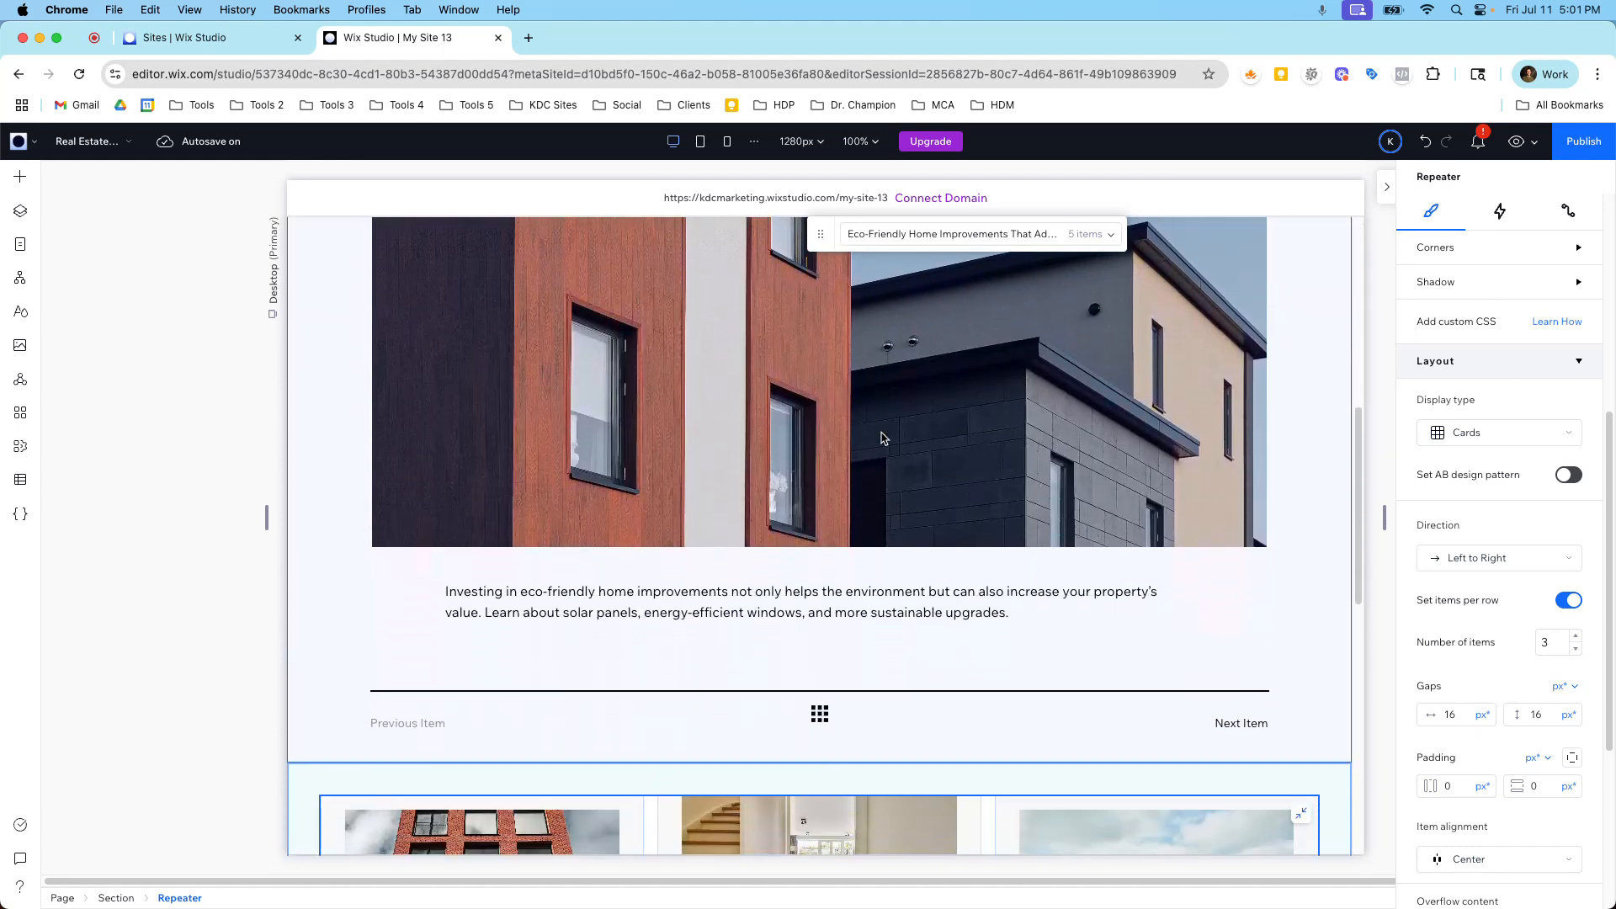